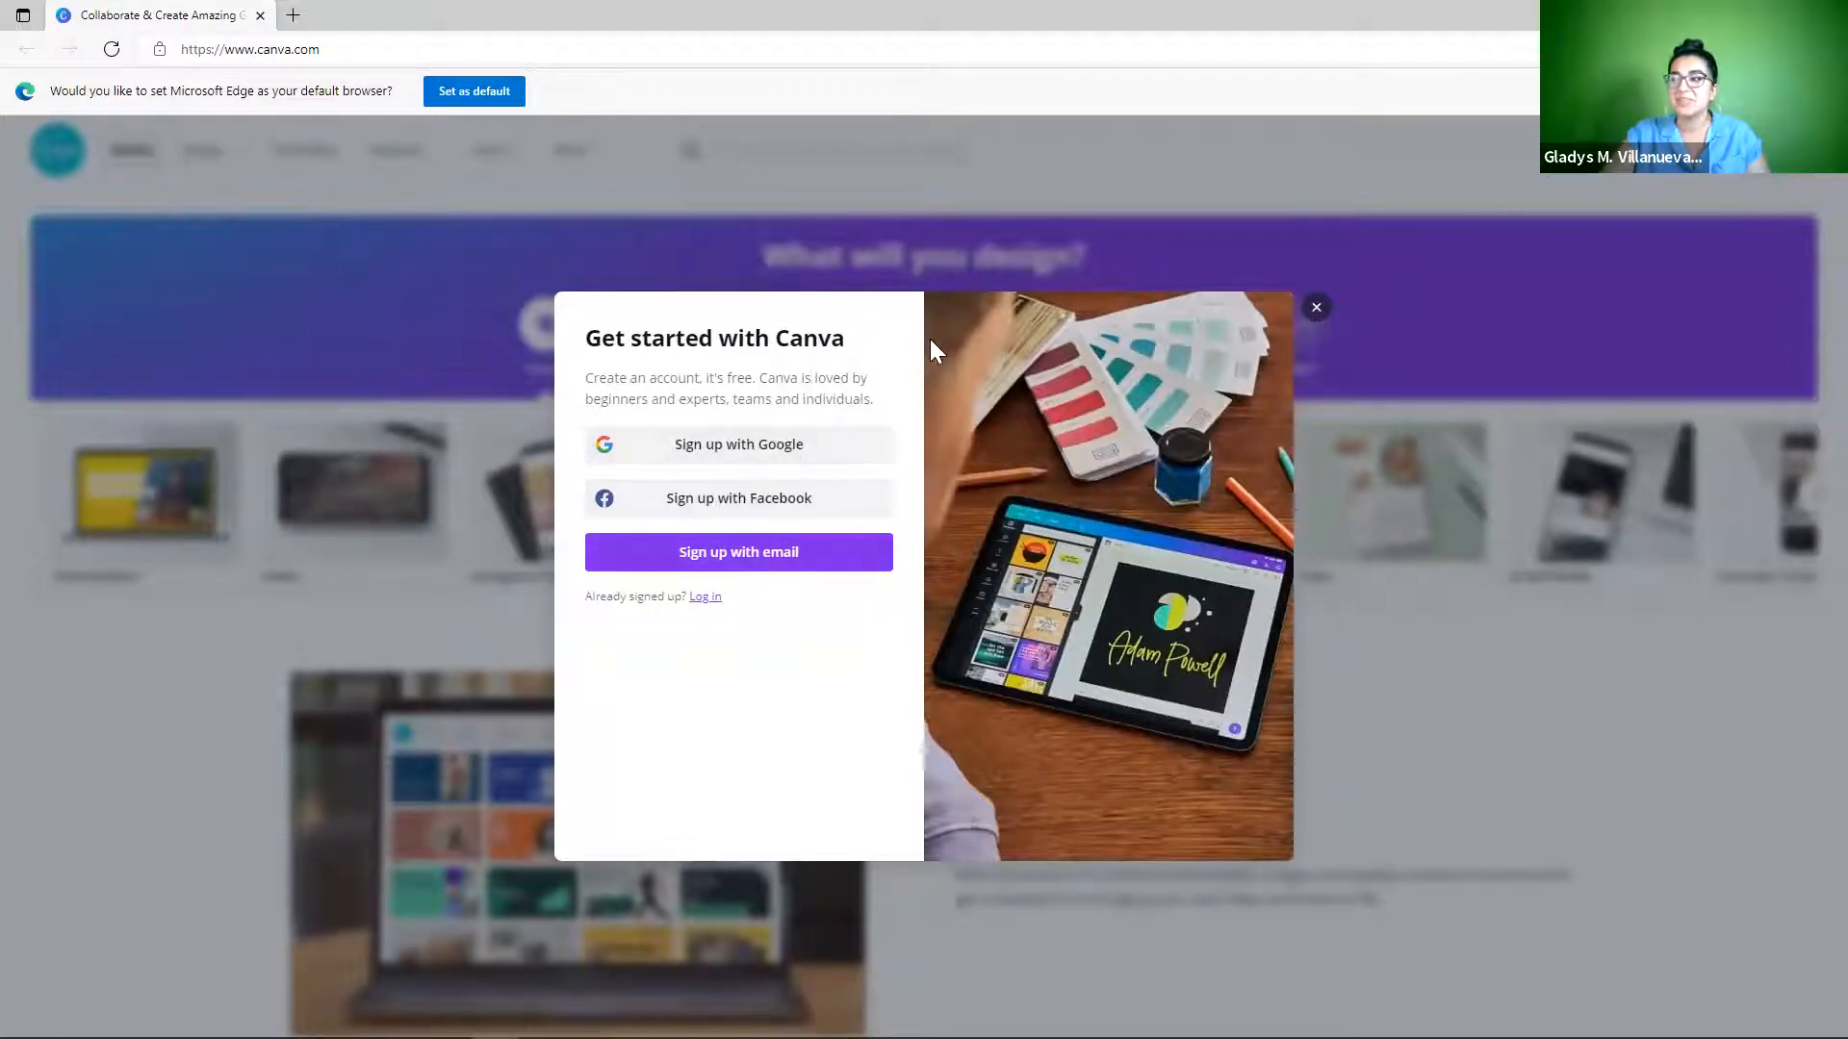
# Dismiss the Canva sign-up prompt and switch to the Chrome window showing the Enseñamos Lotería Card design.
pyautogui.click(1314, 310)
pyautogui.moveTo(494, 1037)
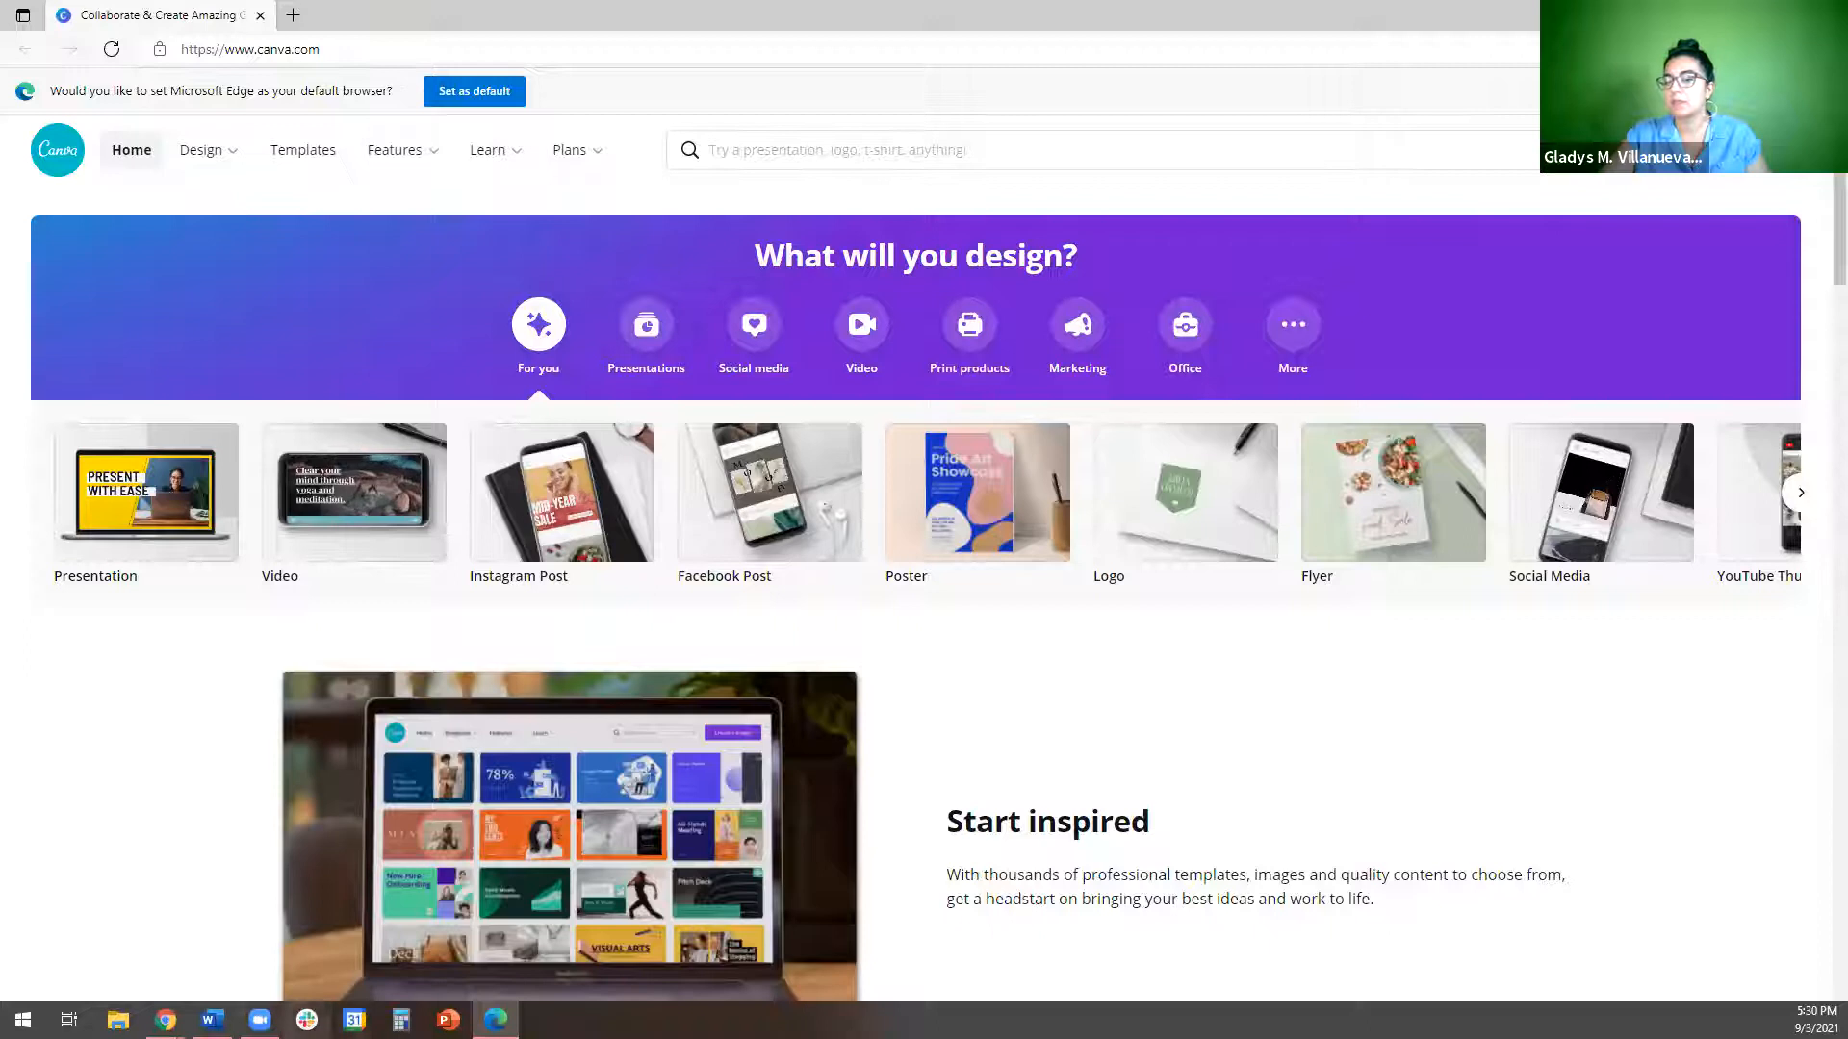
pyautogui.moveTo(165, 1020)
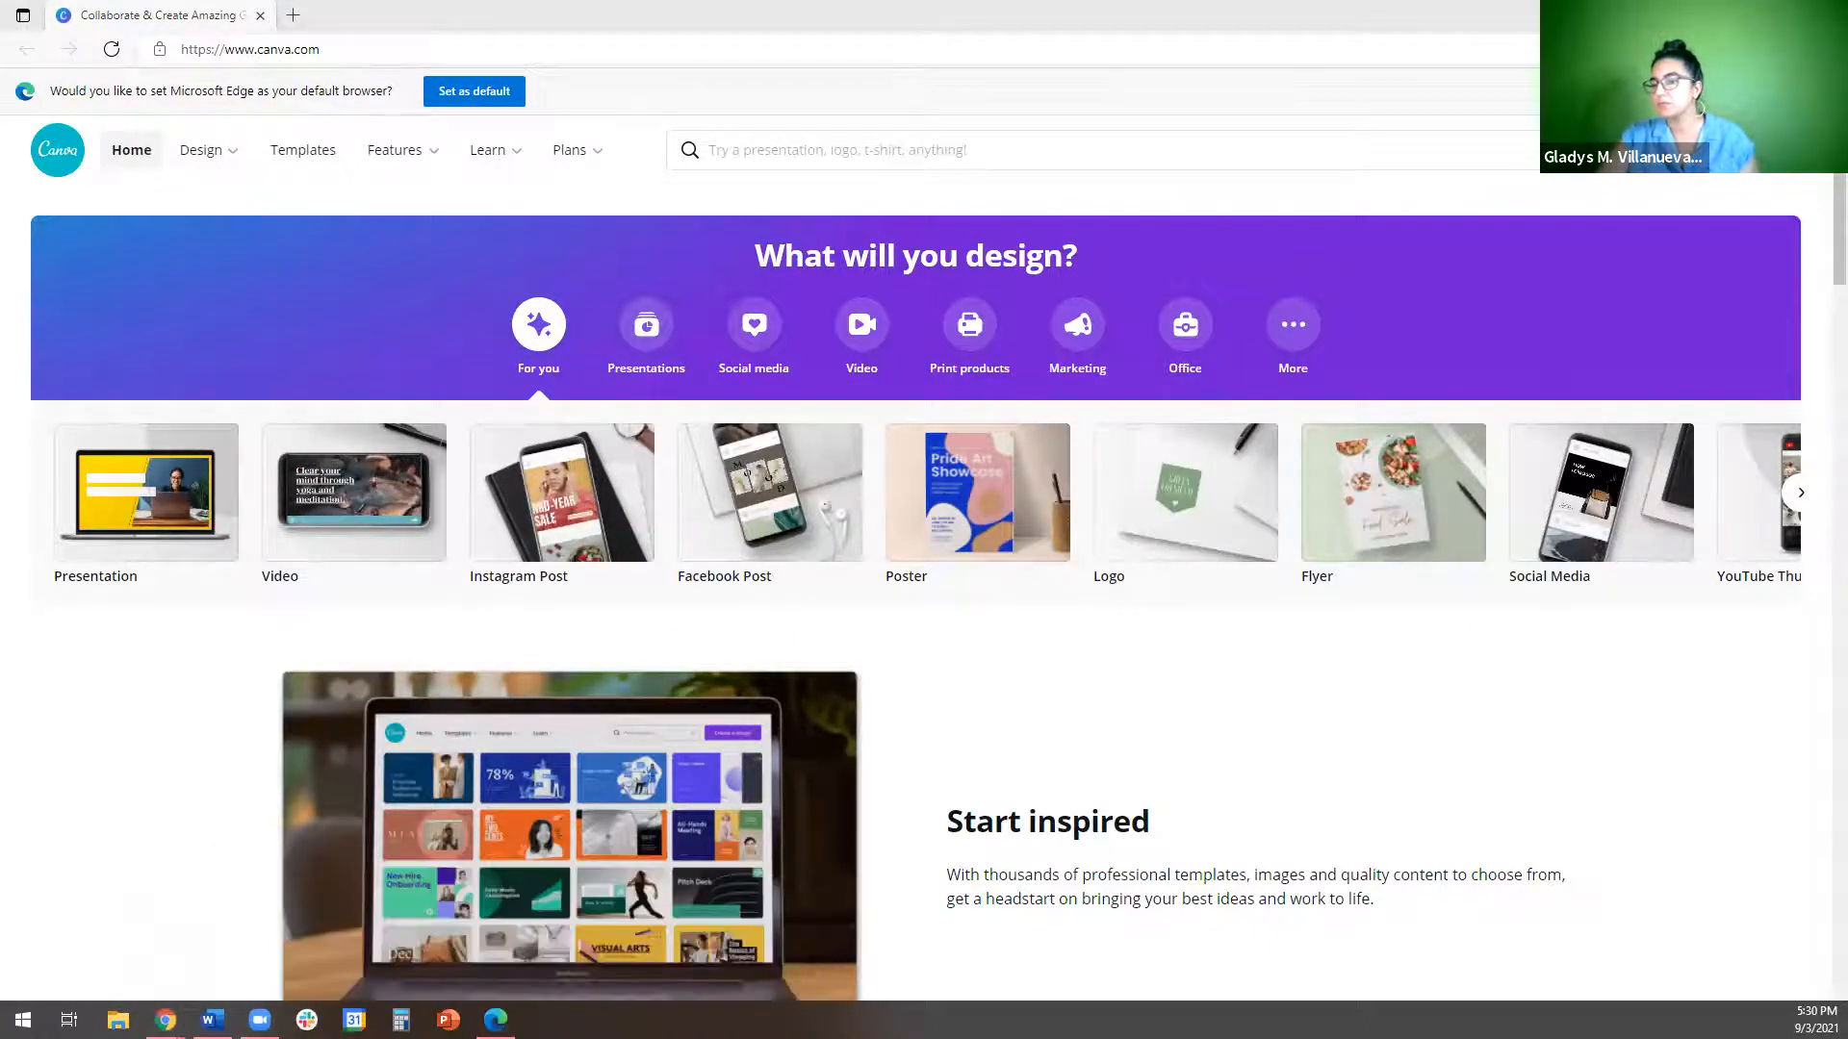
pyautogui.click(682, 933)
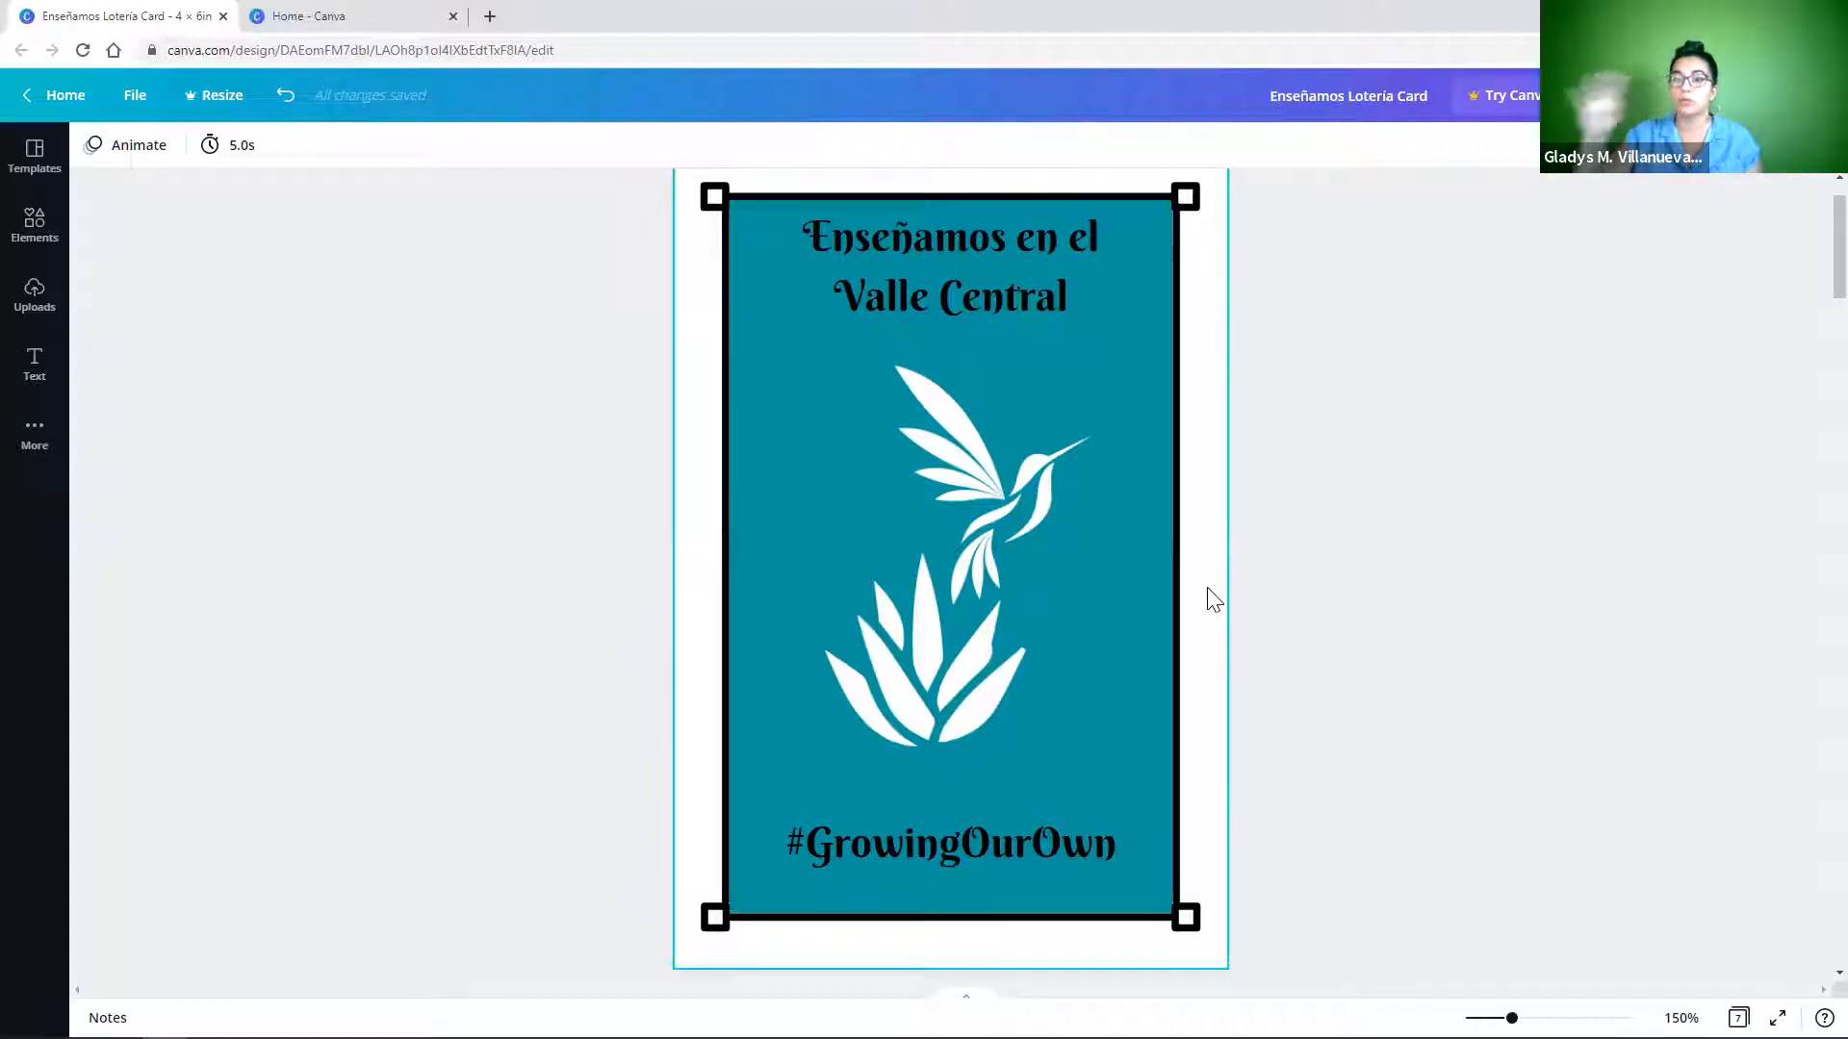
# Review the sample lotería cards on pages 1 to 4, including the Maestres card and the Enseñamos front and back.
pyautogui.scroll(-6, 1209, 589)
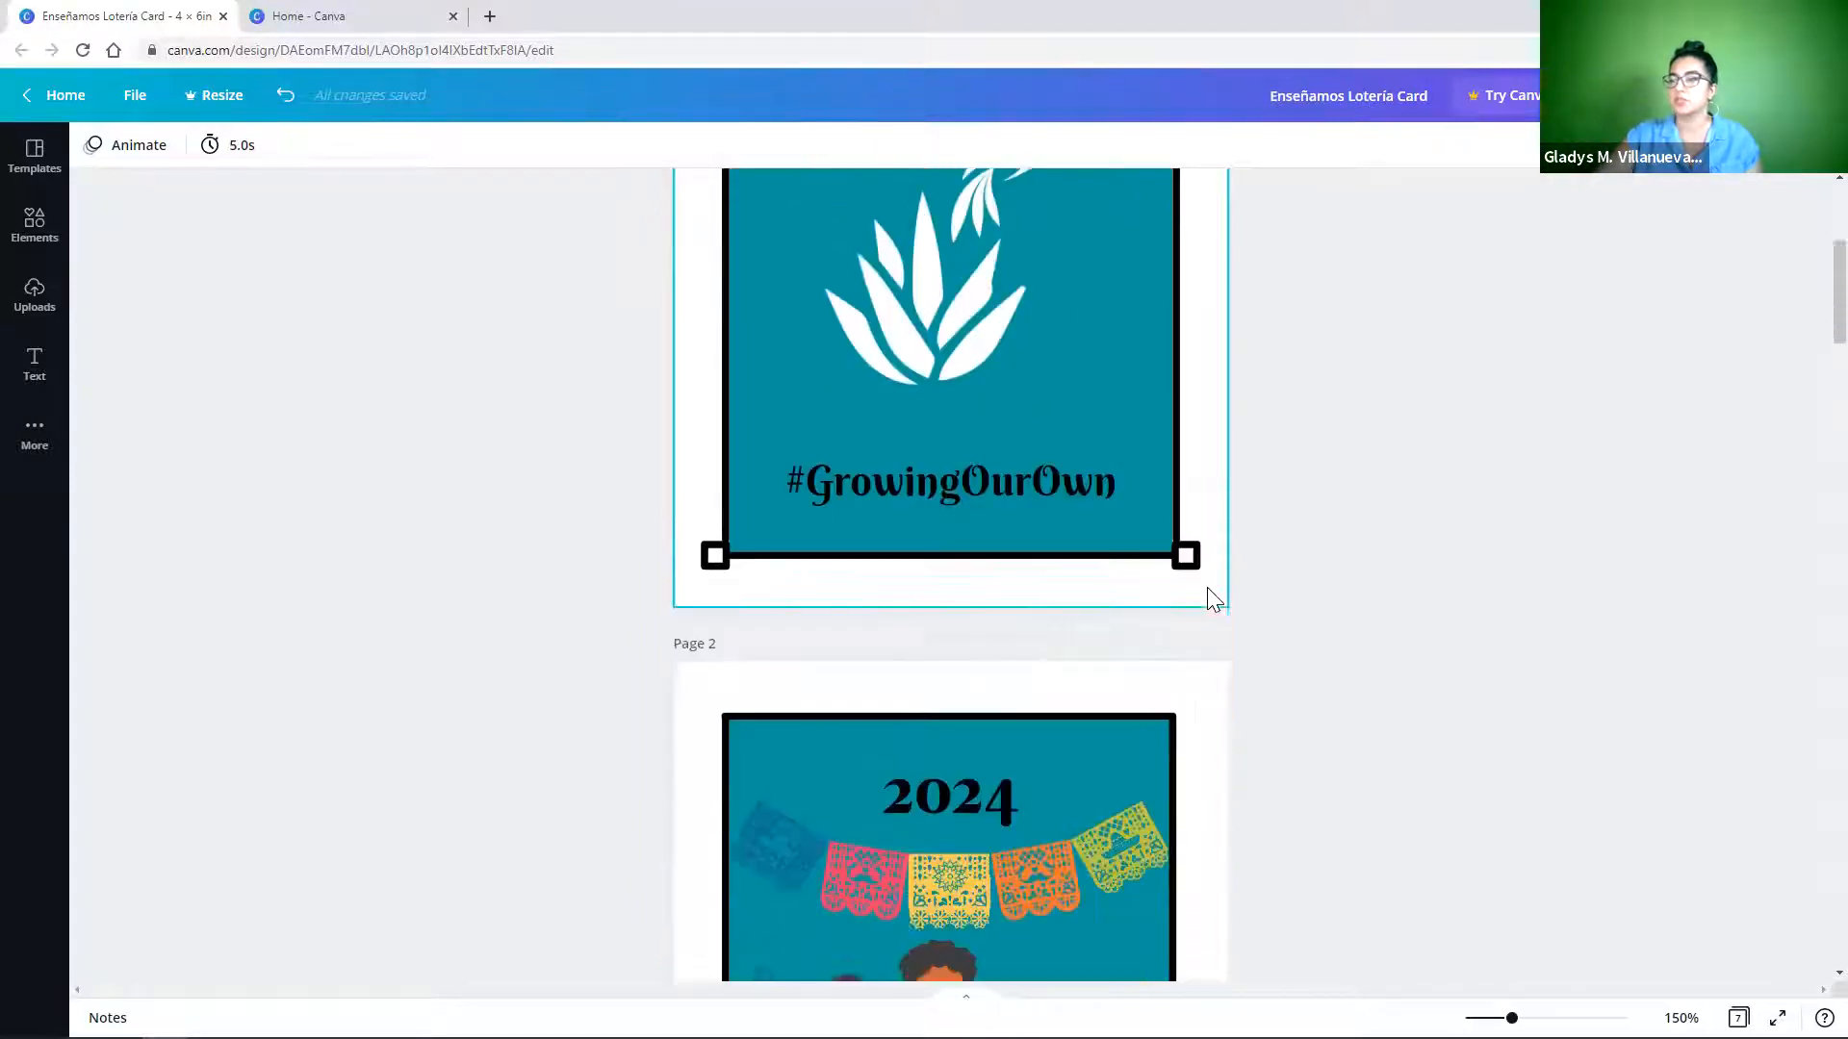
pyautogui.scroll(-3, 1212, 599)
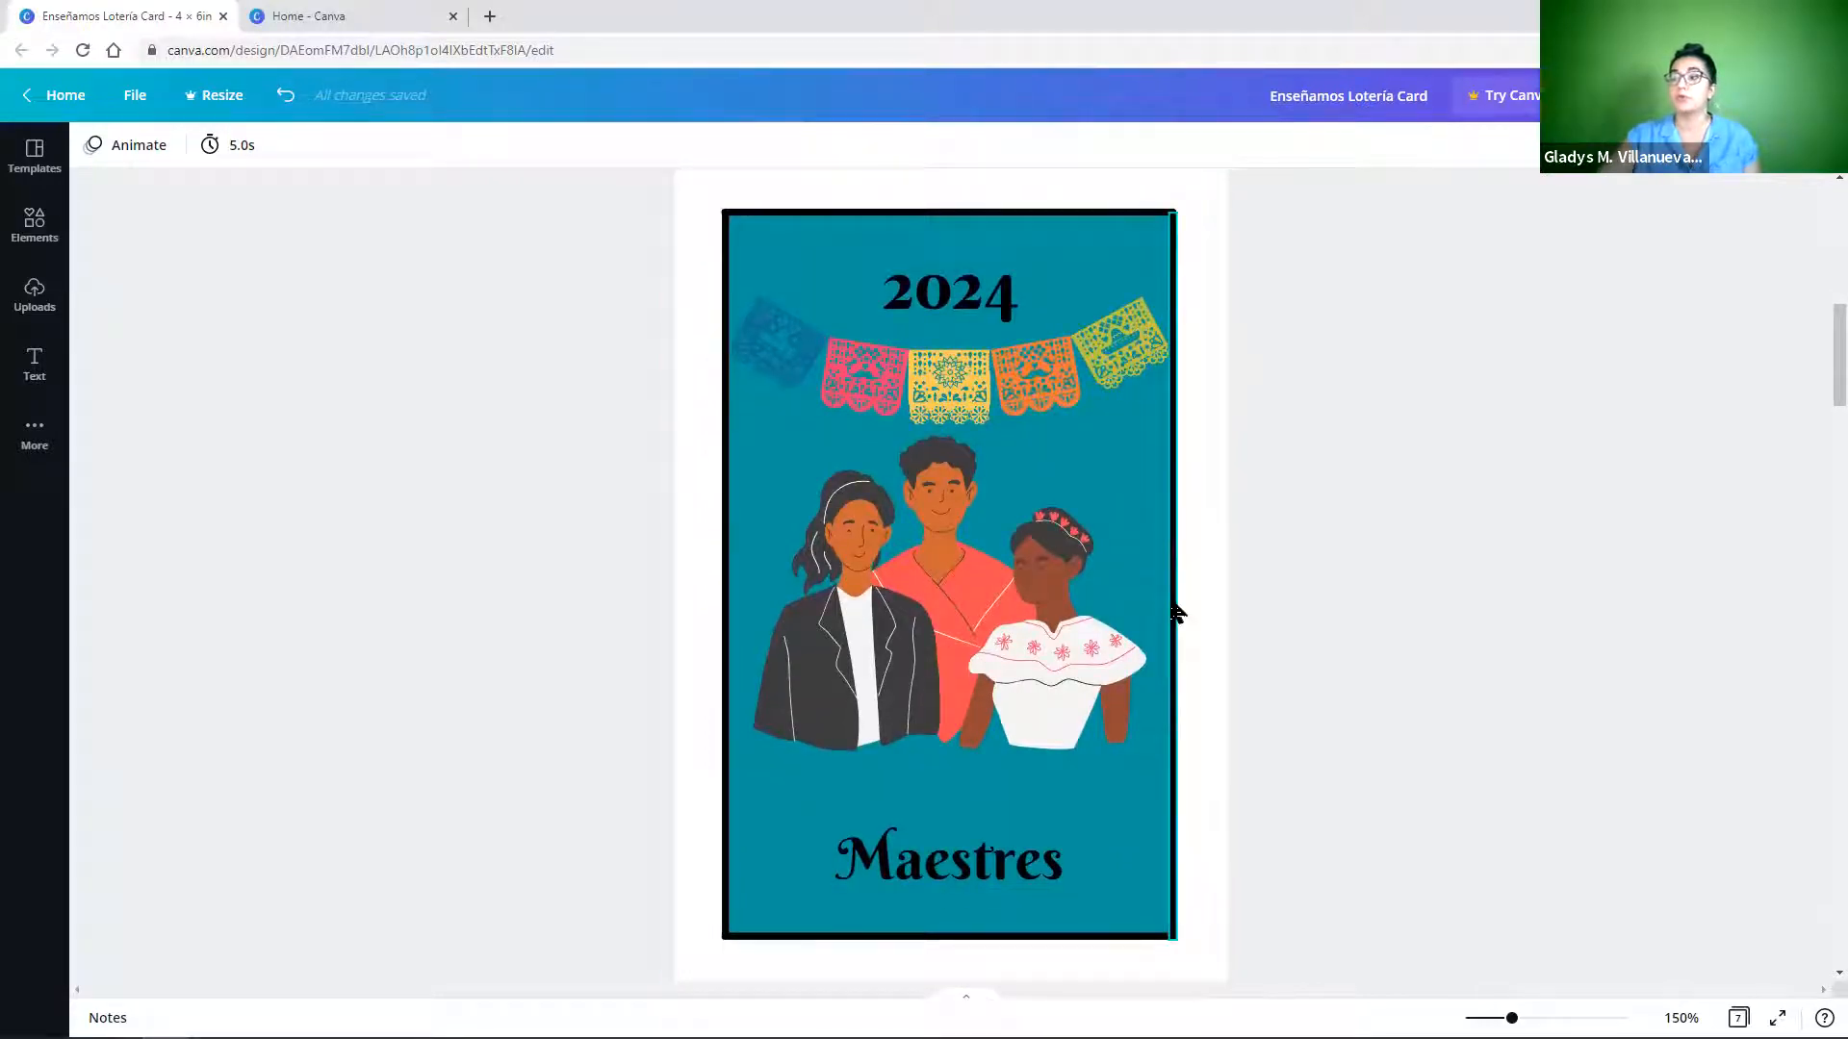
pyautogui.scroll(-7, 1183, 610)
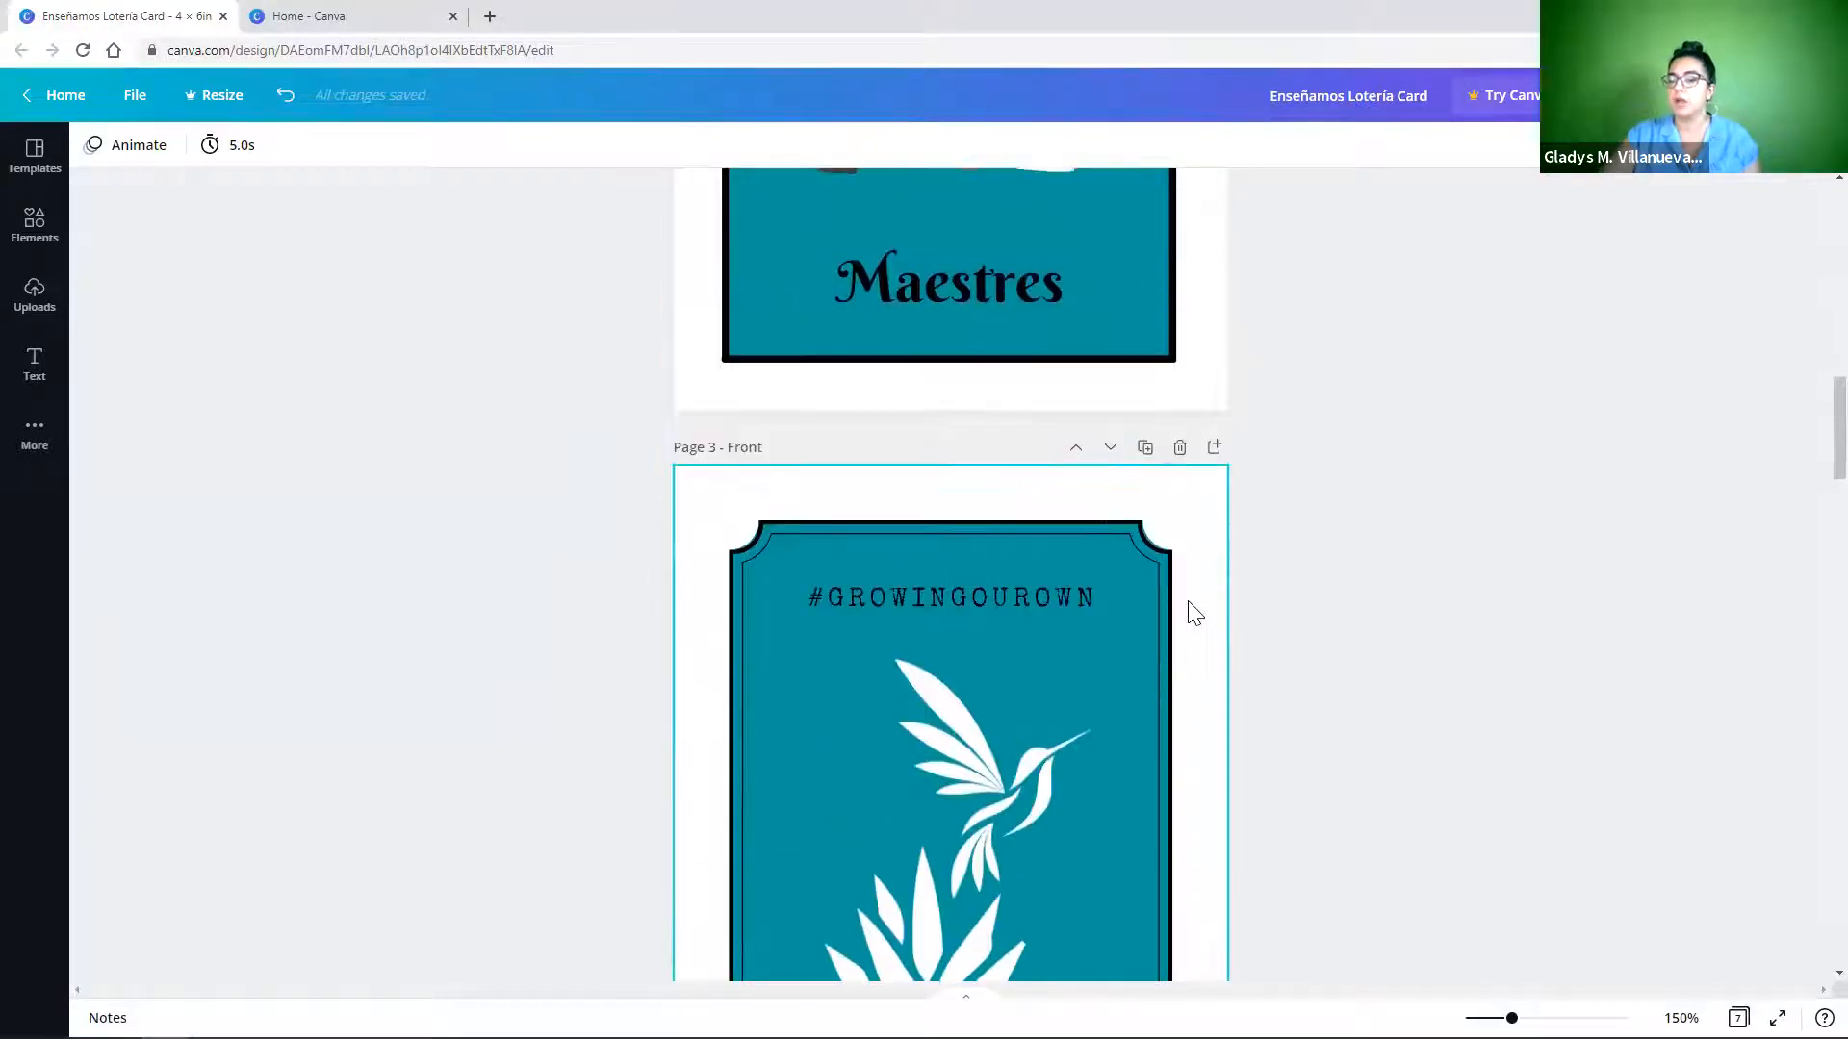
pyautogui.scroll(-1, 1194, 612)
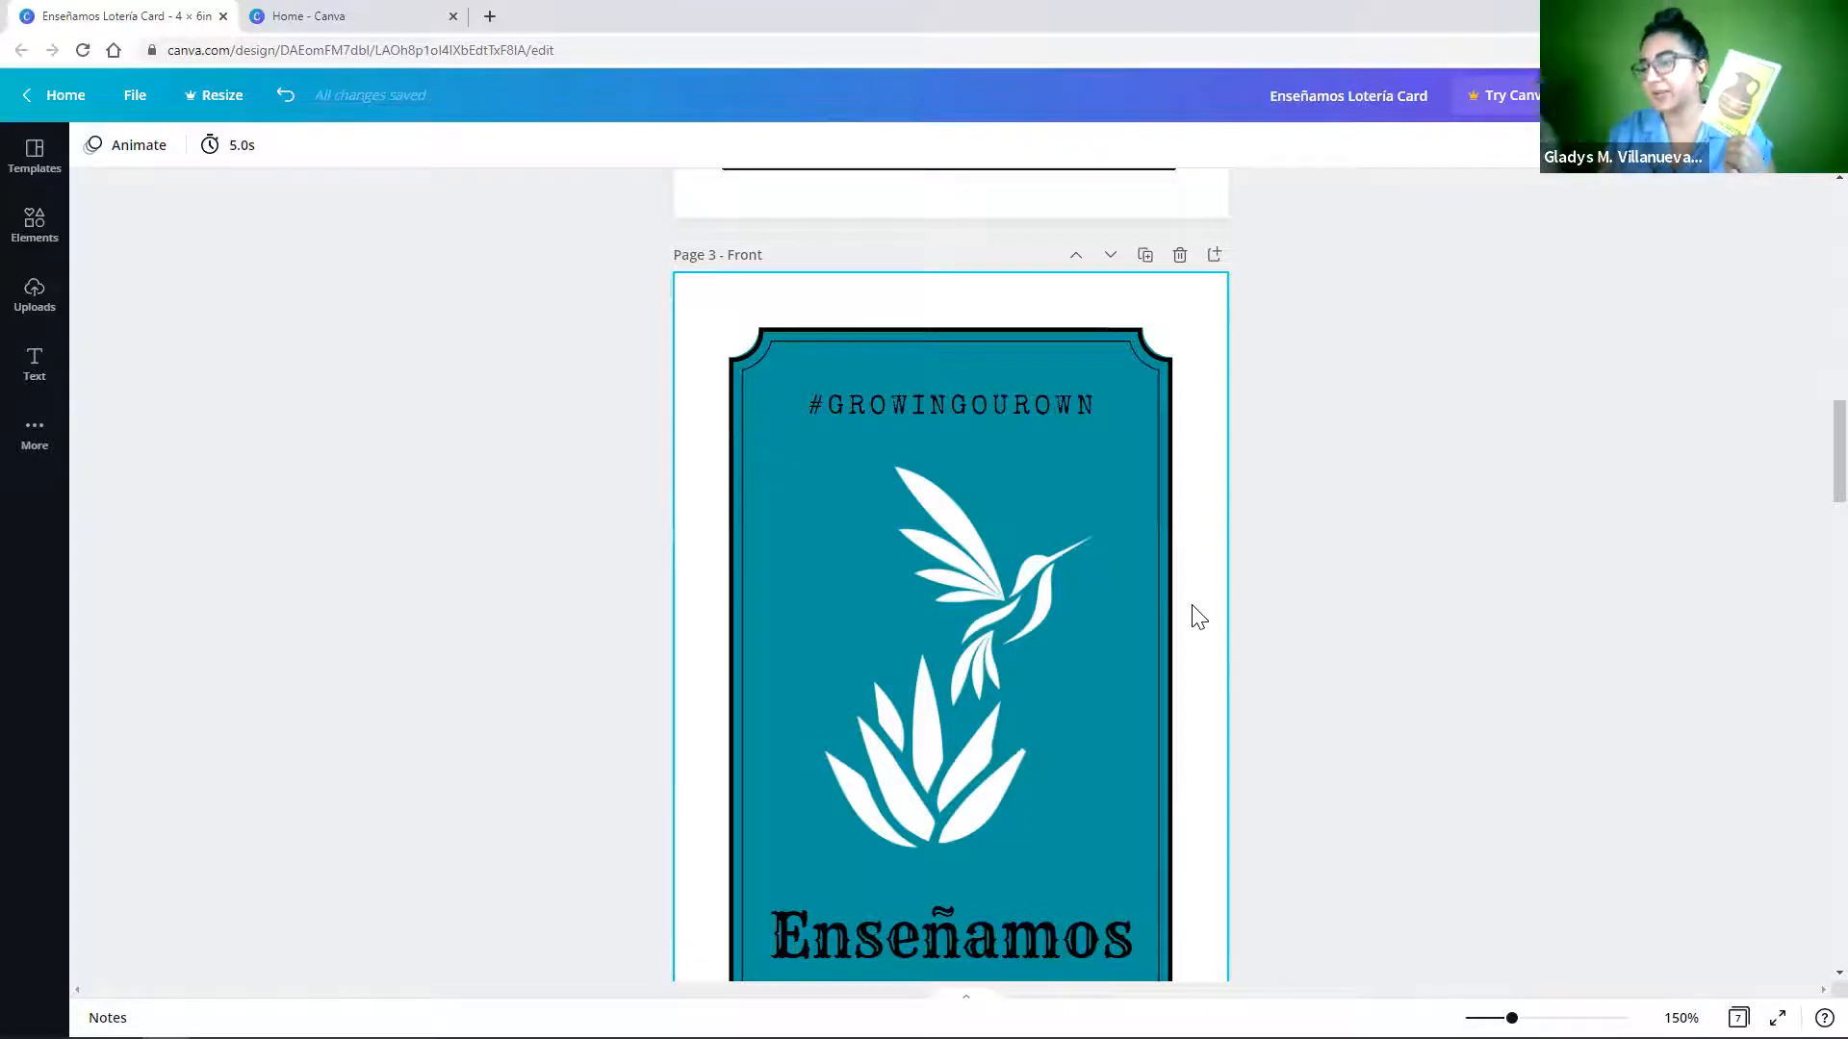
pyautogui.scroll(-1, 1191, 597)
pyautogui.scroll(-1, 1191, 597)
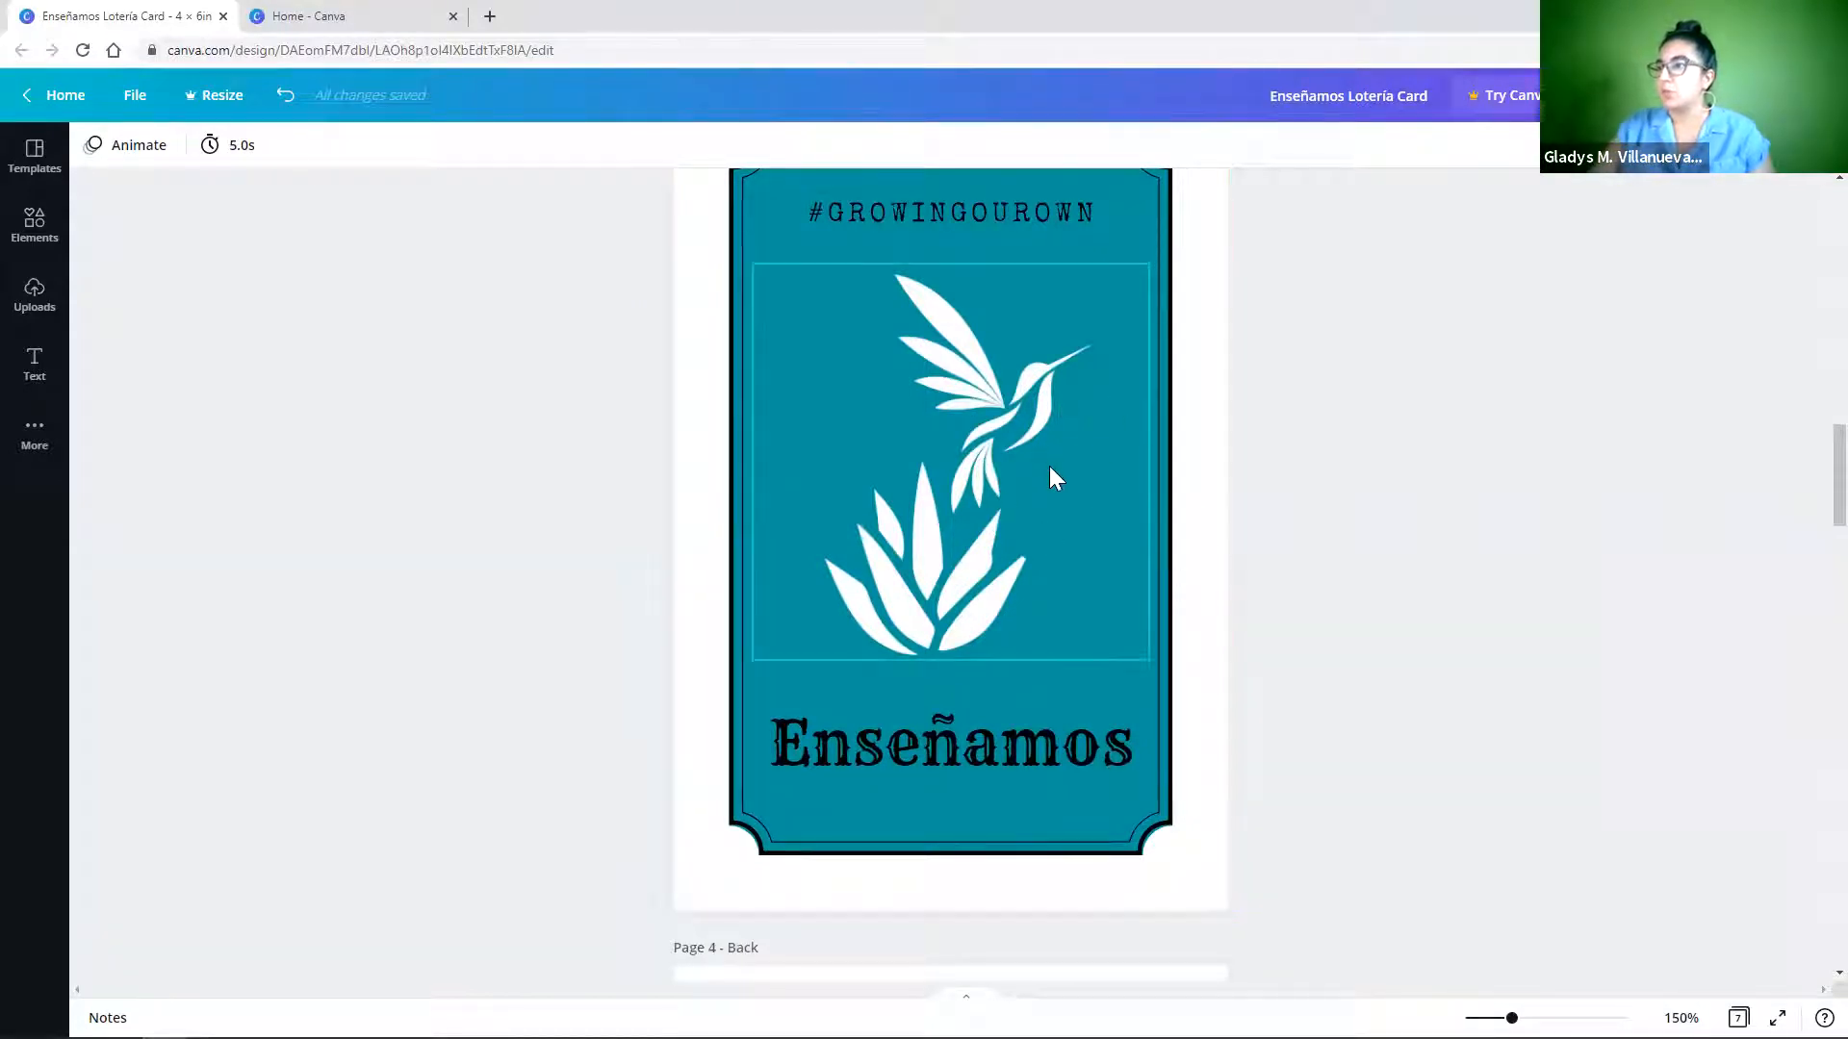
pyautogui.scroll(-7, 1051, 469)
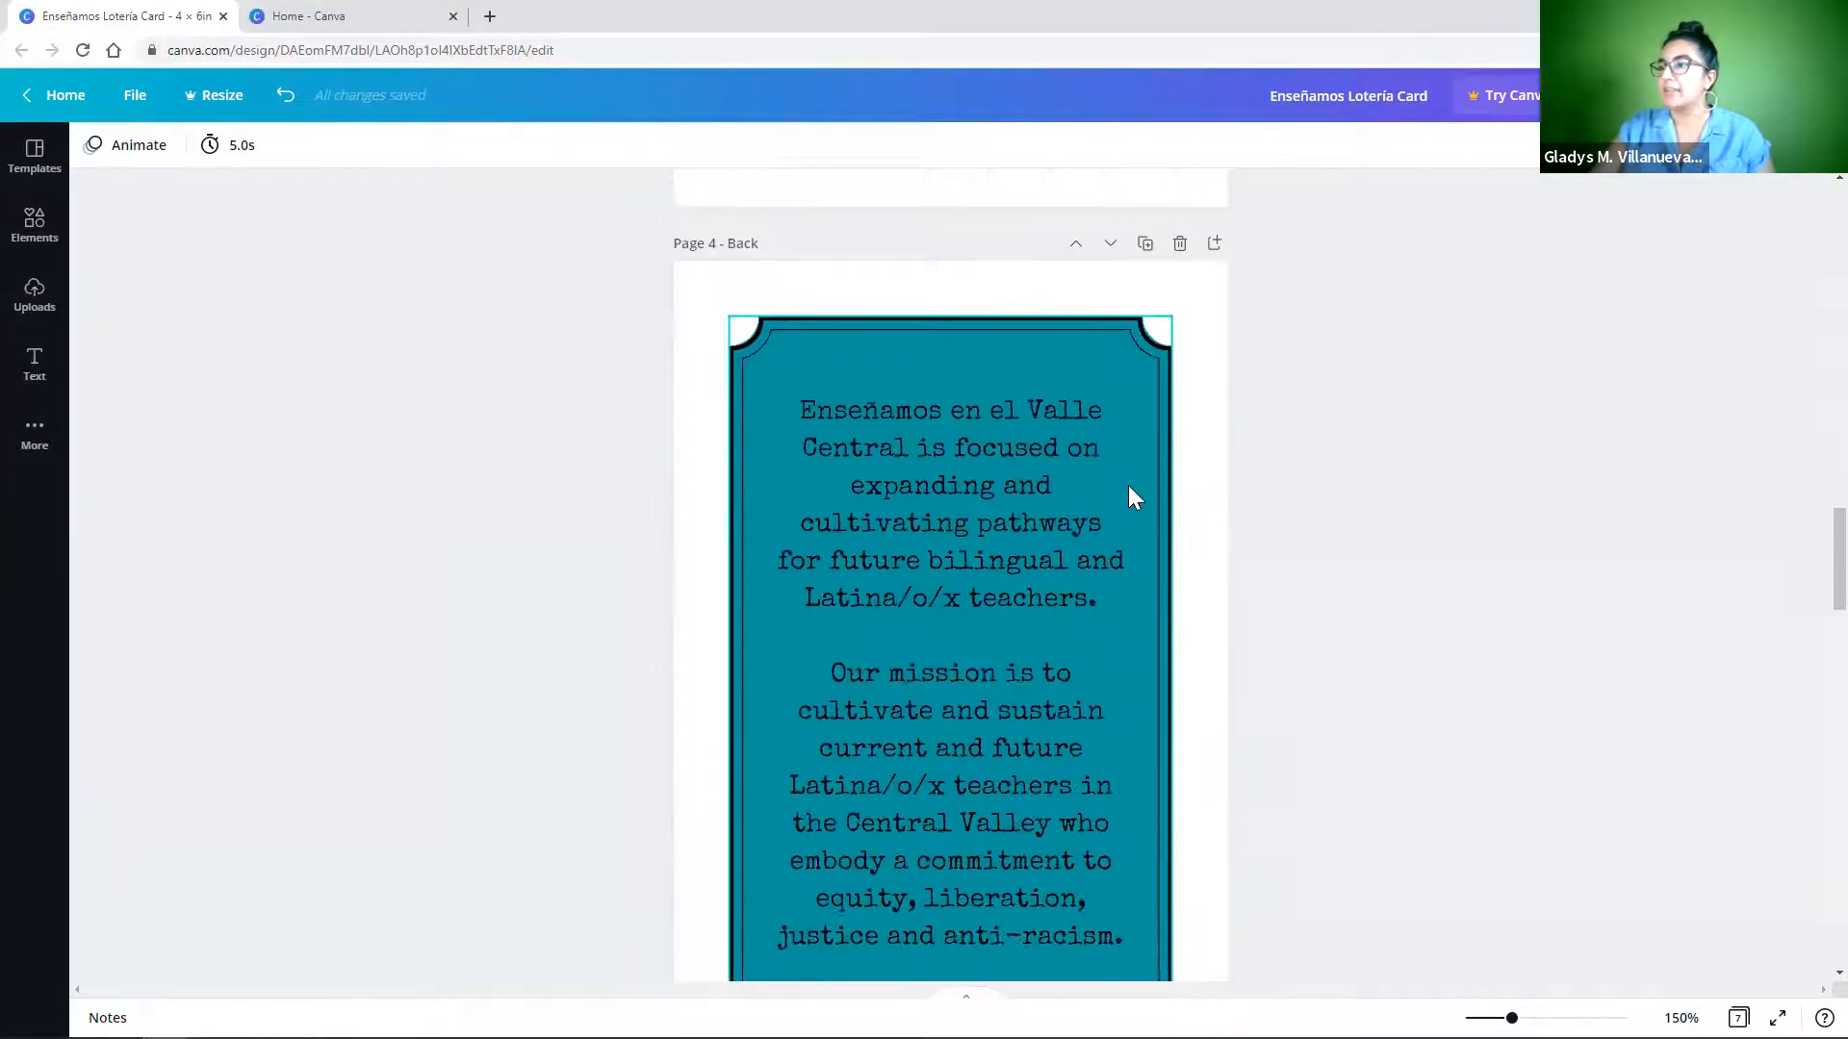
pyautogui.scroll(7, 1129, 488)
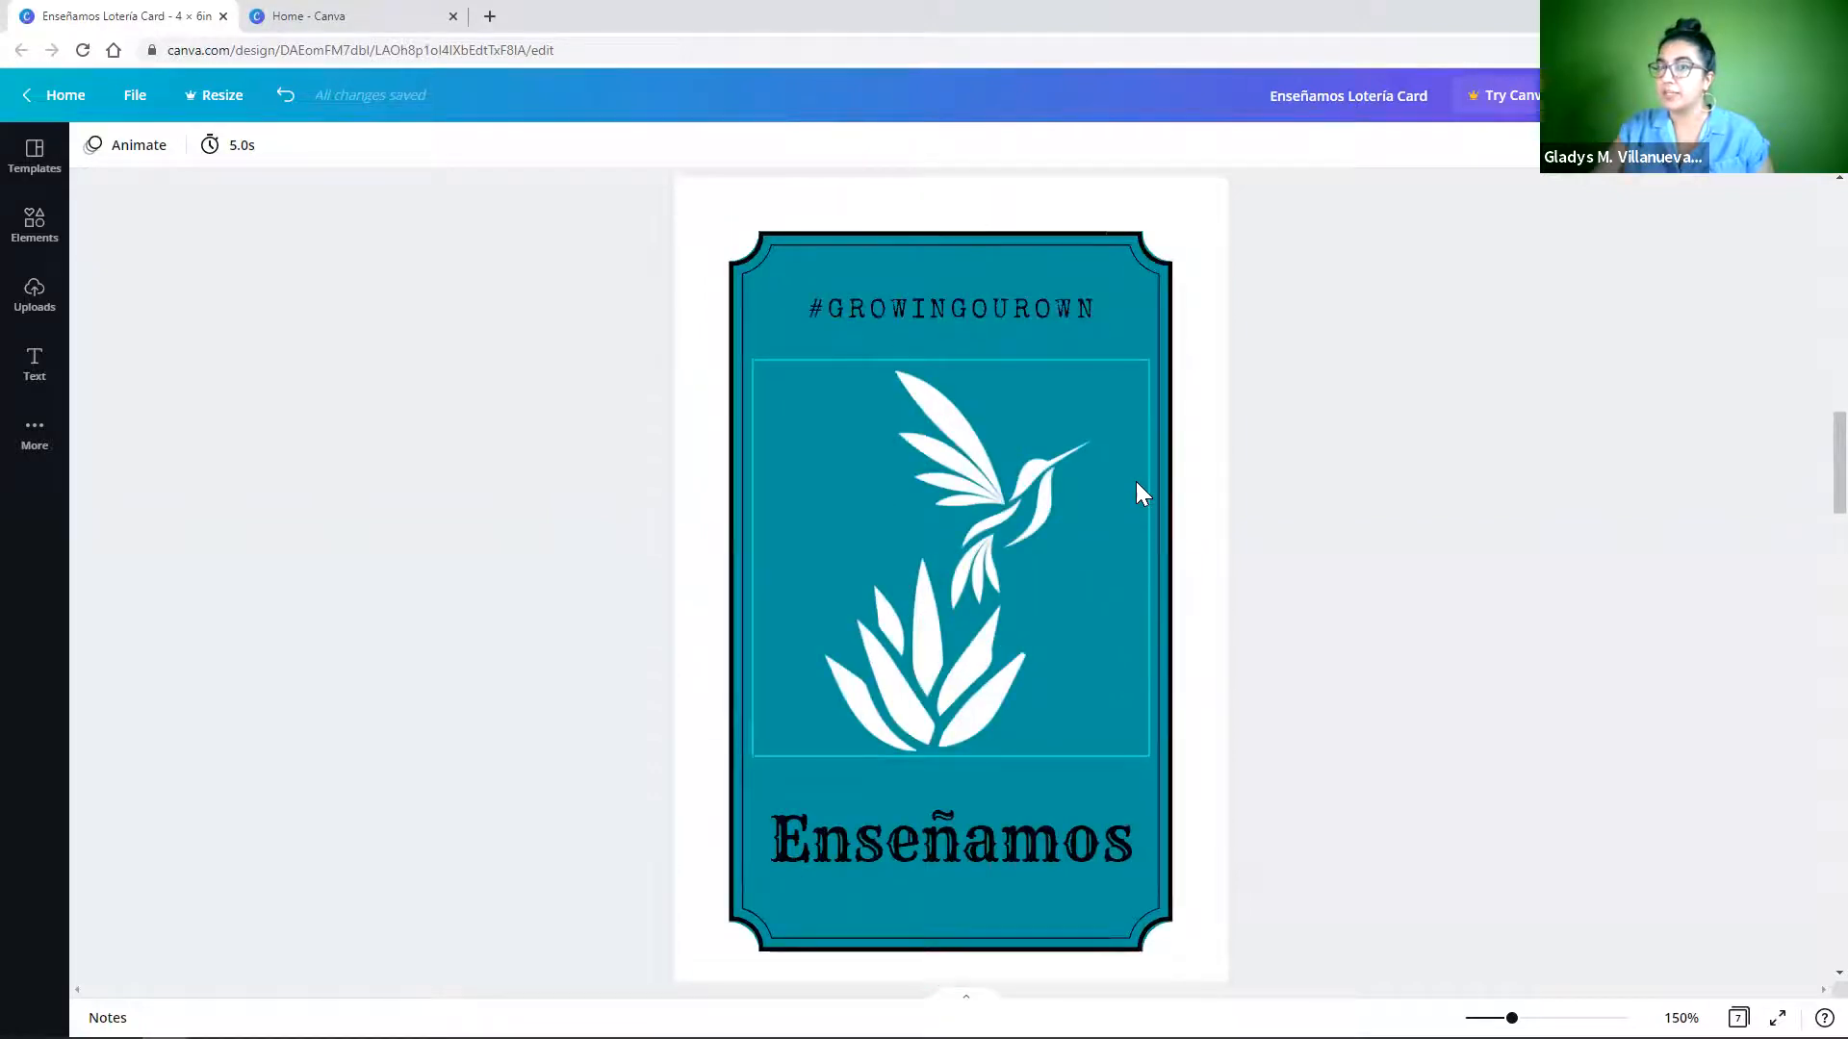
pyautogui.scroll(-7, 1137, 483)
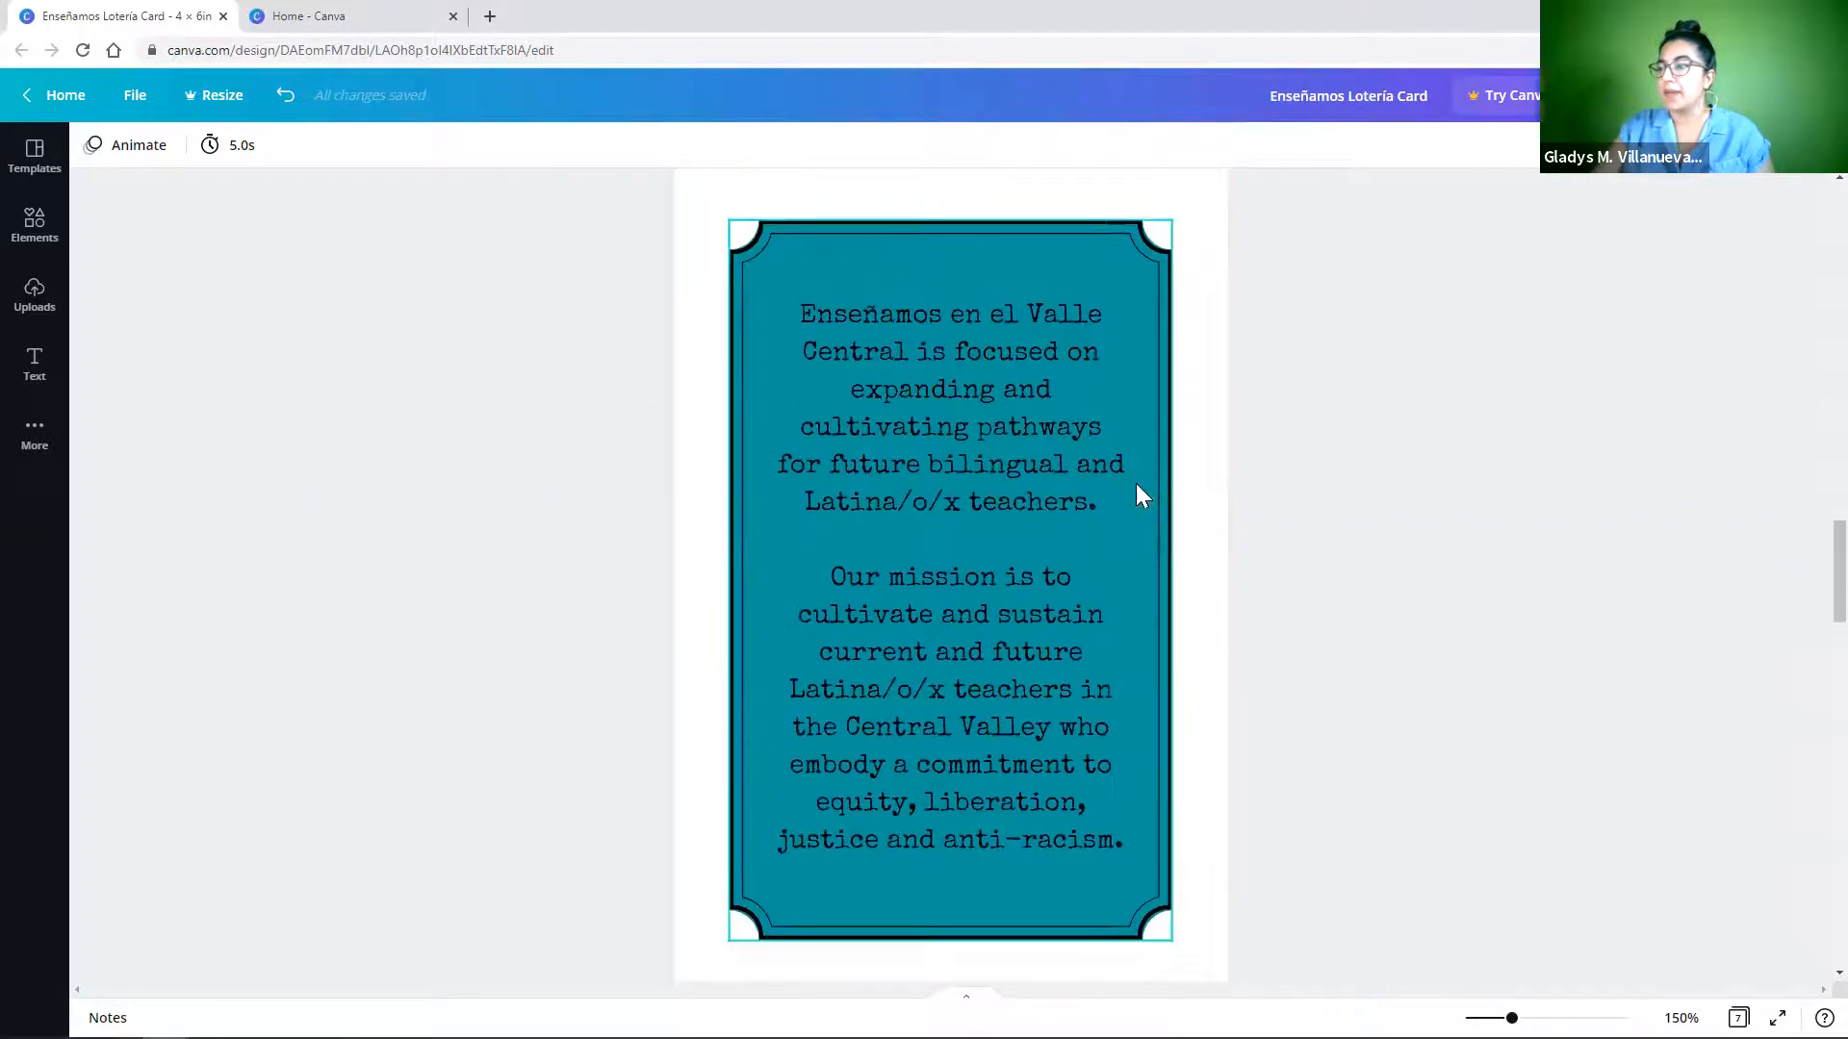
pyautogui.scroll(4, 1175, 453)
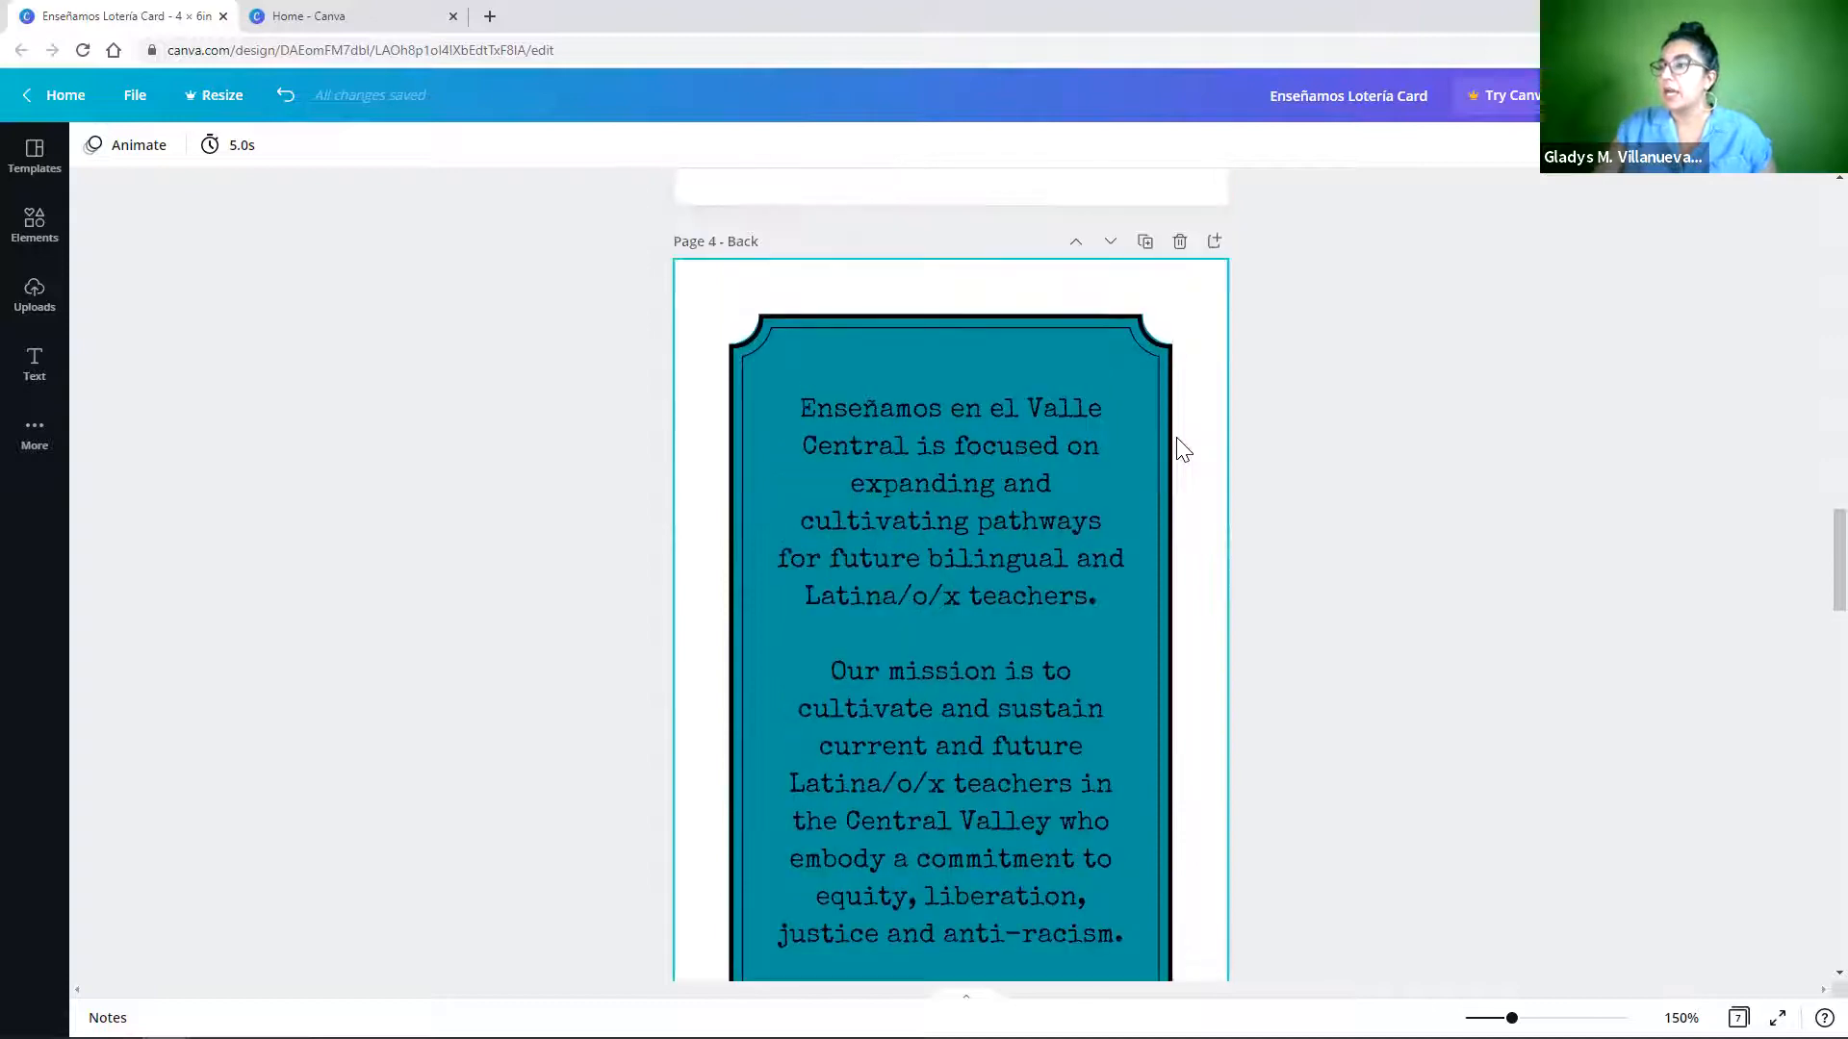
pyautogui.scroll(7, 1183, 449)
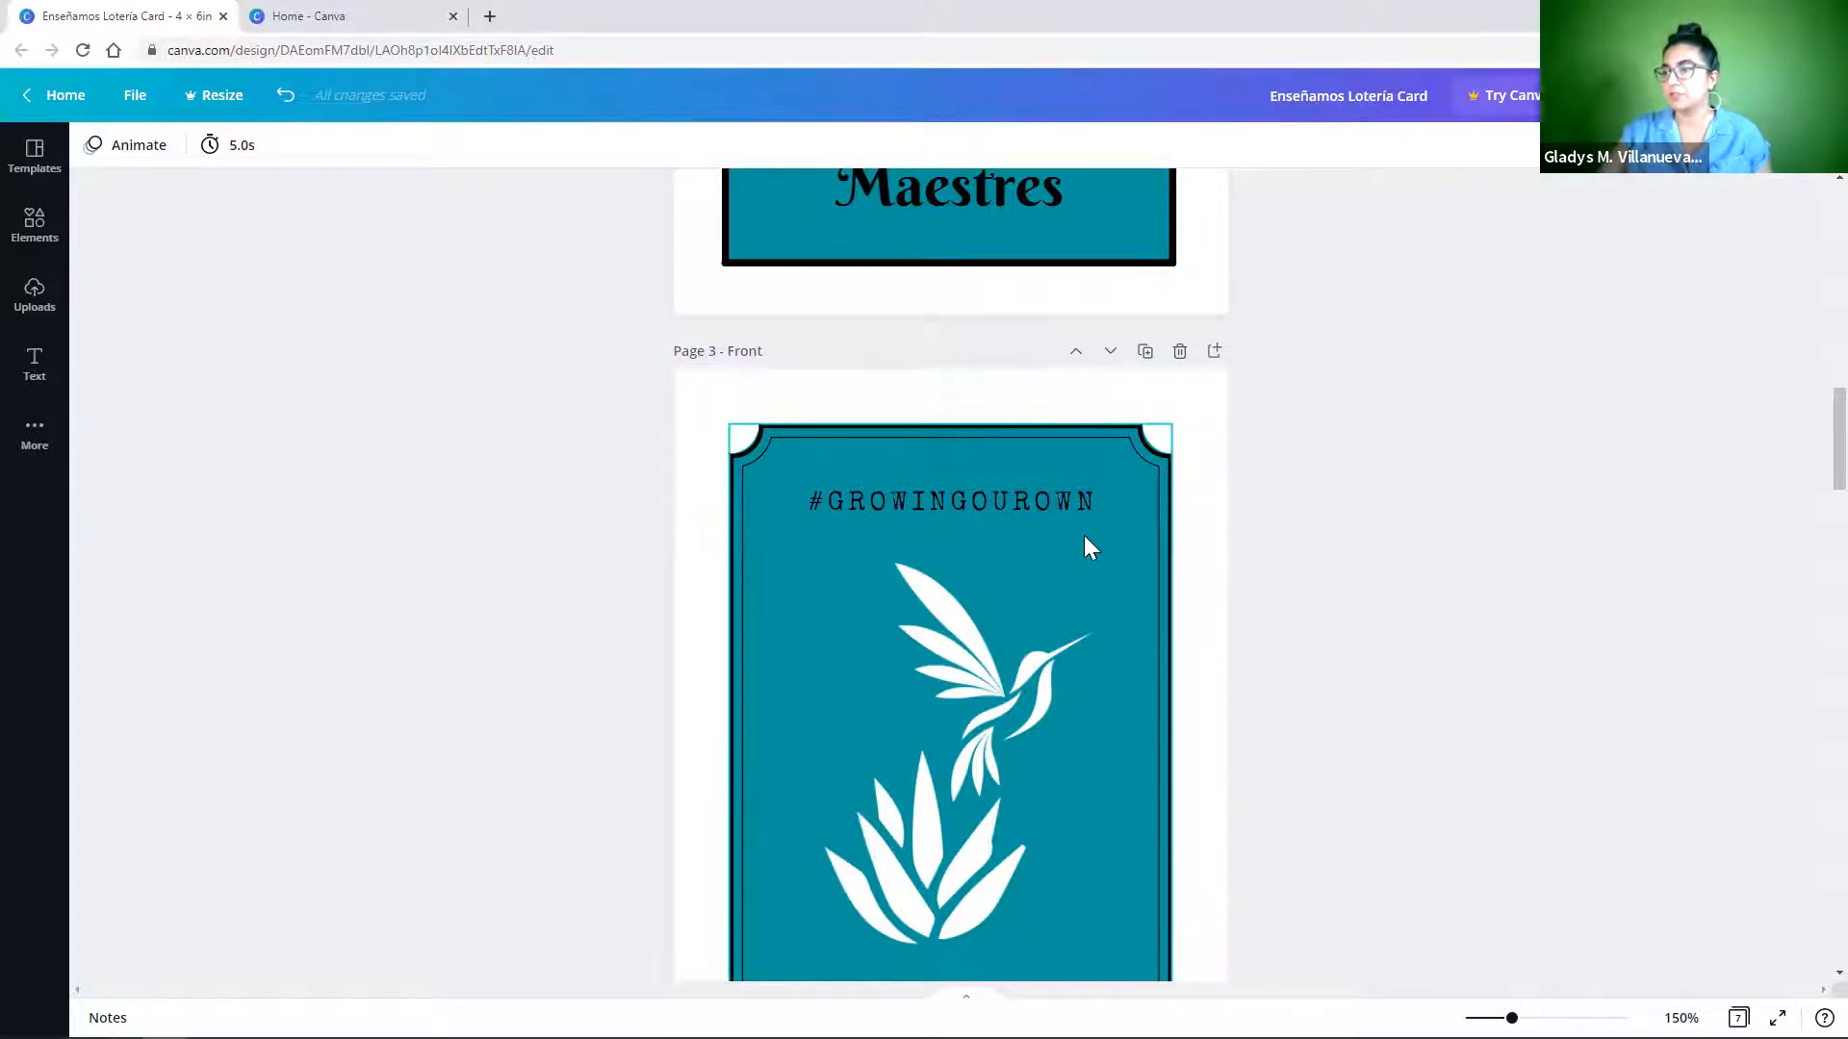
# Compare the Enseñamos front and back cards with the green El colibri card on page 5.
pyautogui.scroll(-2, 1083, 534)
pyautogui.scroll(-1, 1080, 530)
pyautogui.scroll(-12, 1080, 533)
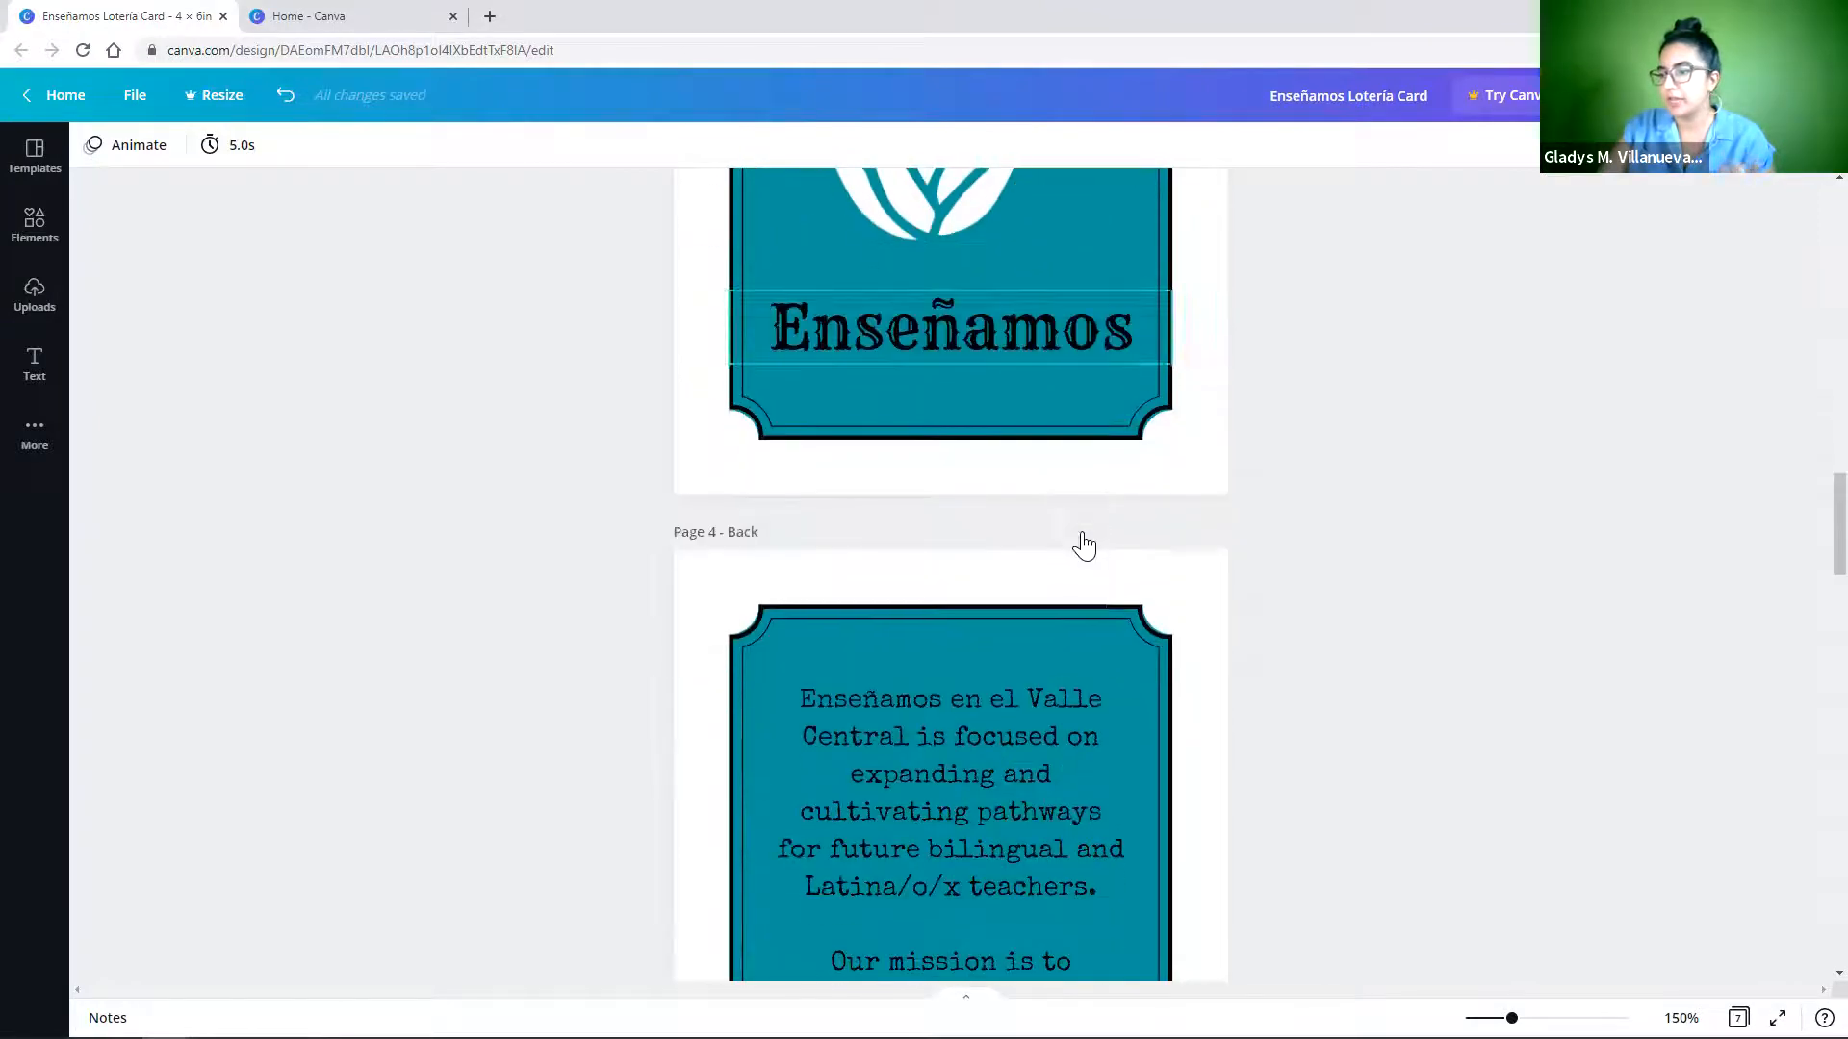
pyautogui.scroll(-3, 1072, 533)
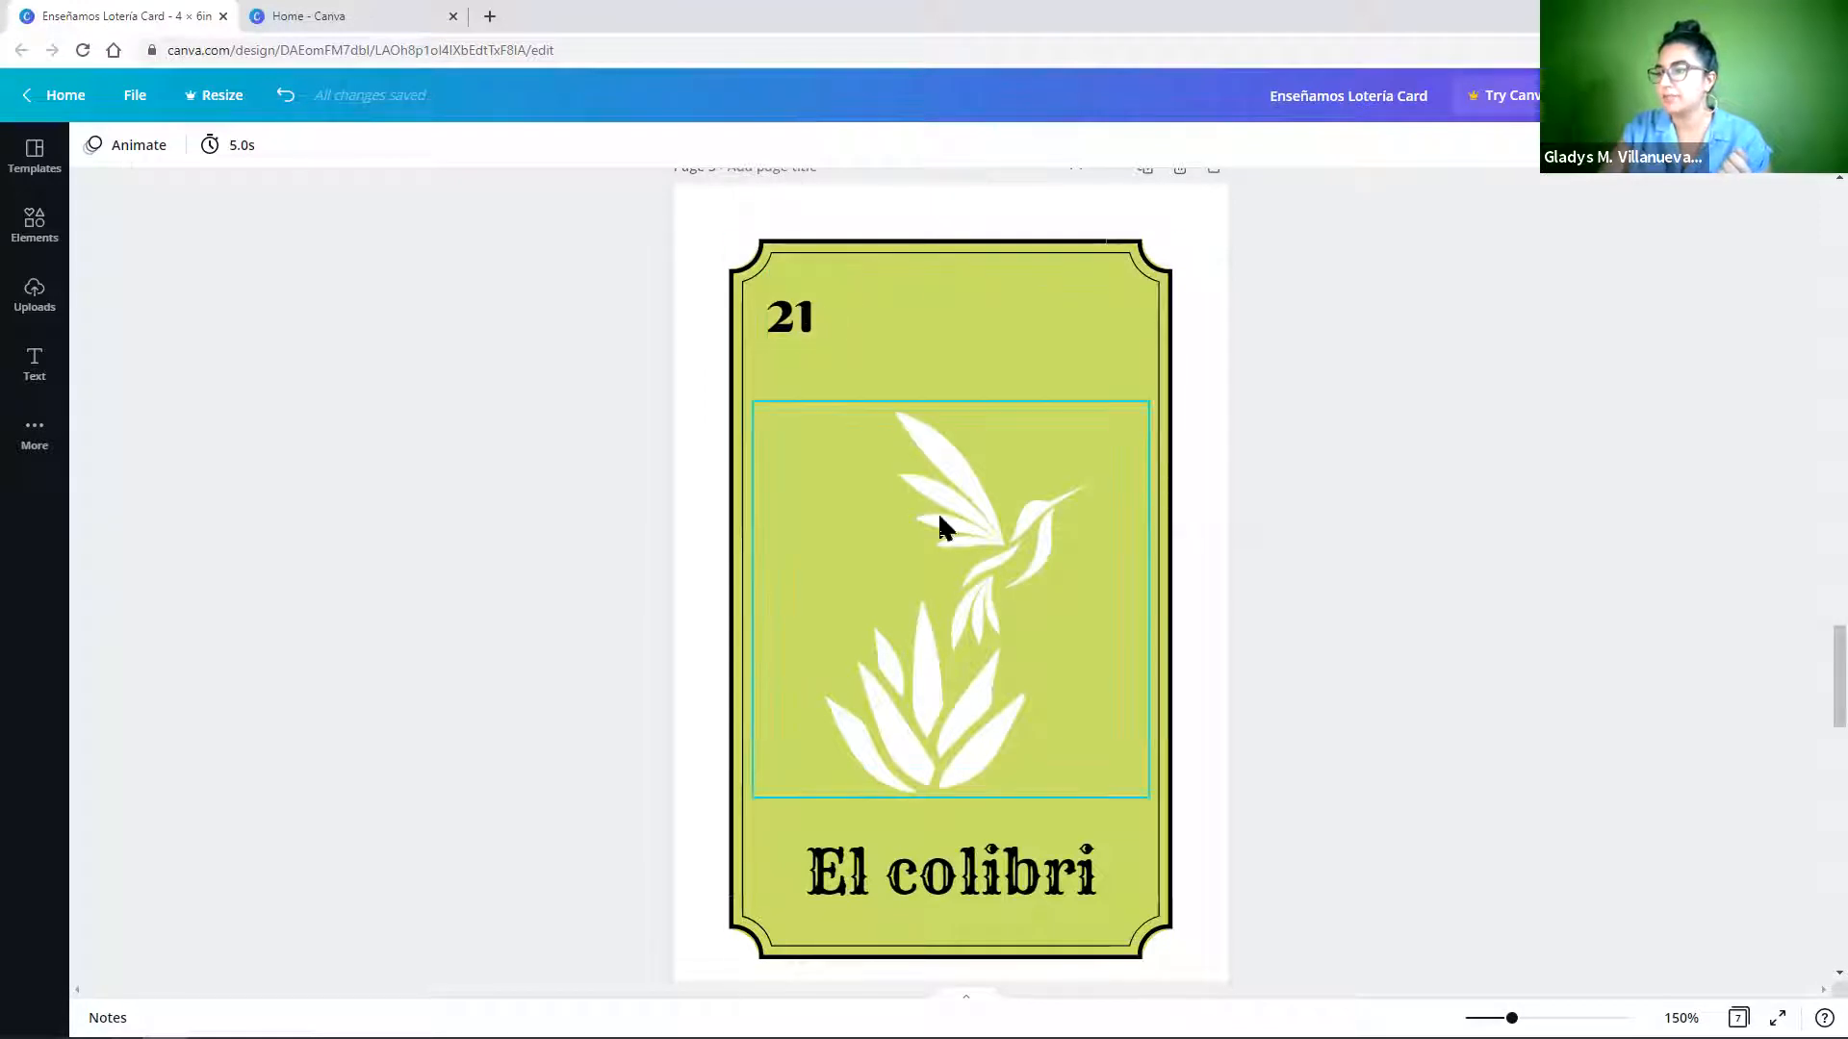
pyautogui.scroll(-2, 905, 625)
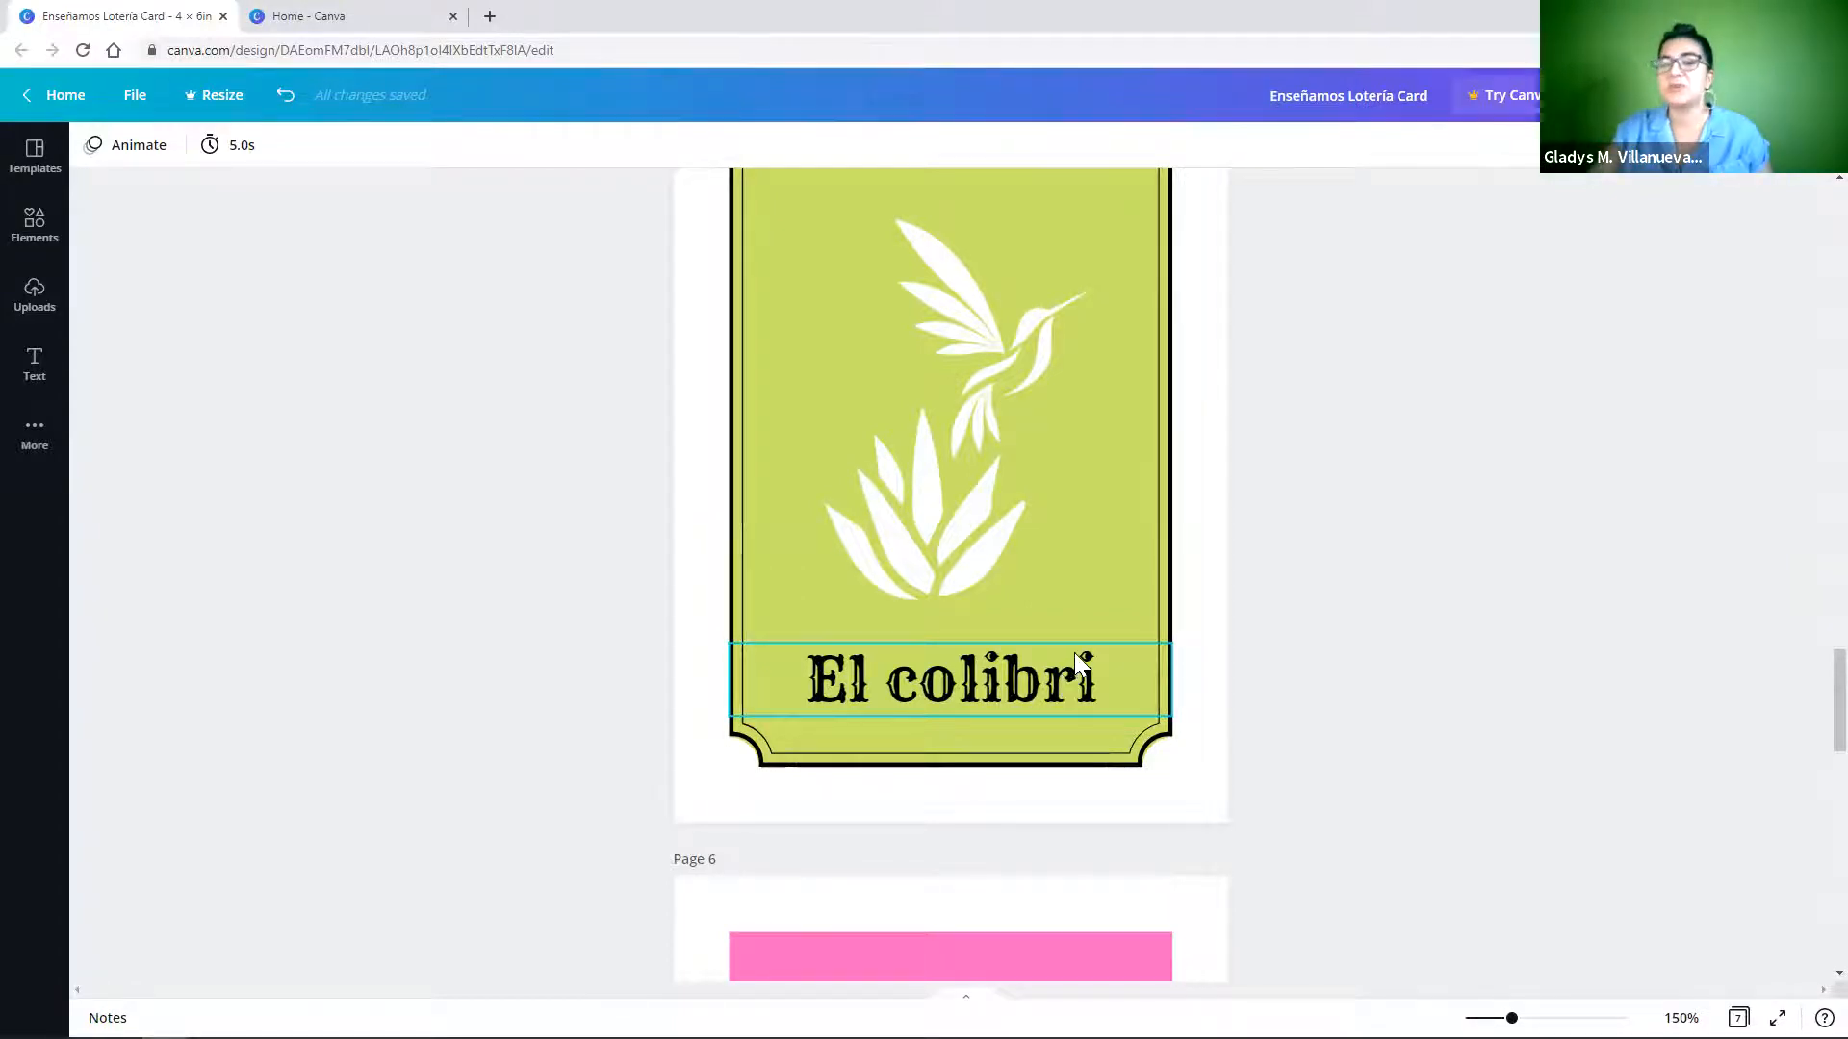
pyautogui.scroll(12, 1063, 643)
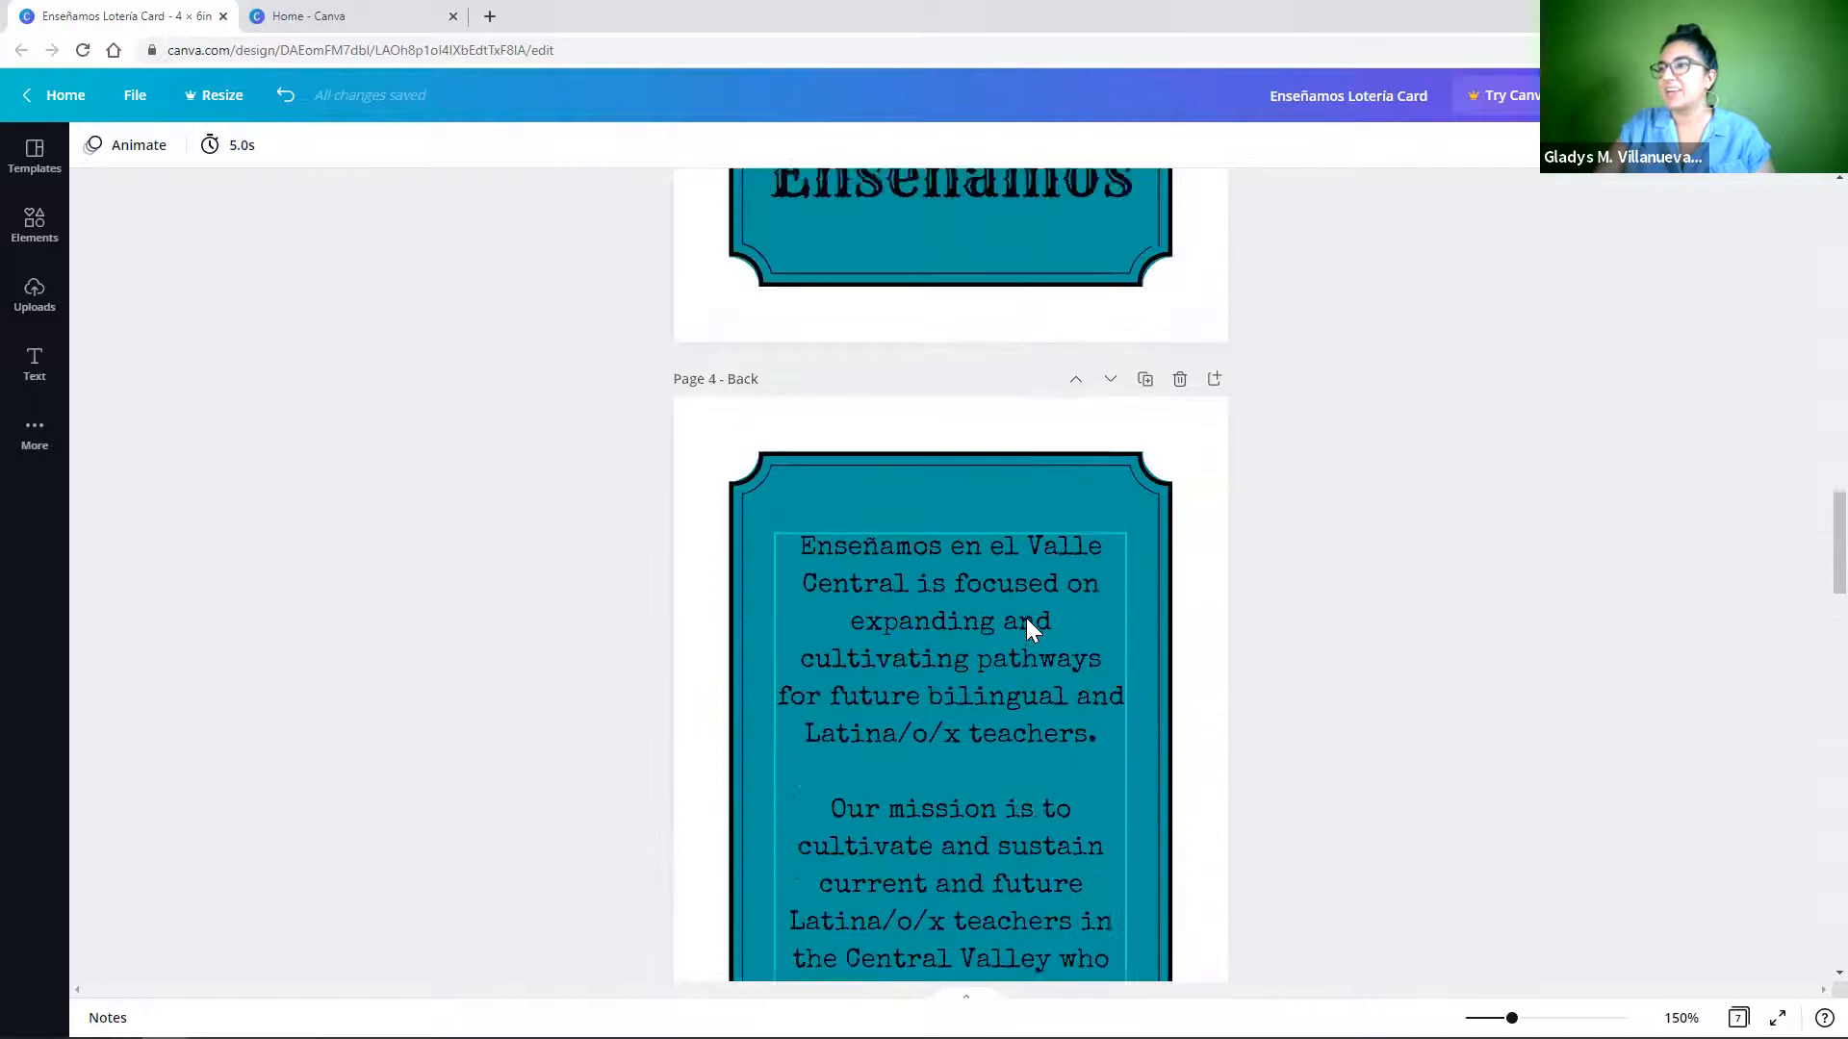
pyautogui.scroll(6, 1026, 618)
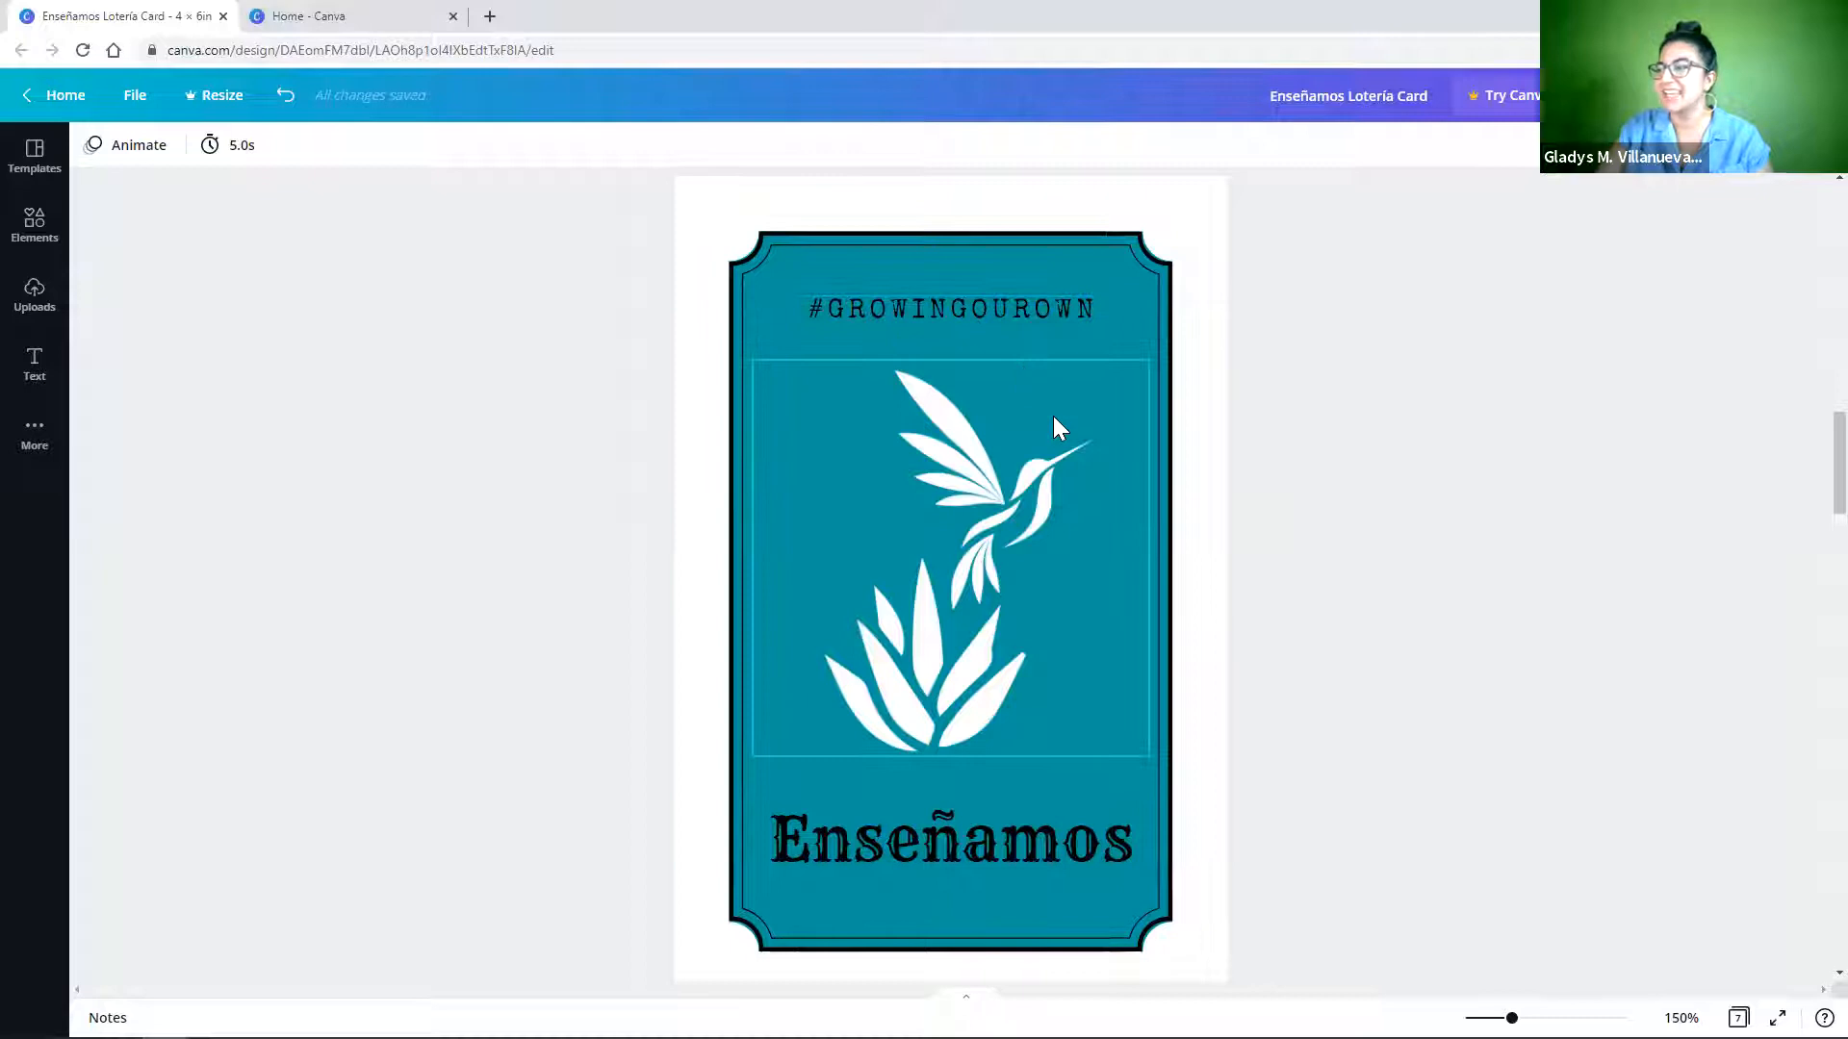
pyautogui.scroll(-7, 1053, 416)
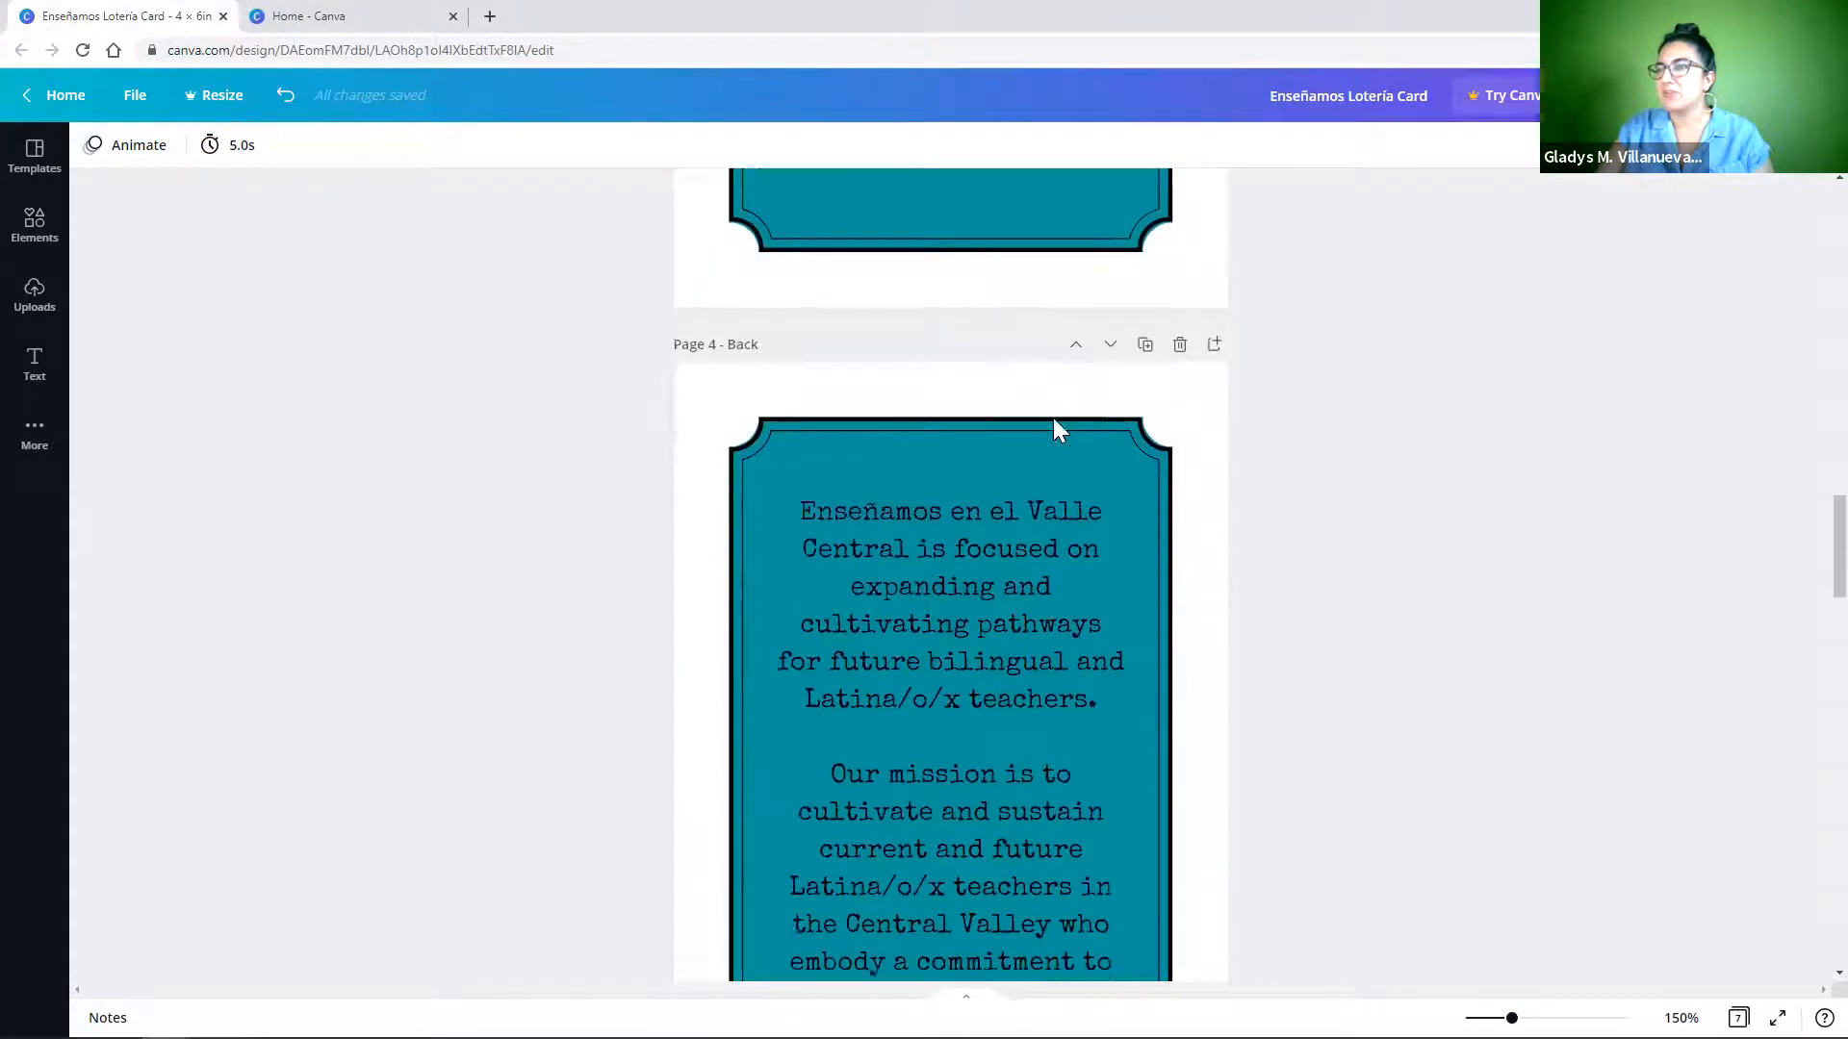
pyautogui.scroll(-5, 1053, 418)
pyautogui.scroll(3, 1053, 418)
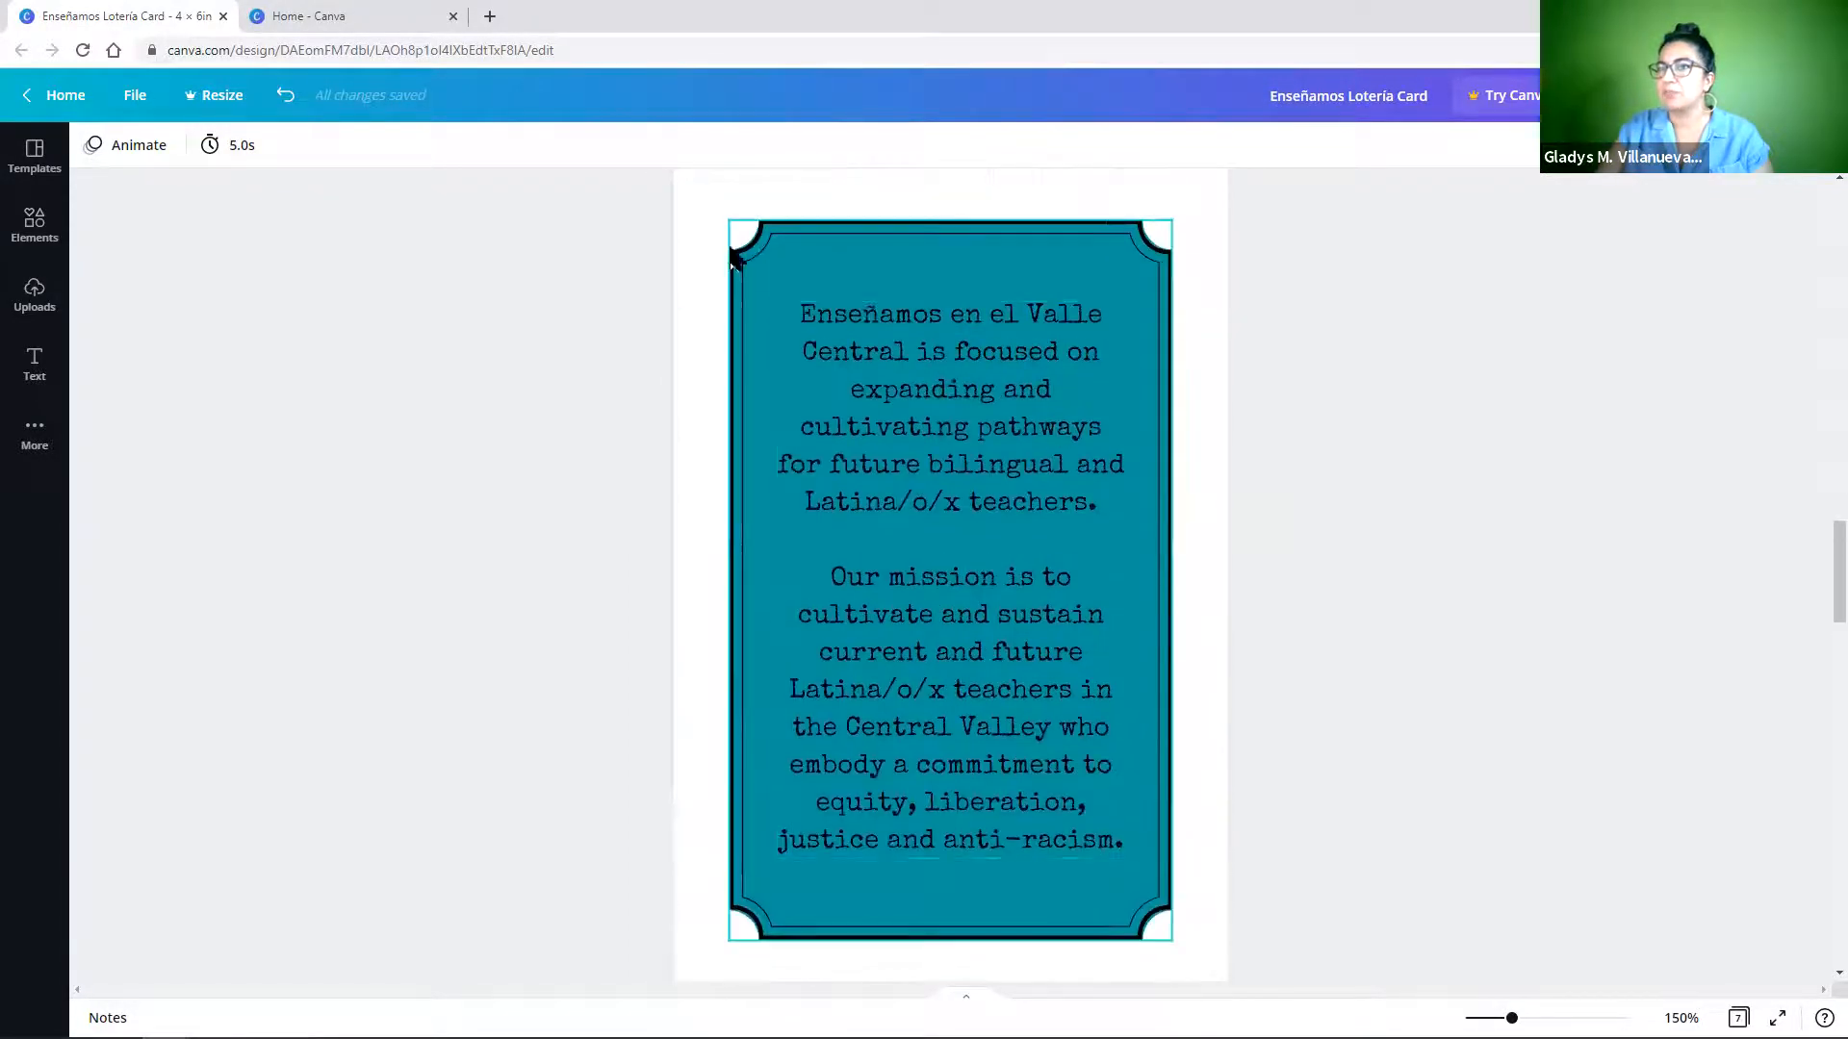
# Go to the Canva home page and look through the preset design types offered for a new design.
pyautogui.click(376, 26)
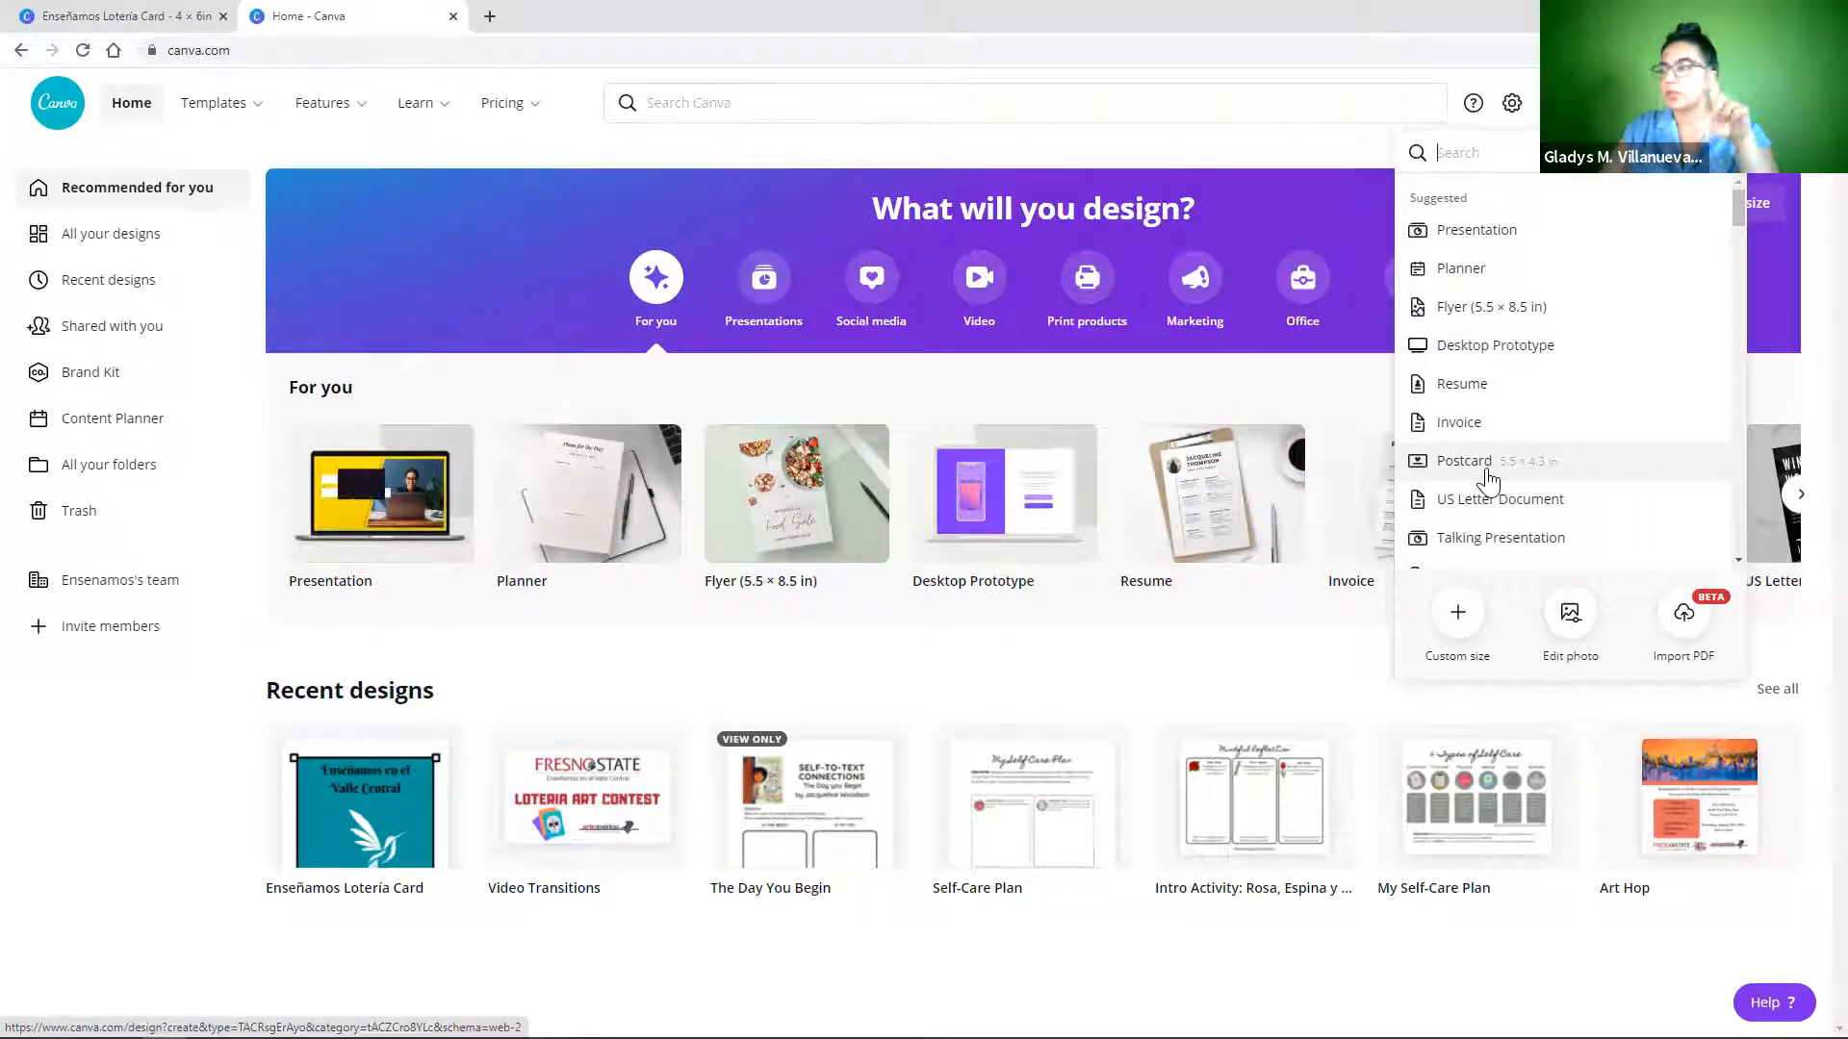
pyautogui.scroll(-2, 1491, 467)
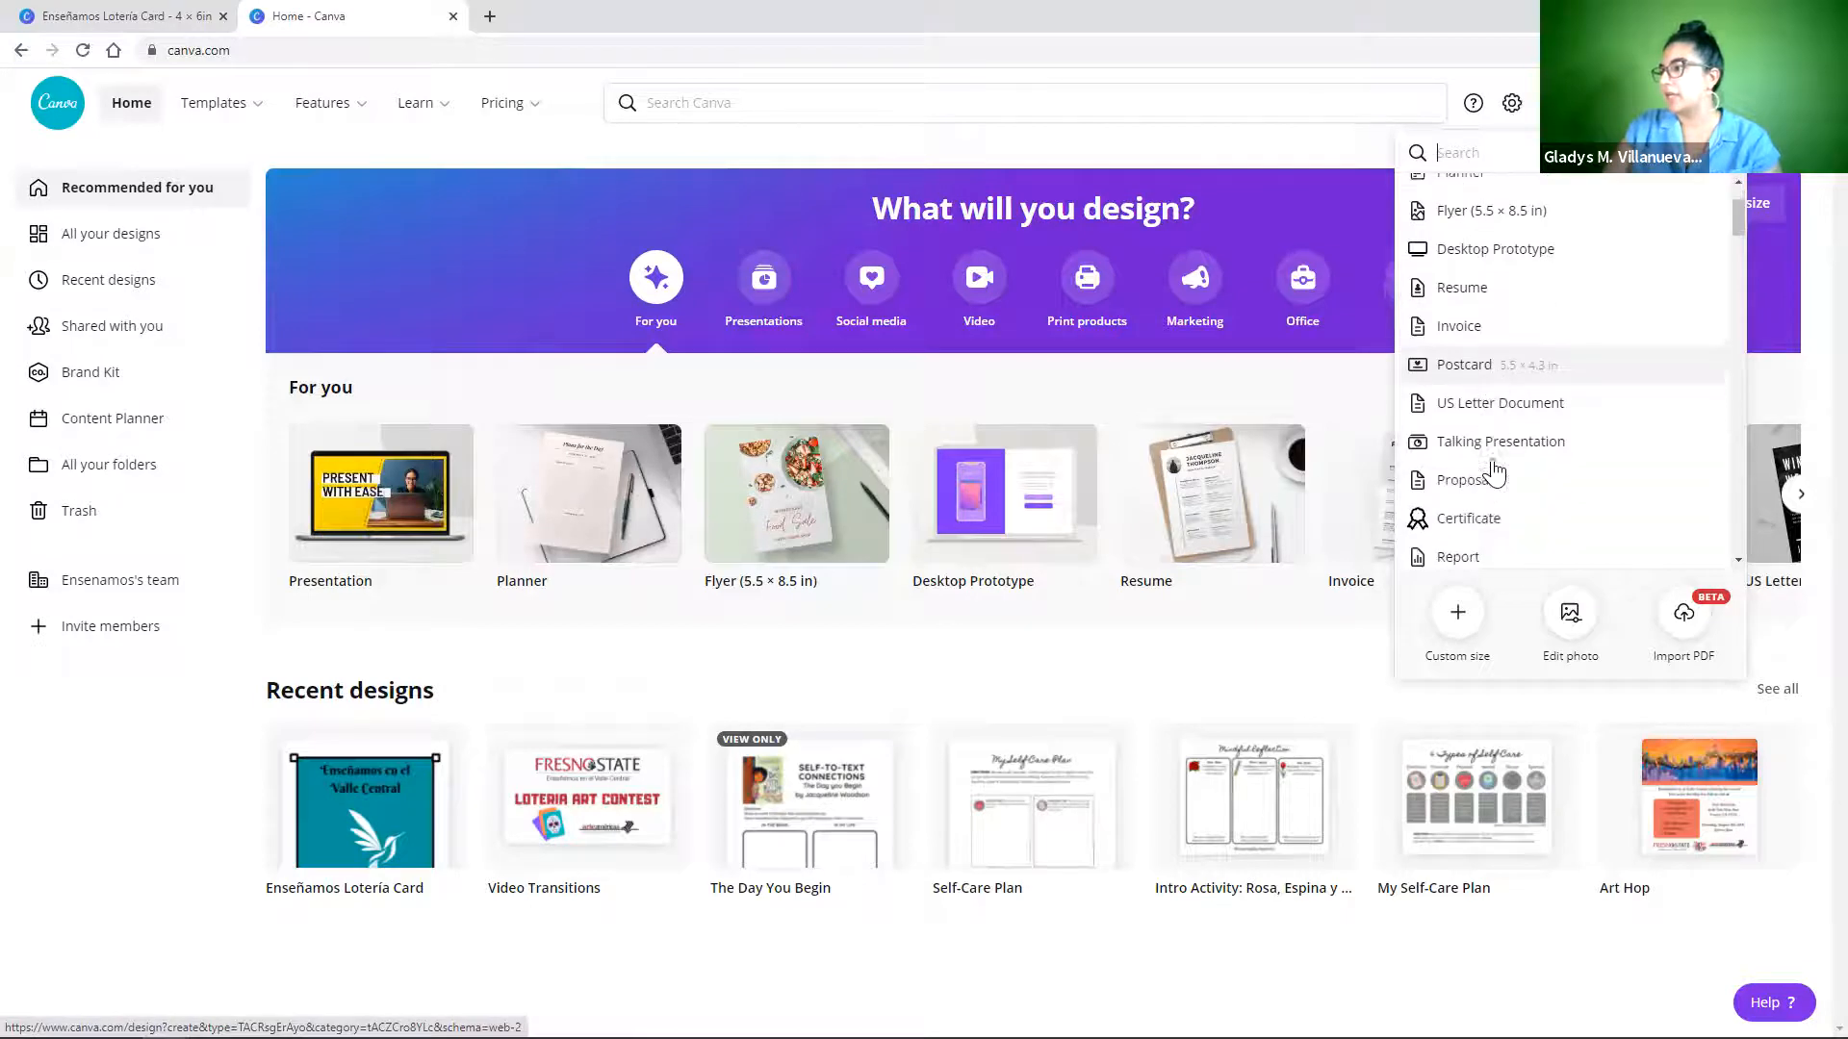
pyautogui.scroll(-4, 1502, 442)
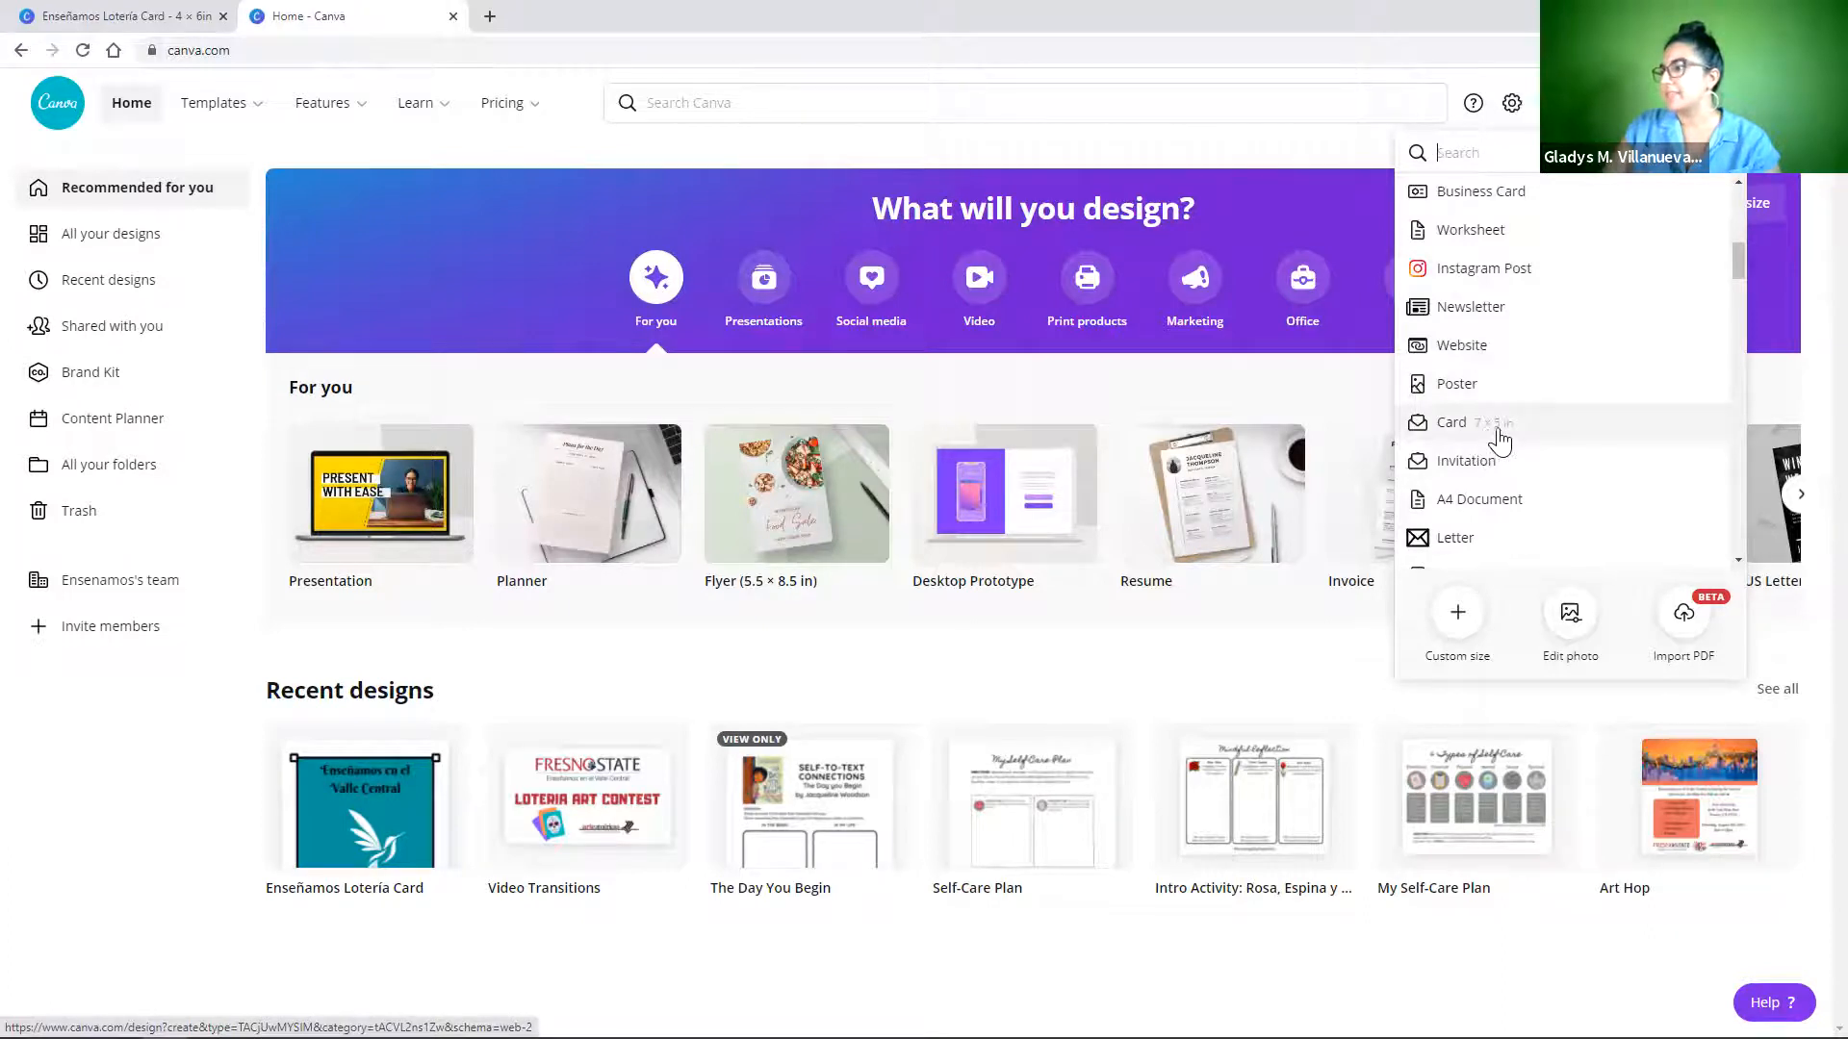
pyautogui.scroll(-5, 1500, 414)
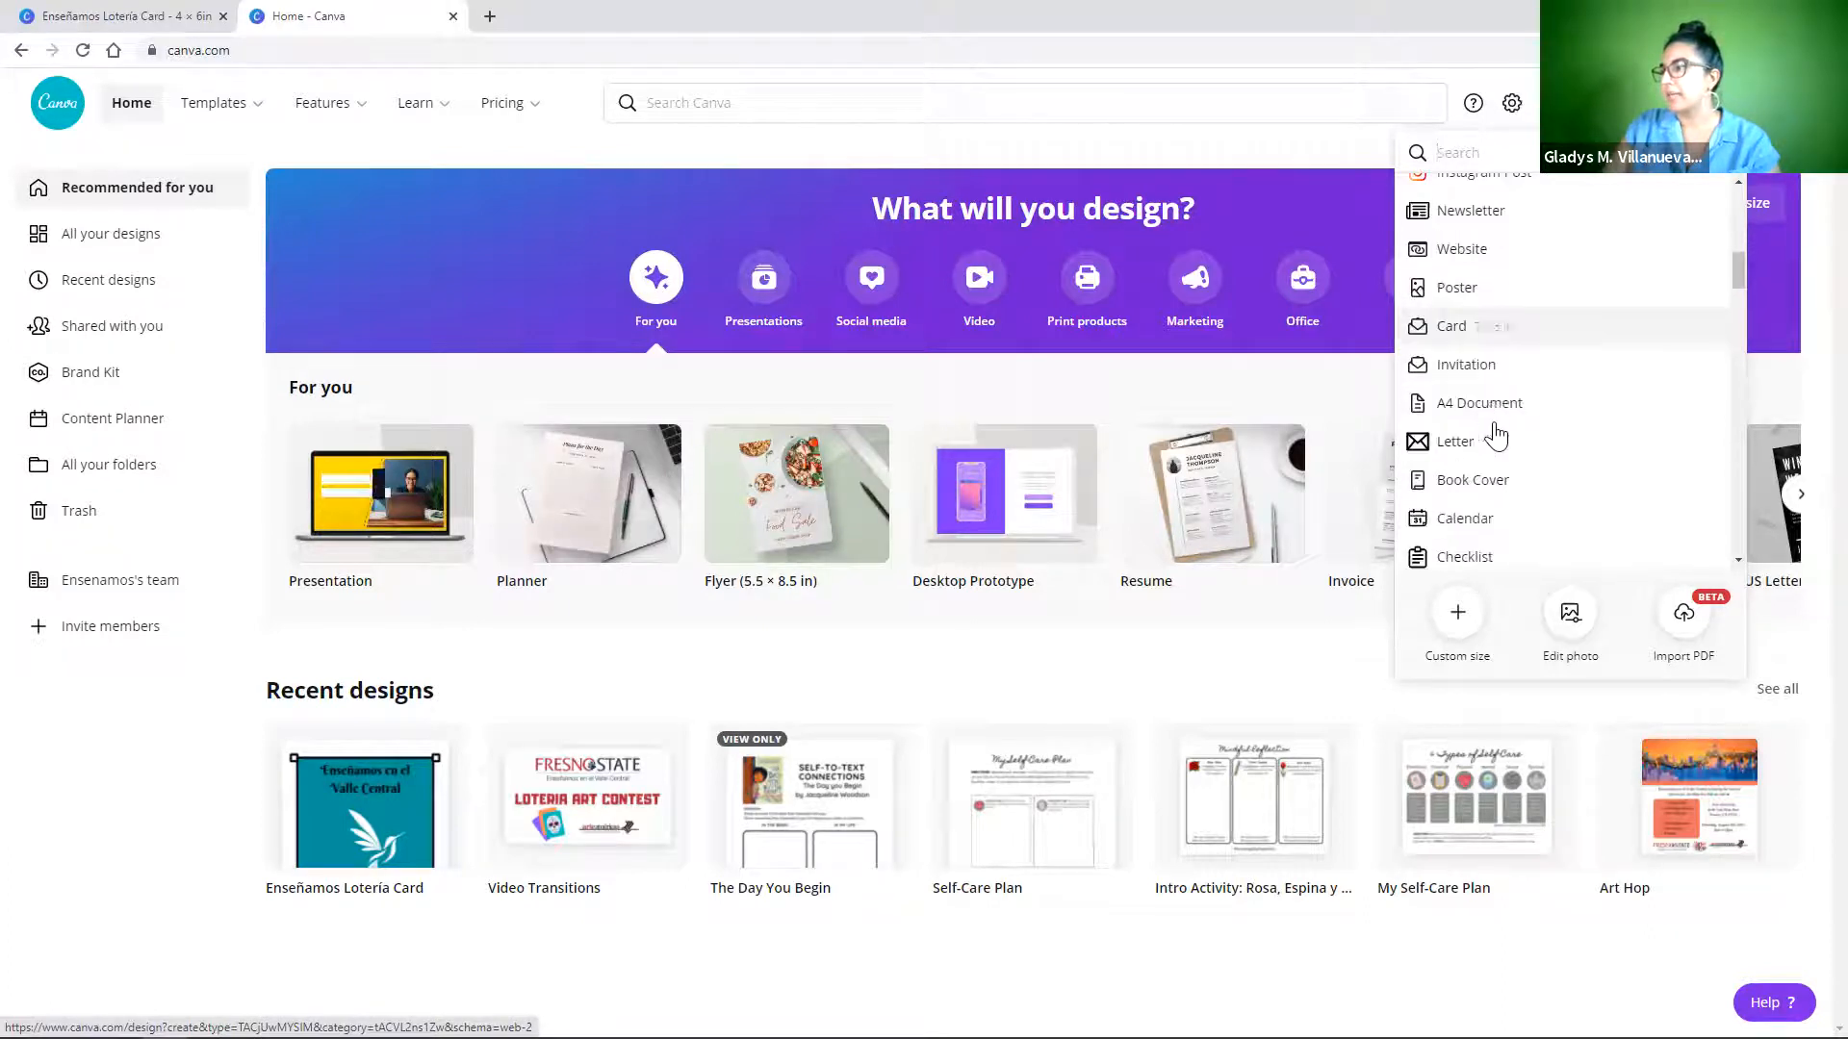
pyautogui.scroll(-5, 1502, 385)
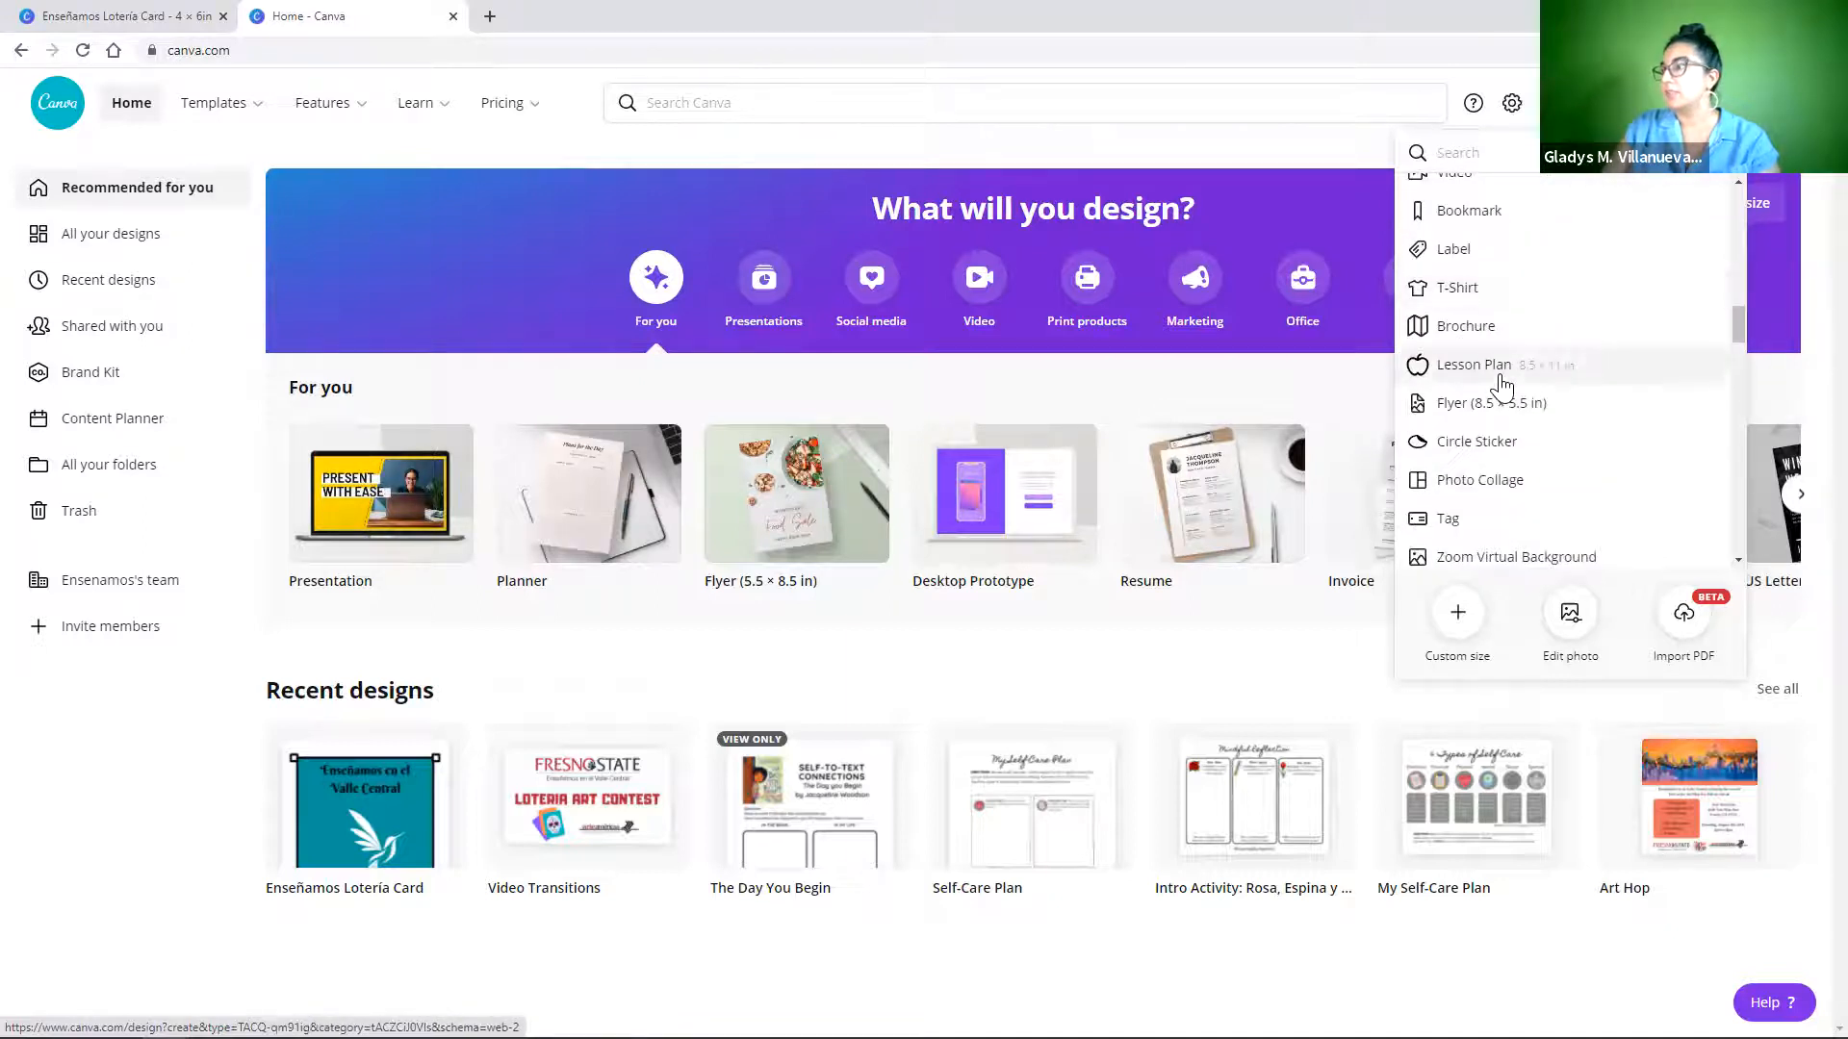
pyautogui.scroll(-1, 1497, 385)
pyautogui.scroll(-5, 1496, 385)
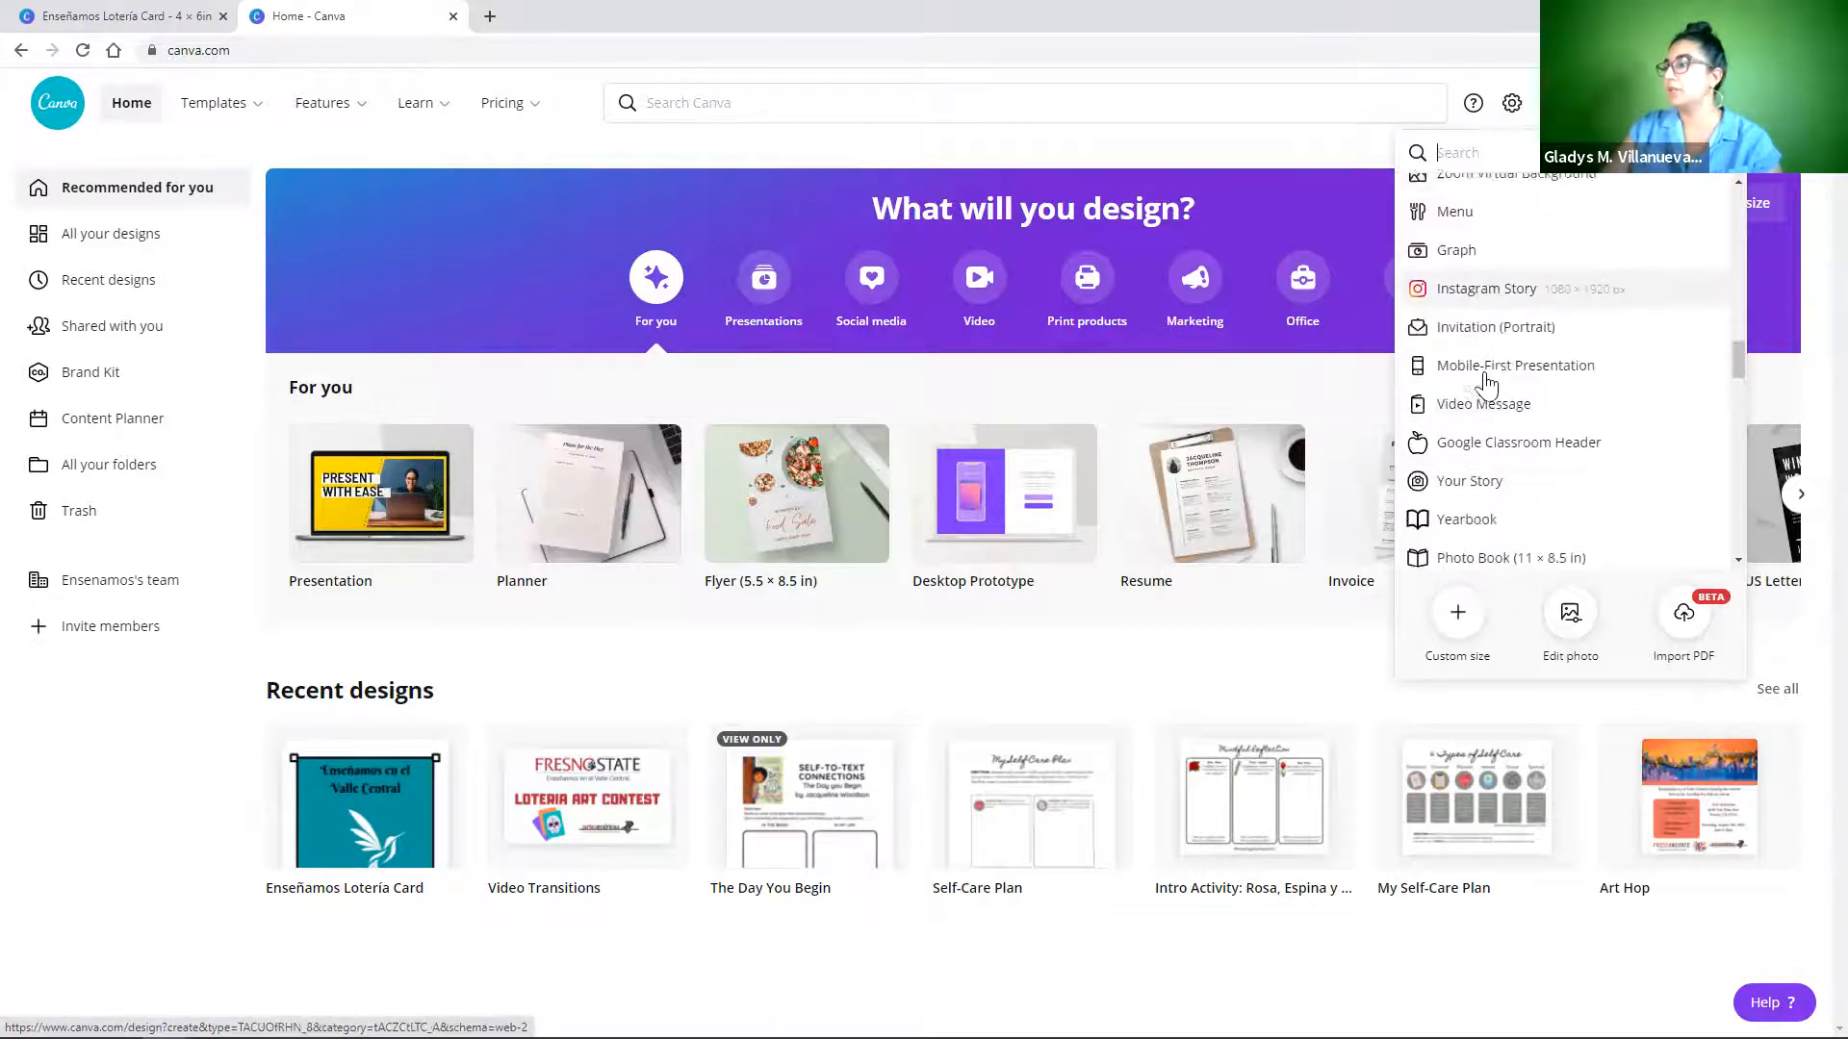
# Create a new custom-size design 4 in wide and 6 in high.
pyautogui.click(1460, 624)
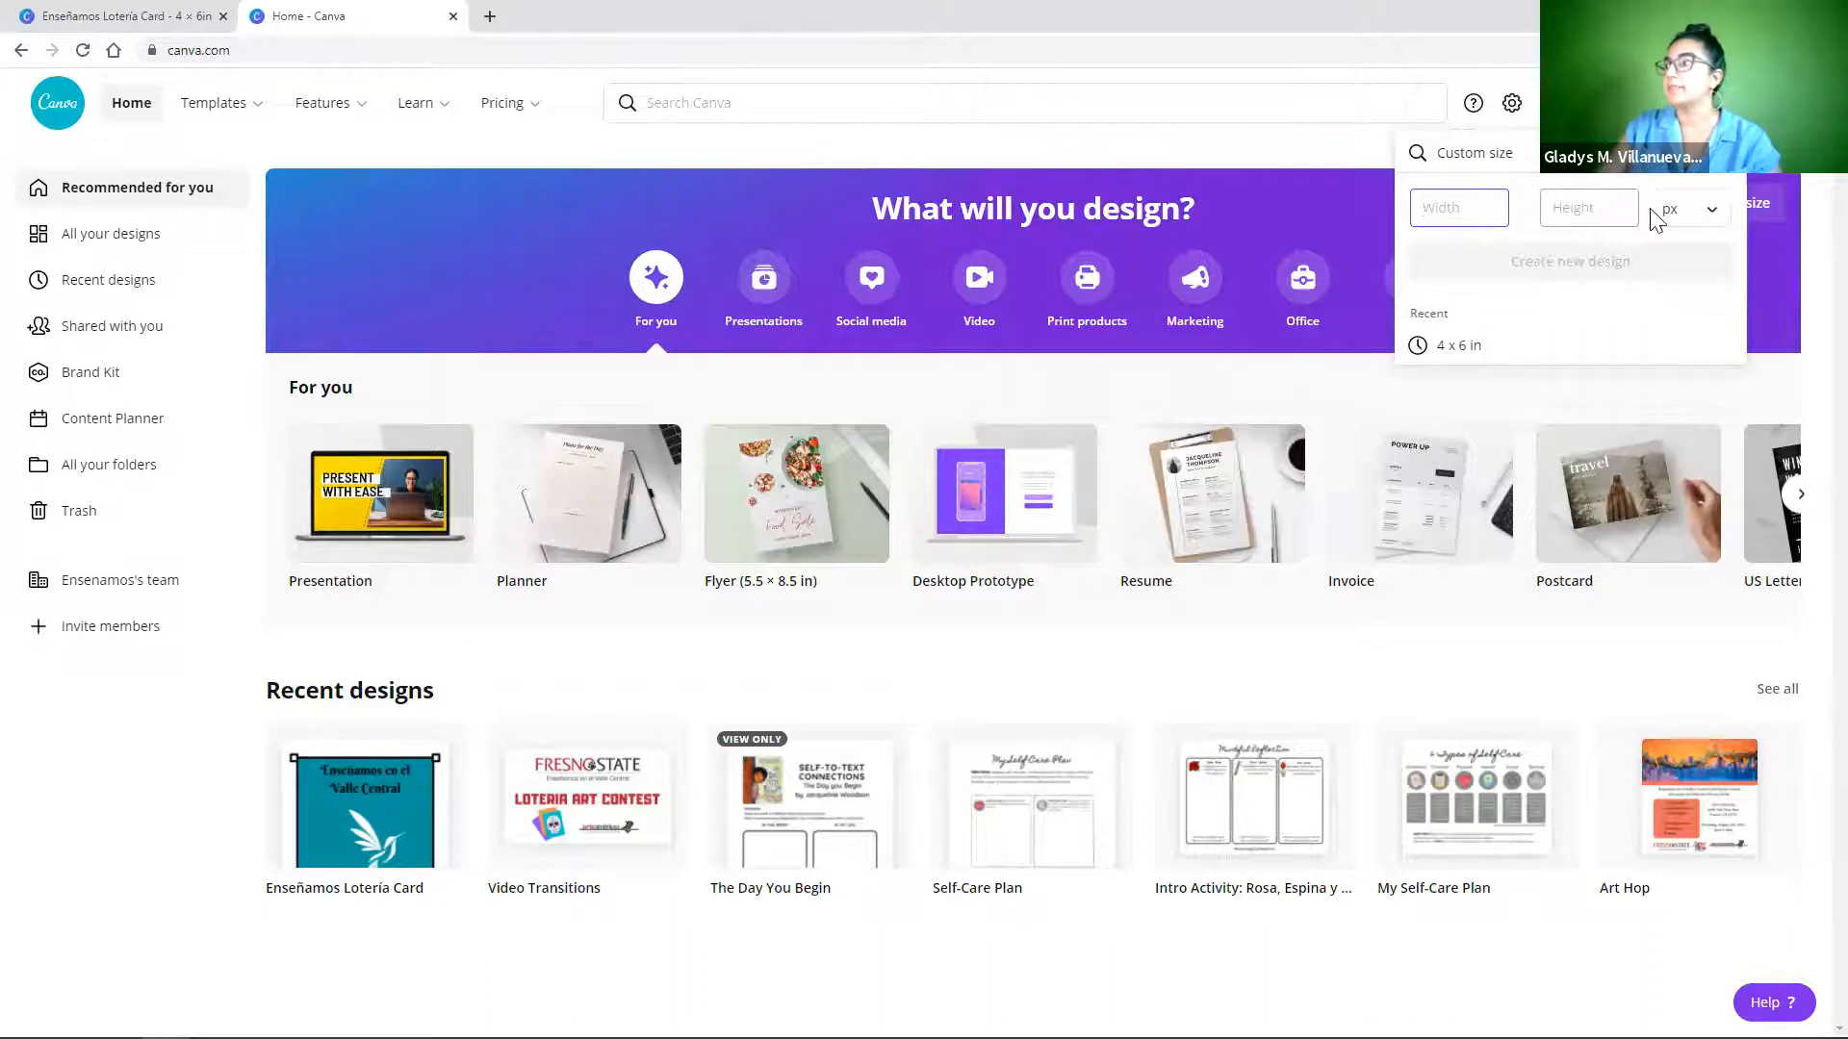
pyautogui.click(1684, 210)
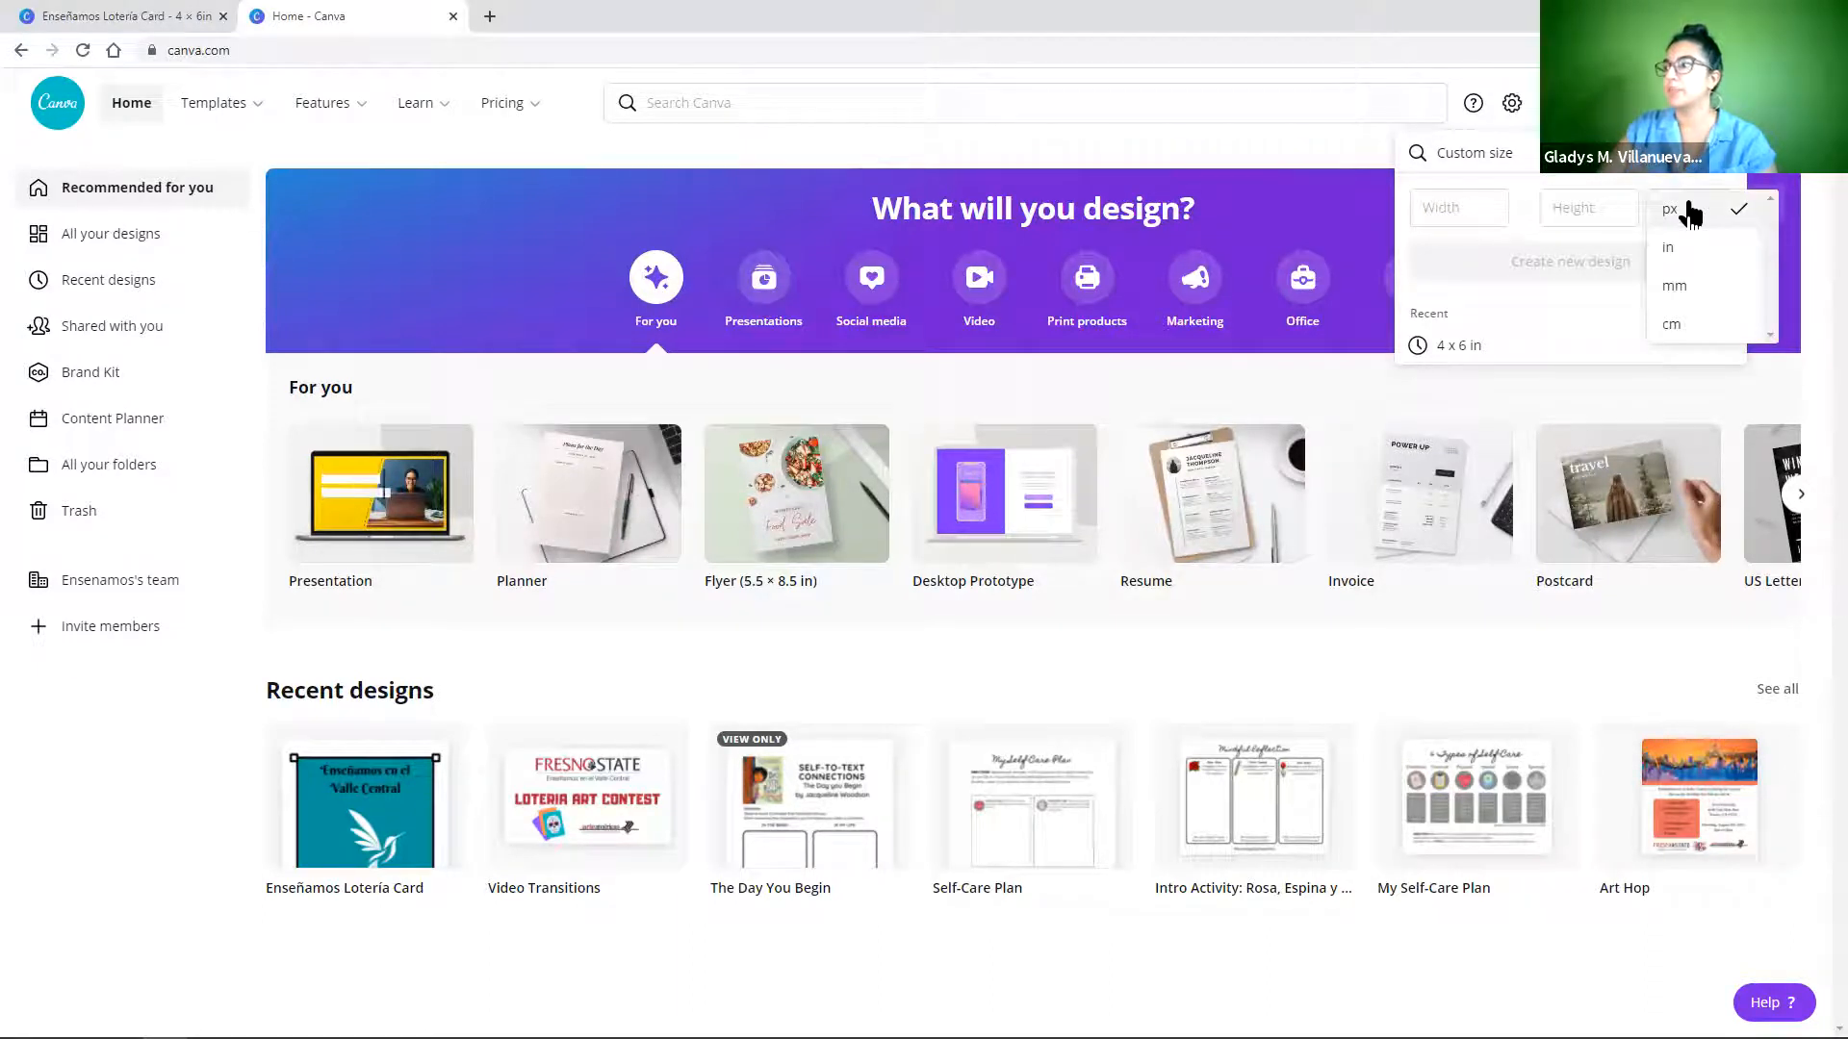
pyautogui.click(1672, 252)
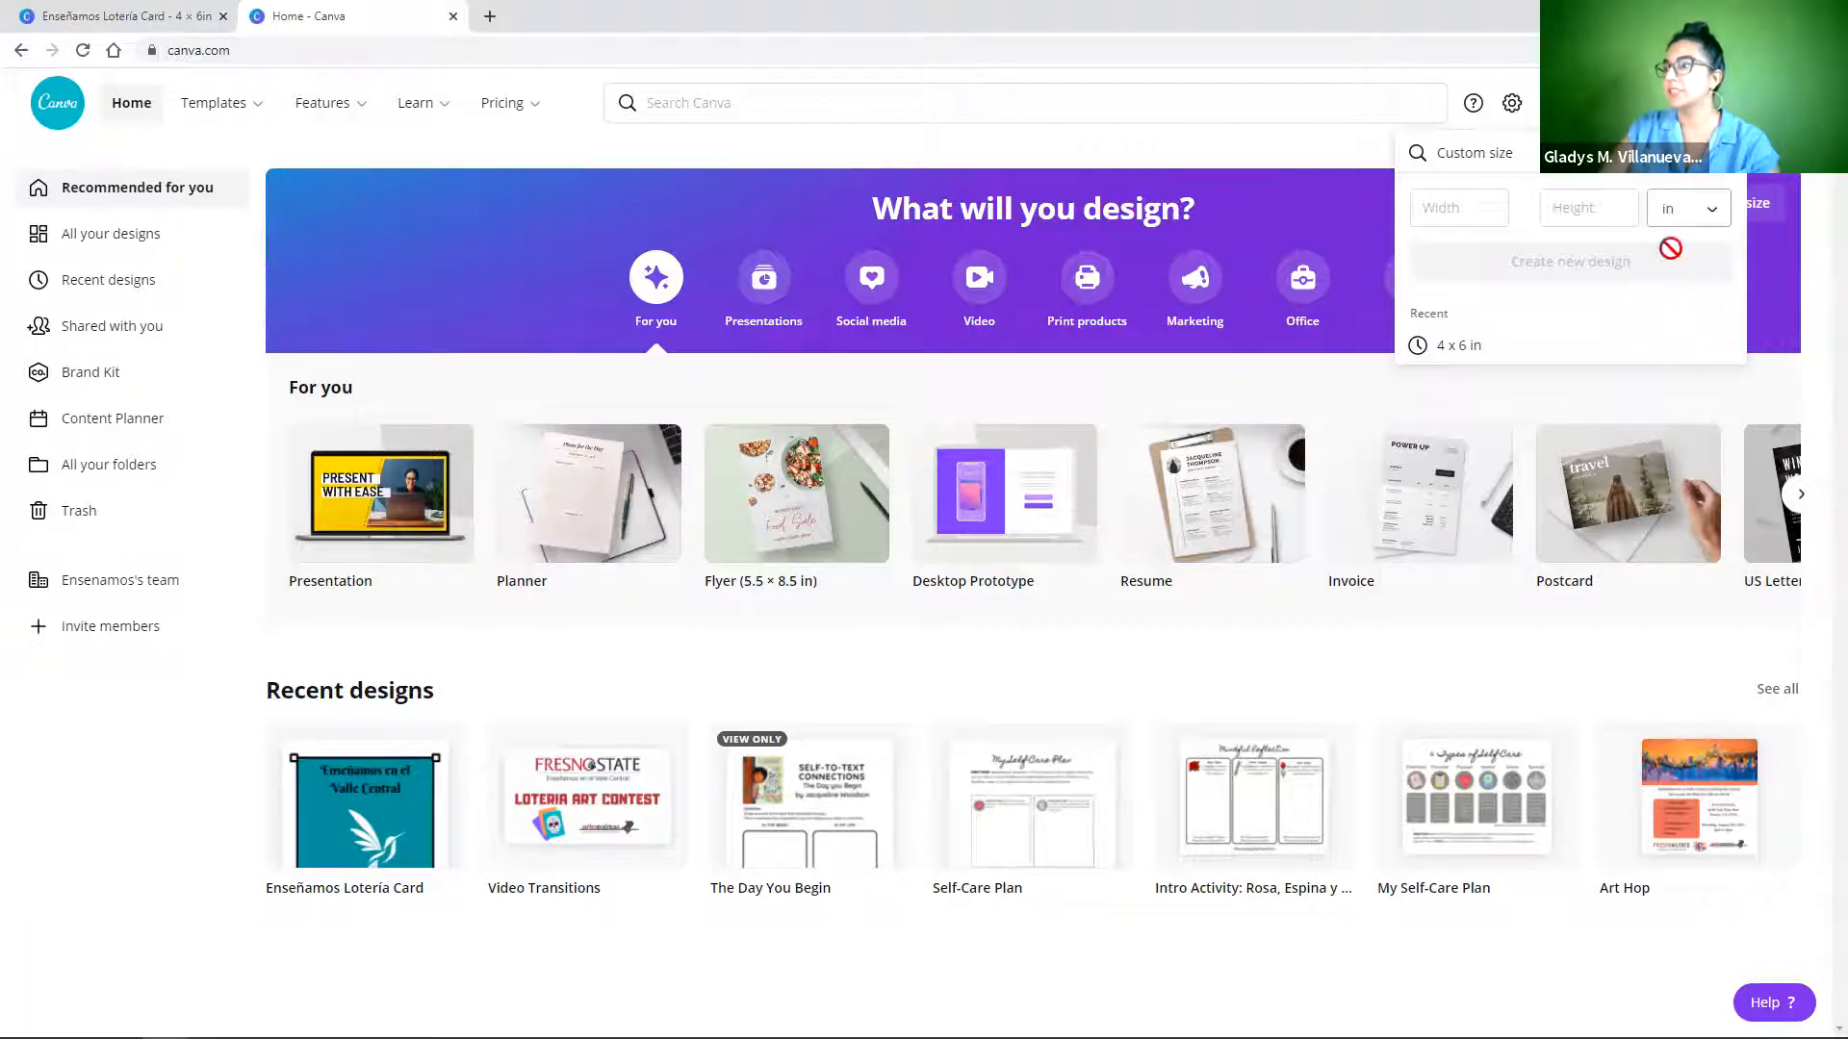
pyautogui.click(1456, 210)
pyautogui.write('4')
pyautogui.click(1572, 208)
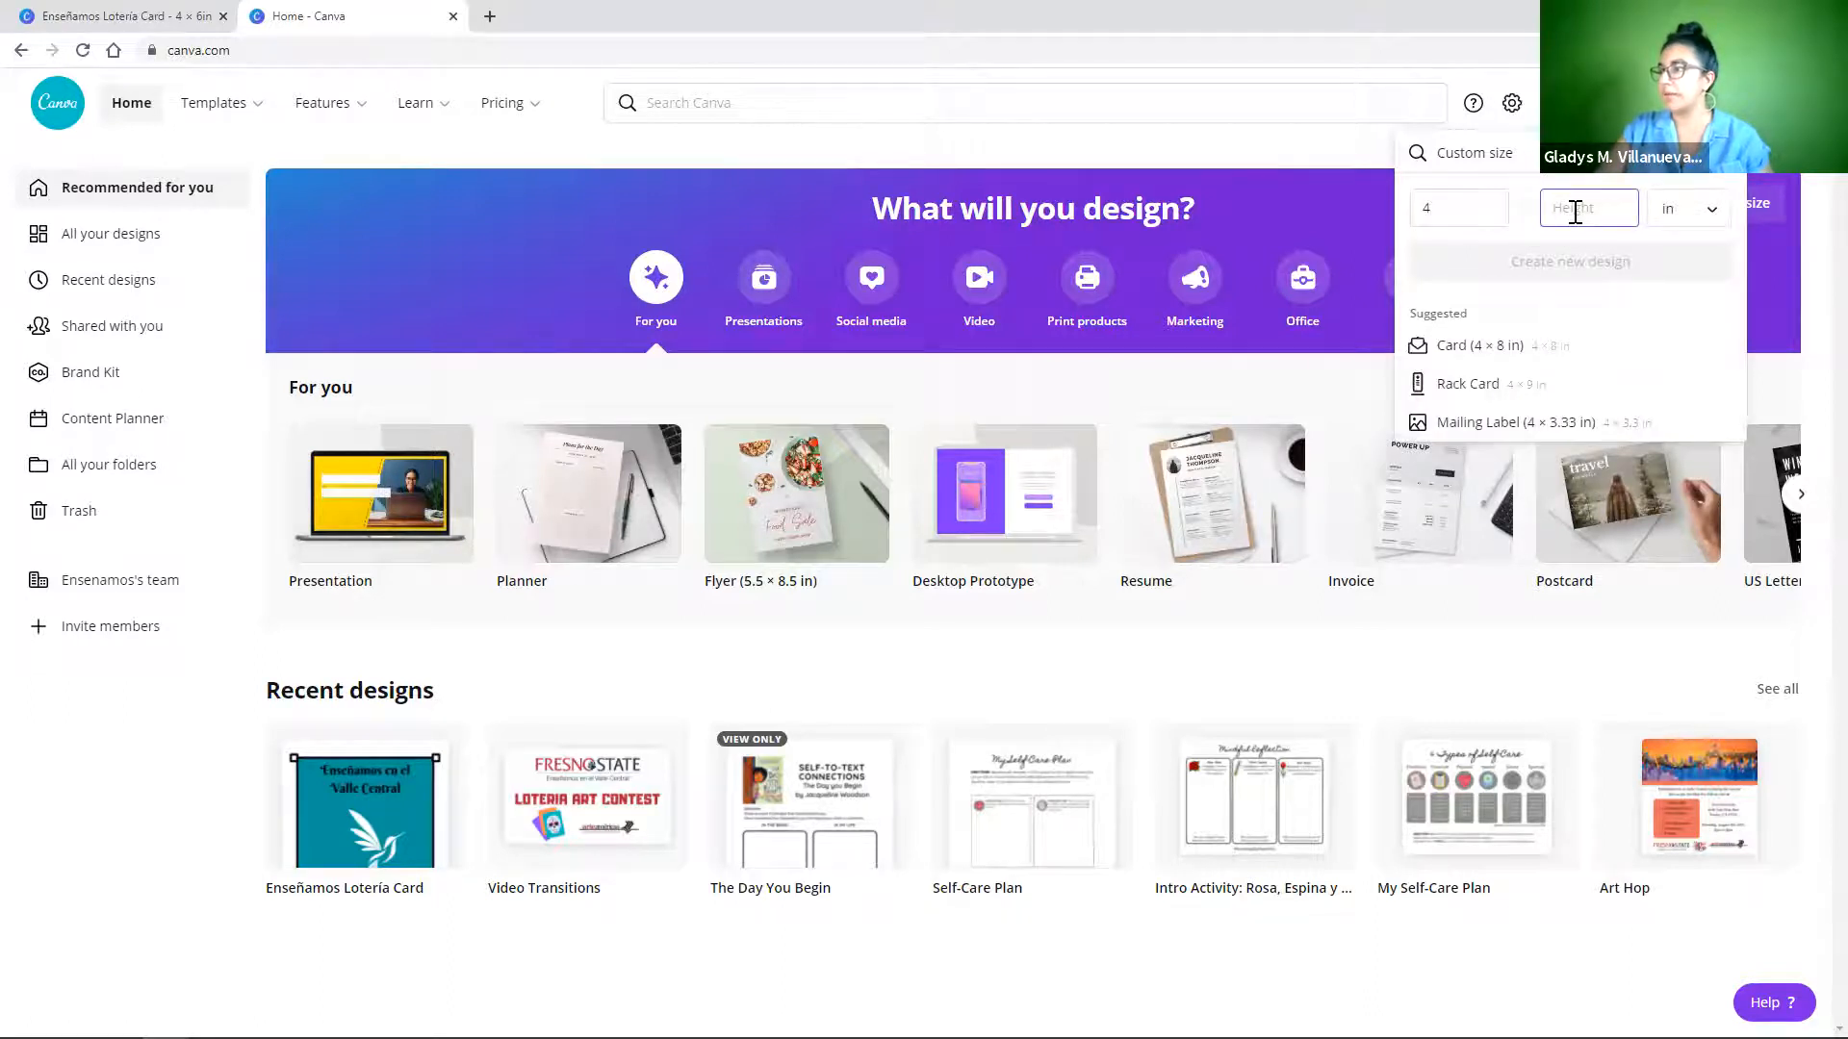
pyautogui.write('6')
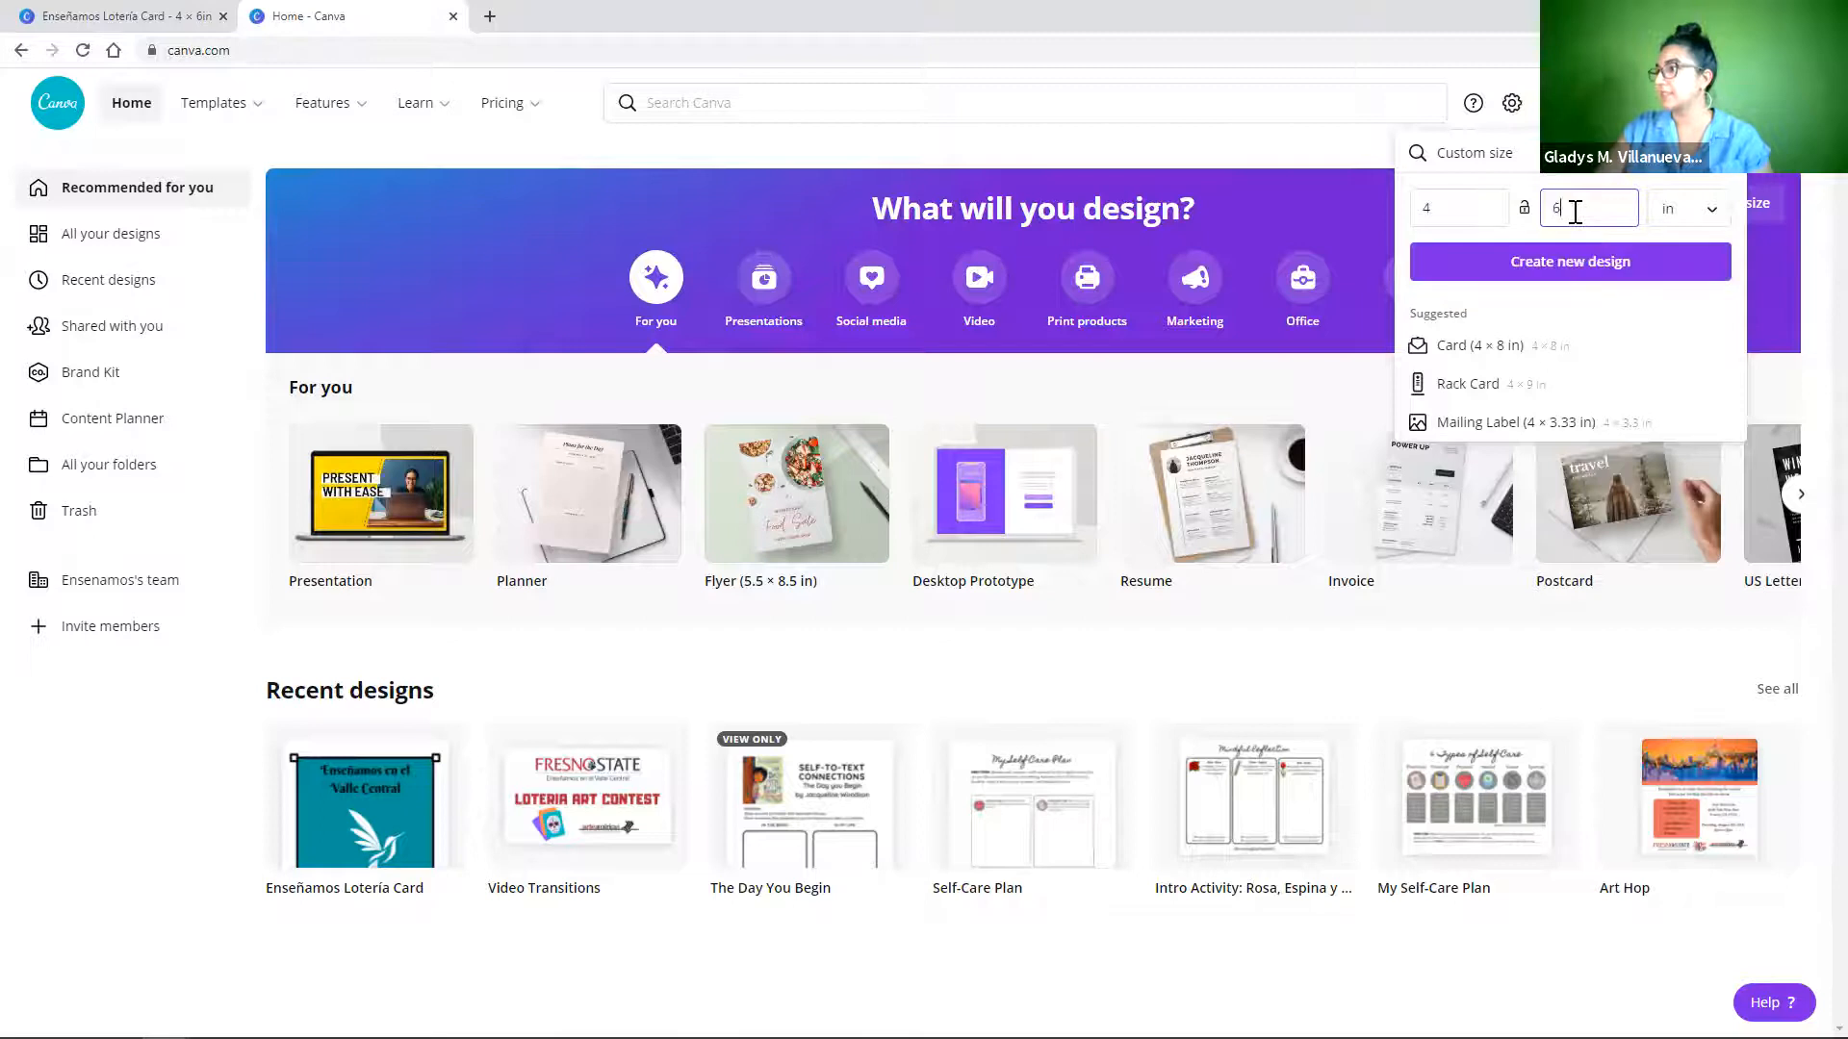
pyautogui.click(1584, 267)
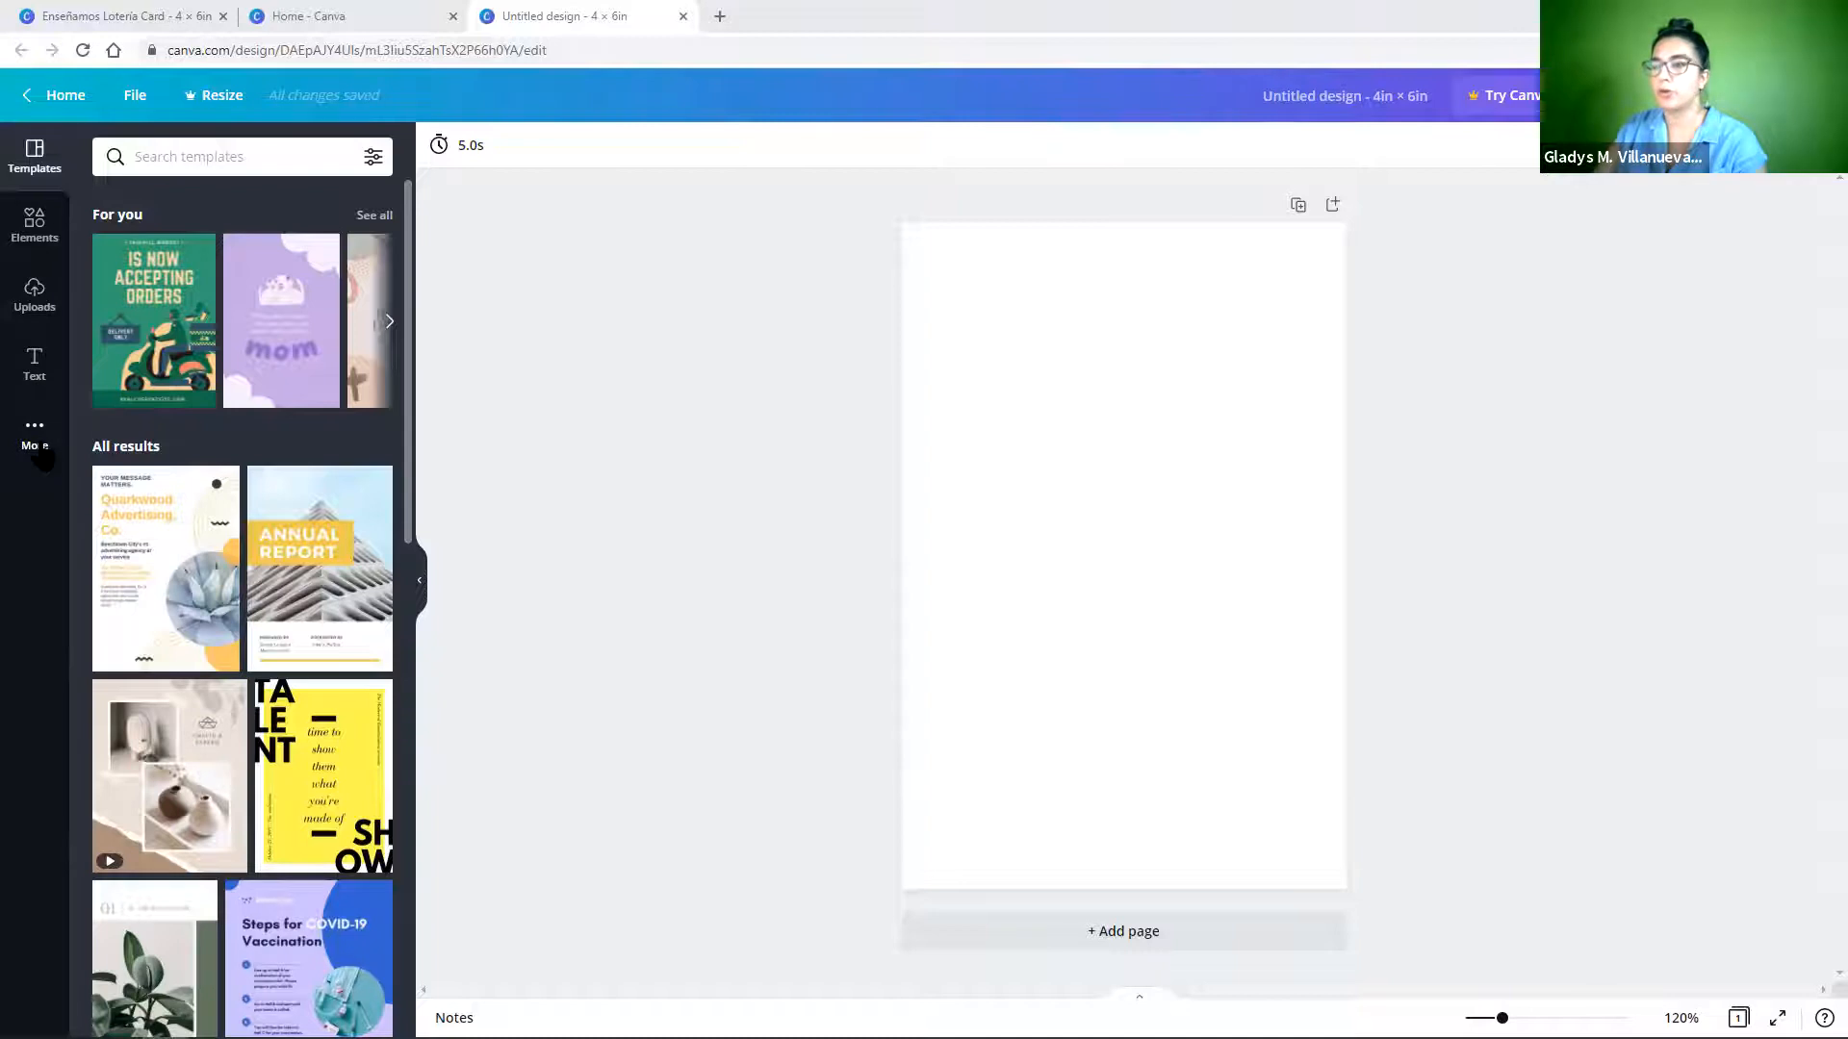
# Add the recently used rounded square from Elements and stretch it vertically to nearly the full page height.
pyautogui.click(39, 250)
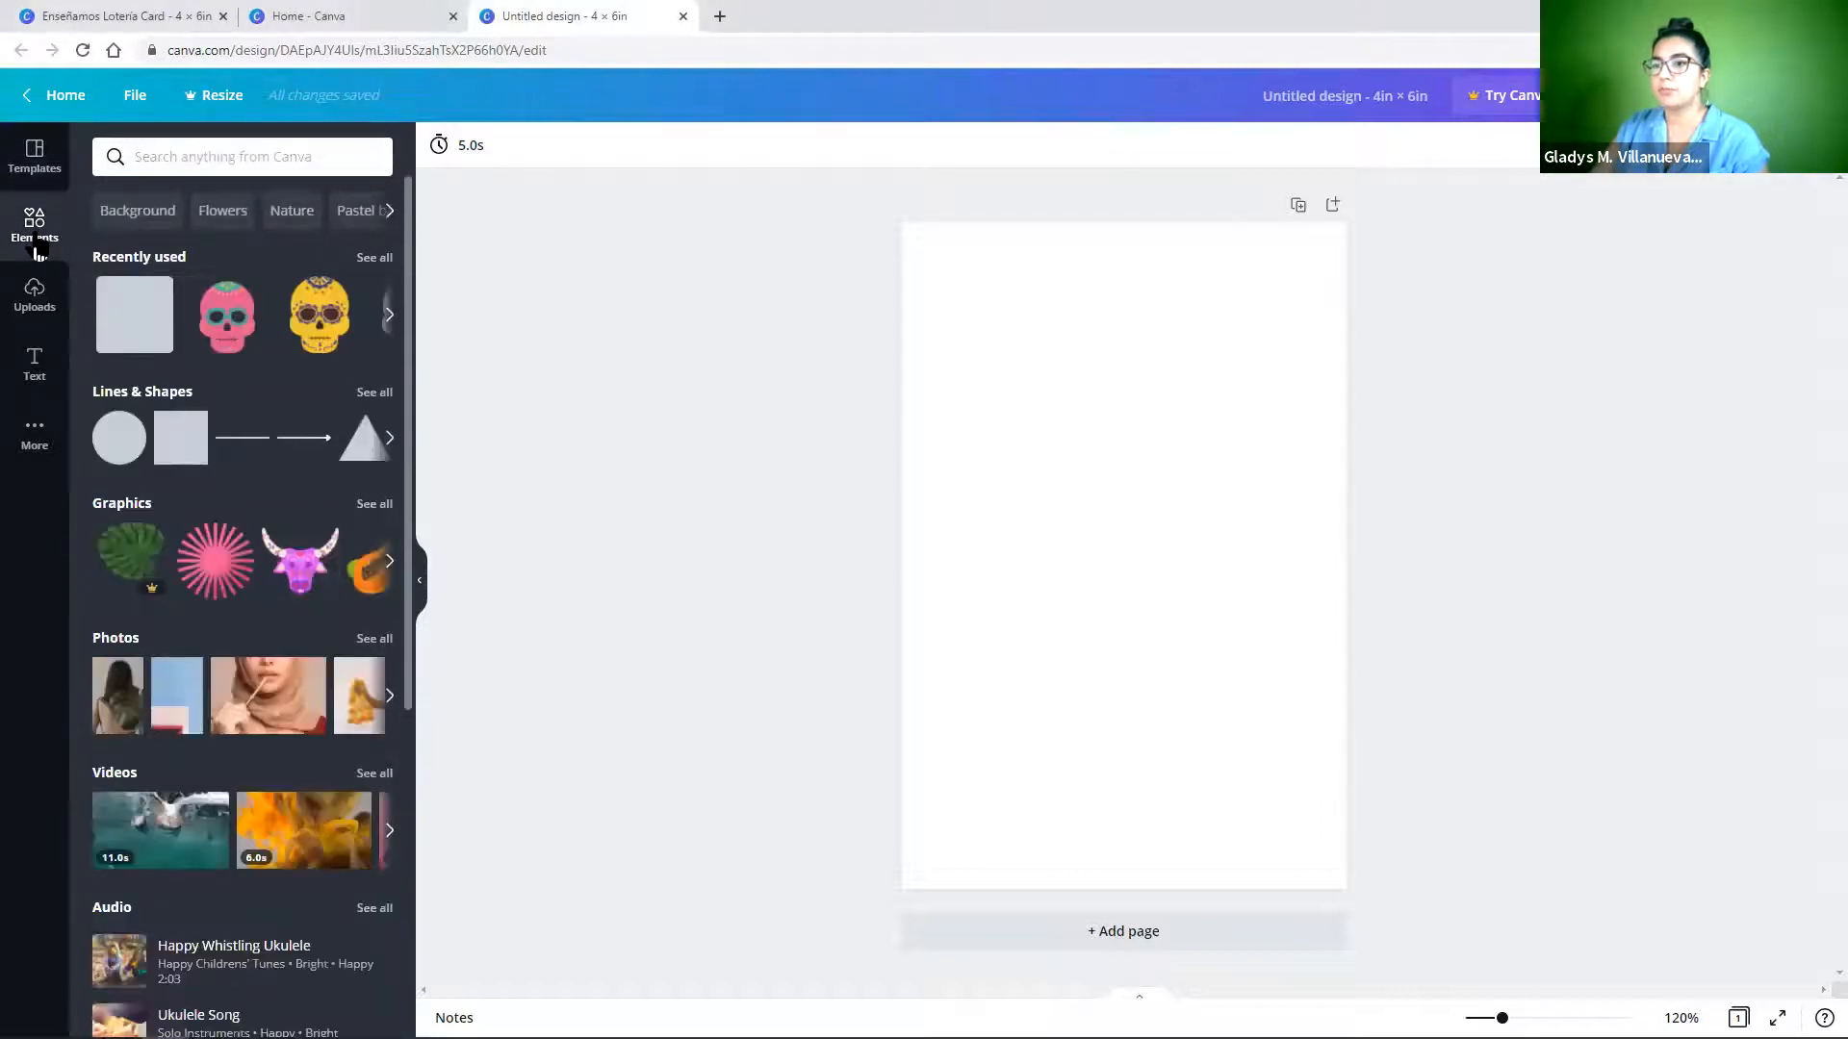
pyautogui.click(123, 339)
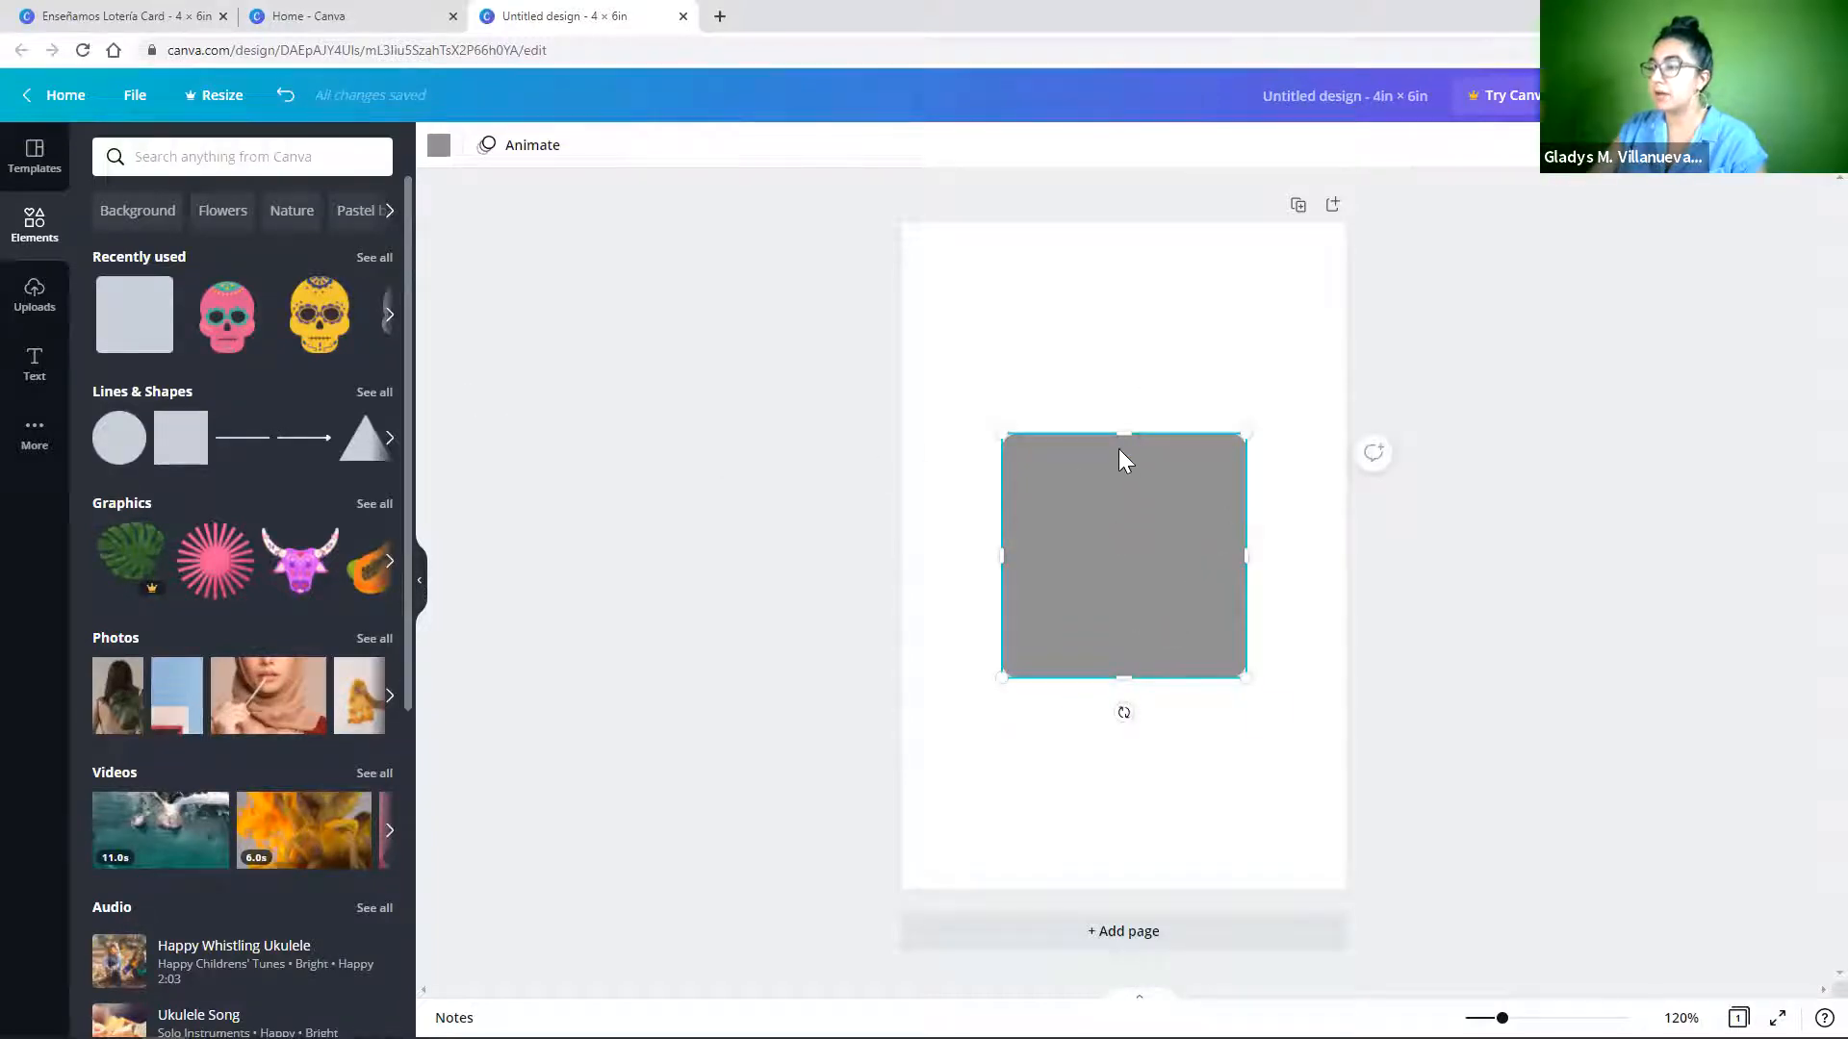
pyautogui.moveTo(1125, 371); pyautogui.dragTo(1126, 266)
pyautogui.moveTo(1124, 678); pyautogui.dragTo(1125, 846)
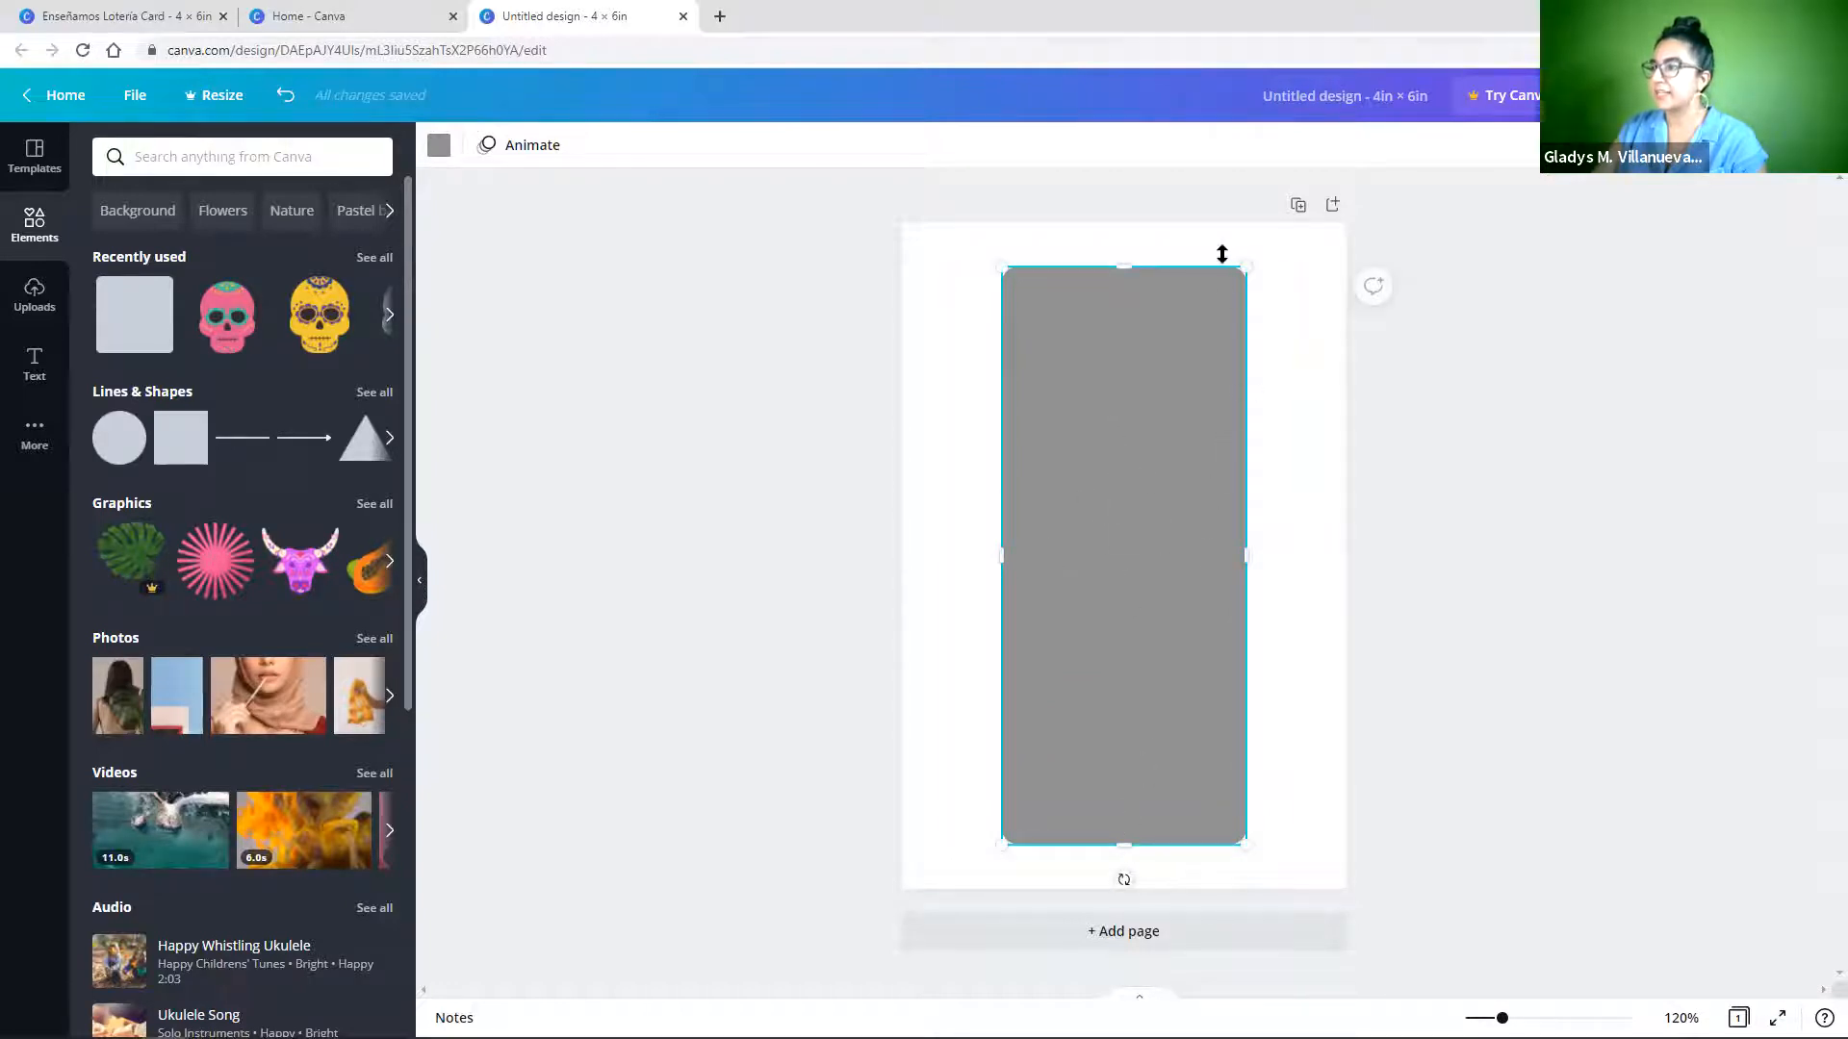
# Widen the grey rounded rectangle on both sides until its side gaps to the page edges match those above and below.
pyautogui.click(1317, 451)
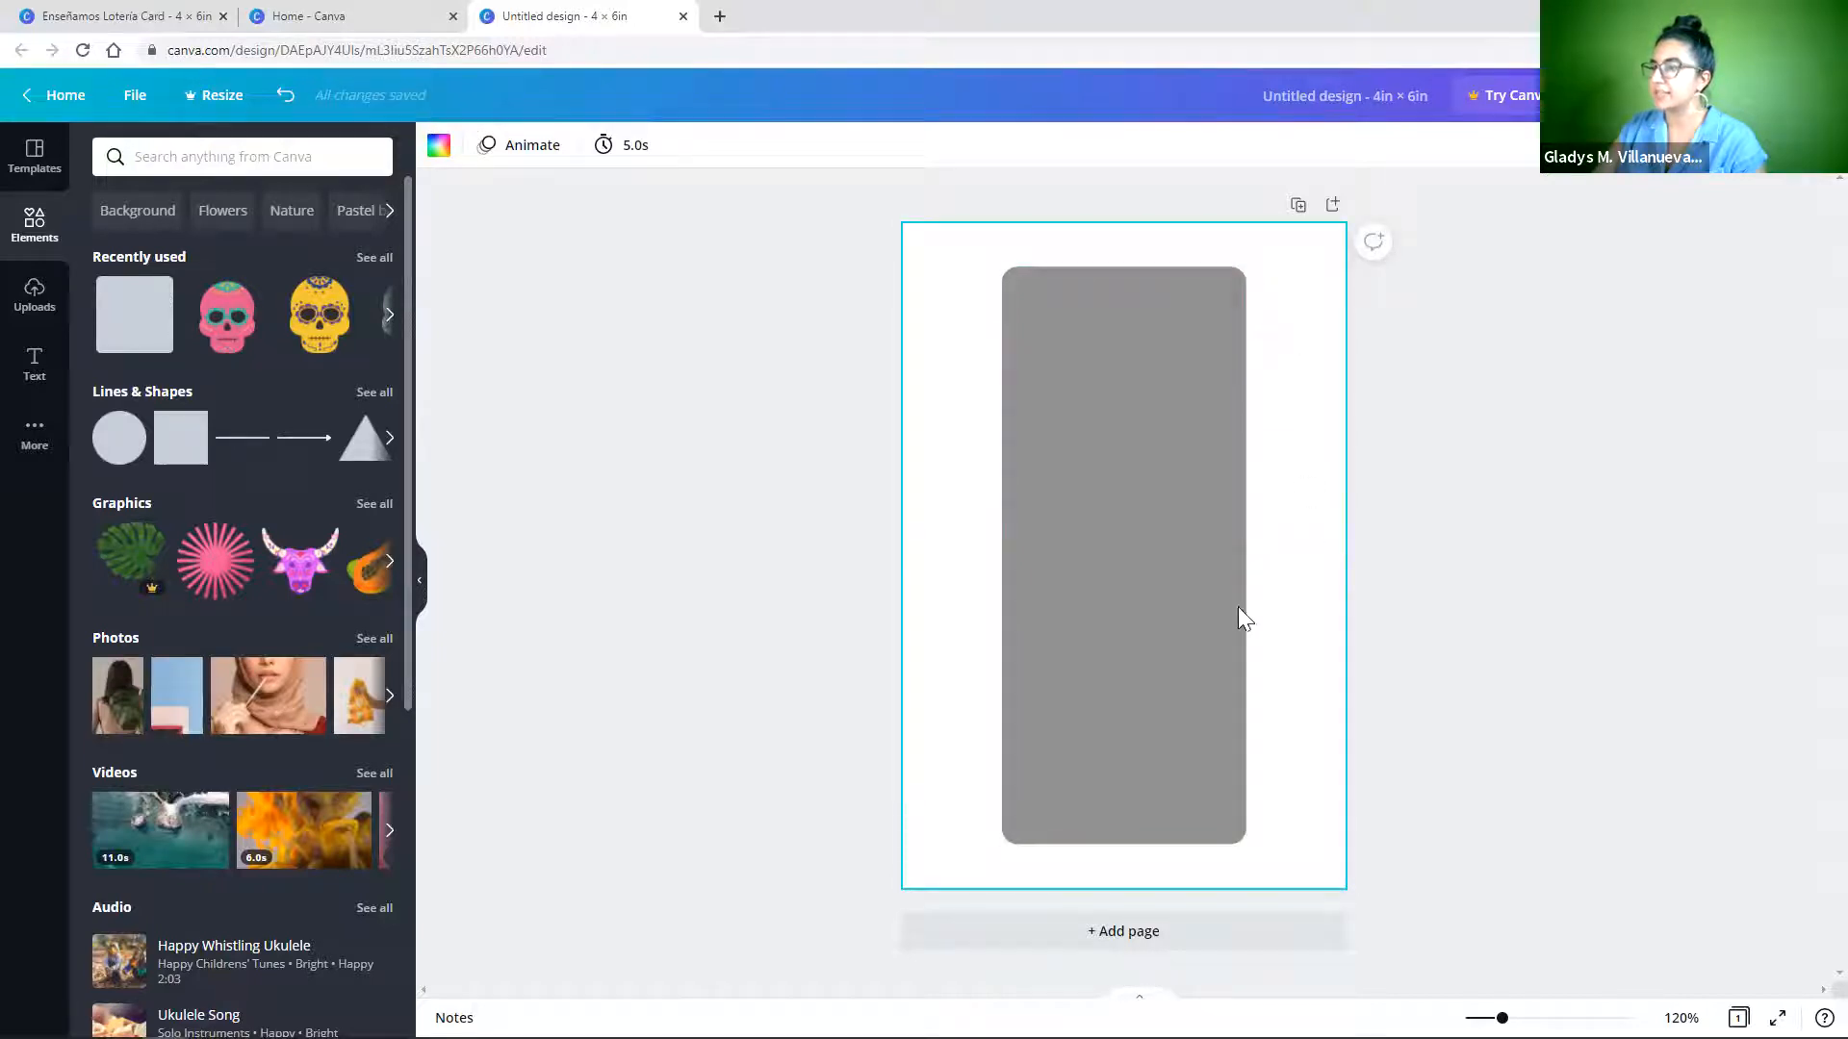
pyautogui.click(1141, 627)
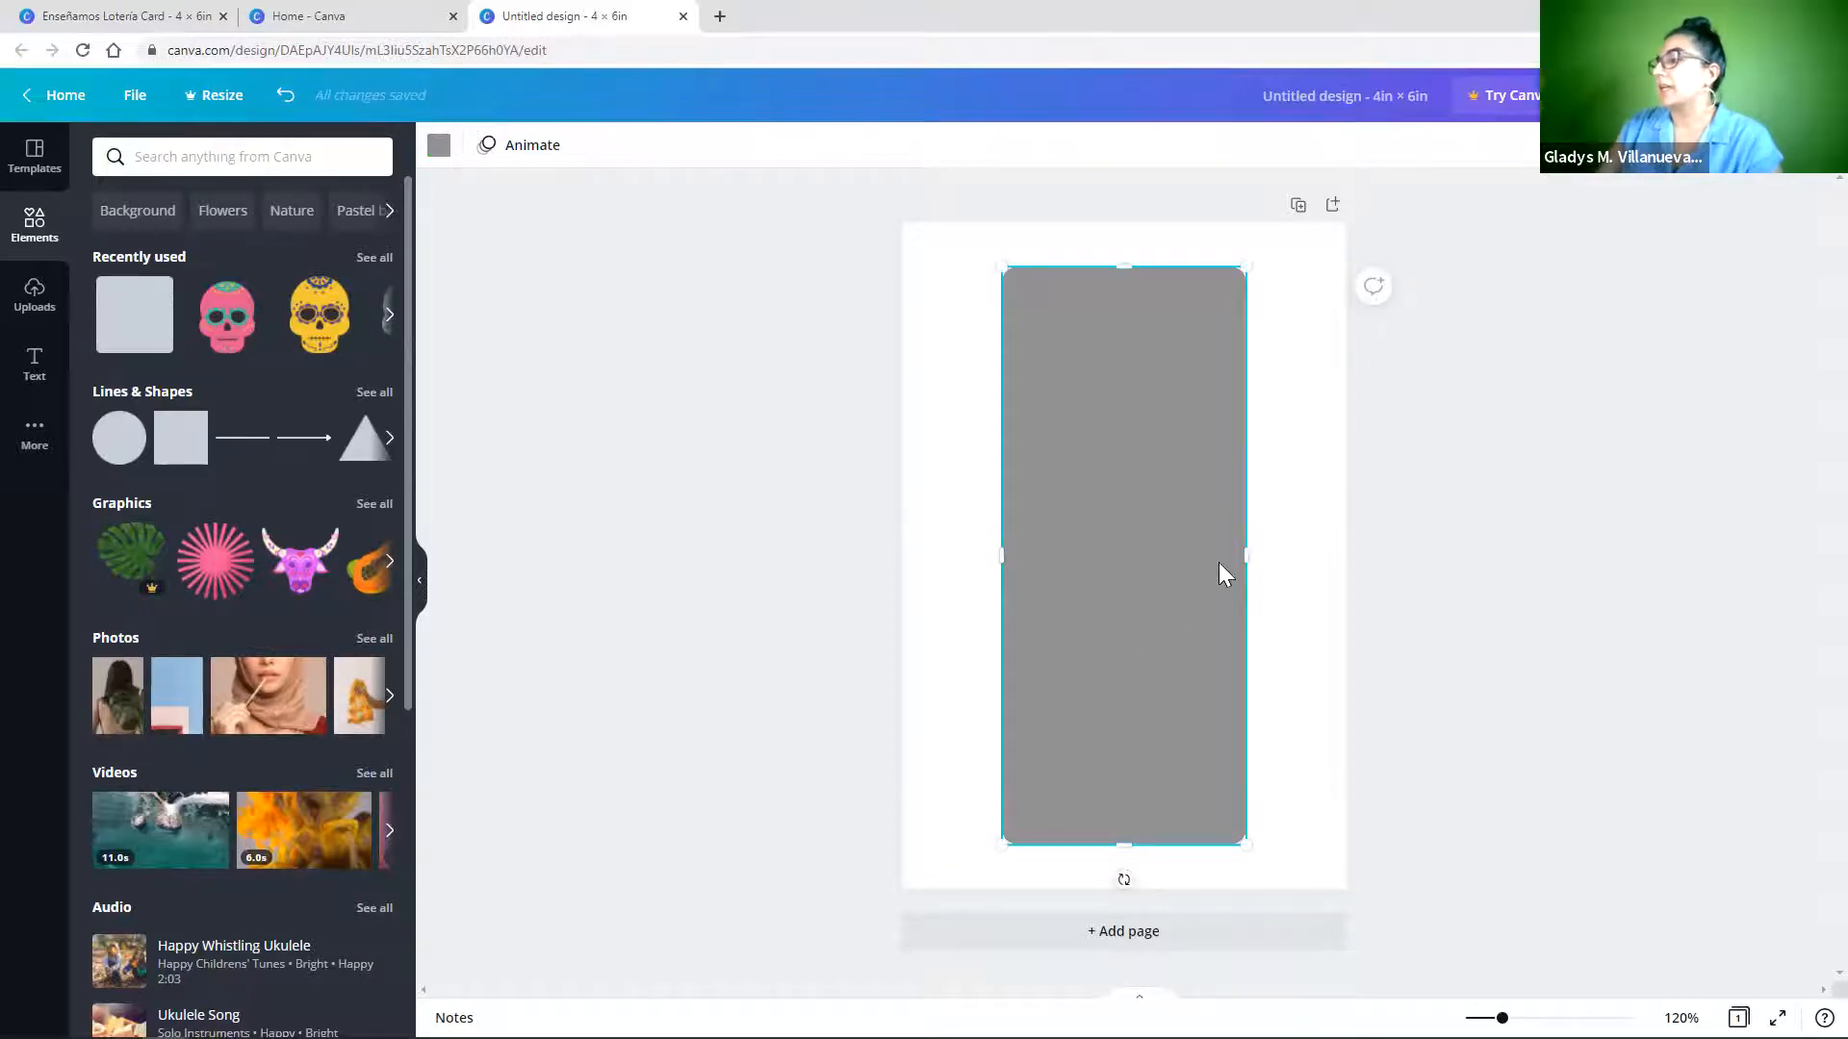
pyautogui.moveTo(1248, 557); pyautogui.dragTo(1298, 558)
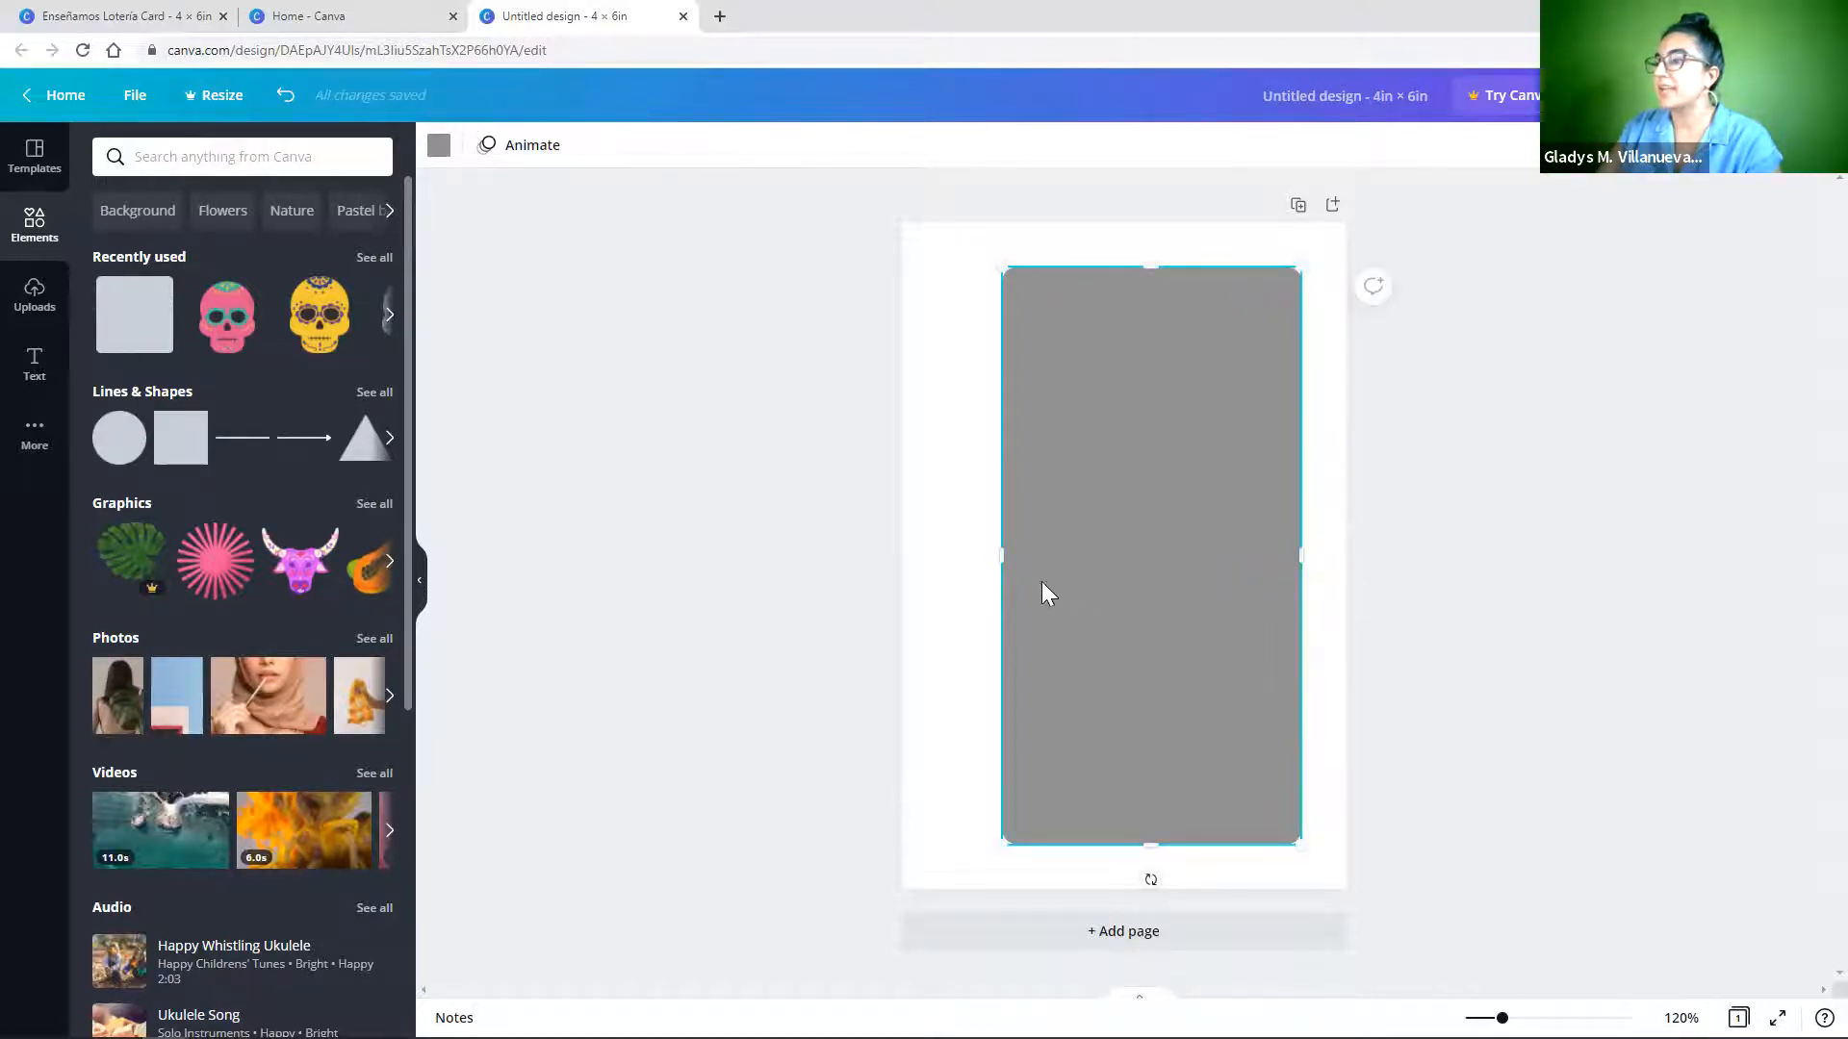
pyautogui.moveTo(1002, 557); pyautogui.dragTo(946, 571)
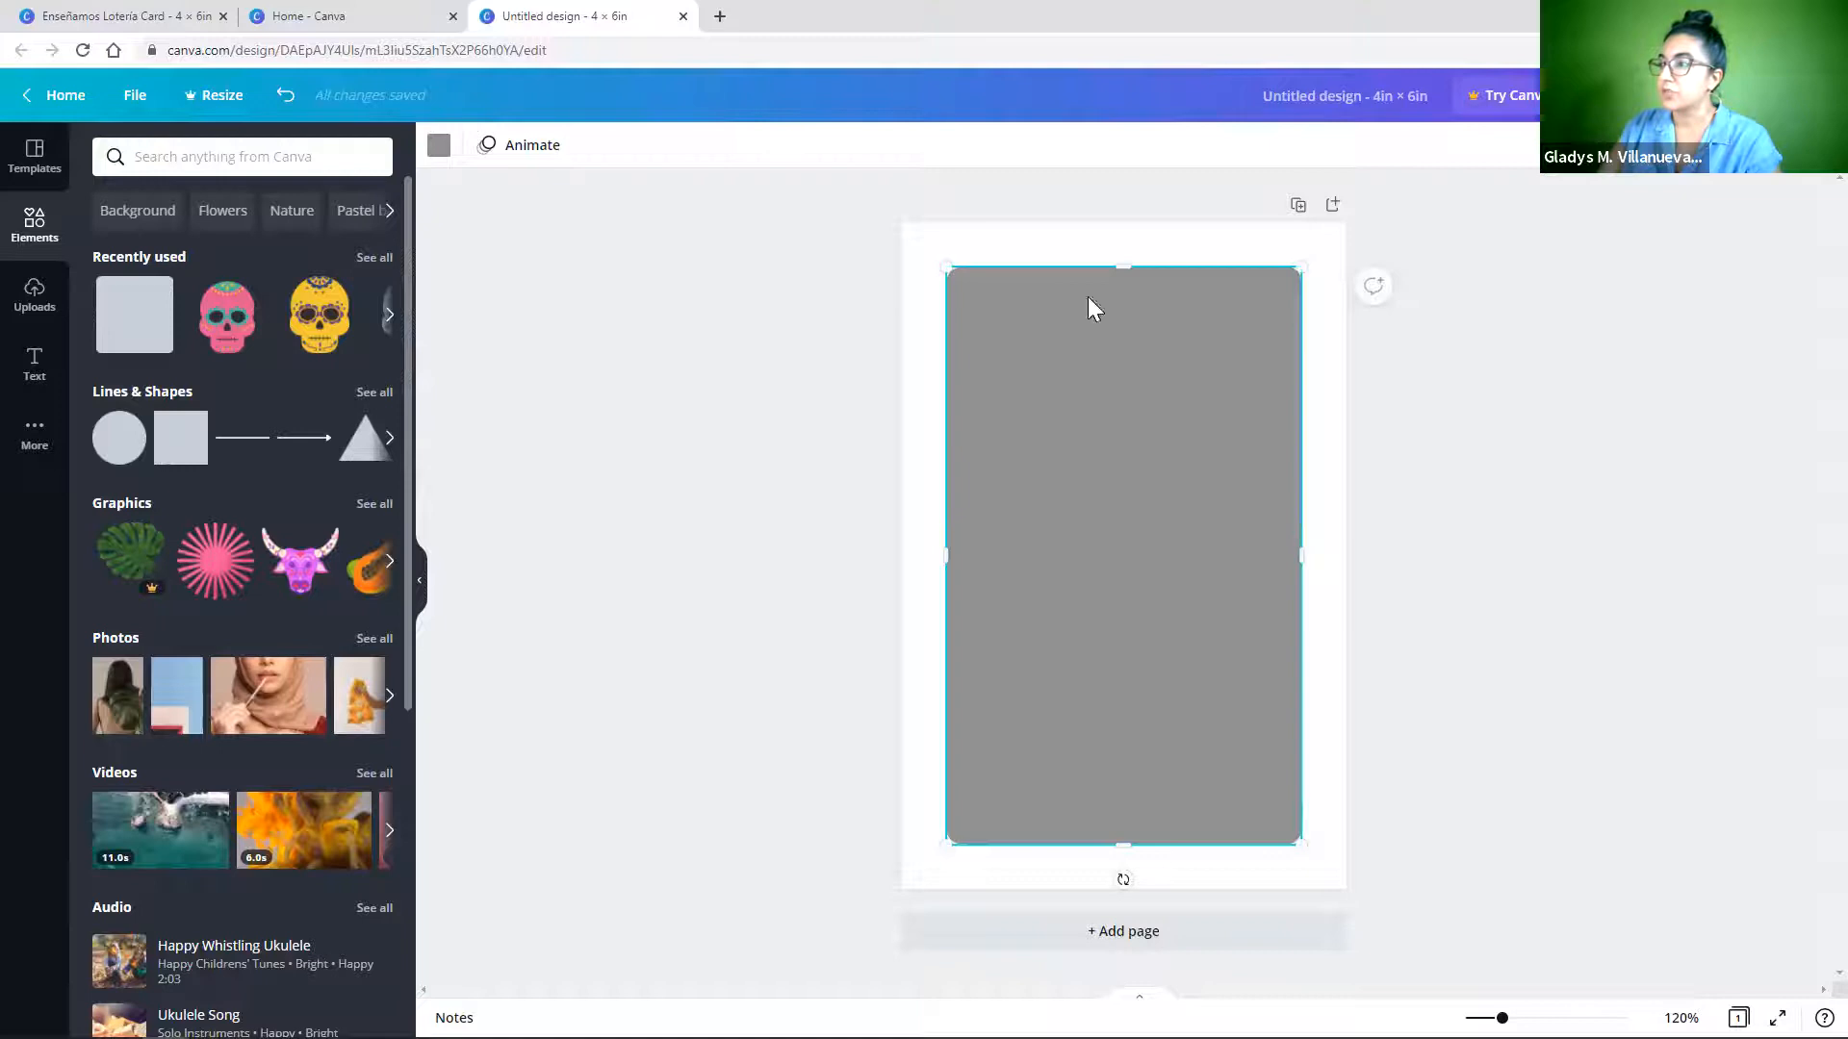
pyautogui.click(1324, 471)
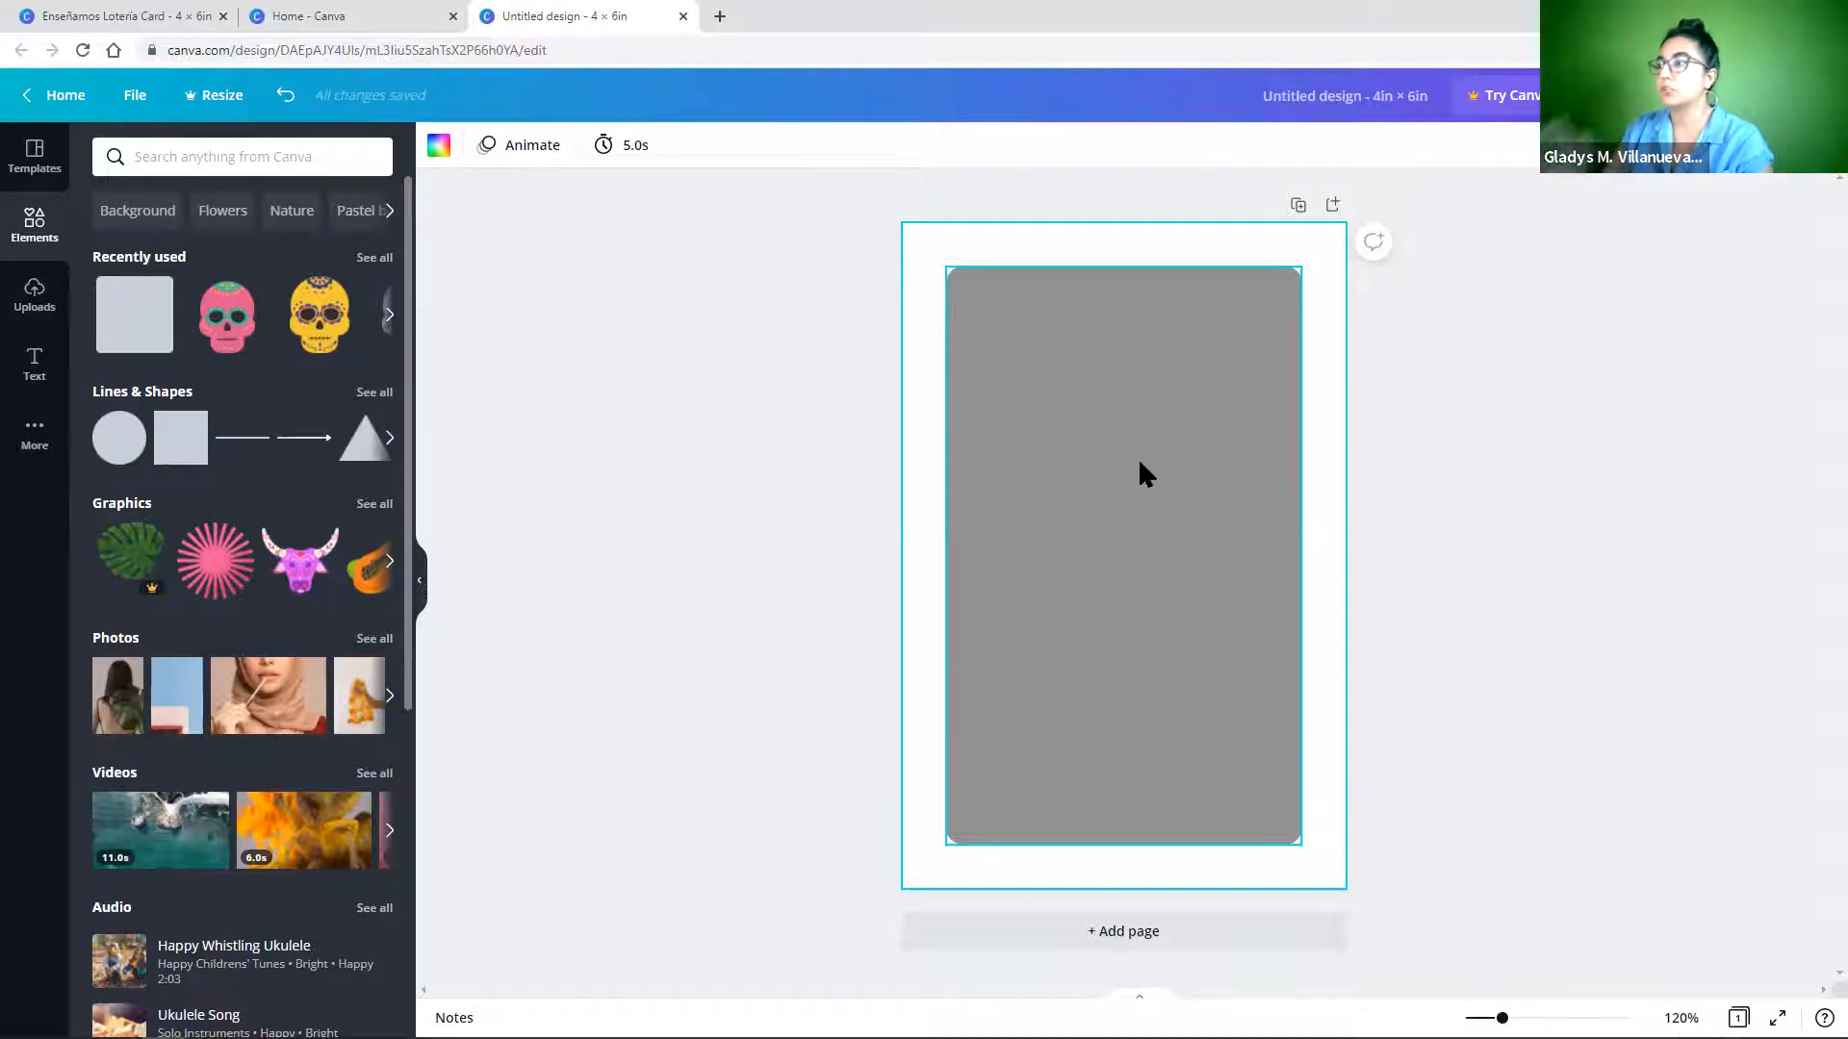
# Turn on the page margins and check the rounded rectangle's upper edge against the margin line, keeping it aligned there.
pyautogui.click(136, 108)
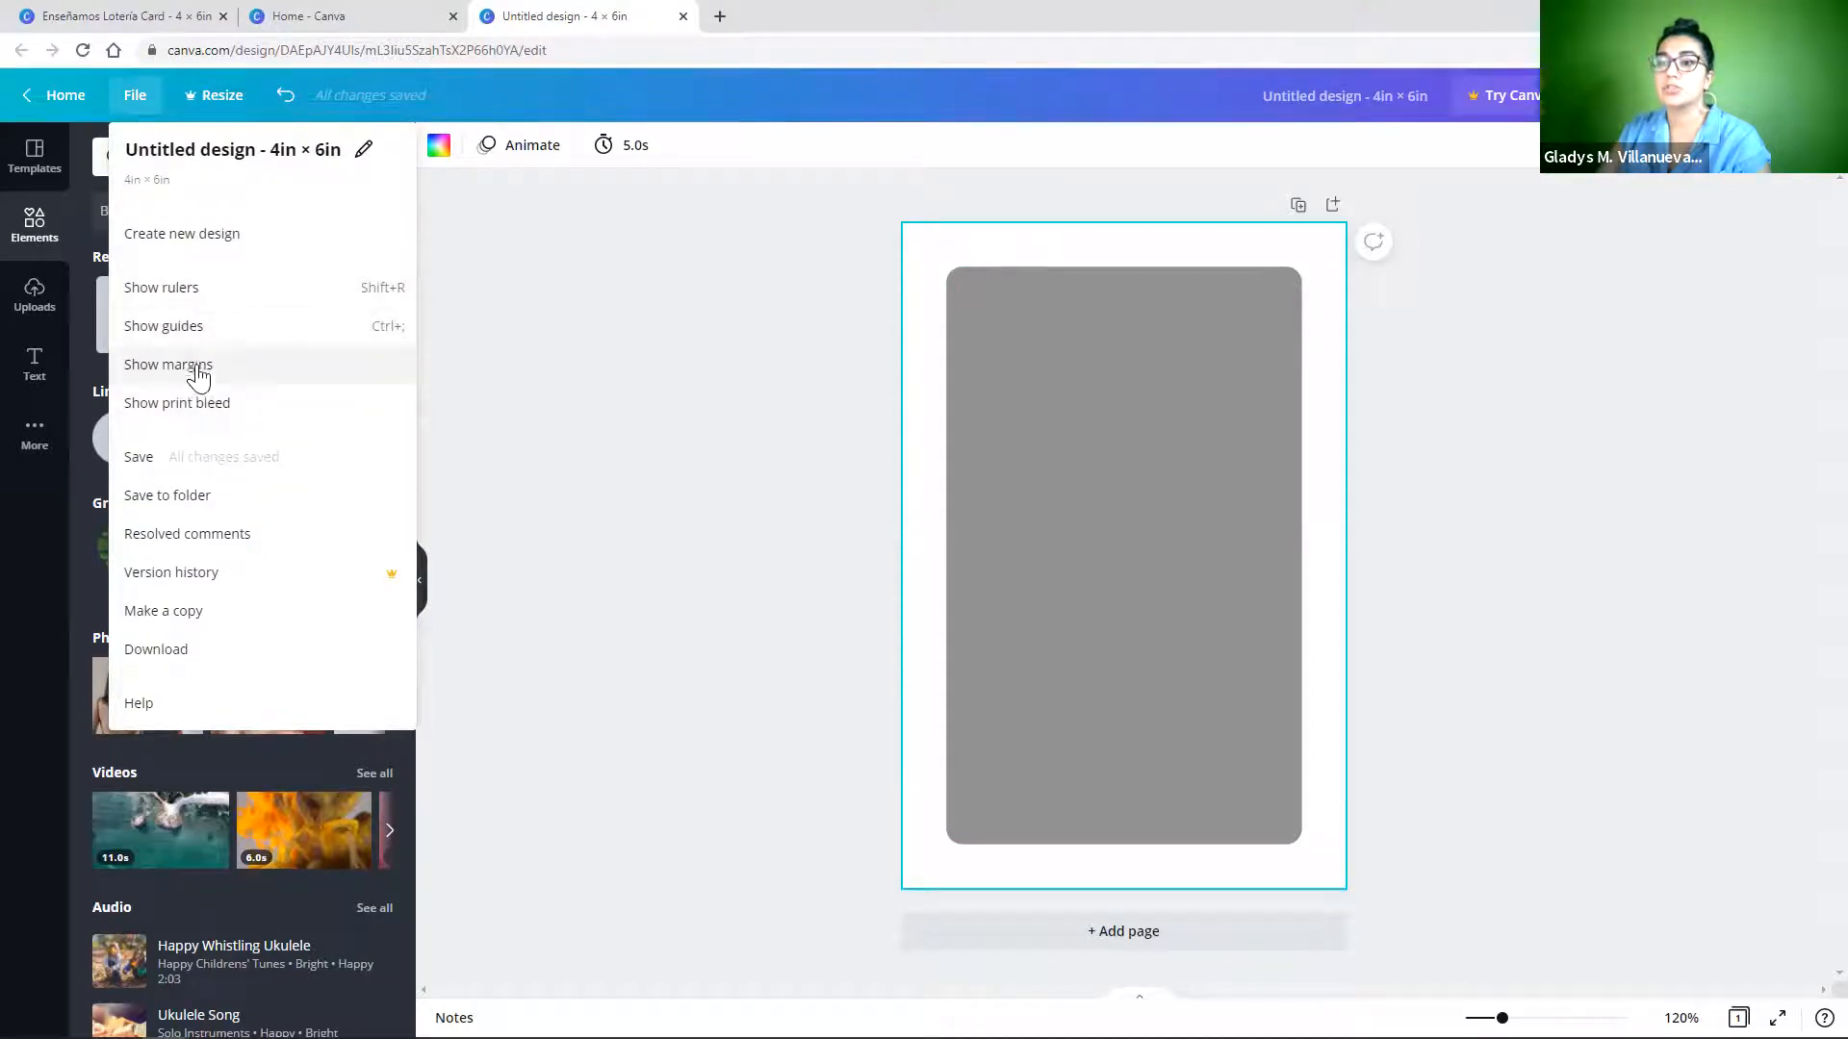
pyautogui.click(198, 376)
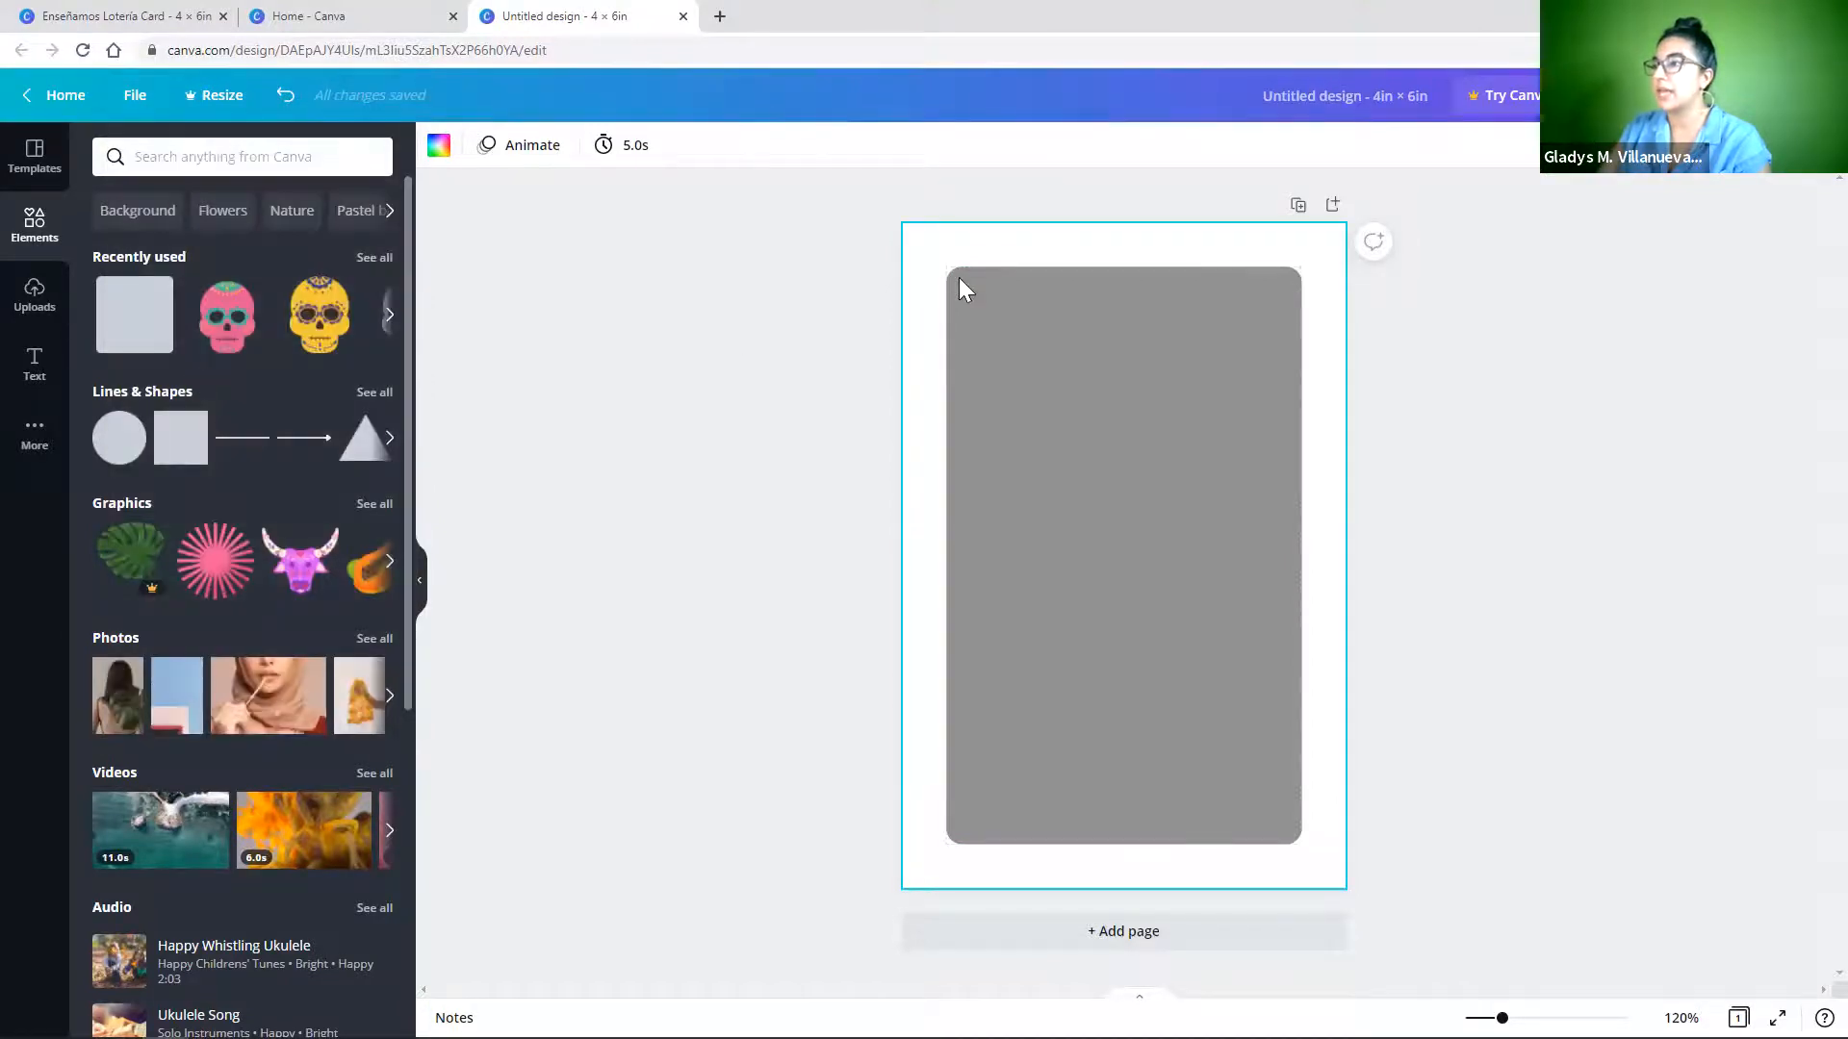
pyautogui.click(1210, 481)
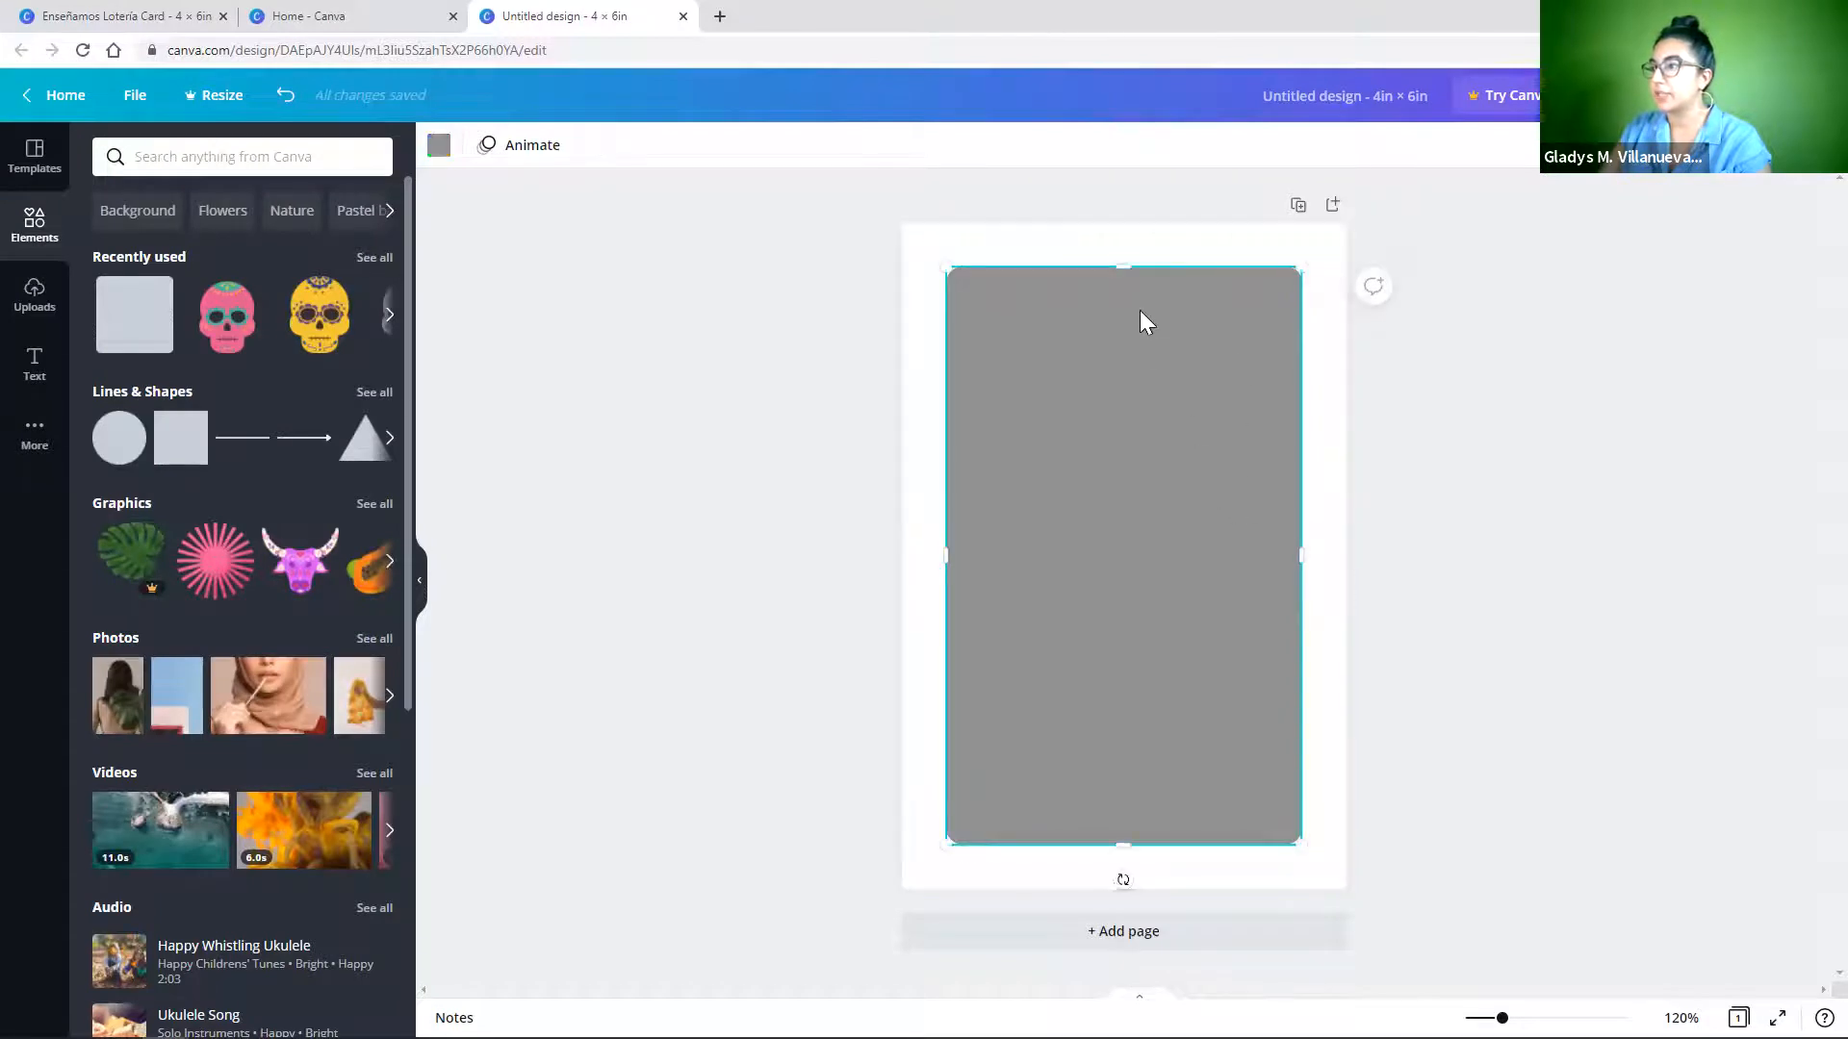
pyautogui.moveTo(1128, 316); pyautogui.dragTo(1128, 326)
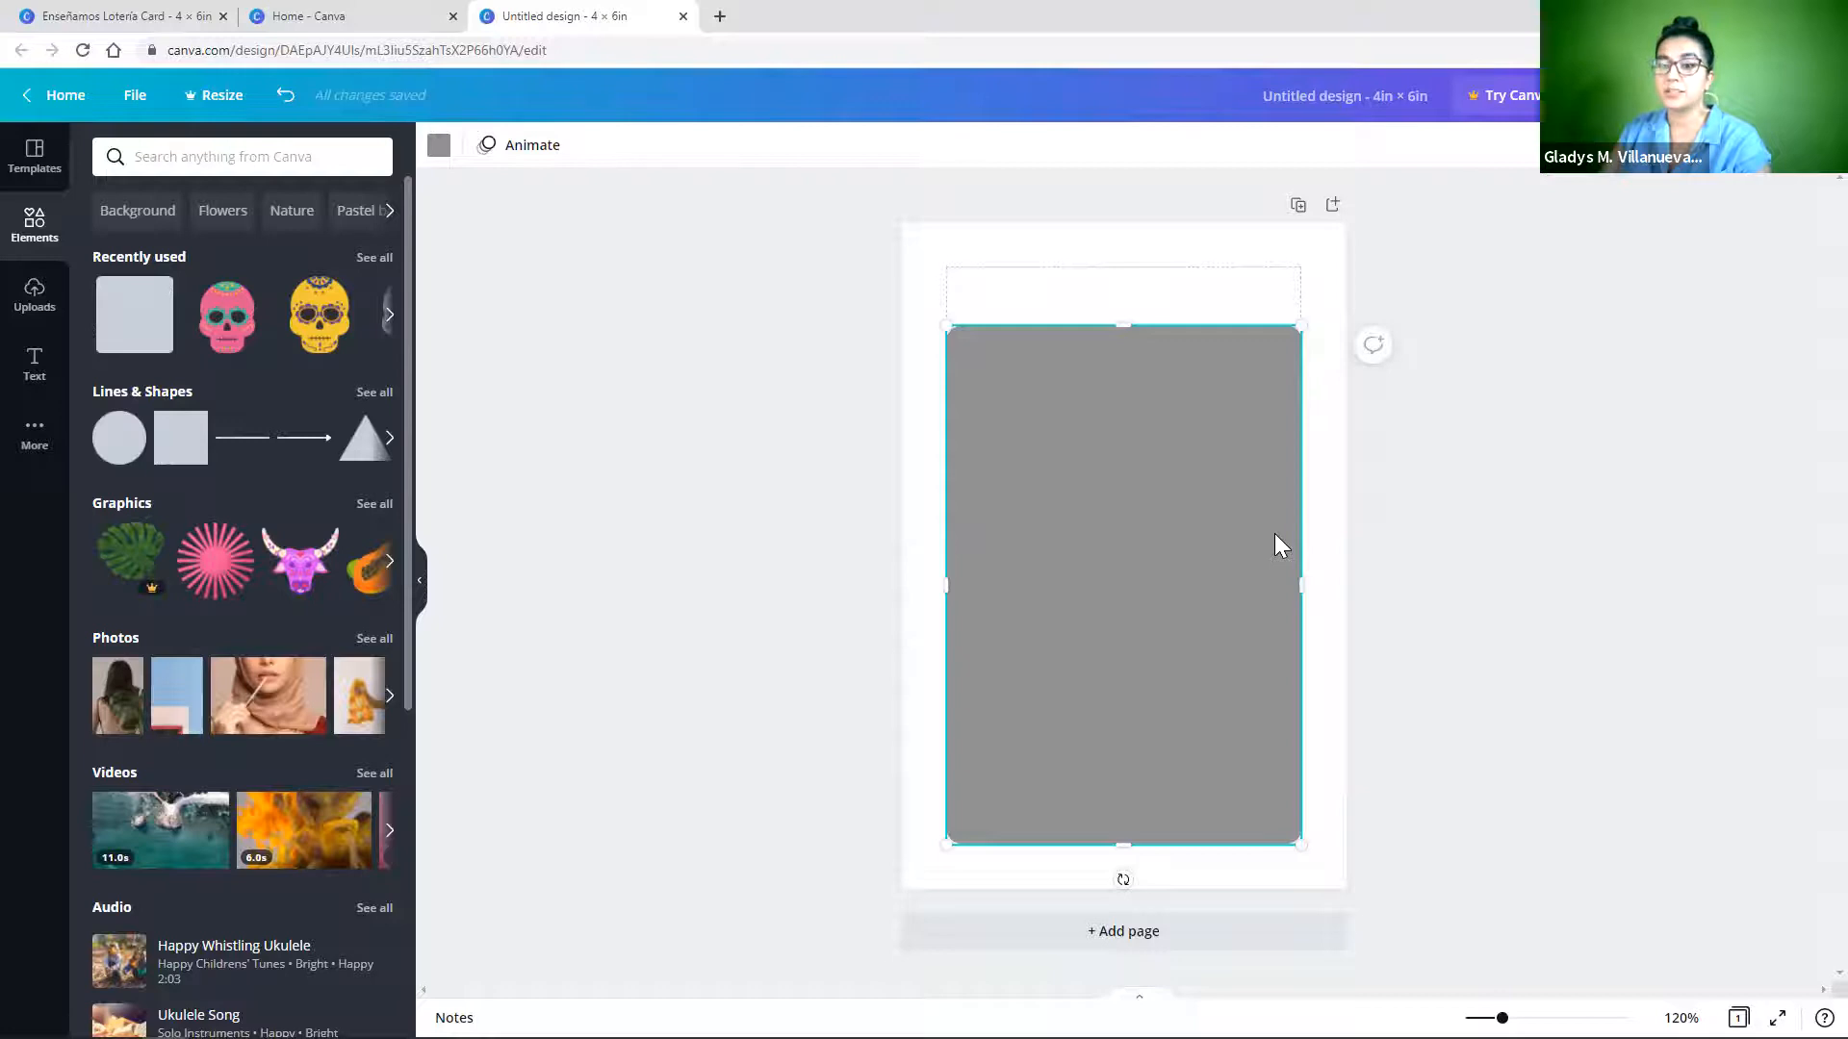
pyautogui.moveTo(1126, 325); pyautogui.dragTo(1124, 267)
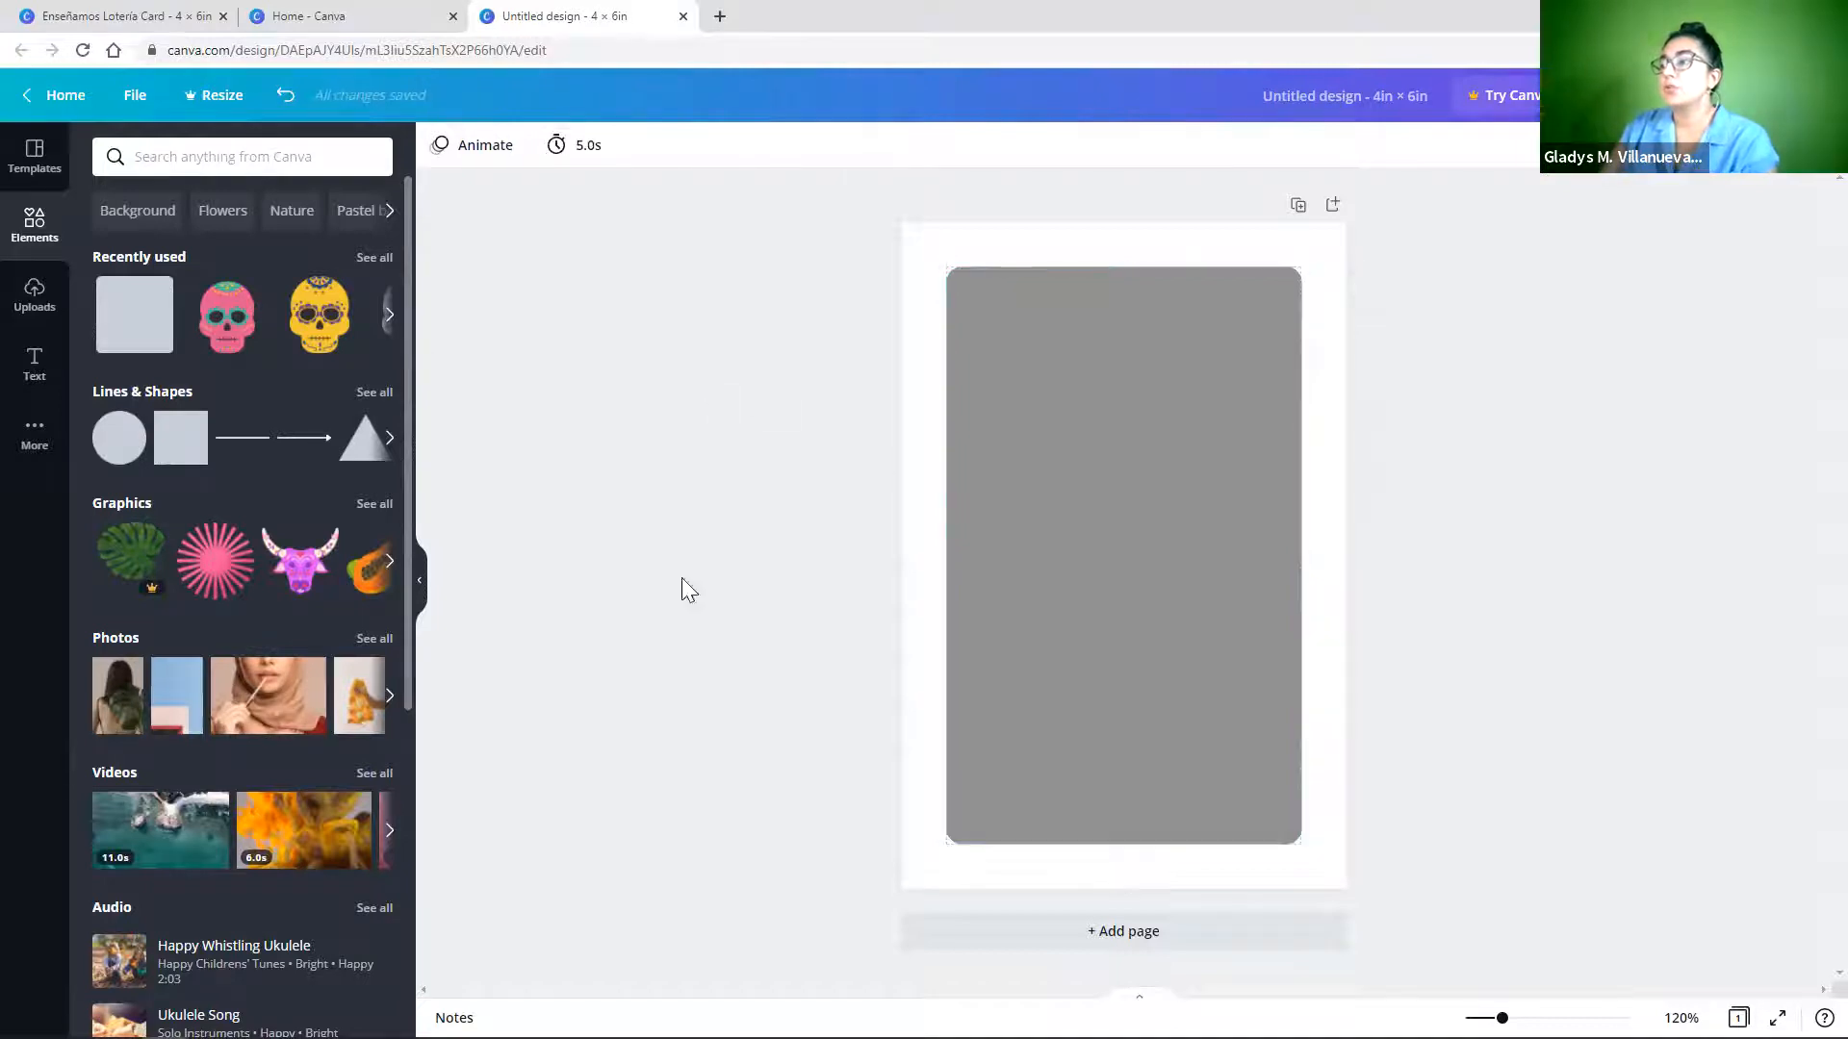
# Rename the untitled design as Loteria Card.
pyautogui.click(418, 581)
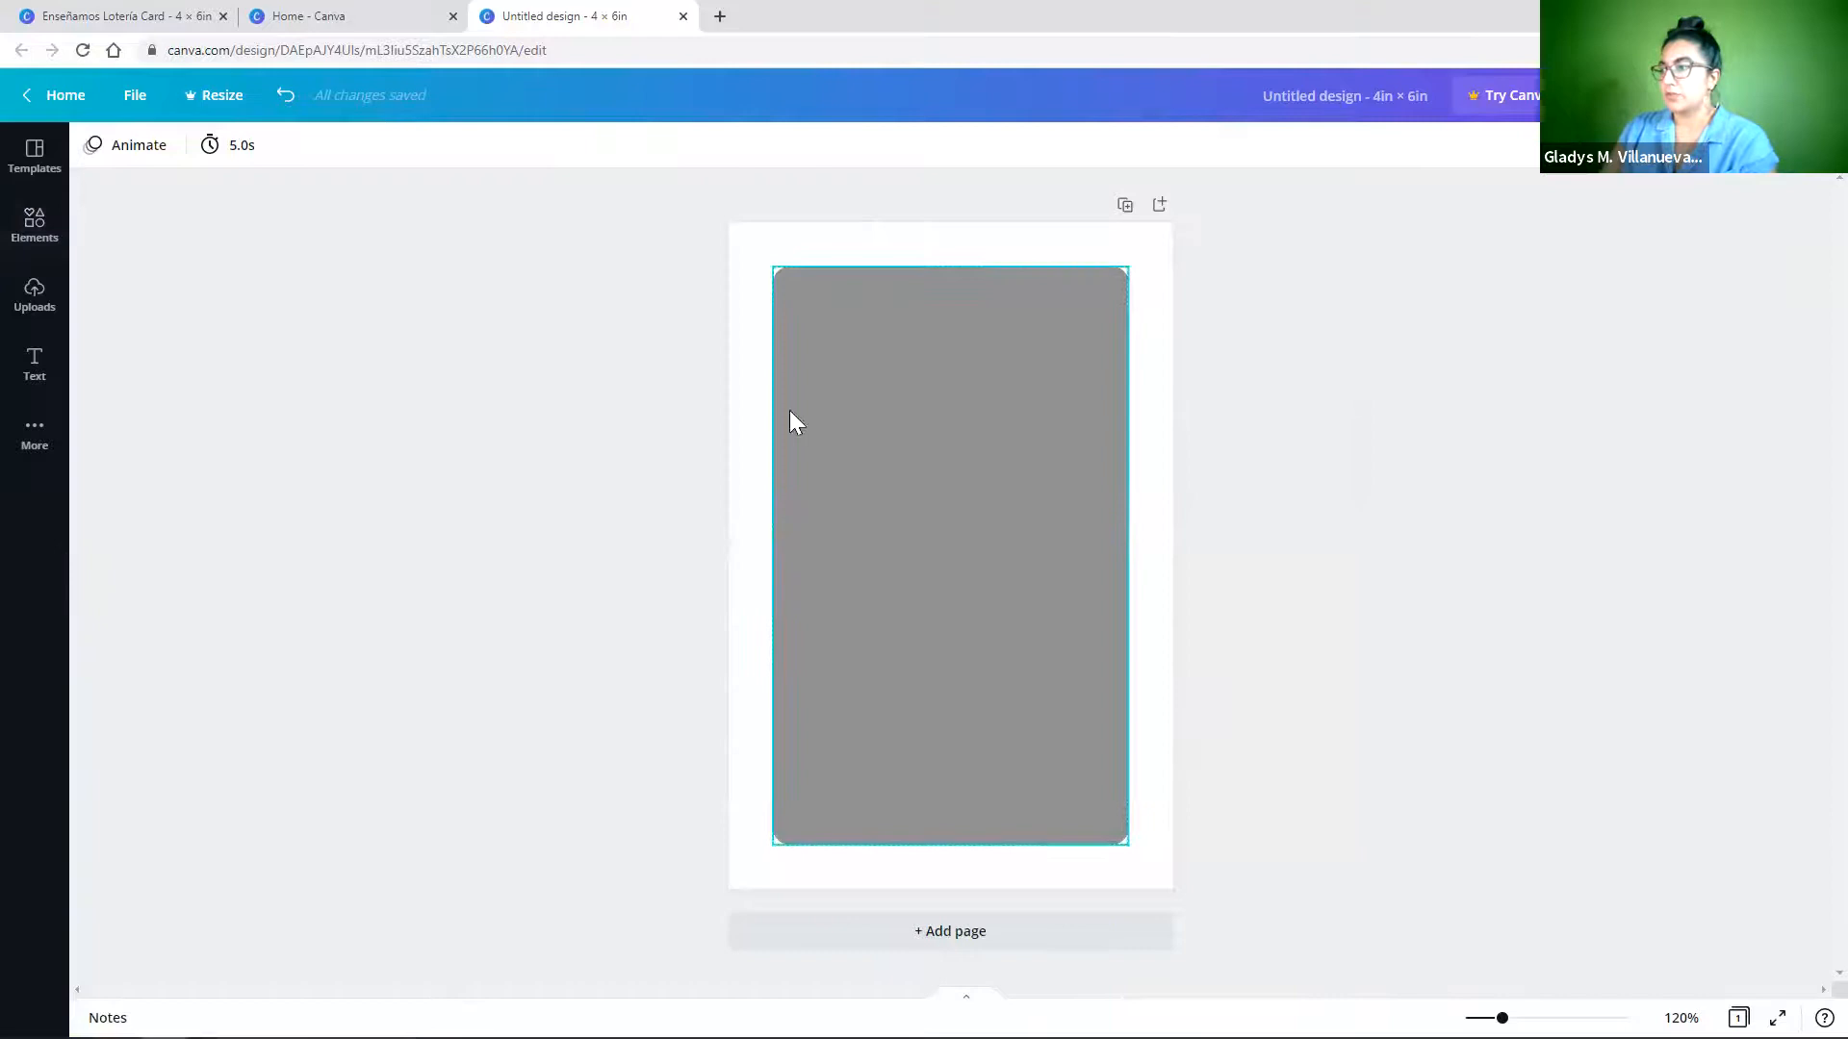
pyautogui.click(994, 458)
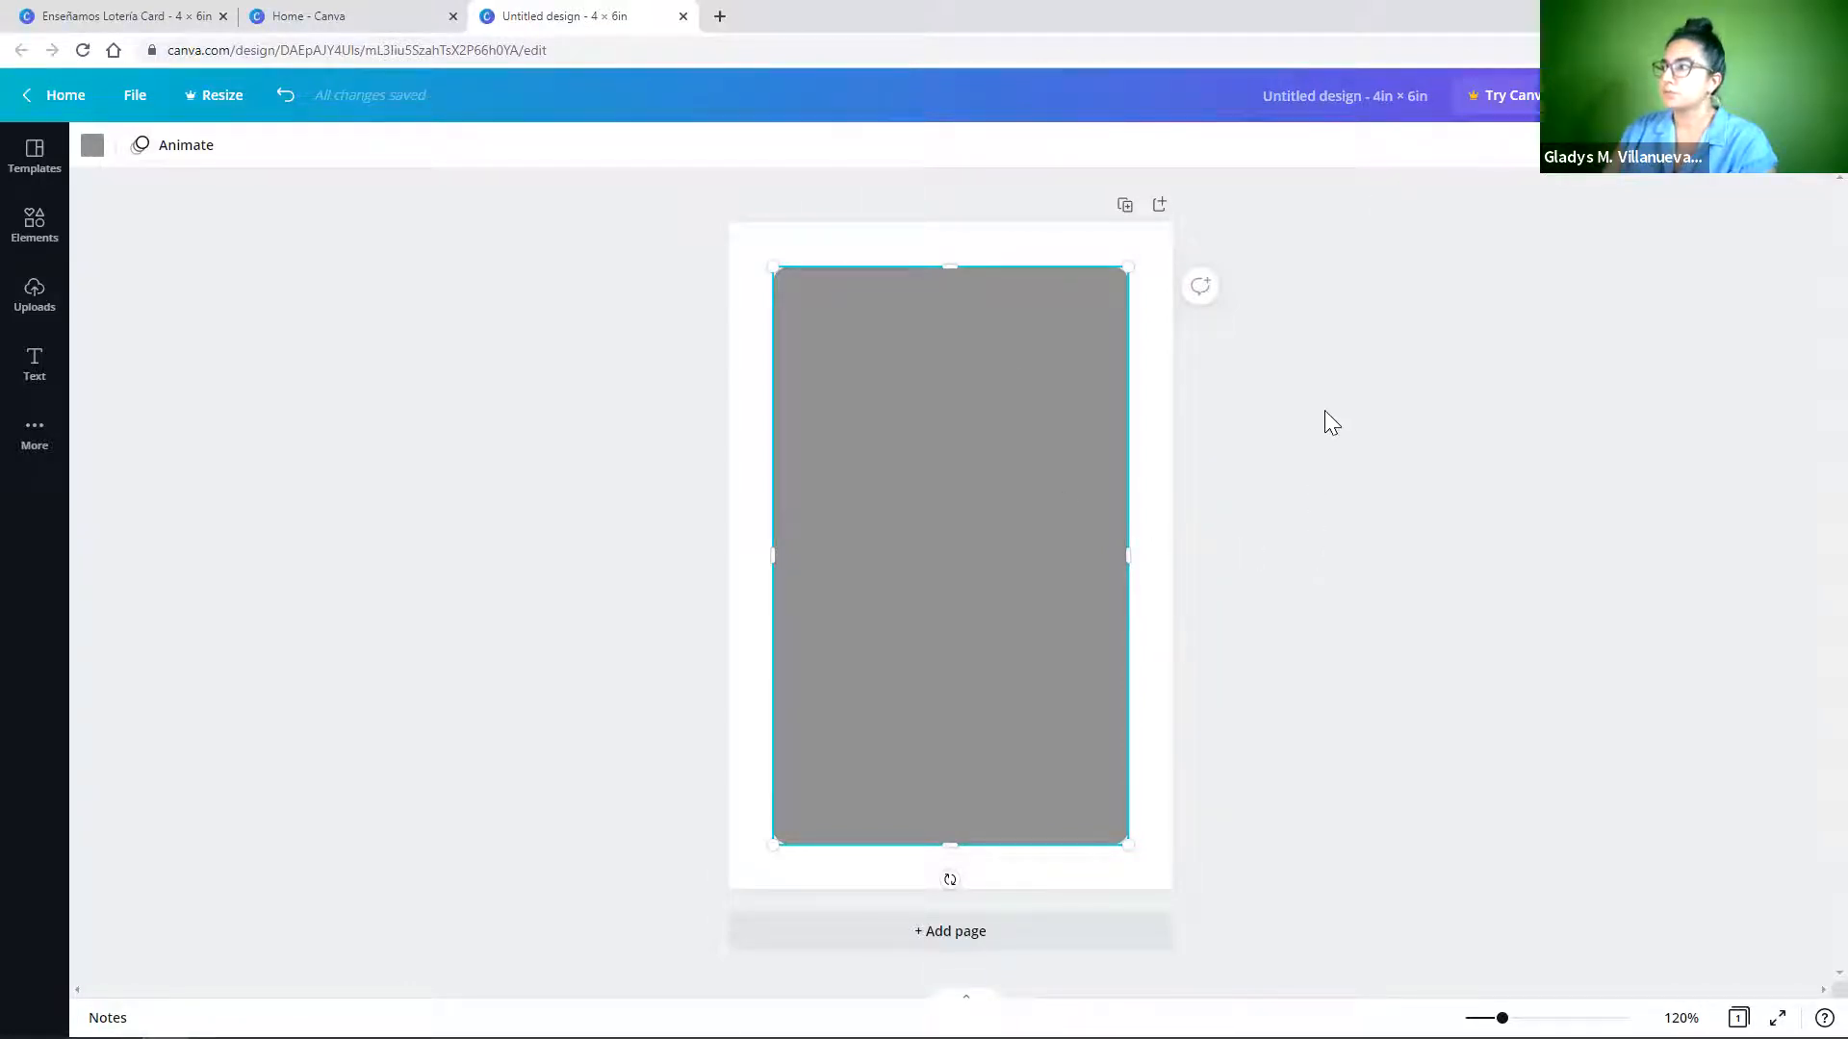
pyautogui.click(1311, 104)
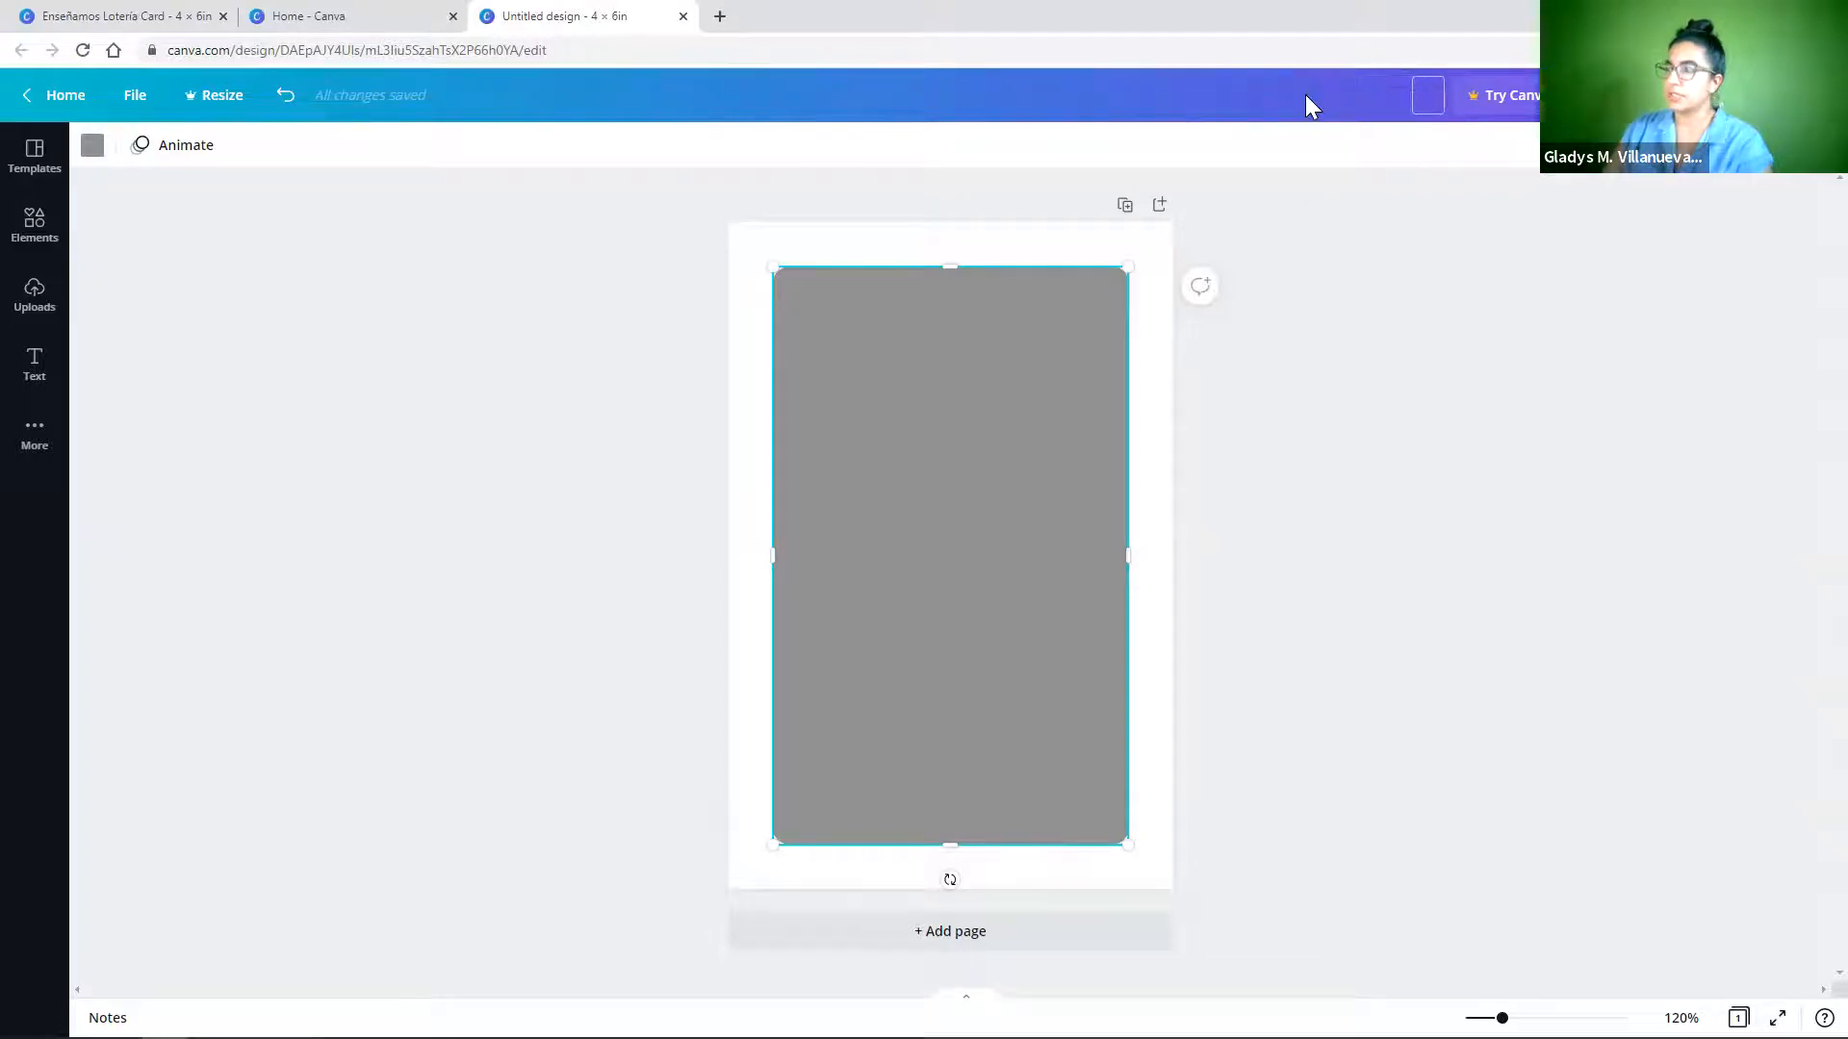
pyautogui.write('Loteria ')
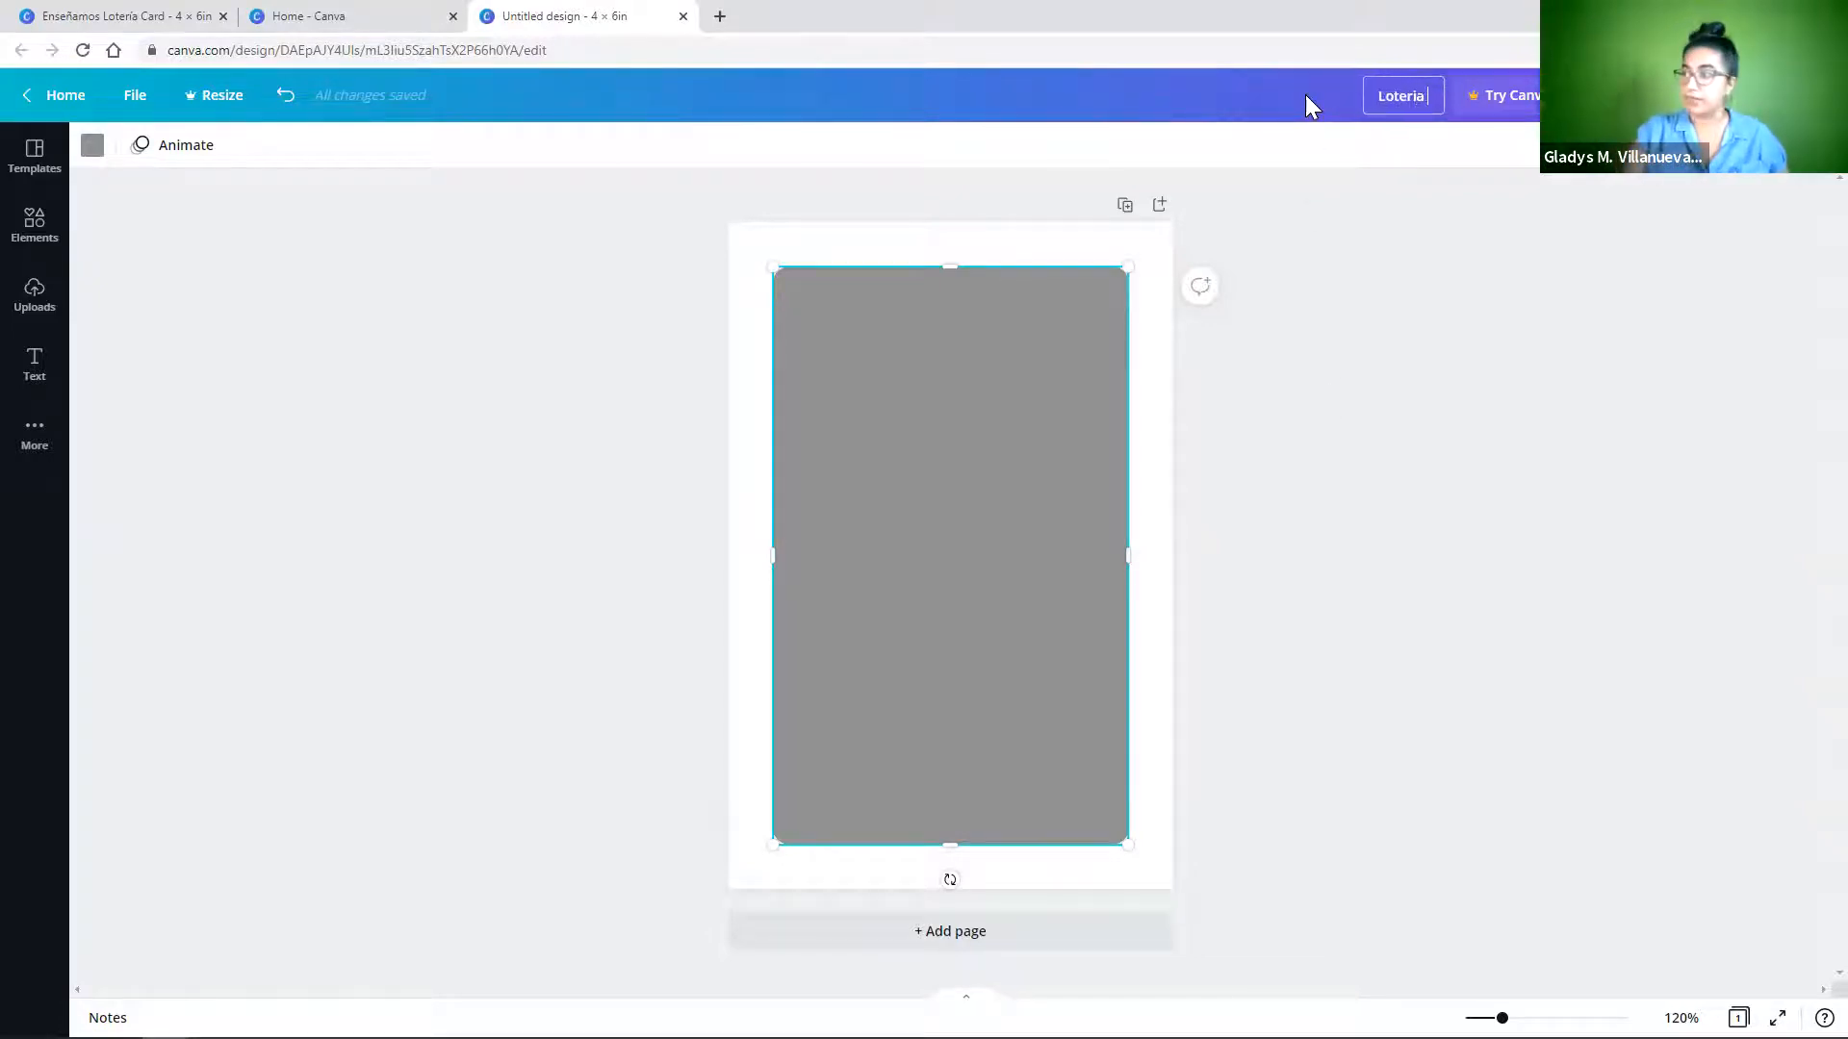
pyautogui.write('Card')
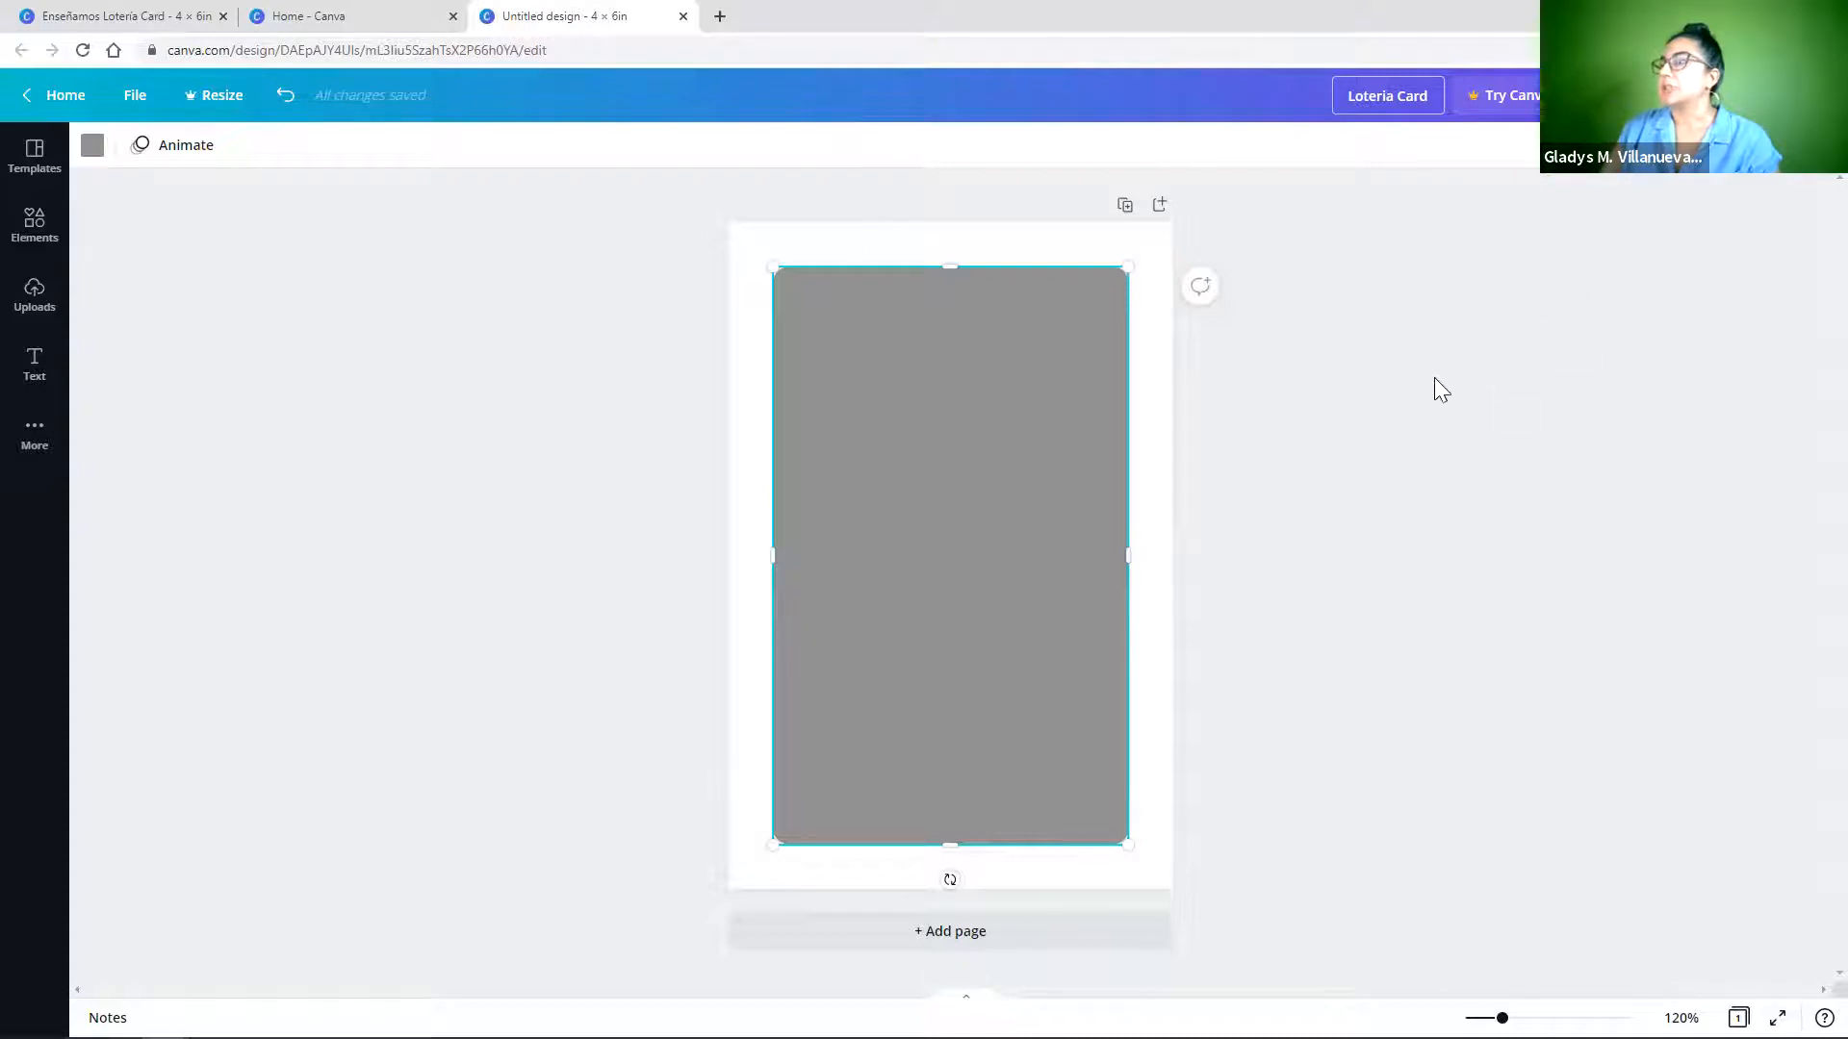
pyautogui.click(1292, 100)
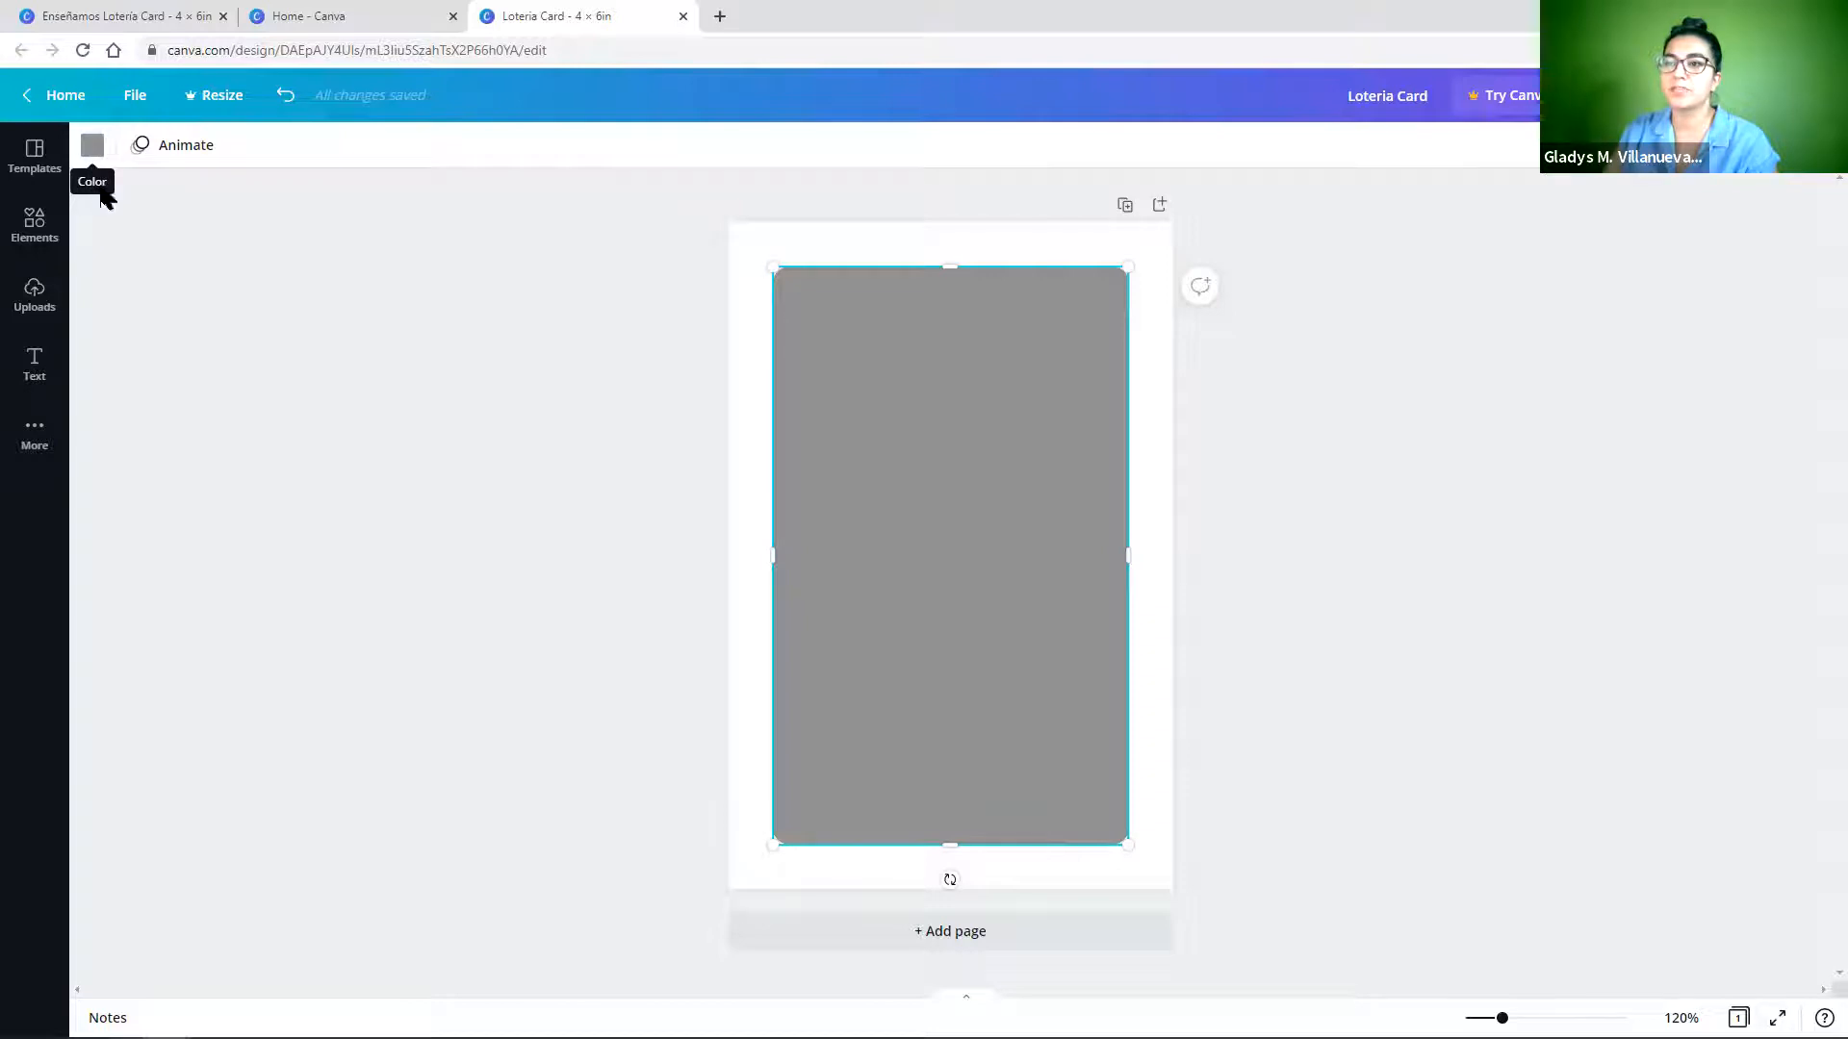
# Recolour the rounded rectangle with the dark teal default colour and compare it with the teal Enseñamos card.
pyautogui.click(92, 154)
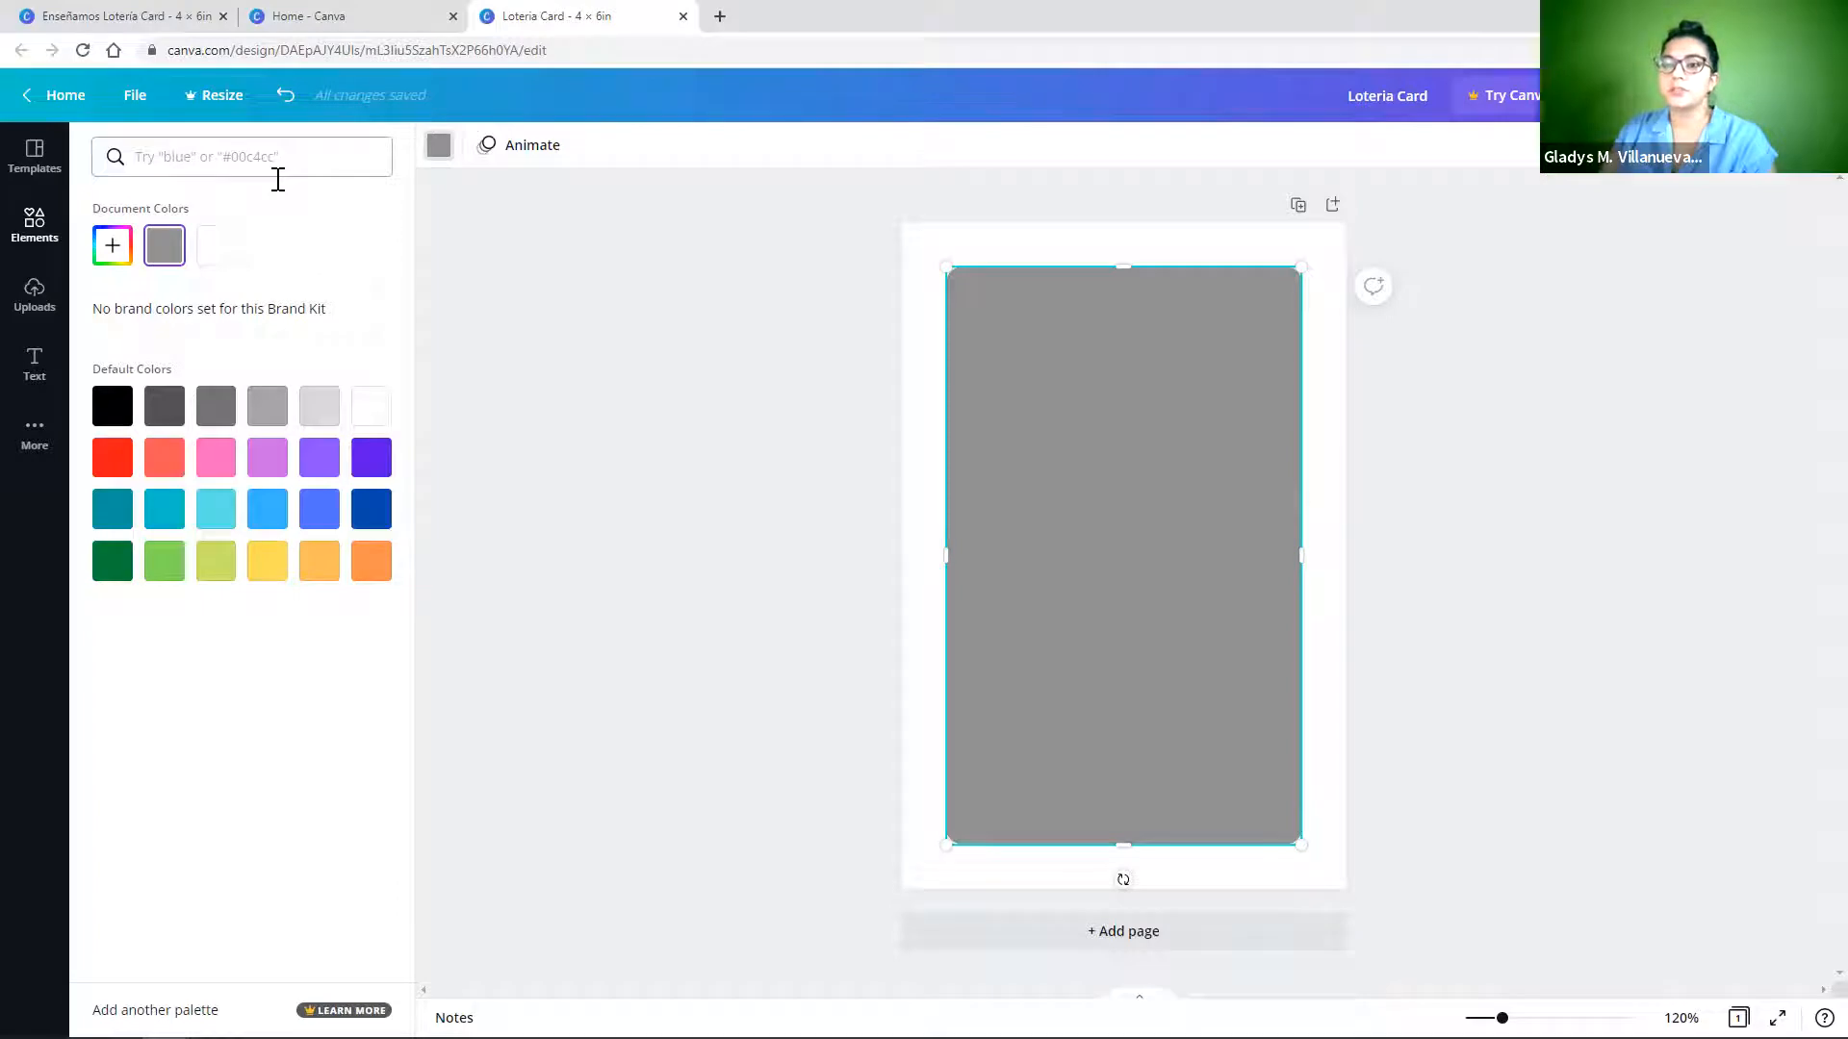
pyautogui.click(244, 158)
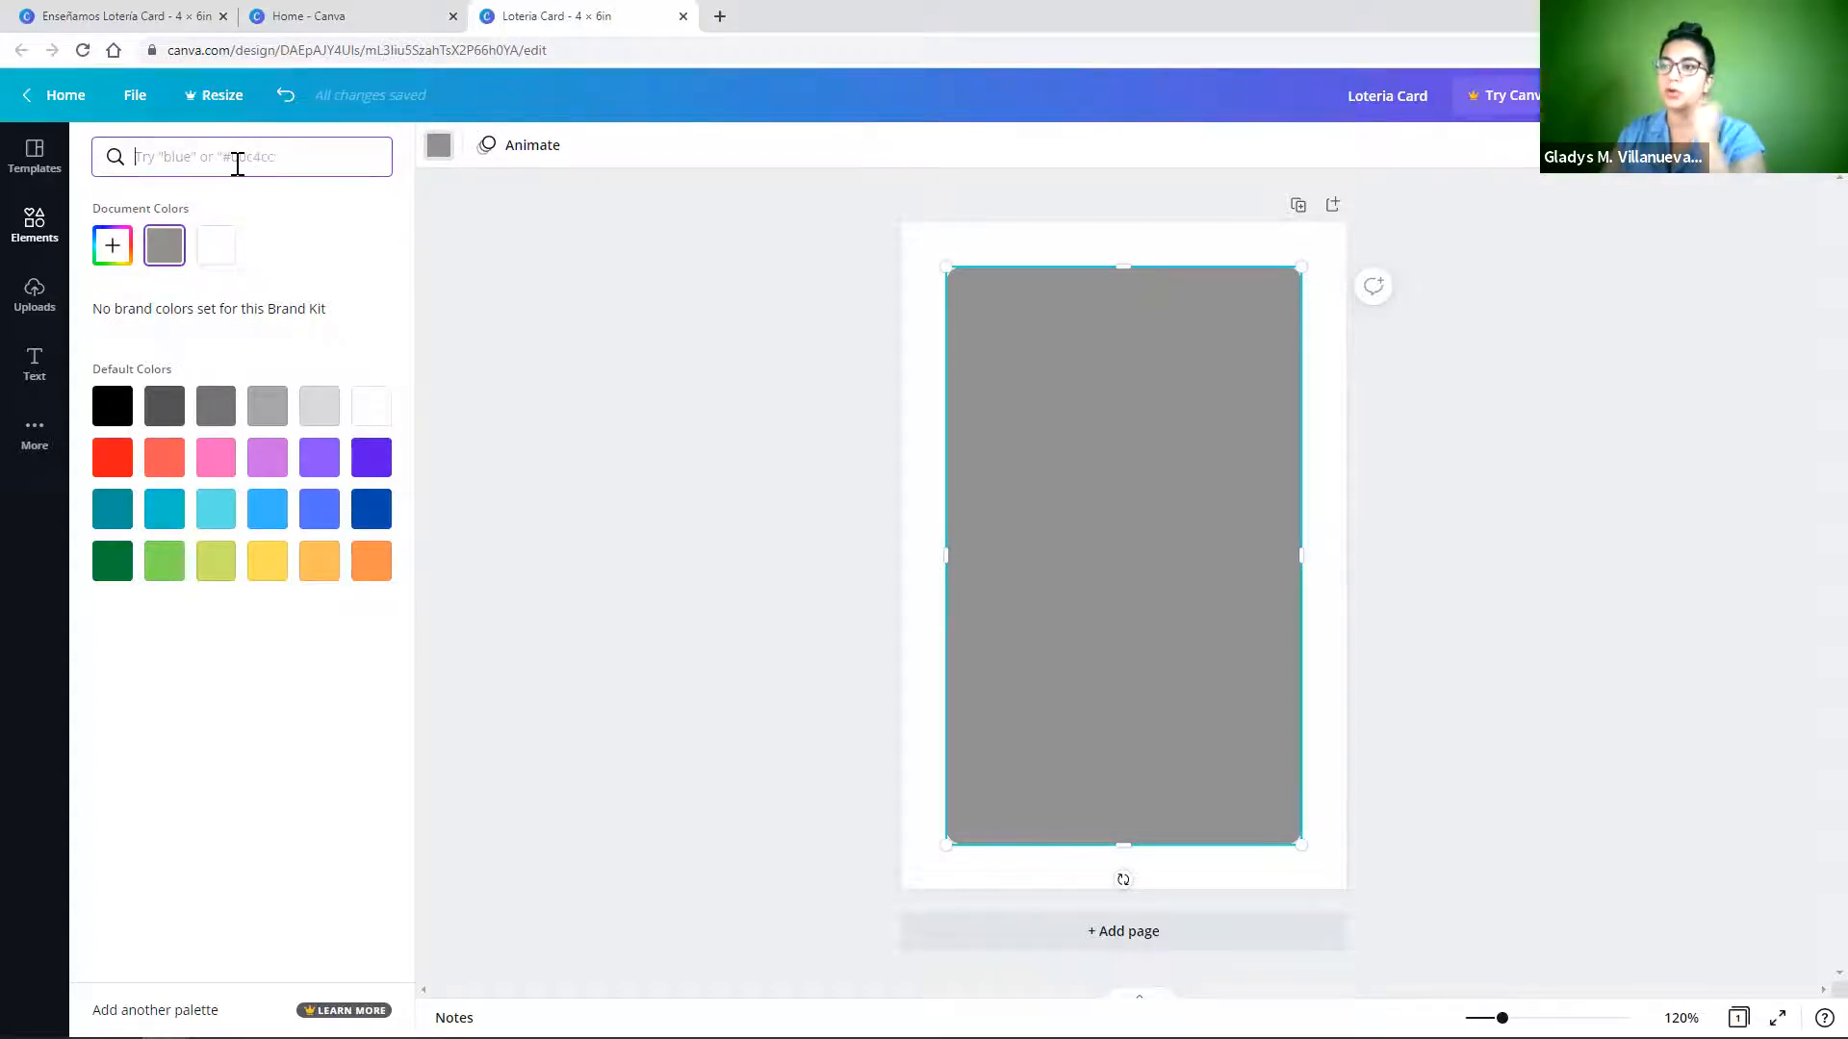
pyautogui.click(113, 247)
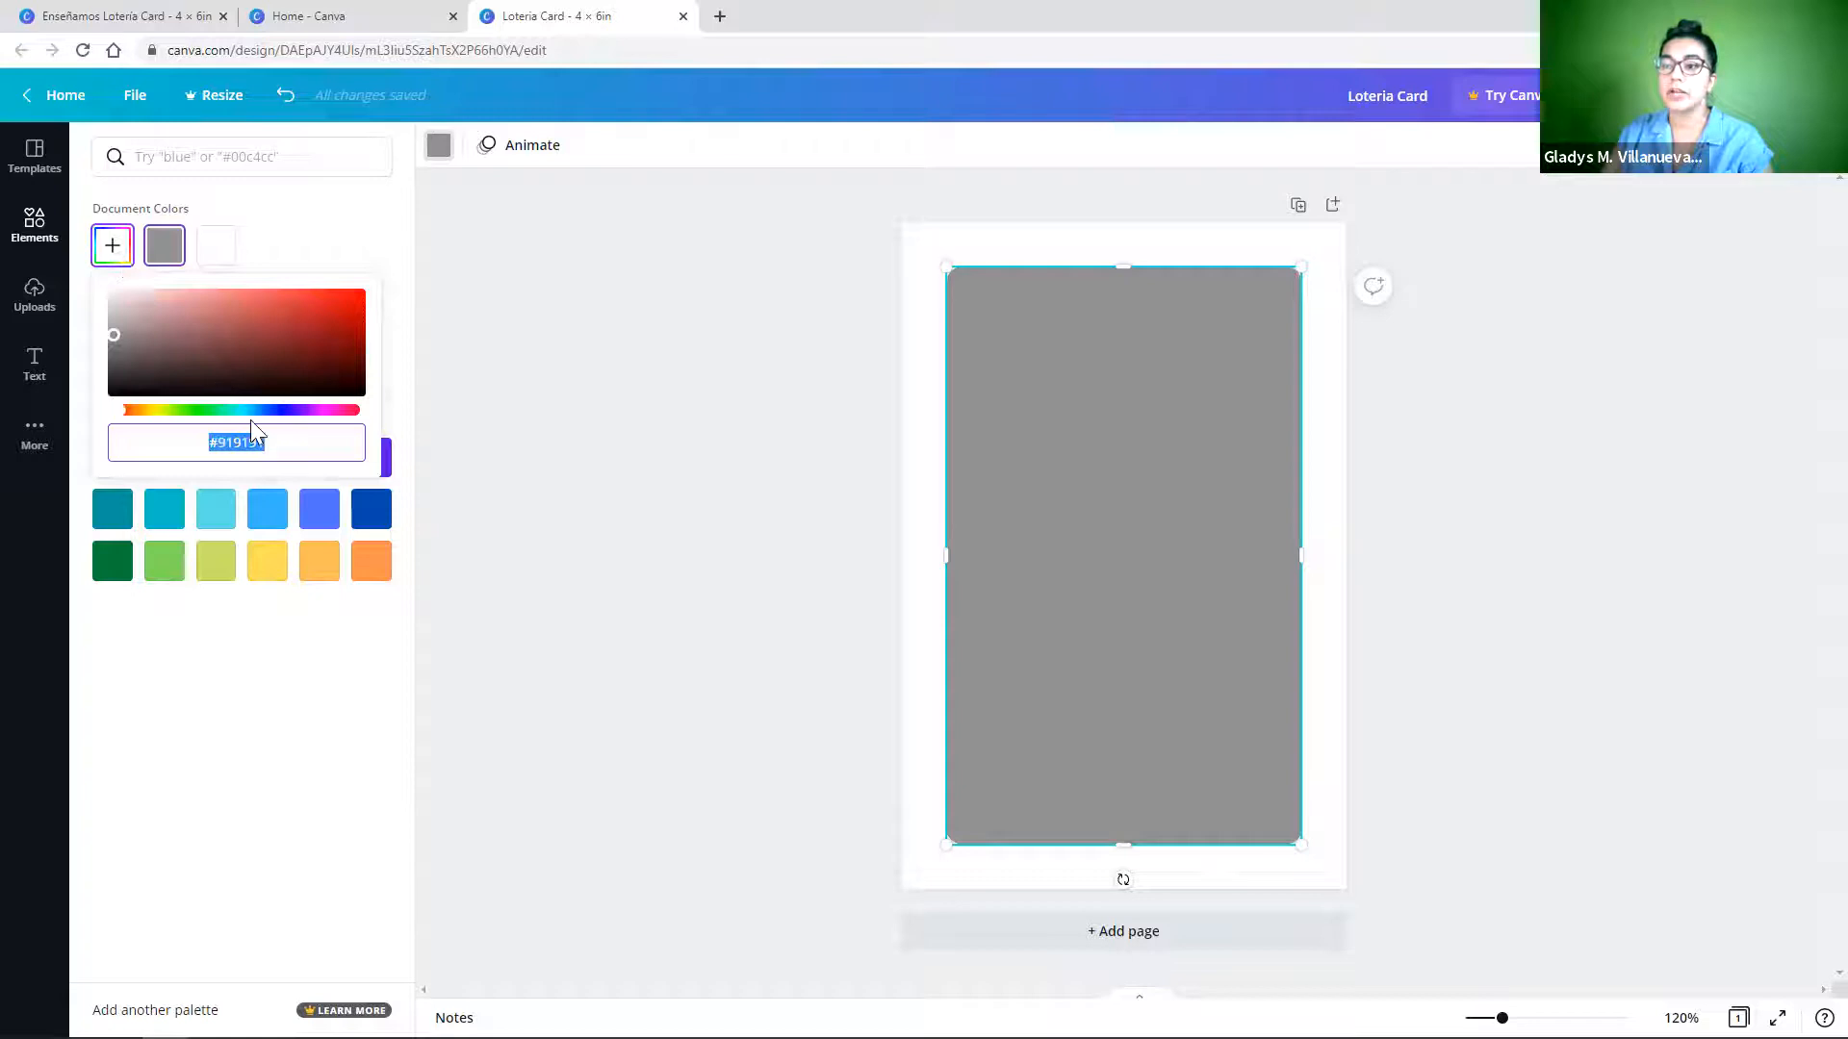
pyautogui.click(290, 252)
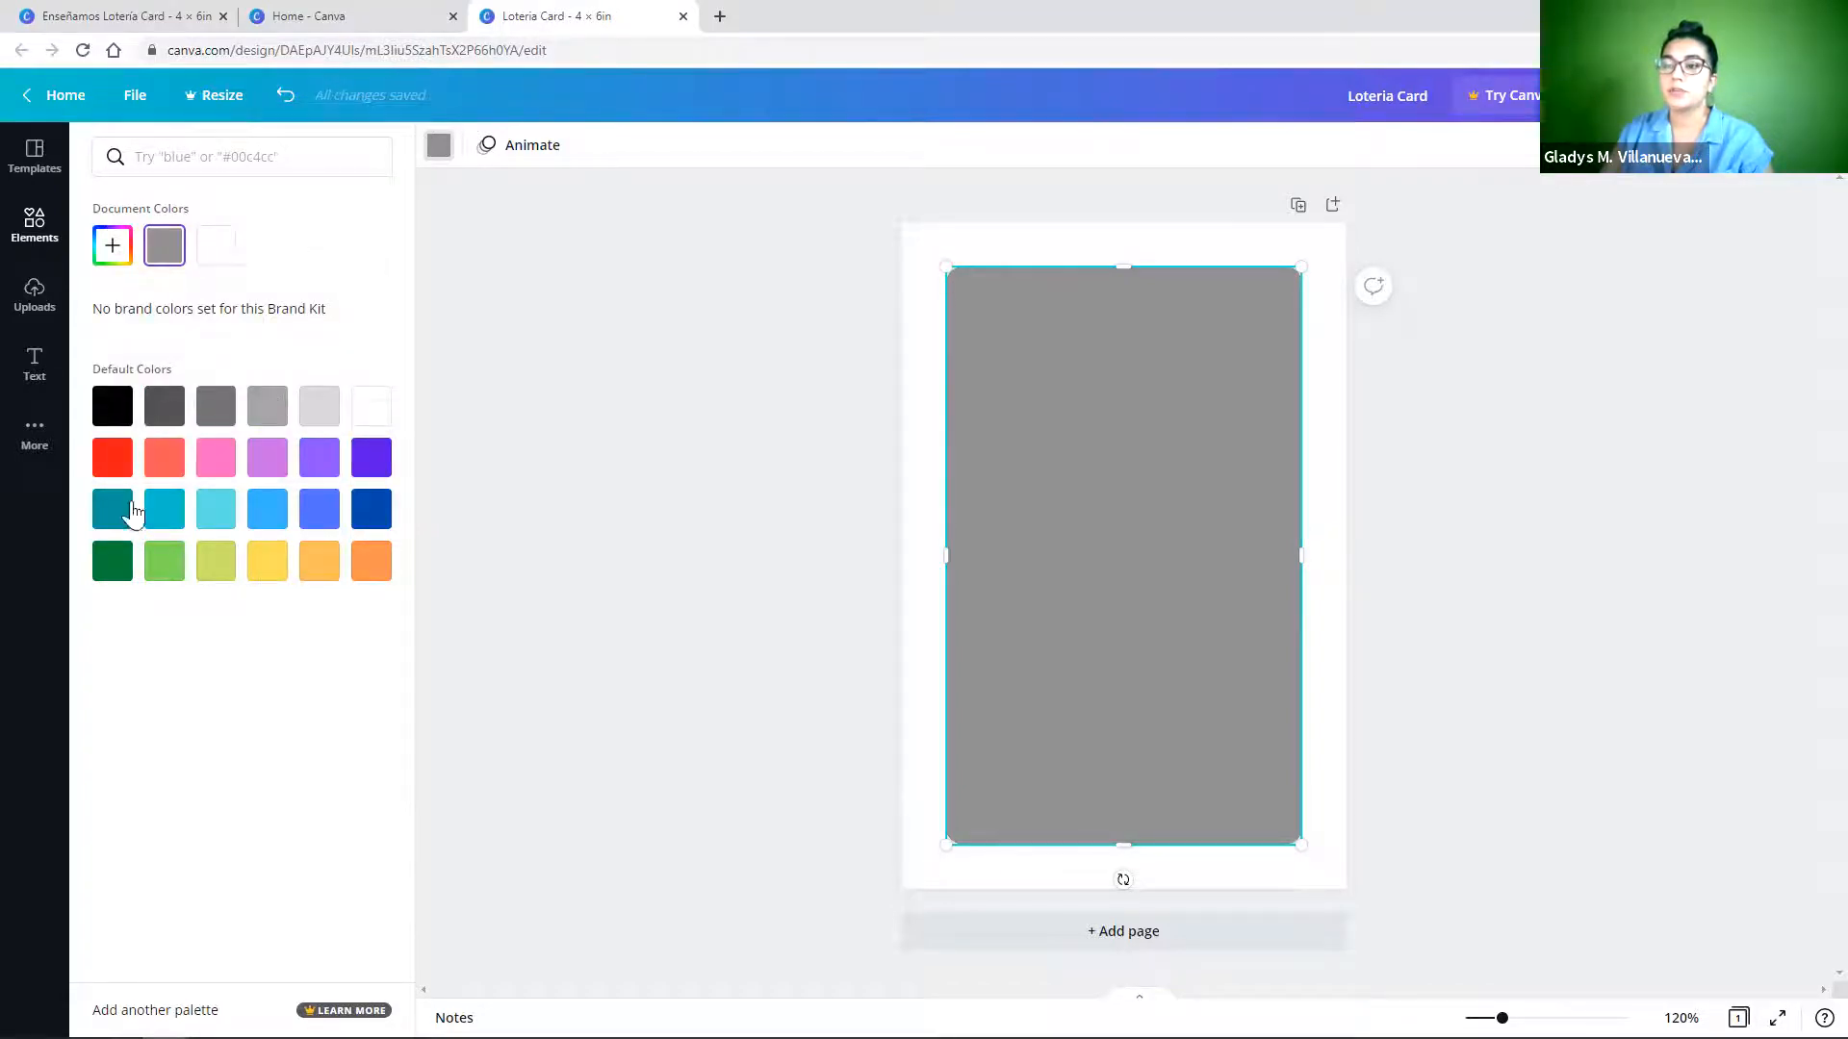
pyautogui.click(275, 570)
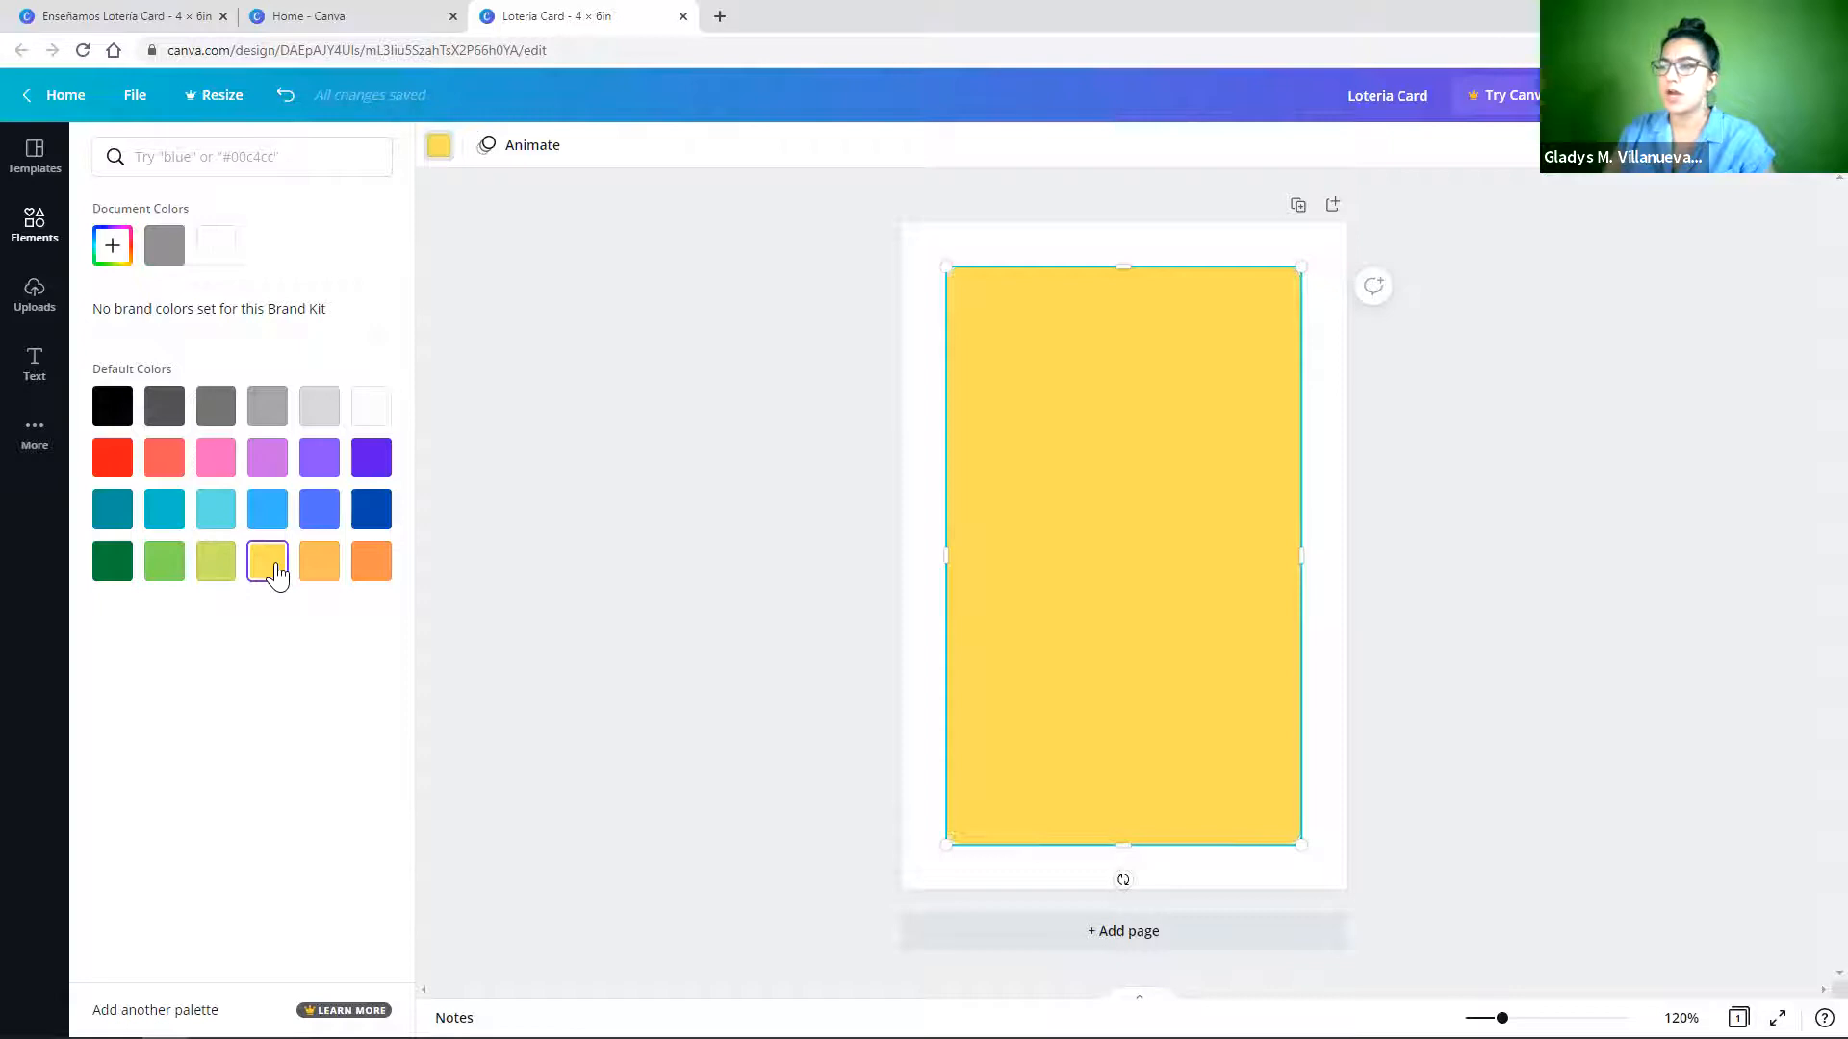
pyautogui.click(162, 515)
pyautogui.click(111, 520)
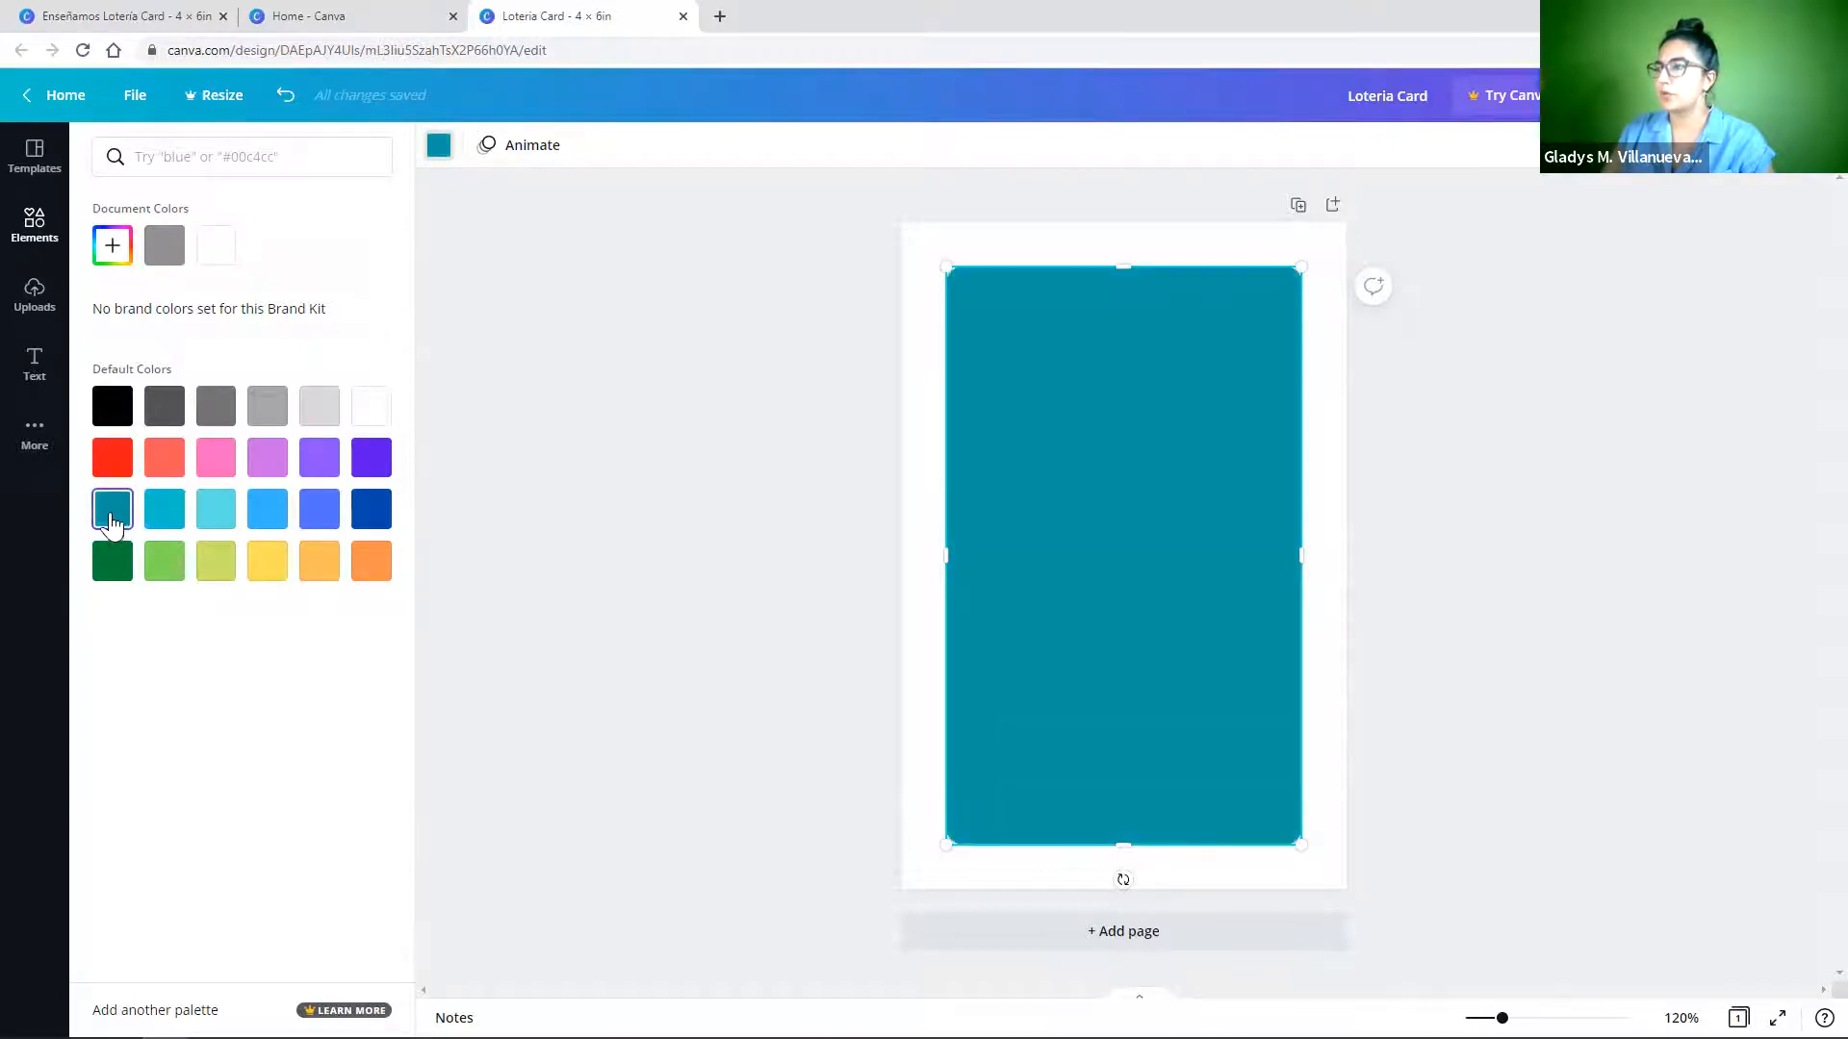
pyautogui.click(134, 15)
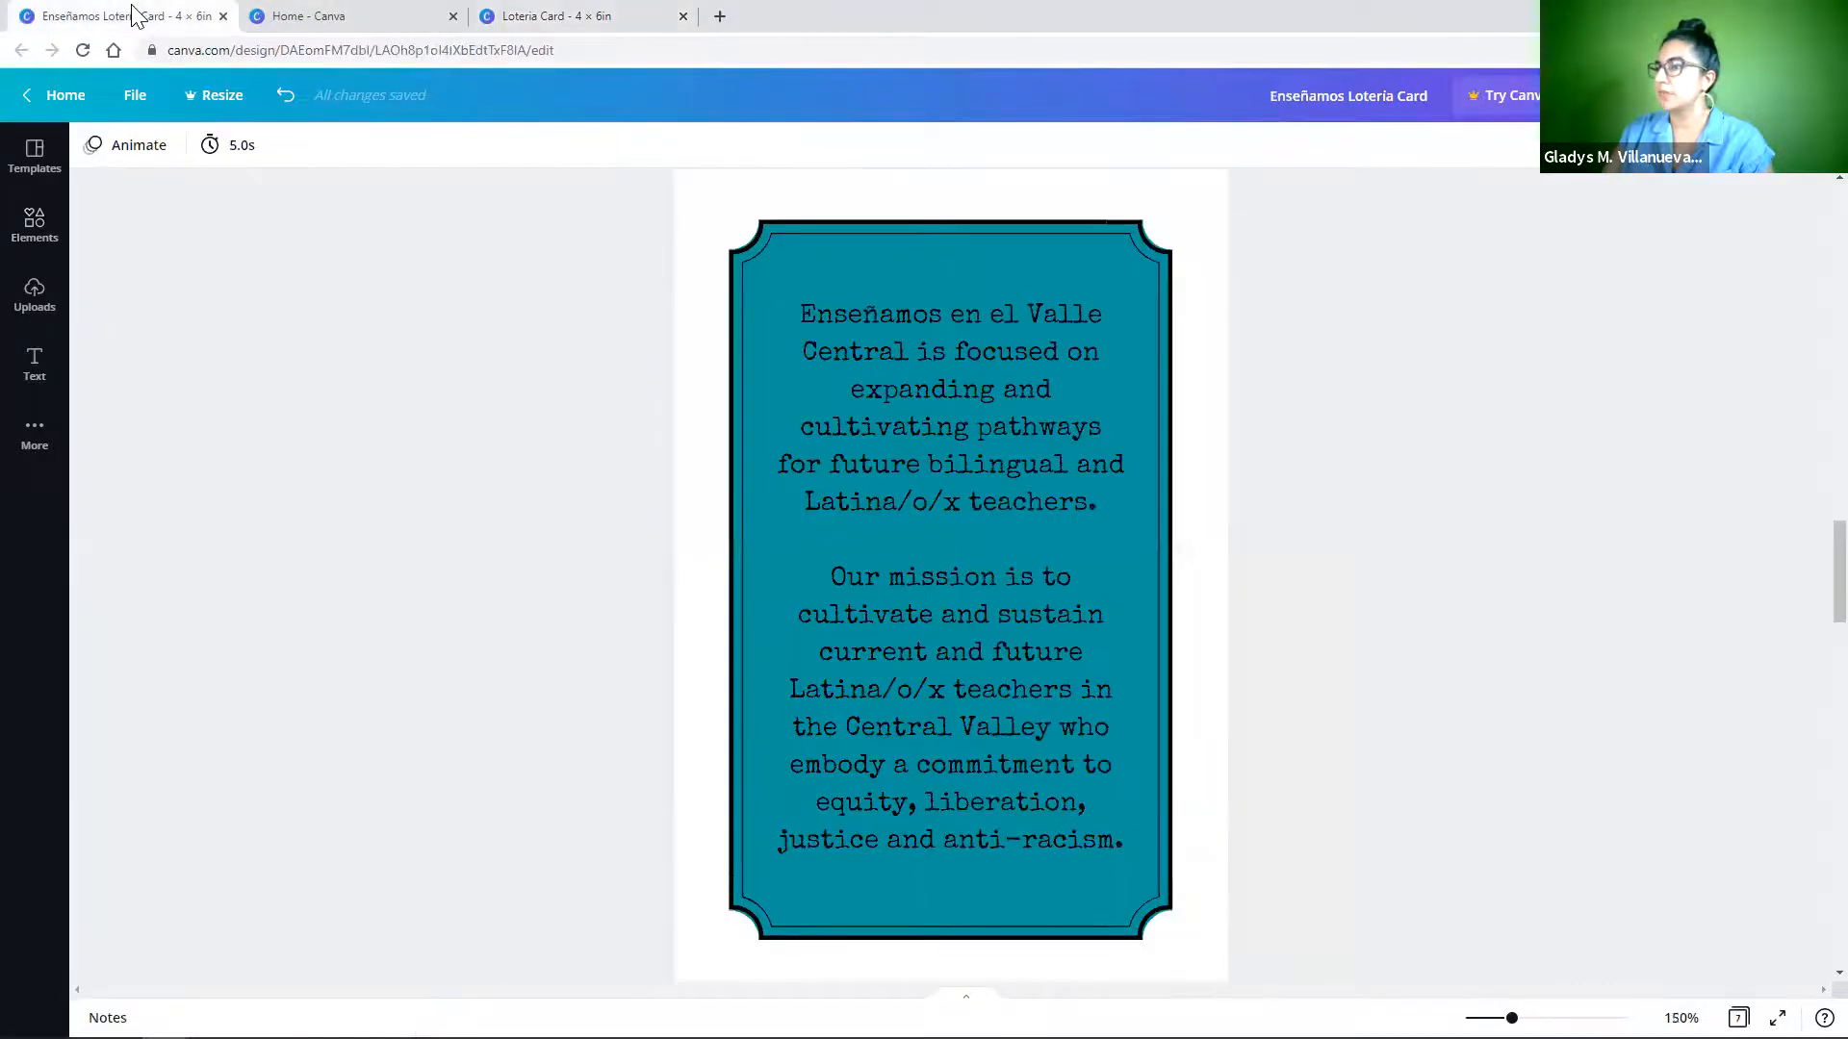
pyautogui.click(545, 27)
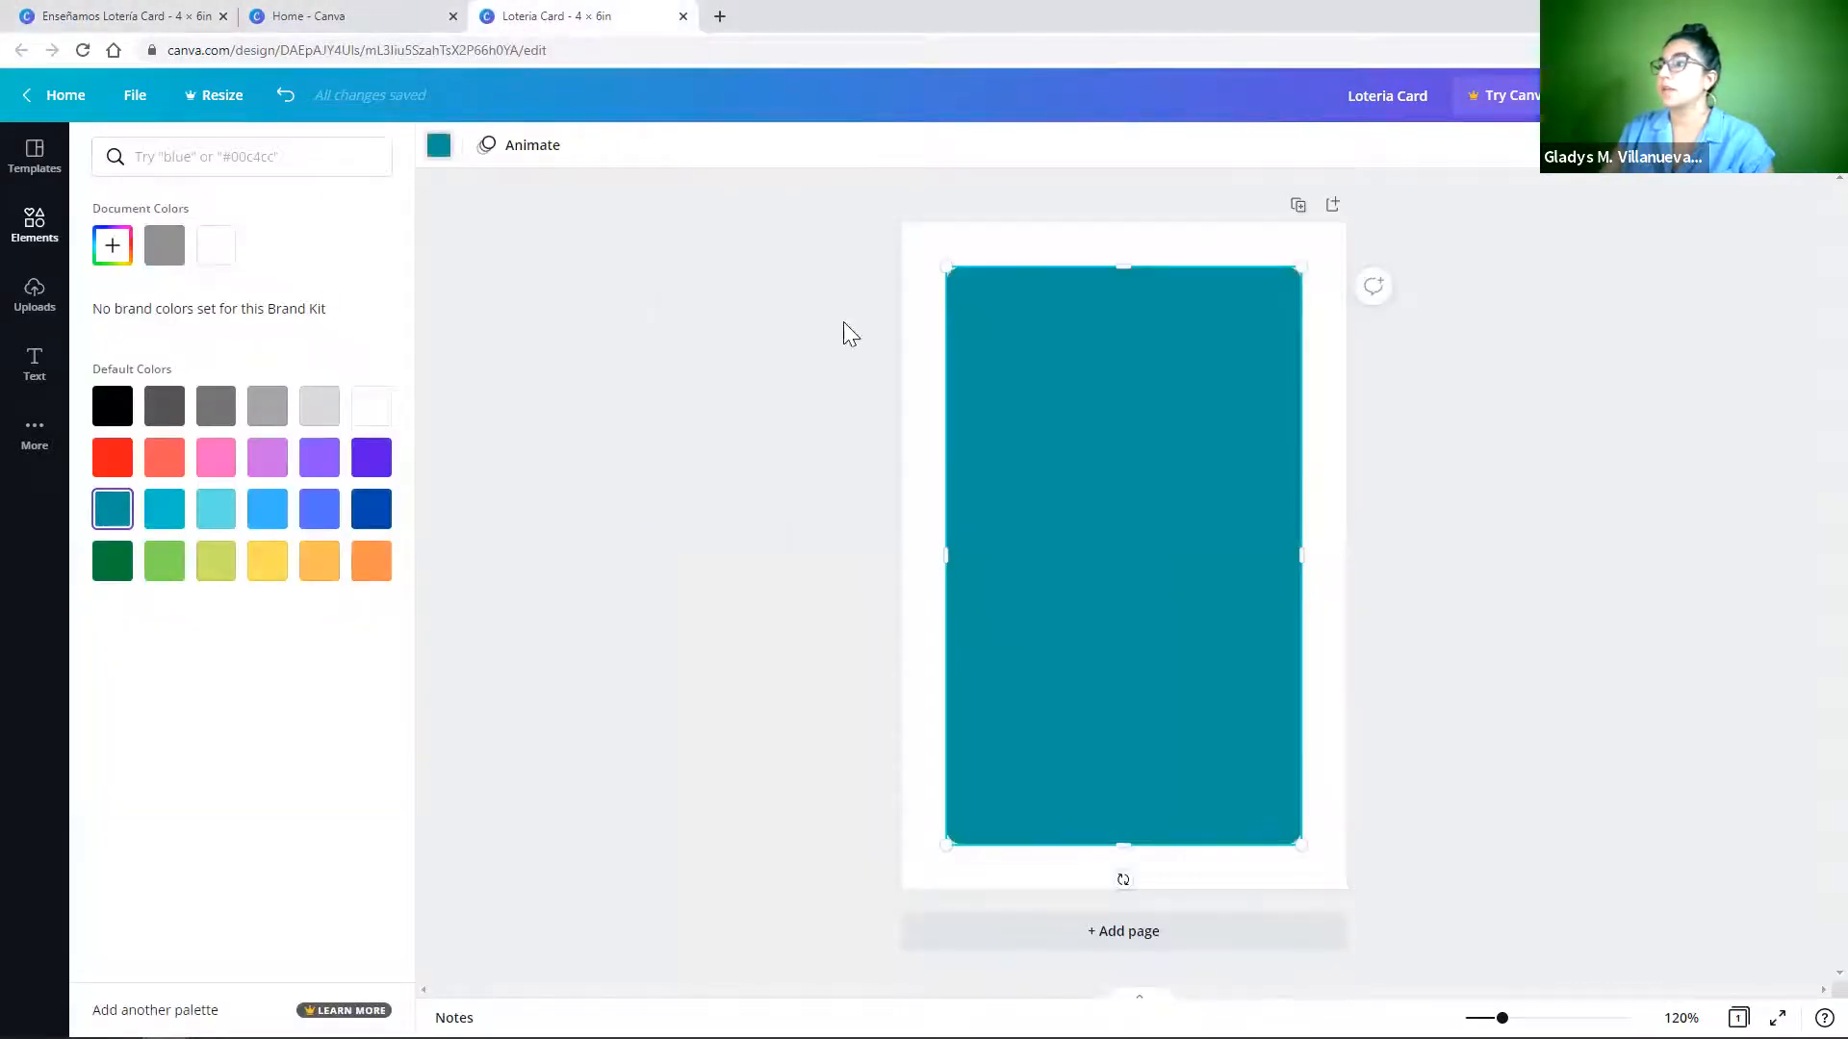
pyautogui.click(1333, 433)
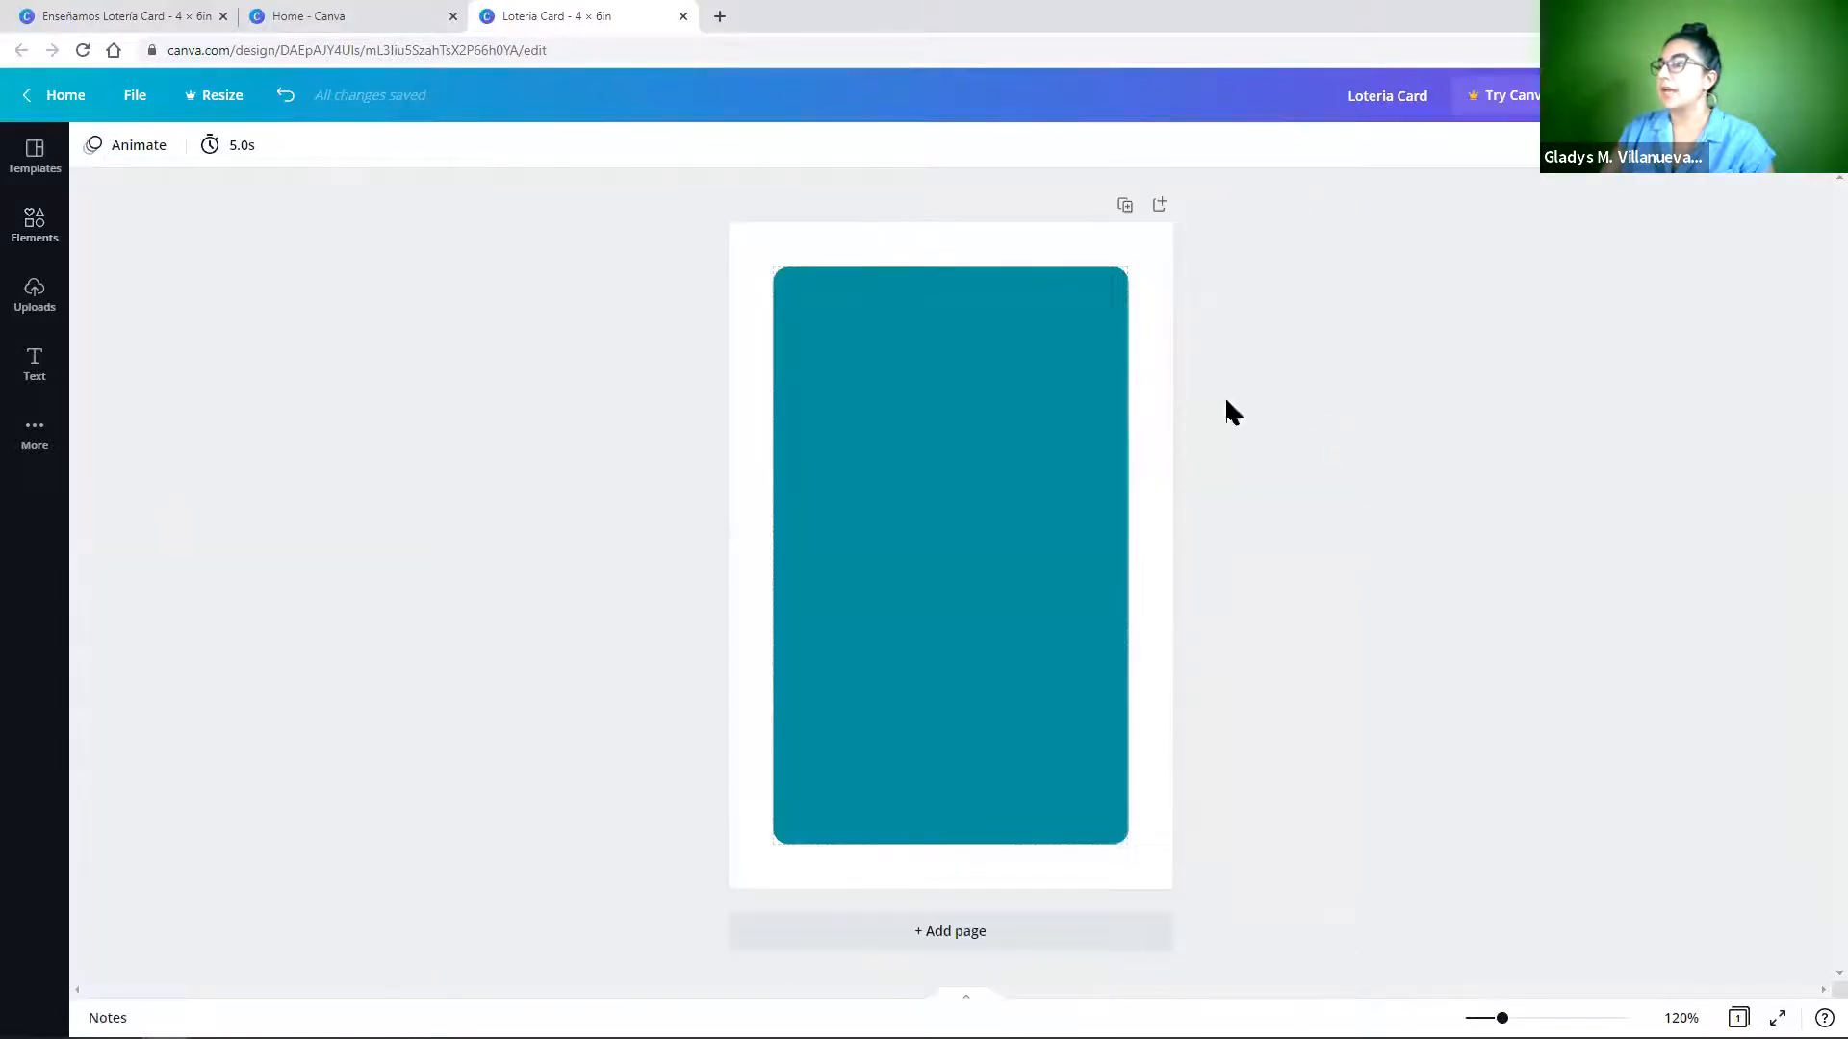
# Add the handwritten "We are having a baby girl!" font combination to the card from the text designs.
pyautogui.click(1028, 445)
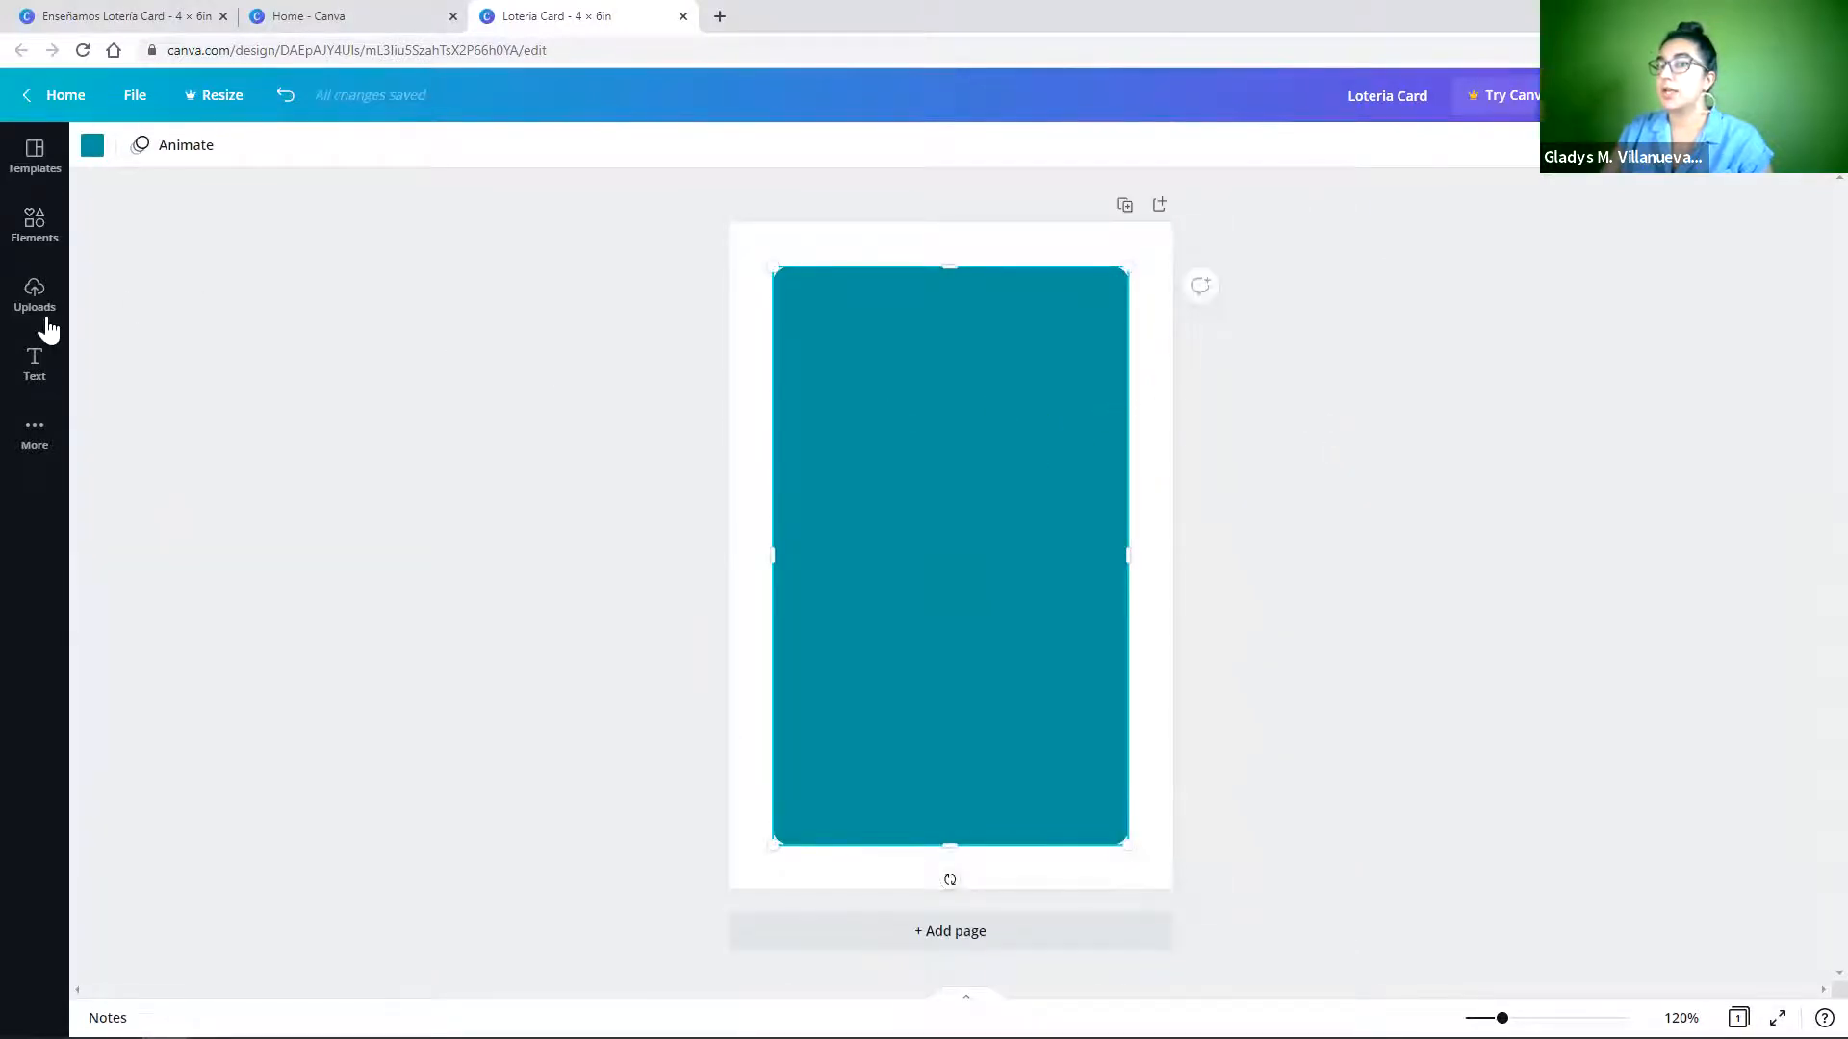
pyautogui.click(33, 373)
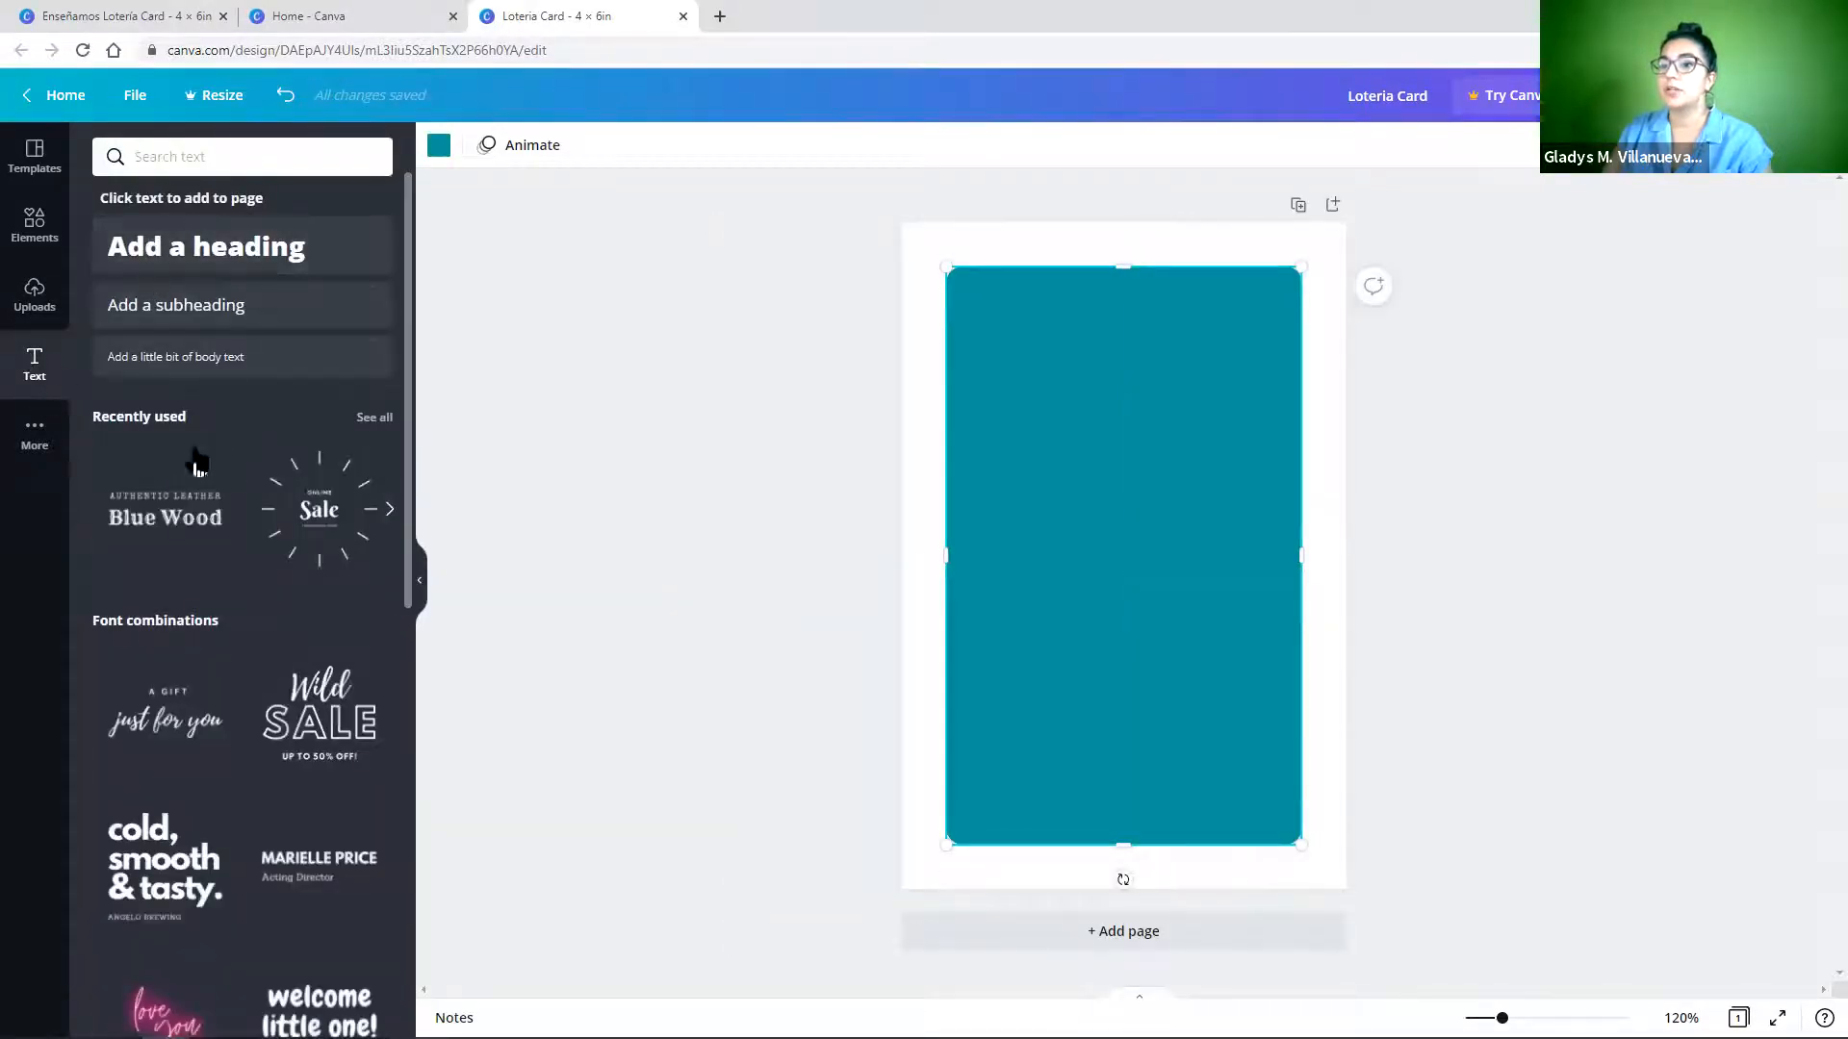
pyautogui.scroll(-3, 293, 515)
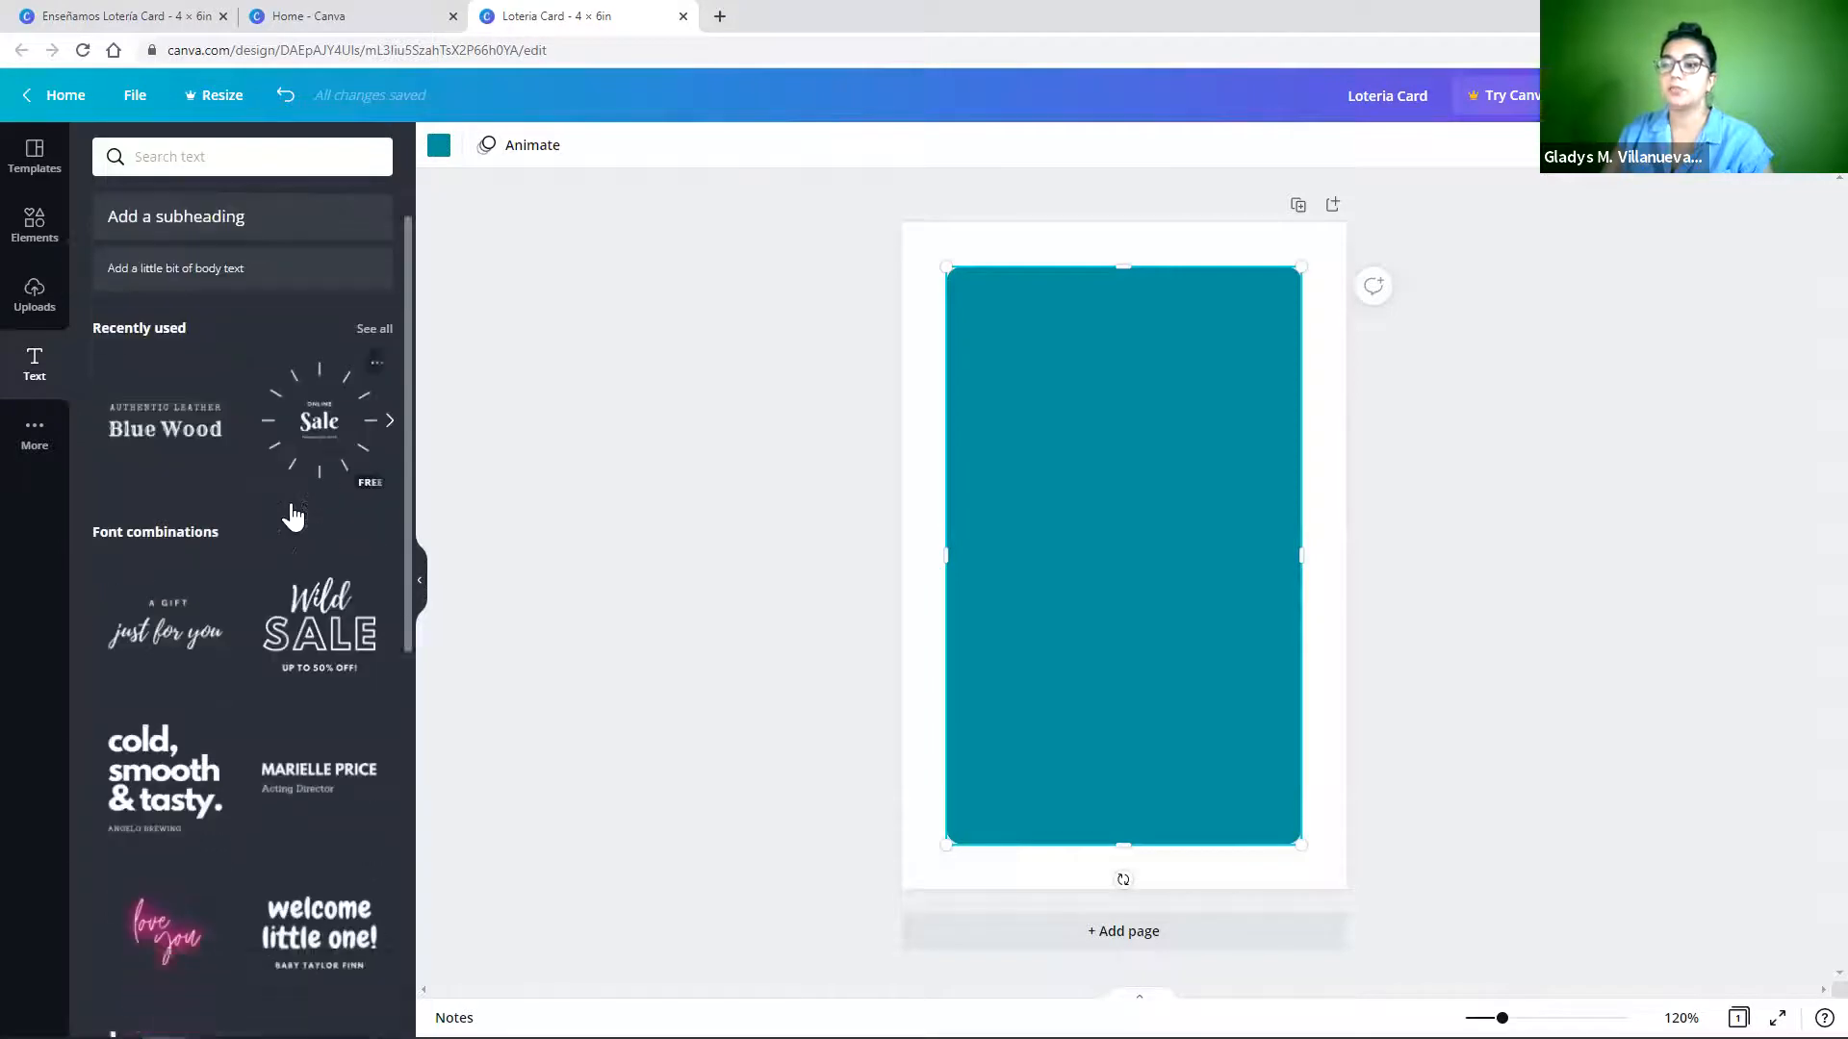
pyautogui.scroll(-2, 293, 514)
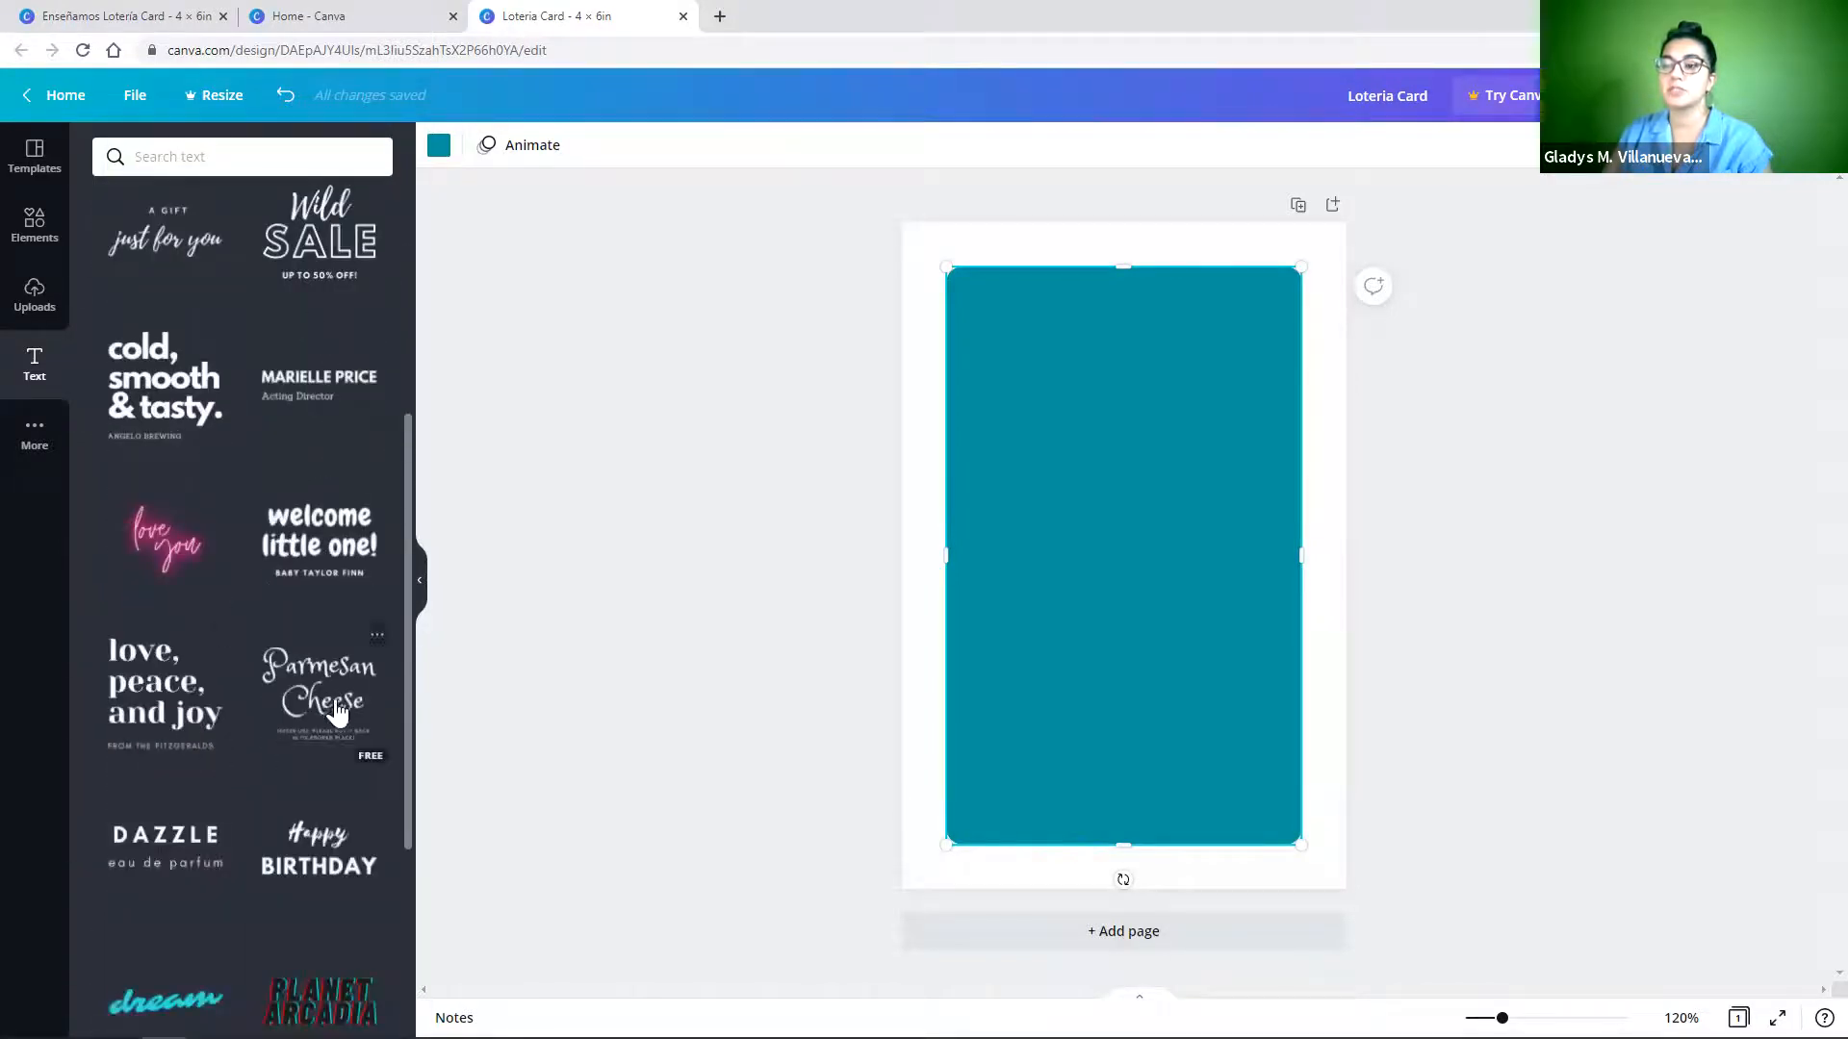
pyautogui.scroll(-2, 330, 693)
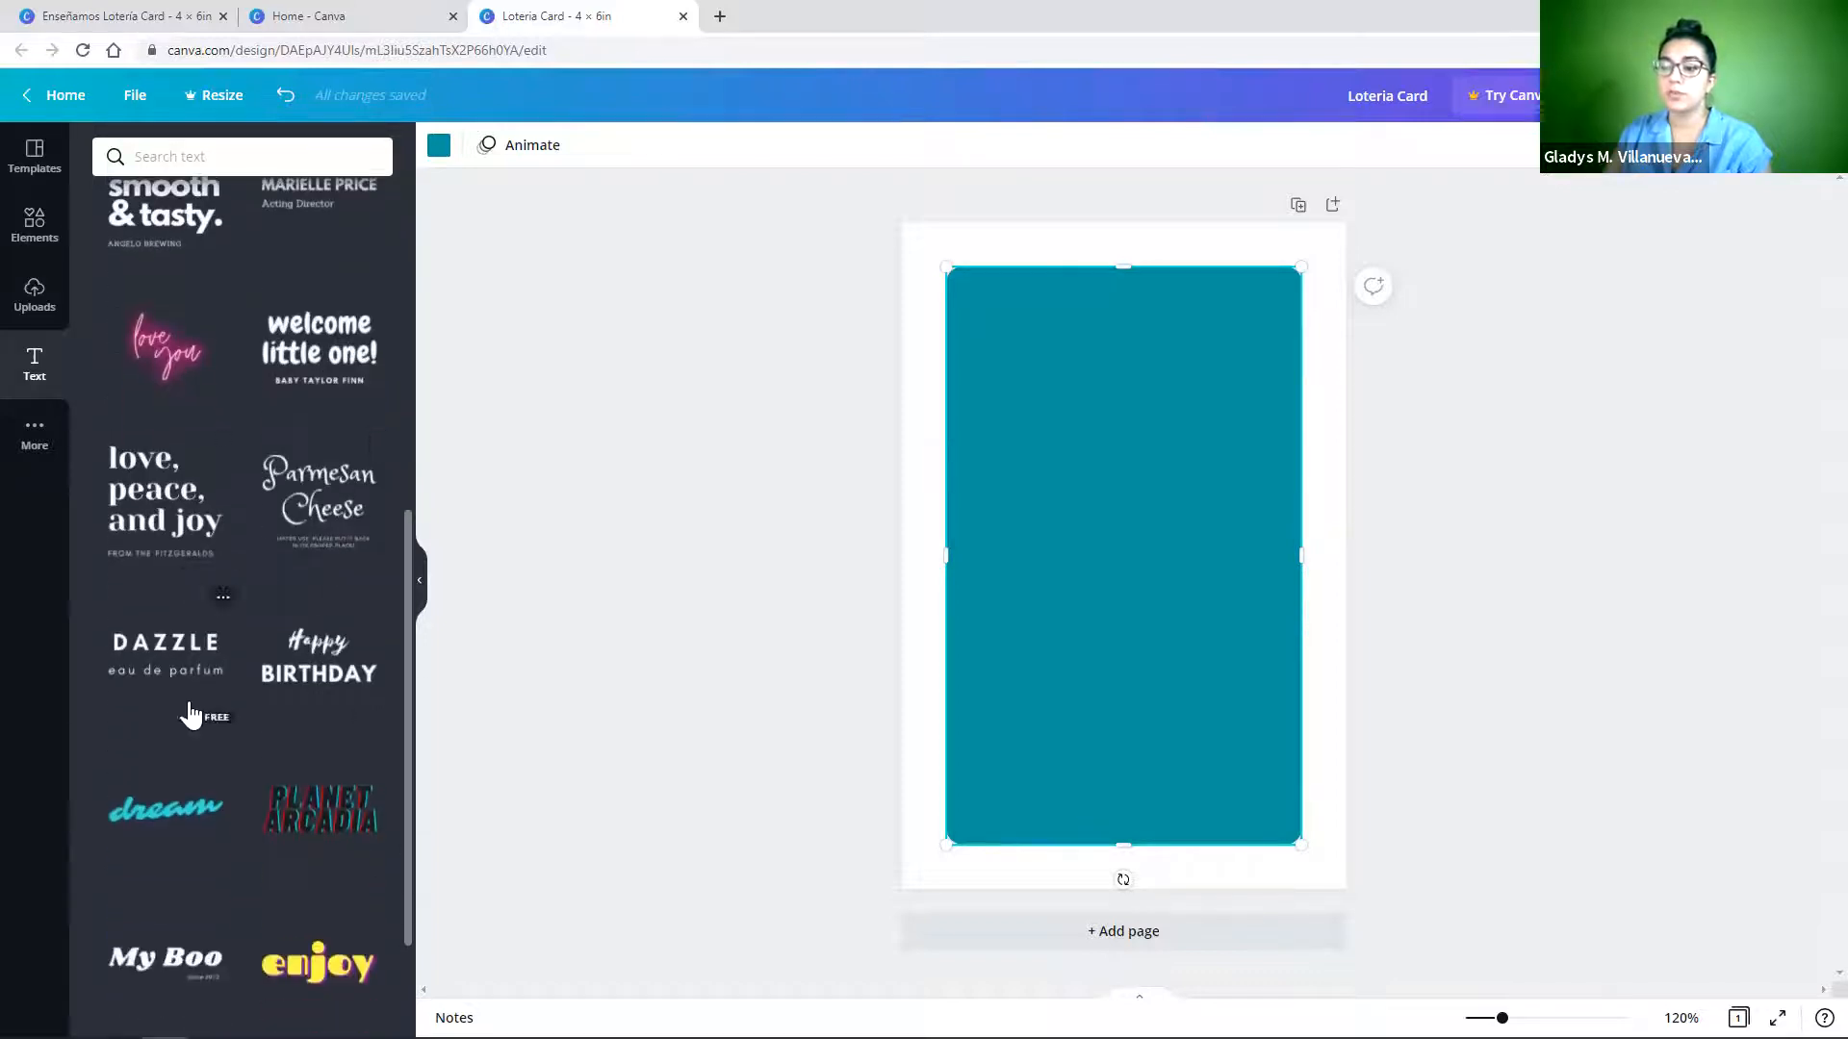
pyautogui.scroll(-1, 300, 647)
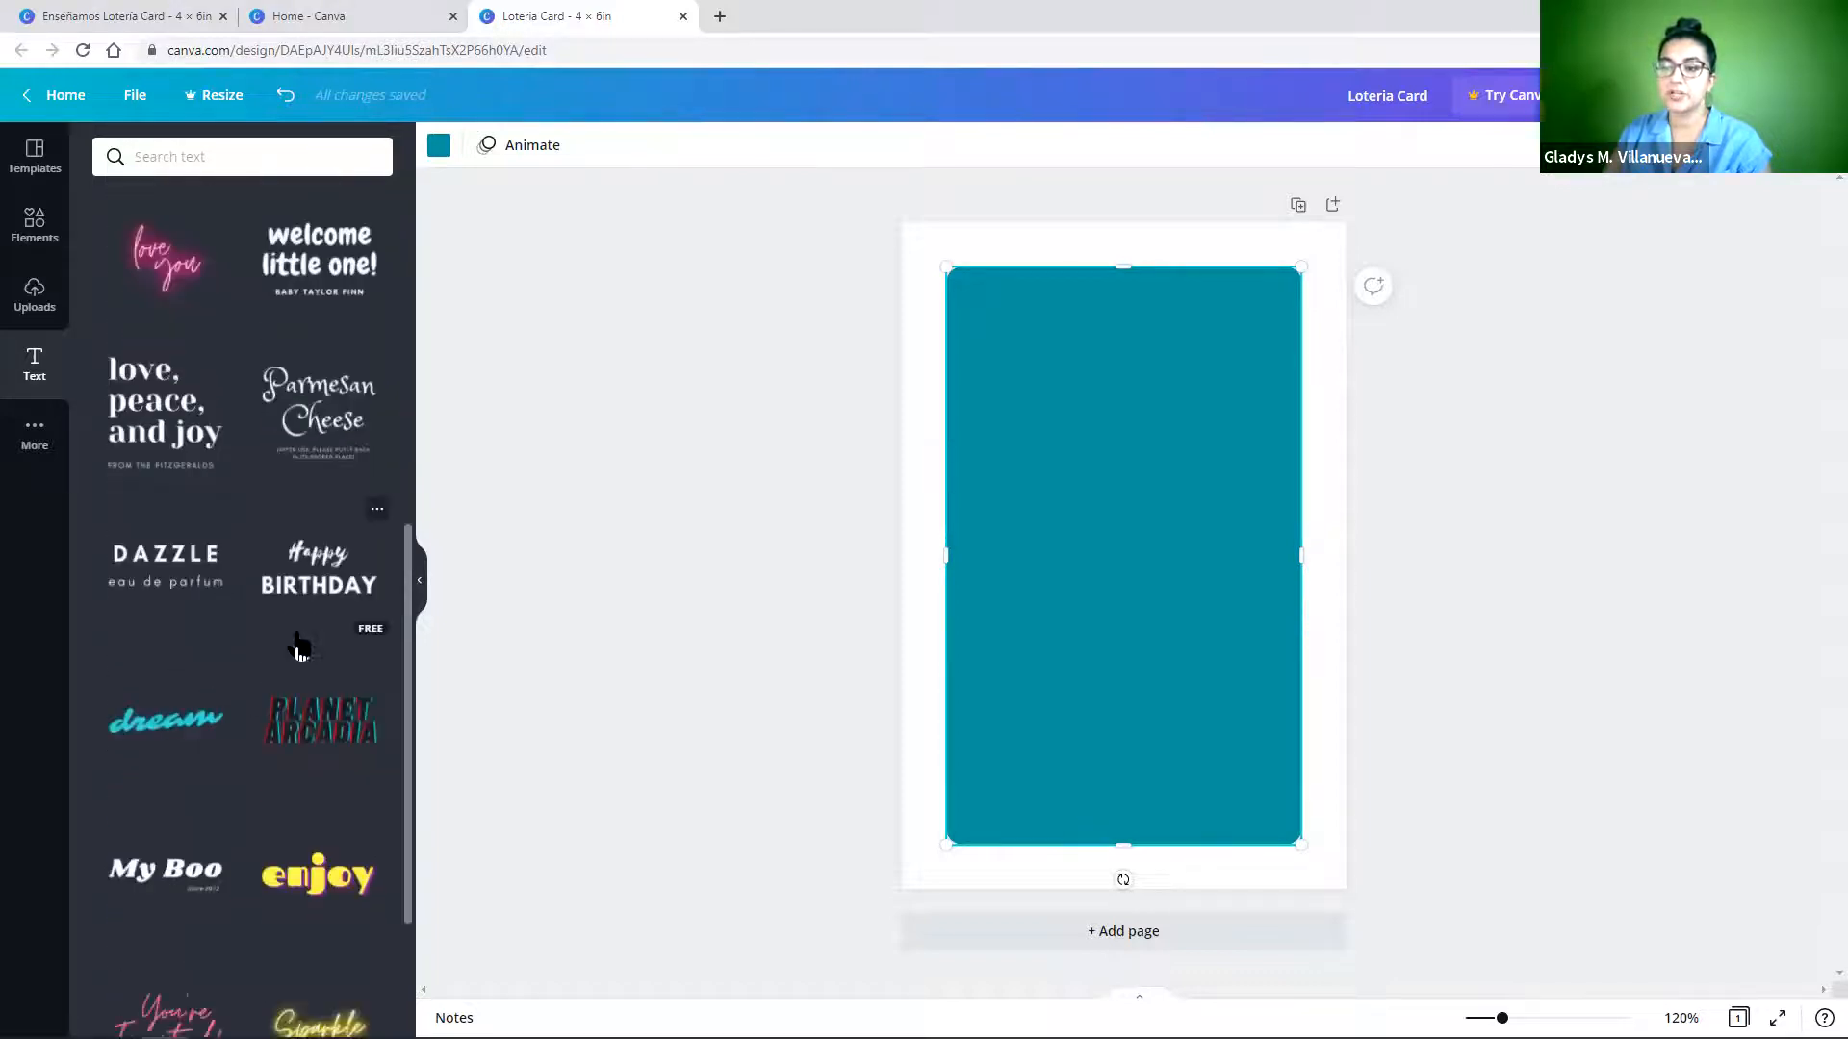
pyautogui.scroll(-3, 317, 578)
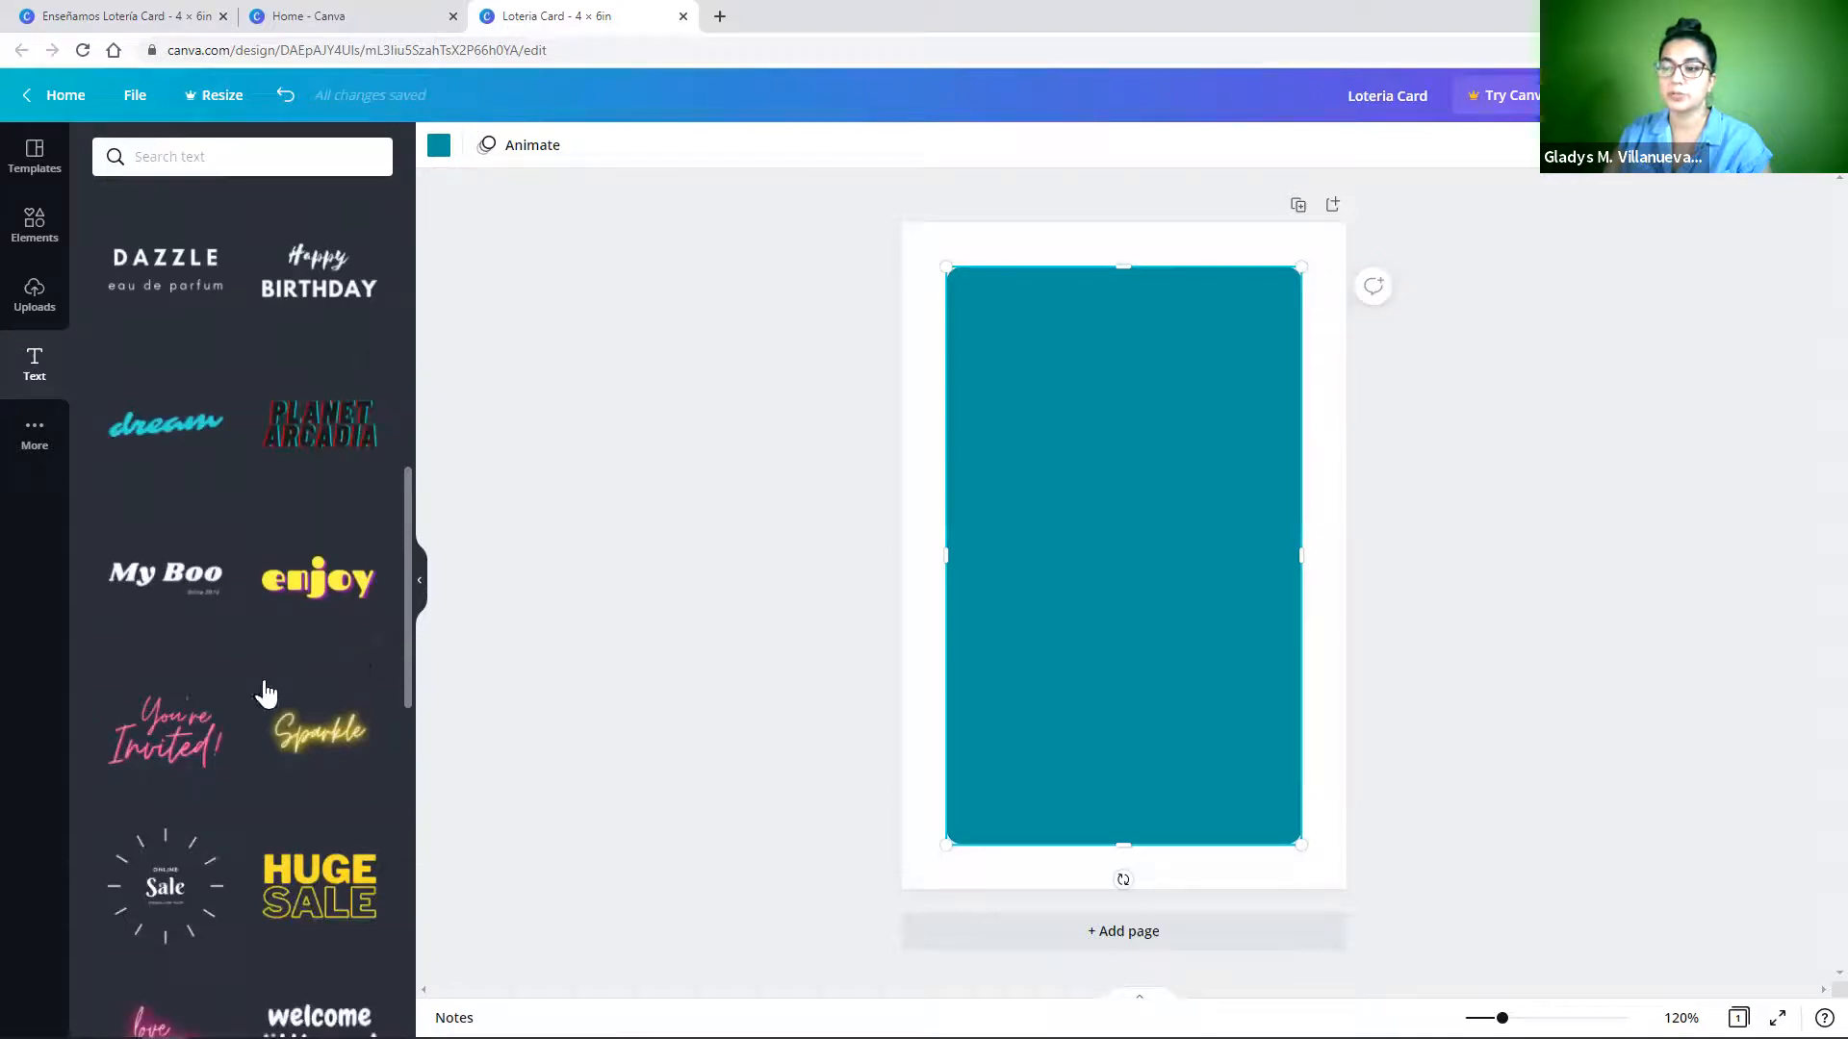
pyautogui.scroll(-7, 289, 660)
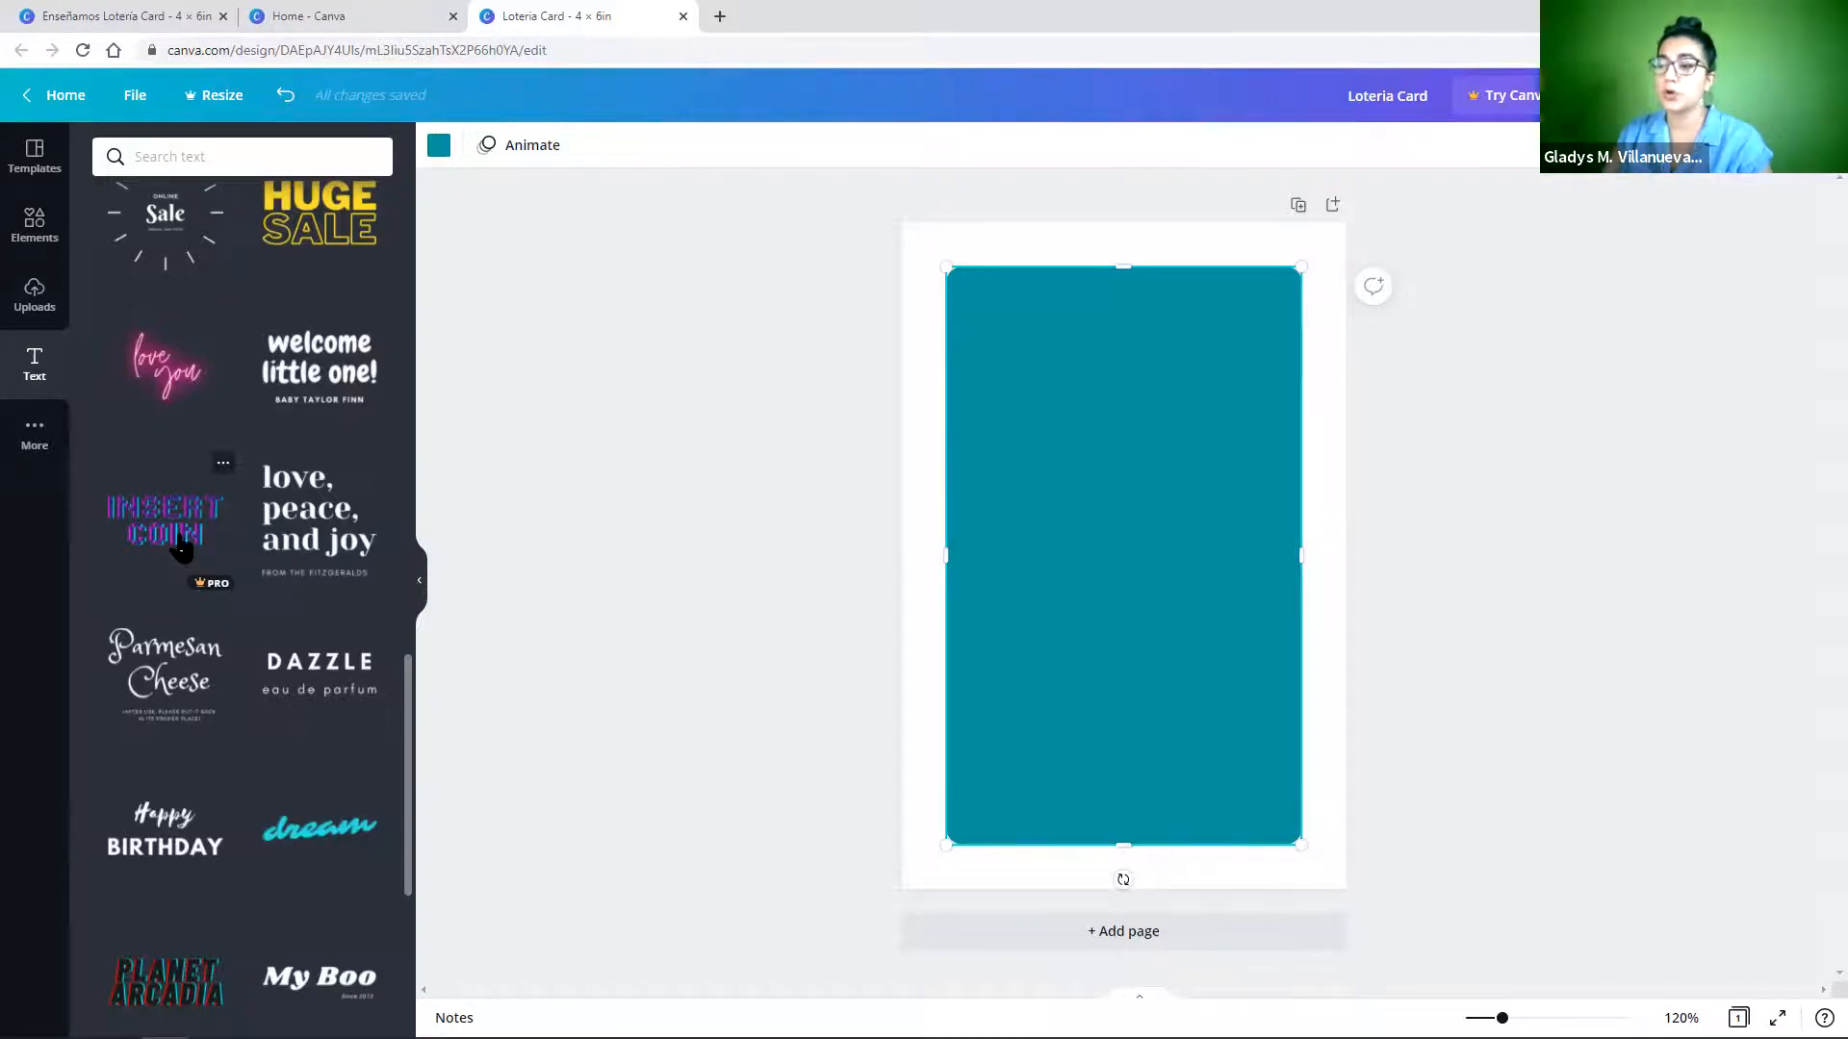
pyautogui.scroll(-1, 180, 549)
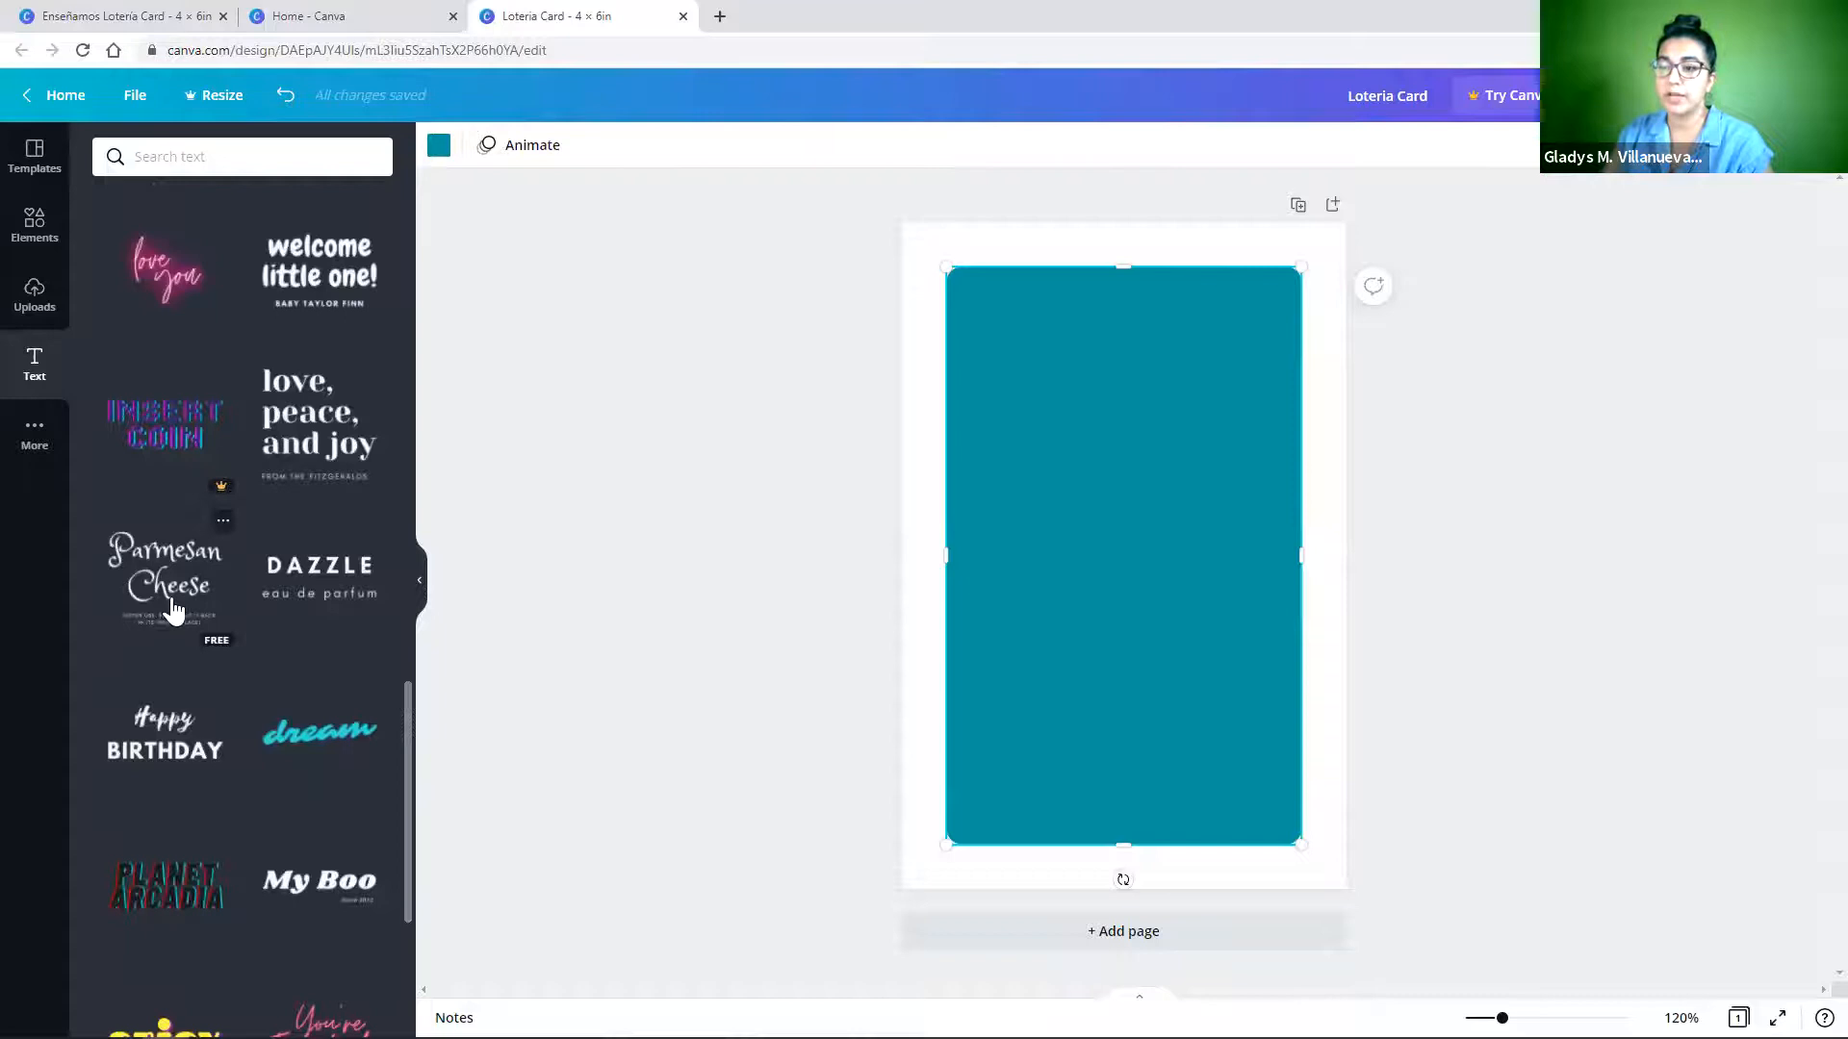
pyautogui.scroll(-3, 317, 724)
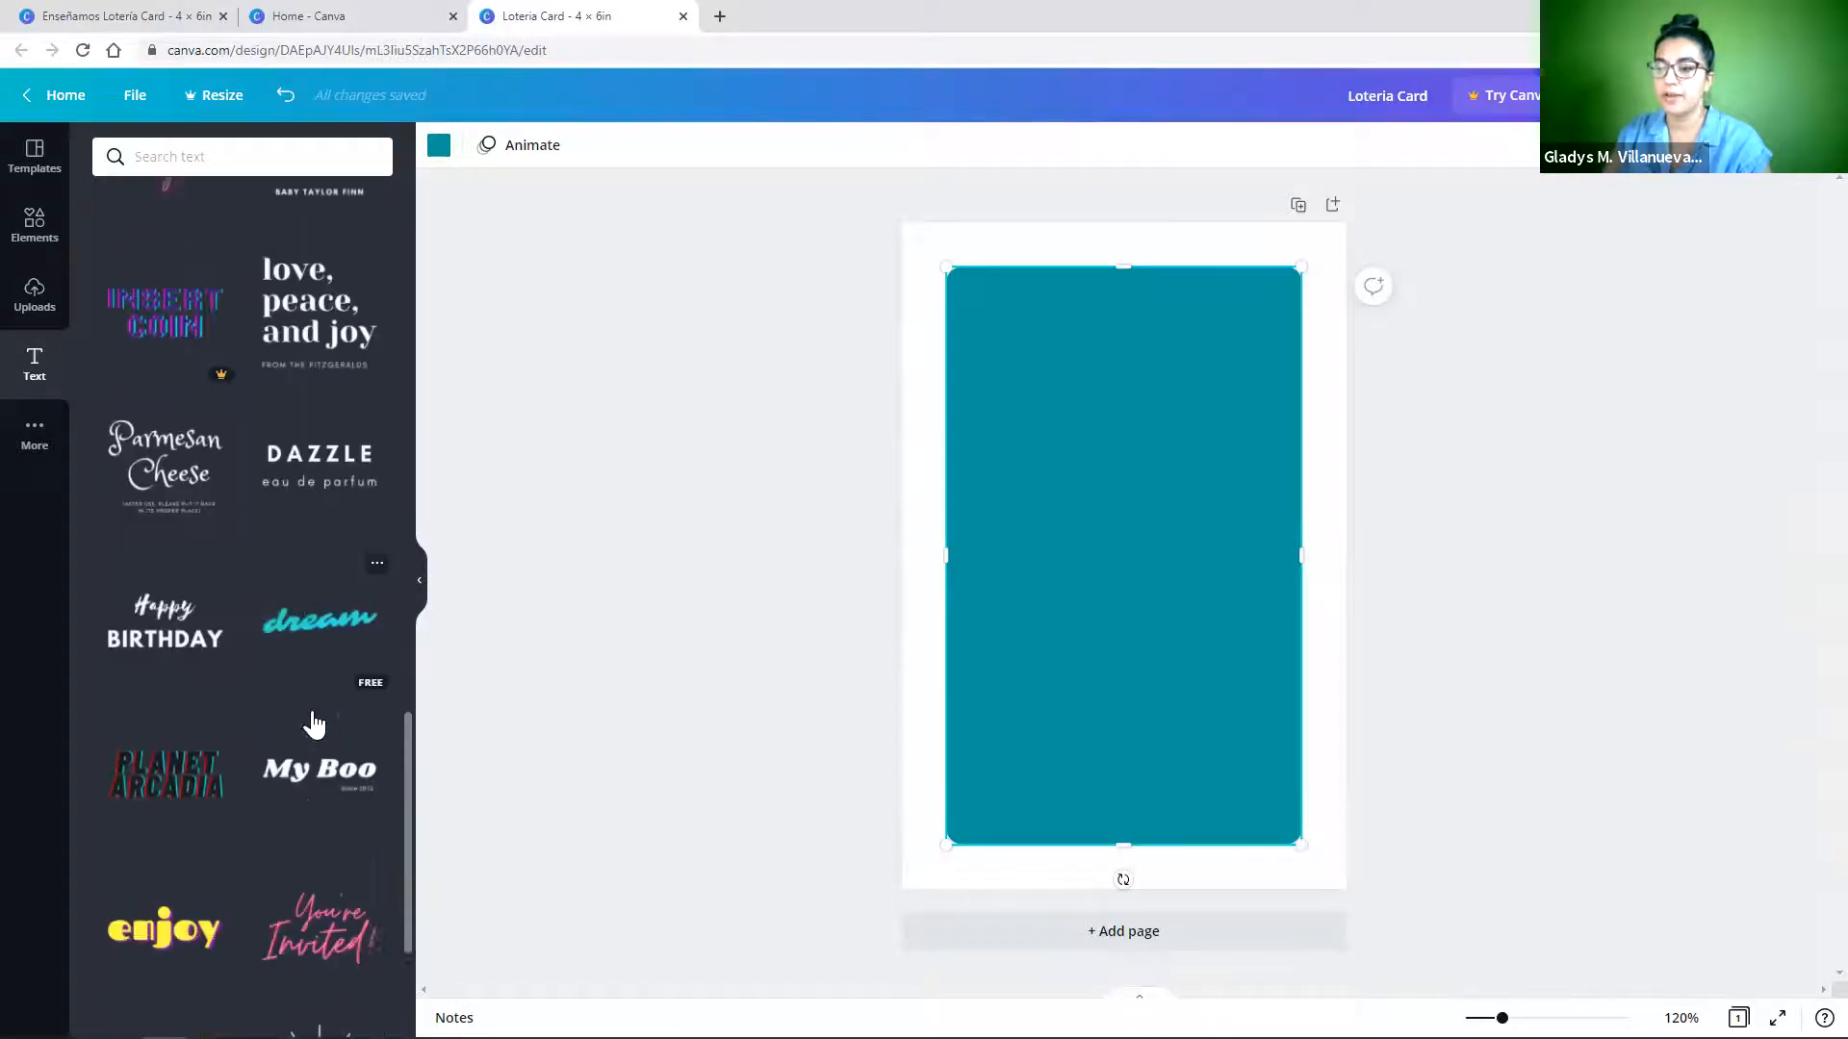
pyautogui.scroll(-2, 329, 713)
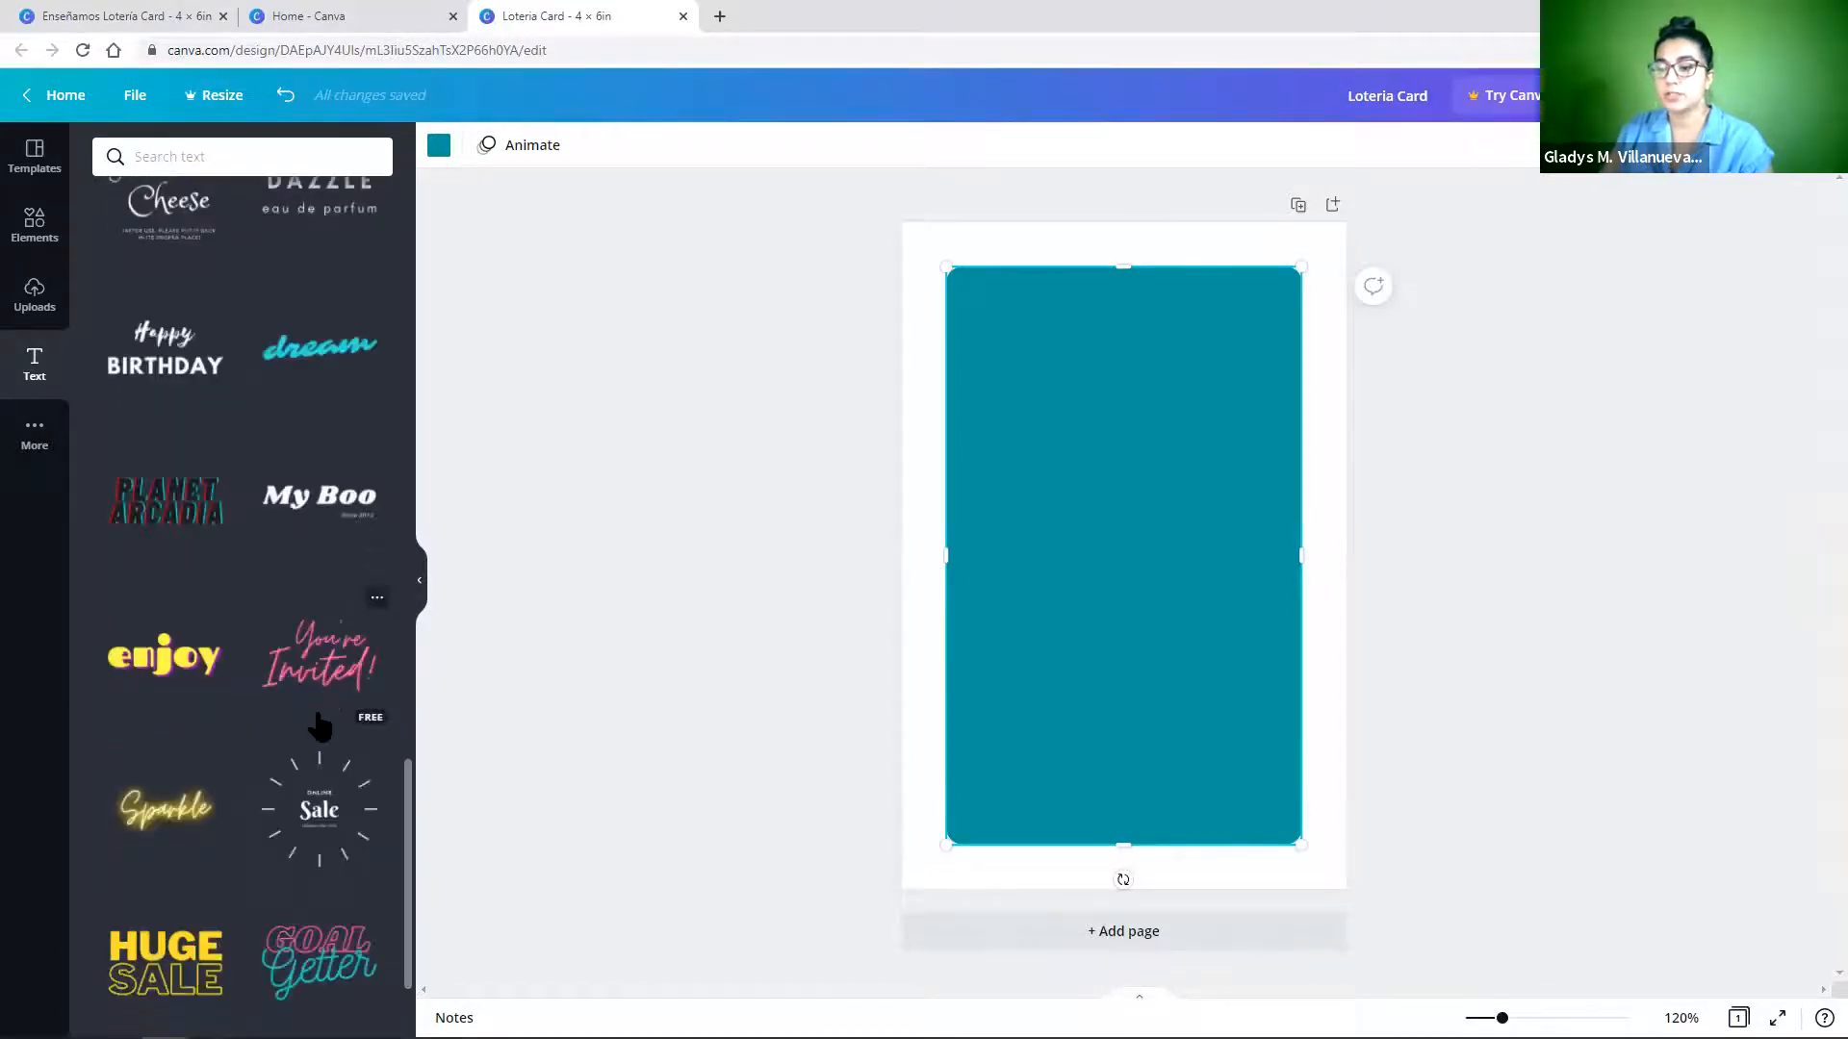
pyautogui.scroll(-2, 328, 717)
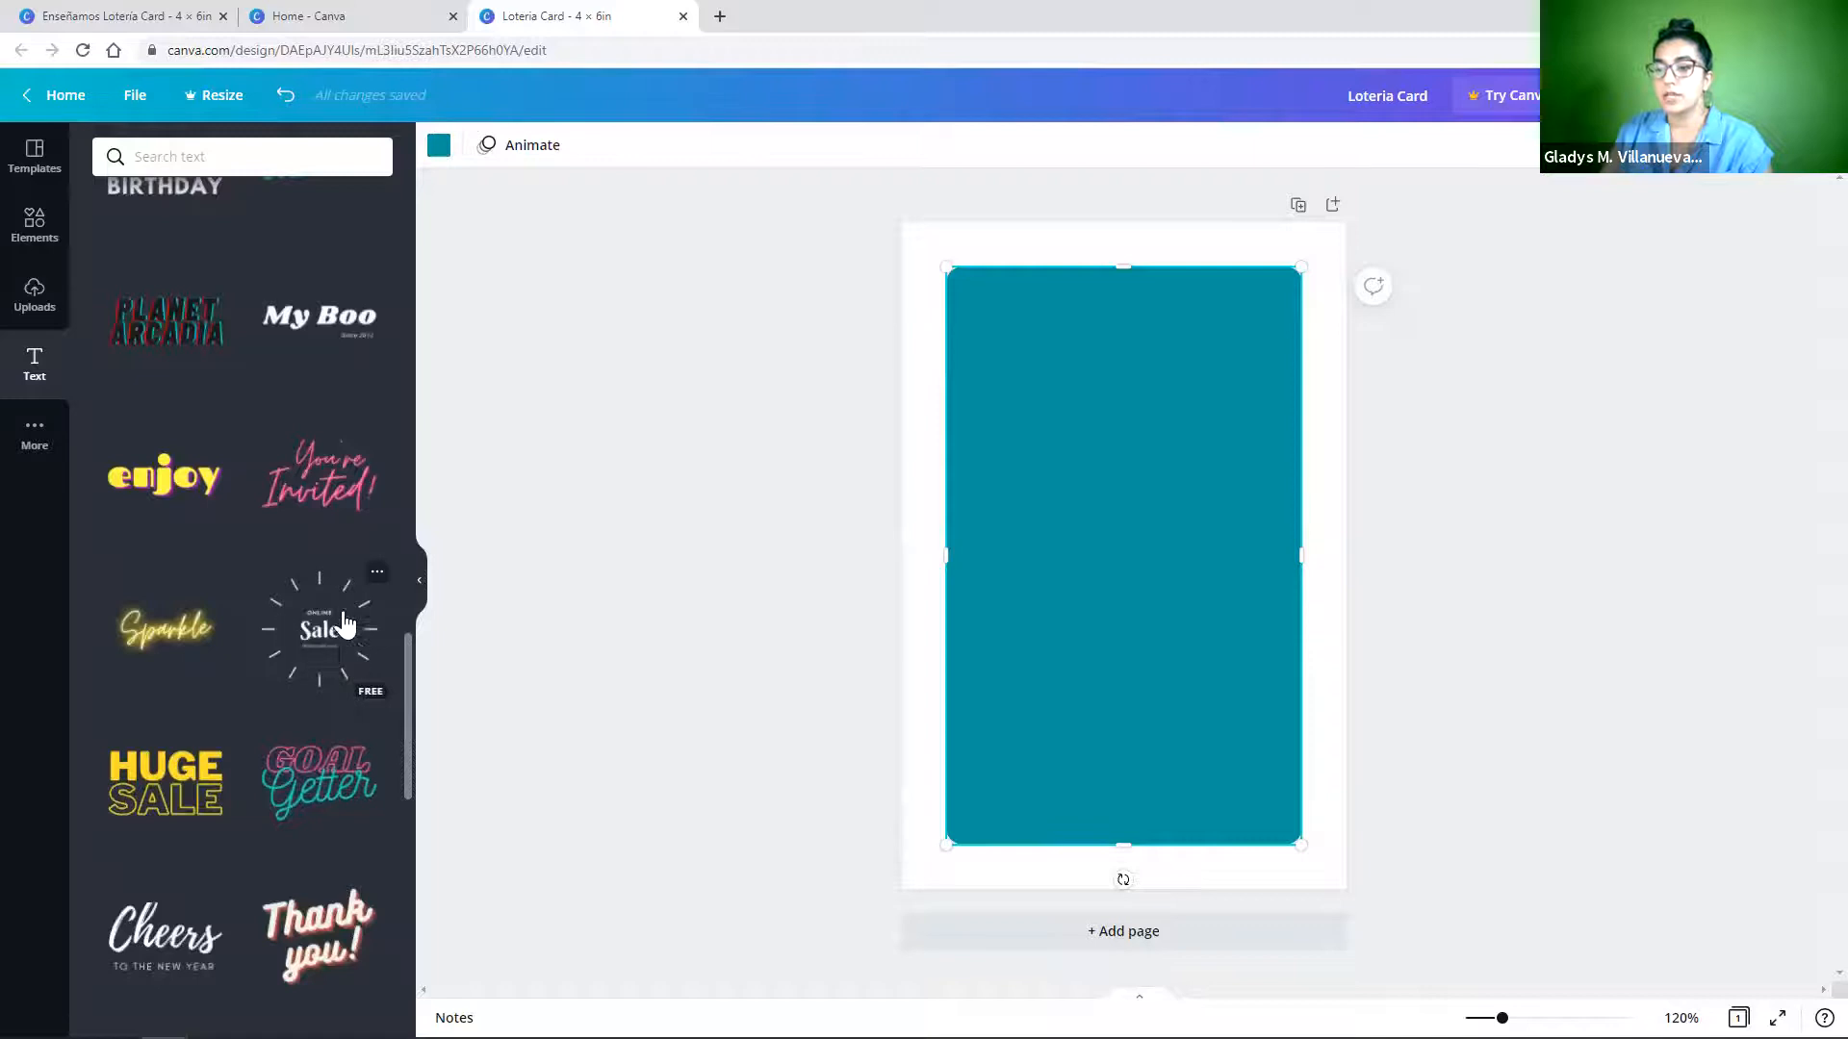
pyautogui.scroll(-4, 331, 672)
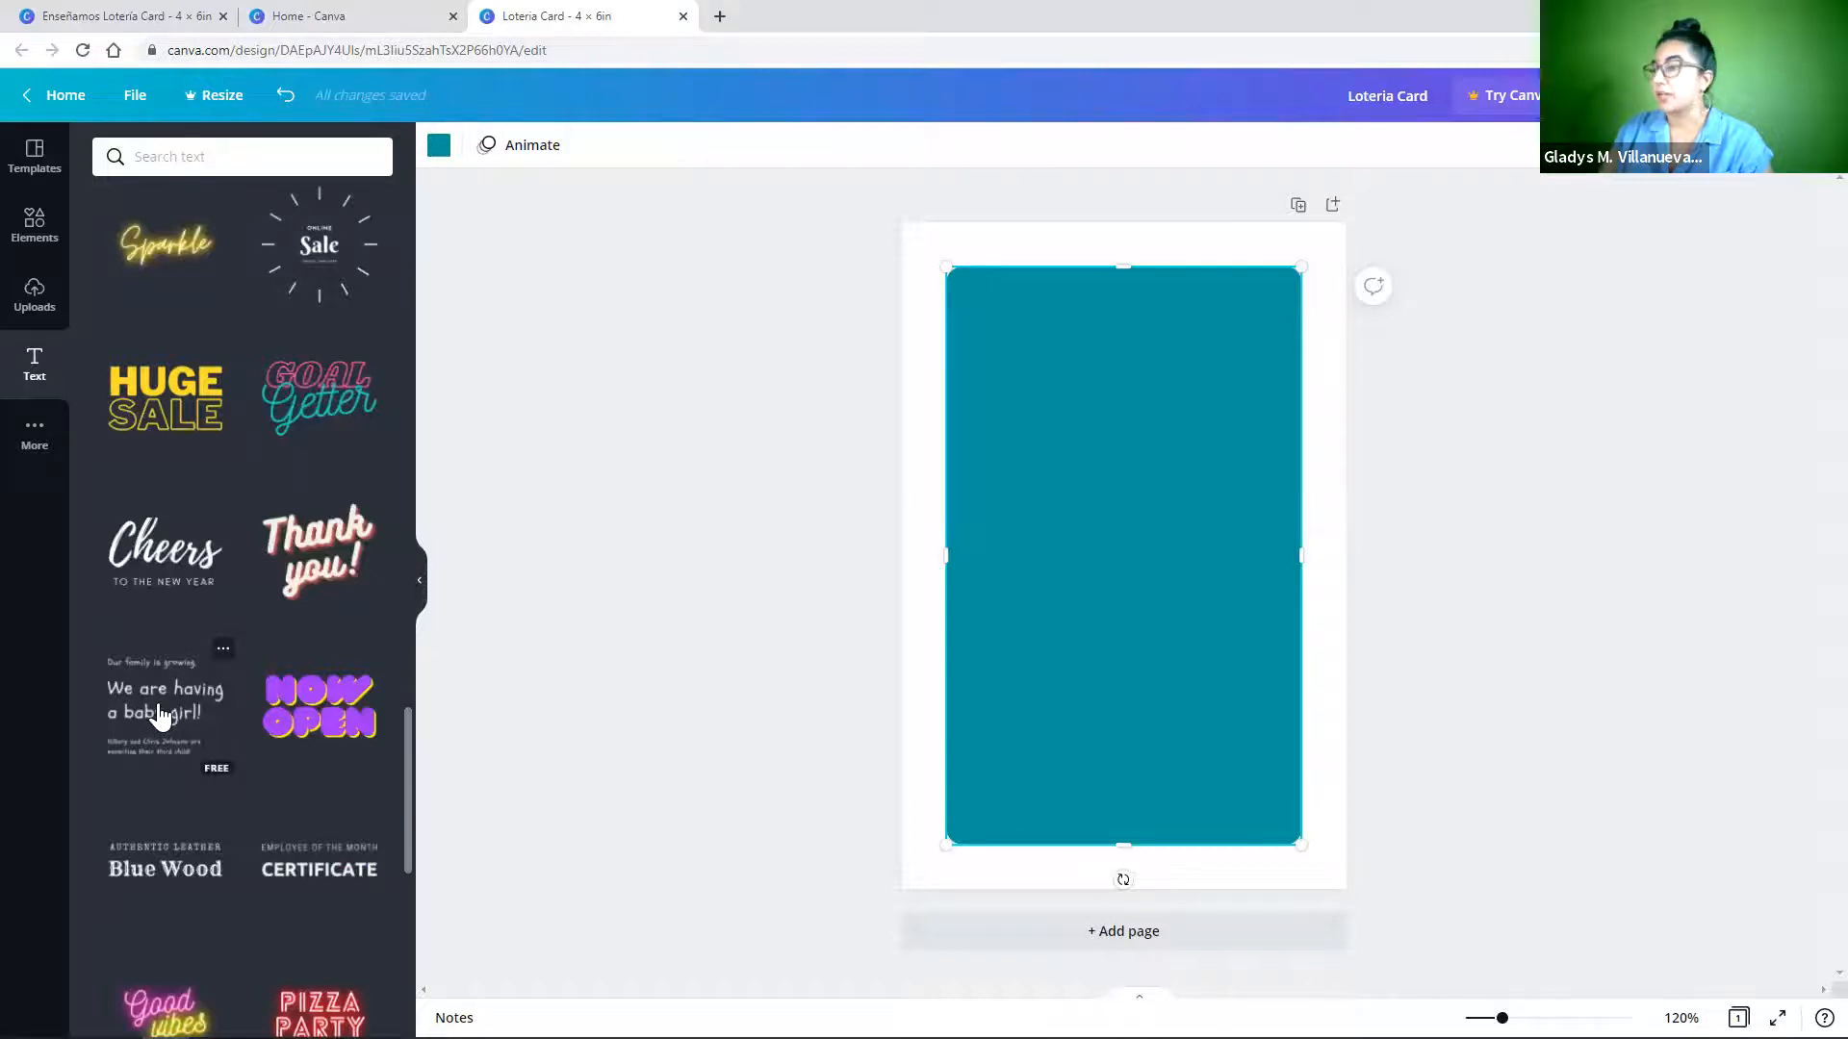
pyautogui.click(161, 717)
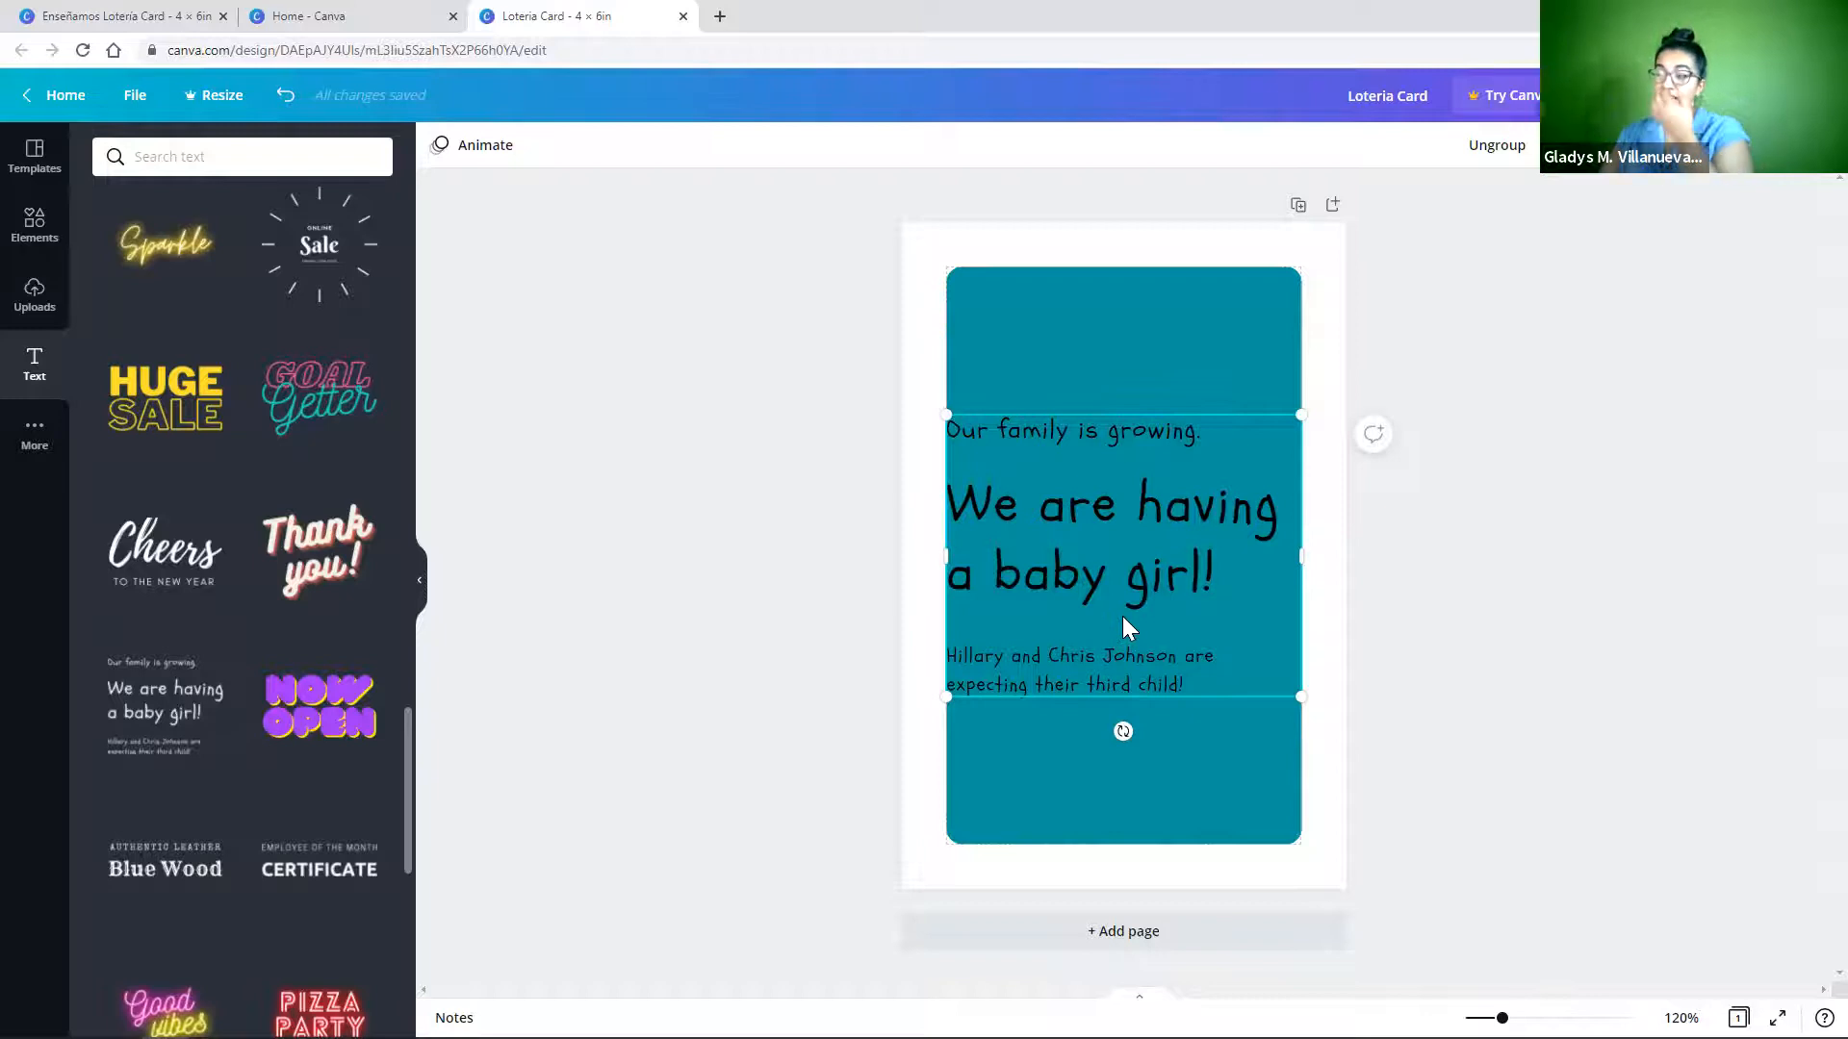
# Clear the "Our family is growing." line and delete the small text block below the large heading.
pyautogui.click(1140, 547)
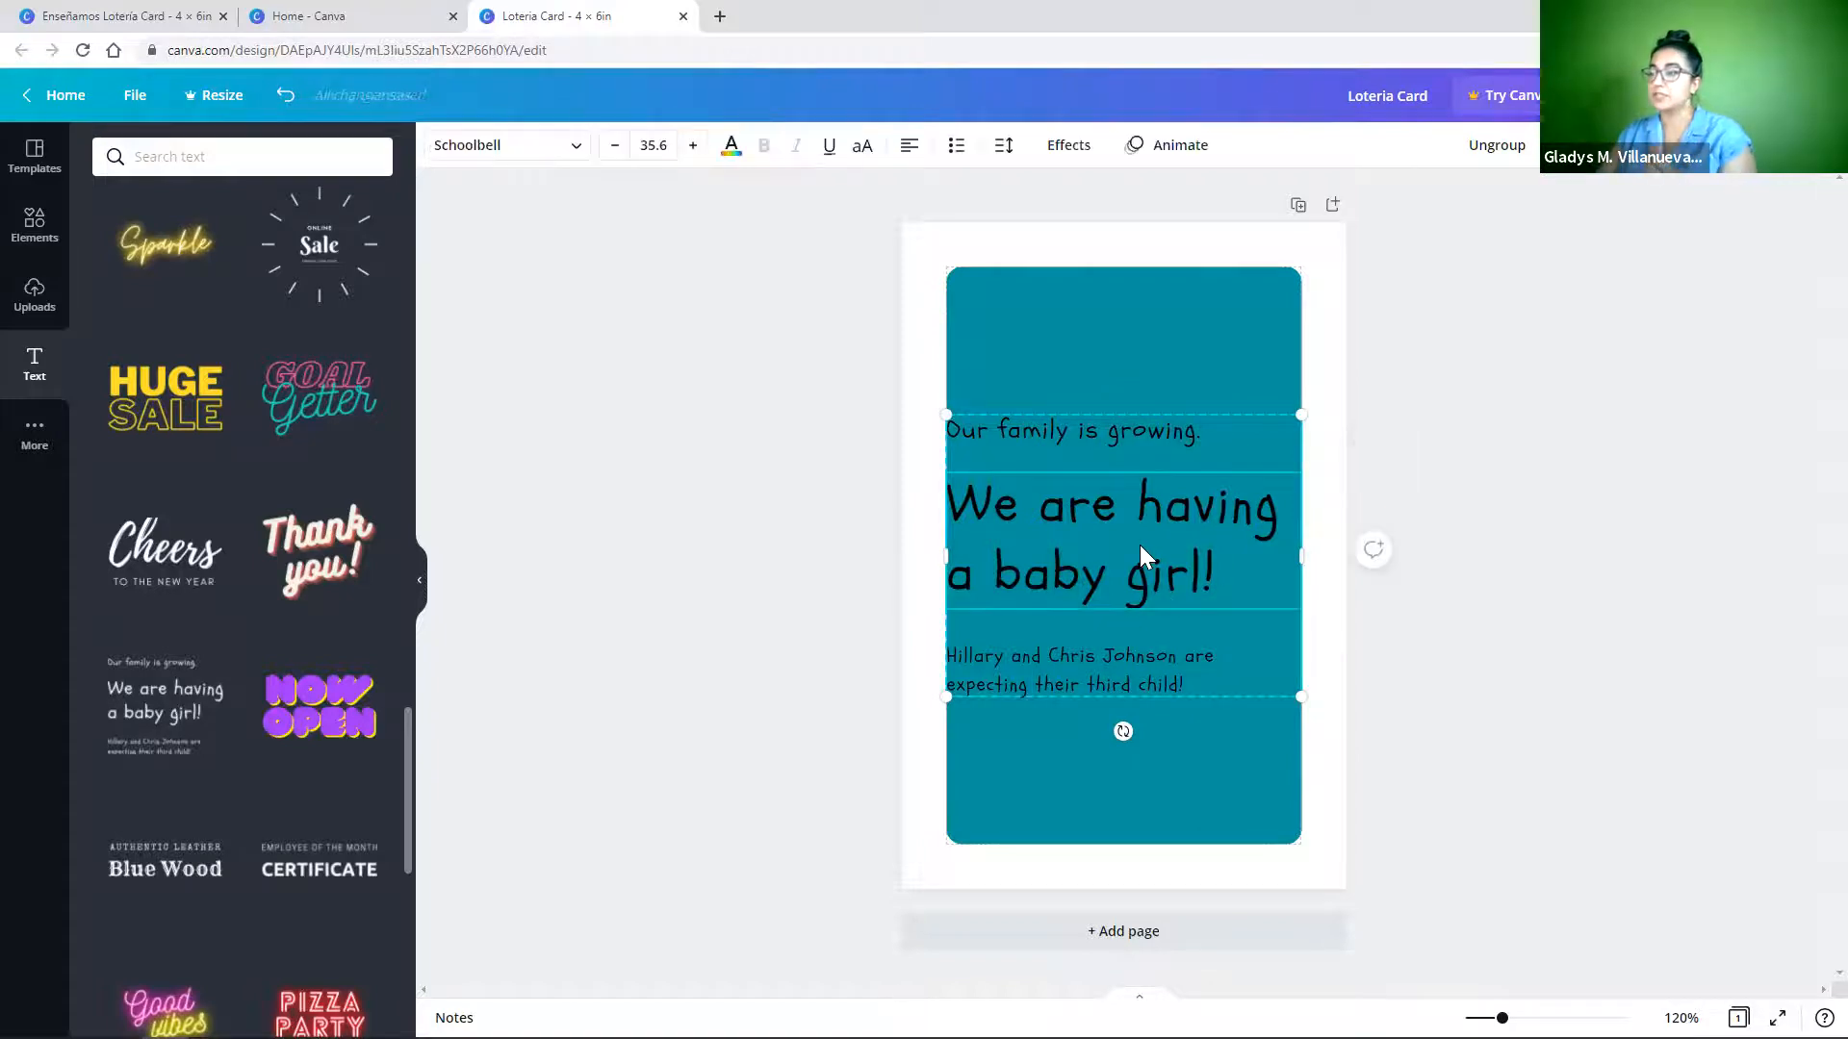
pyautogui.doubleClick(1140, 434)
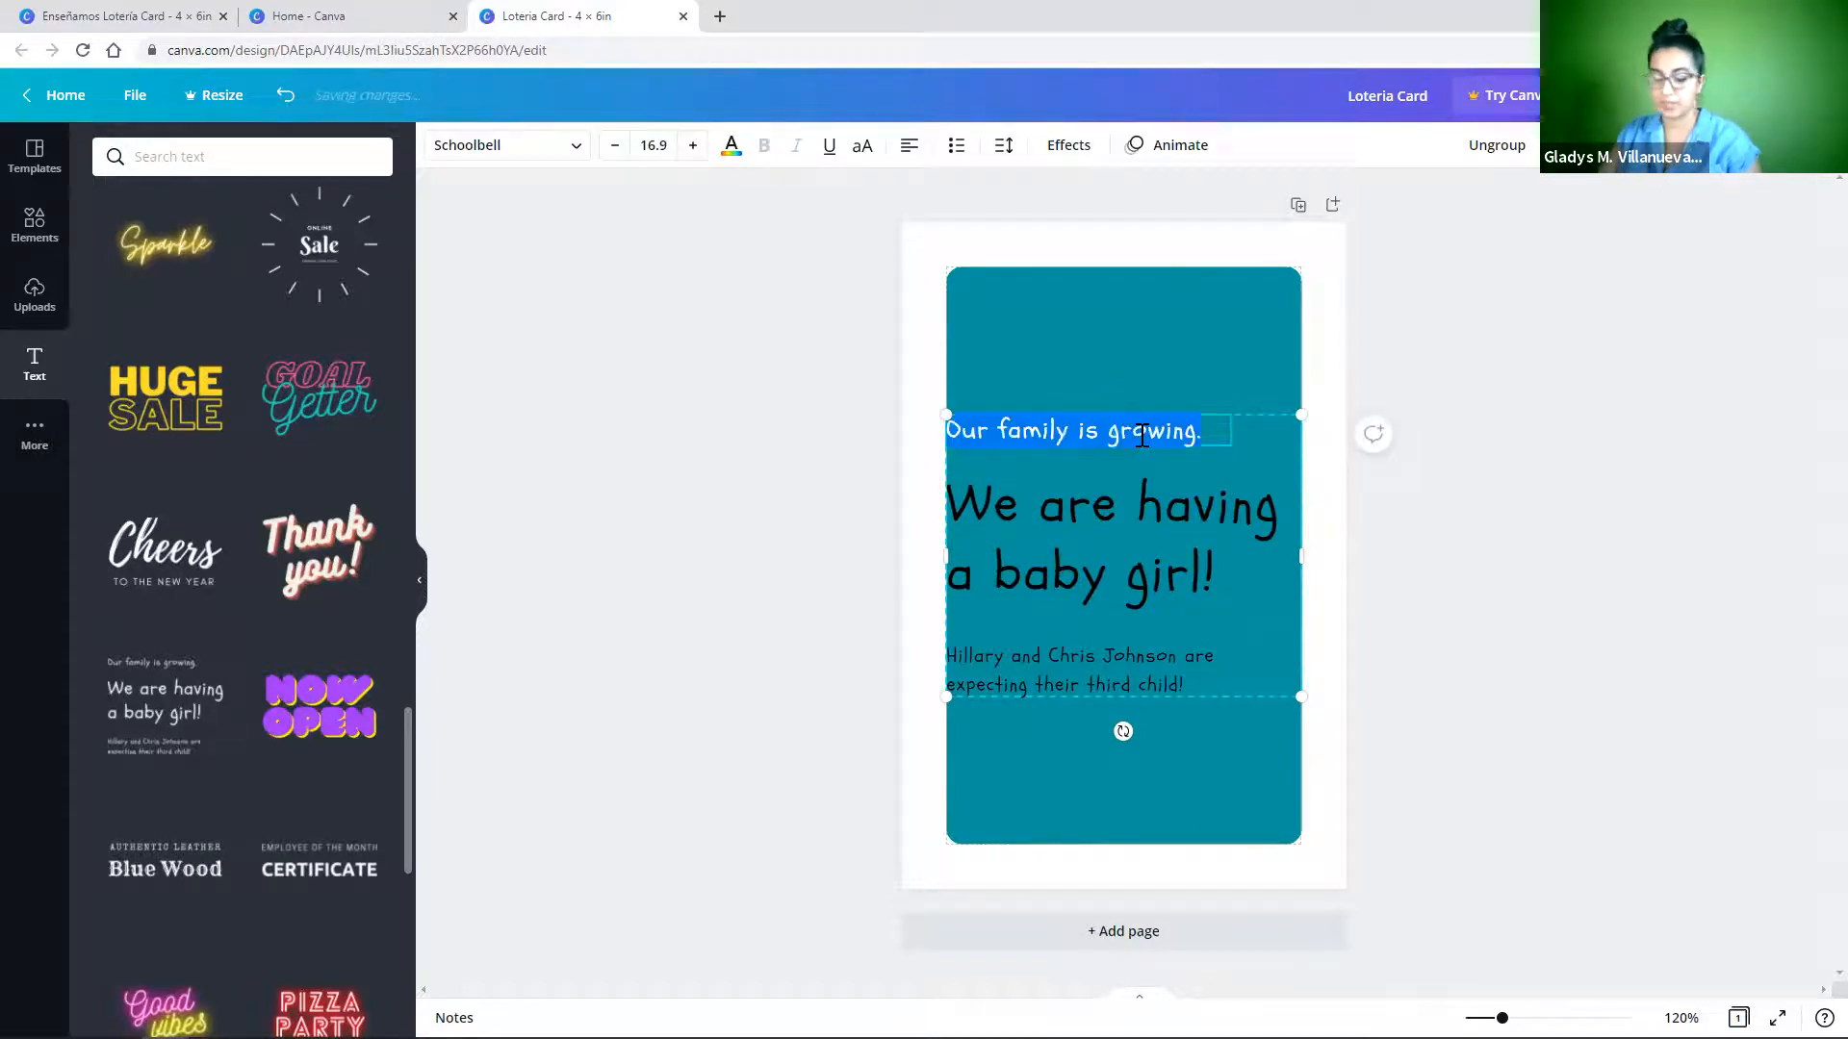
pyautogui.press('BackSpace')
pyautogui.click(1151, 380)
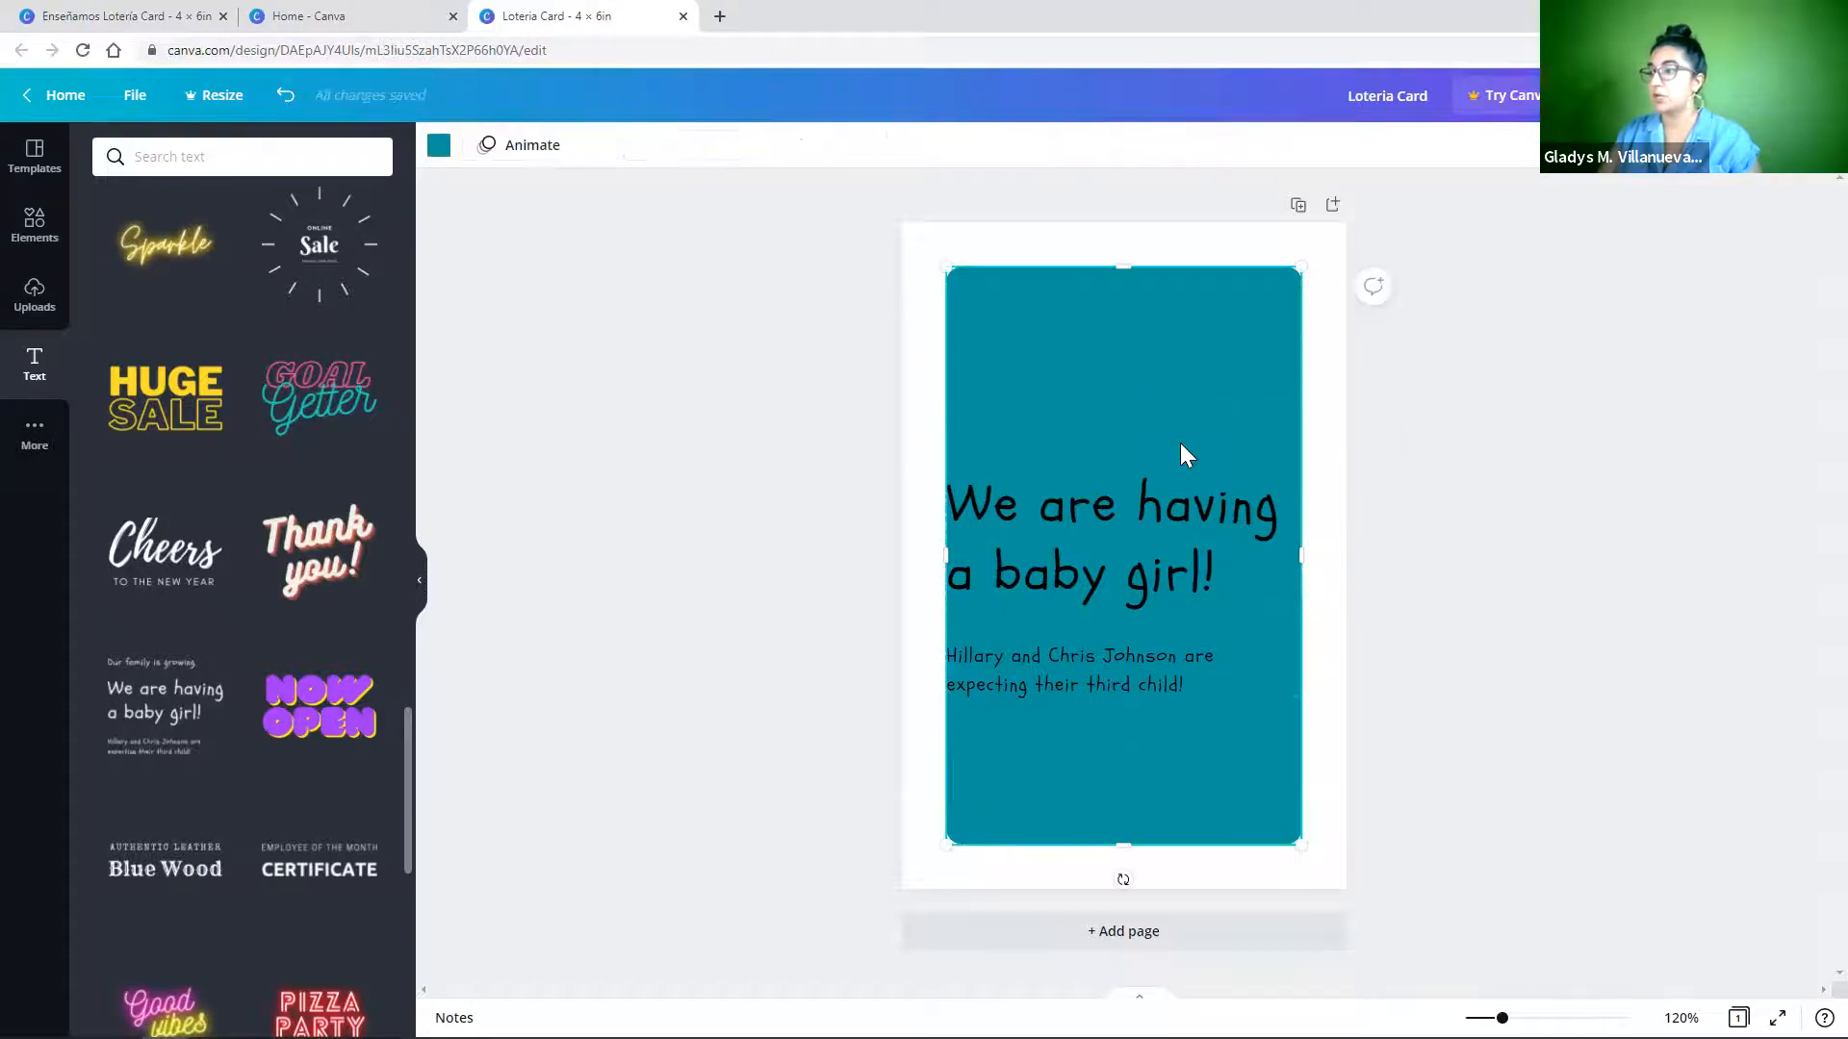
pyautogui.click(1106, 662)
pyautogui.press('Delete')
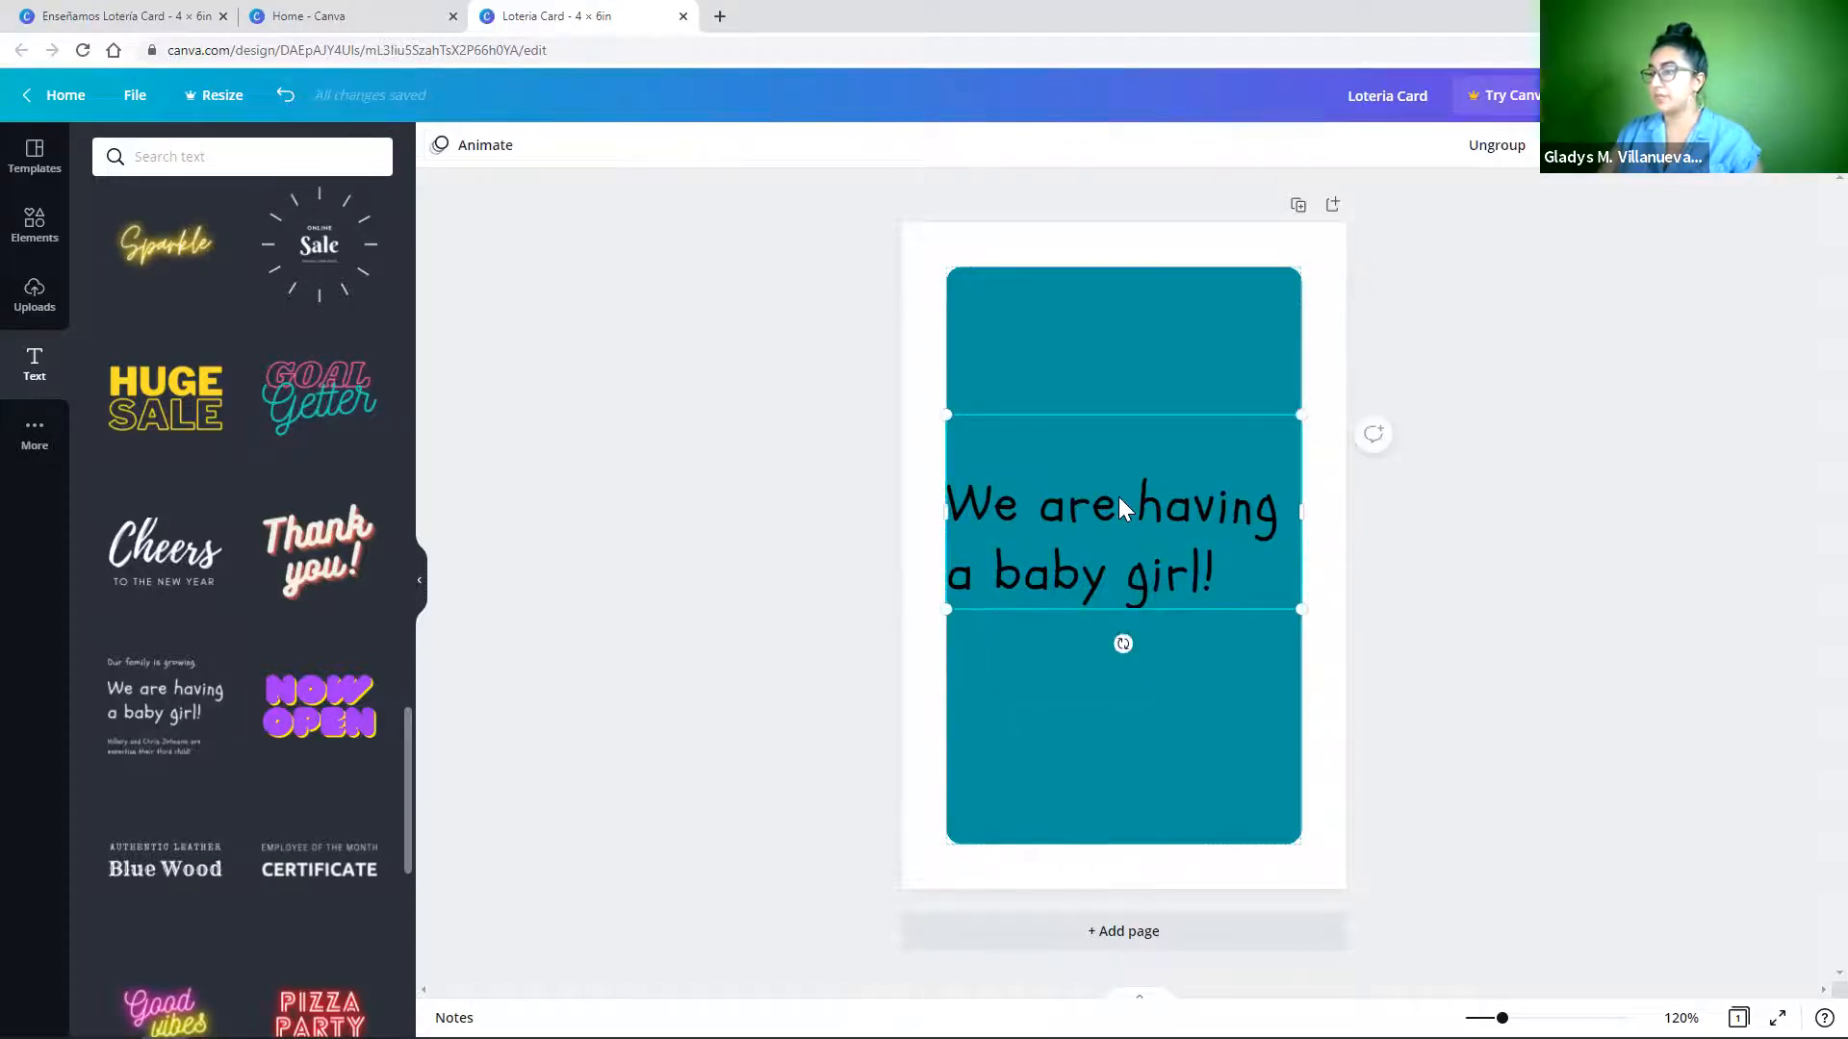
# Replace the large heading's sample text with "Loteria Card".
pyautogui.click(1127, 529)
pyautogui.click(1133, 542)
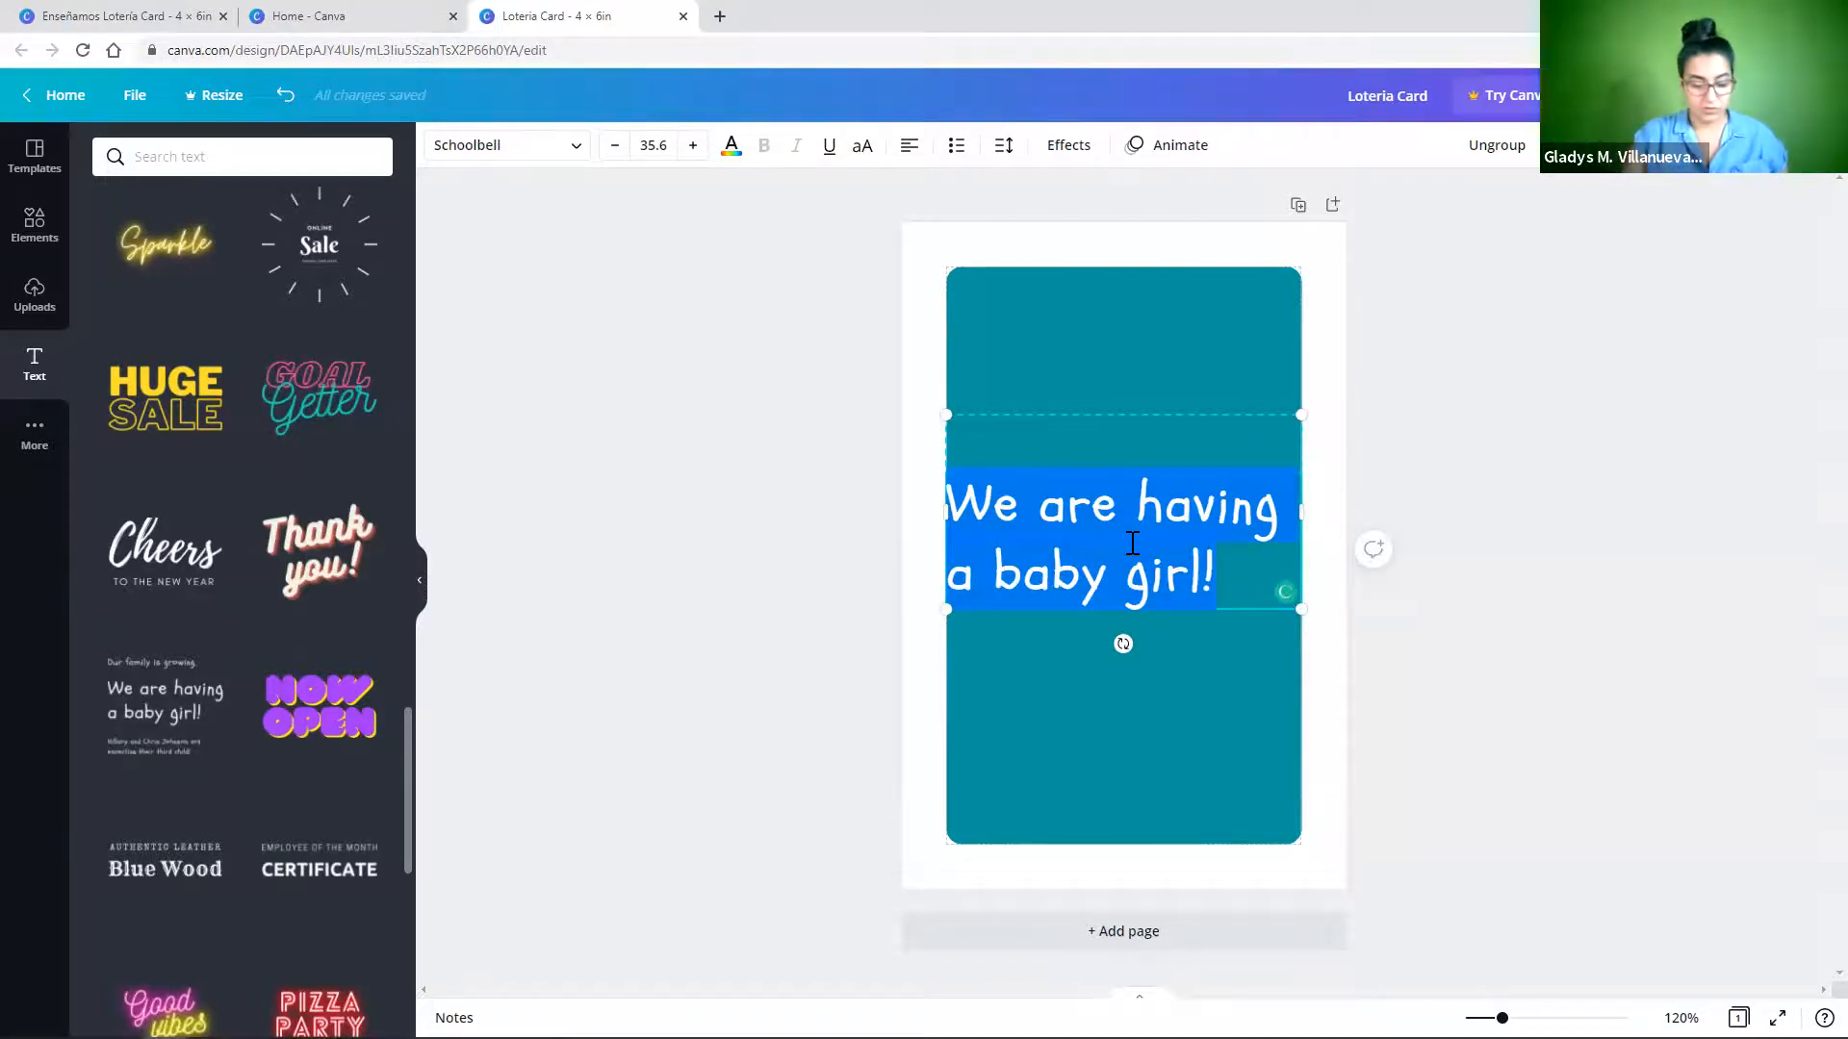
pyautogui.write('Loteria')
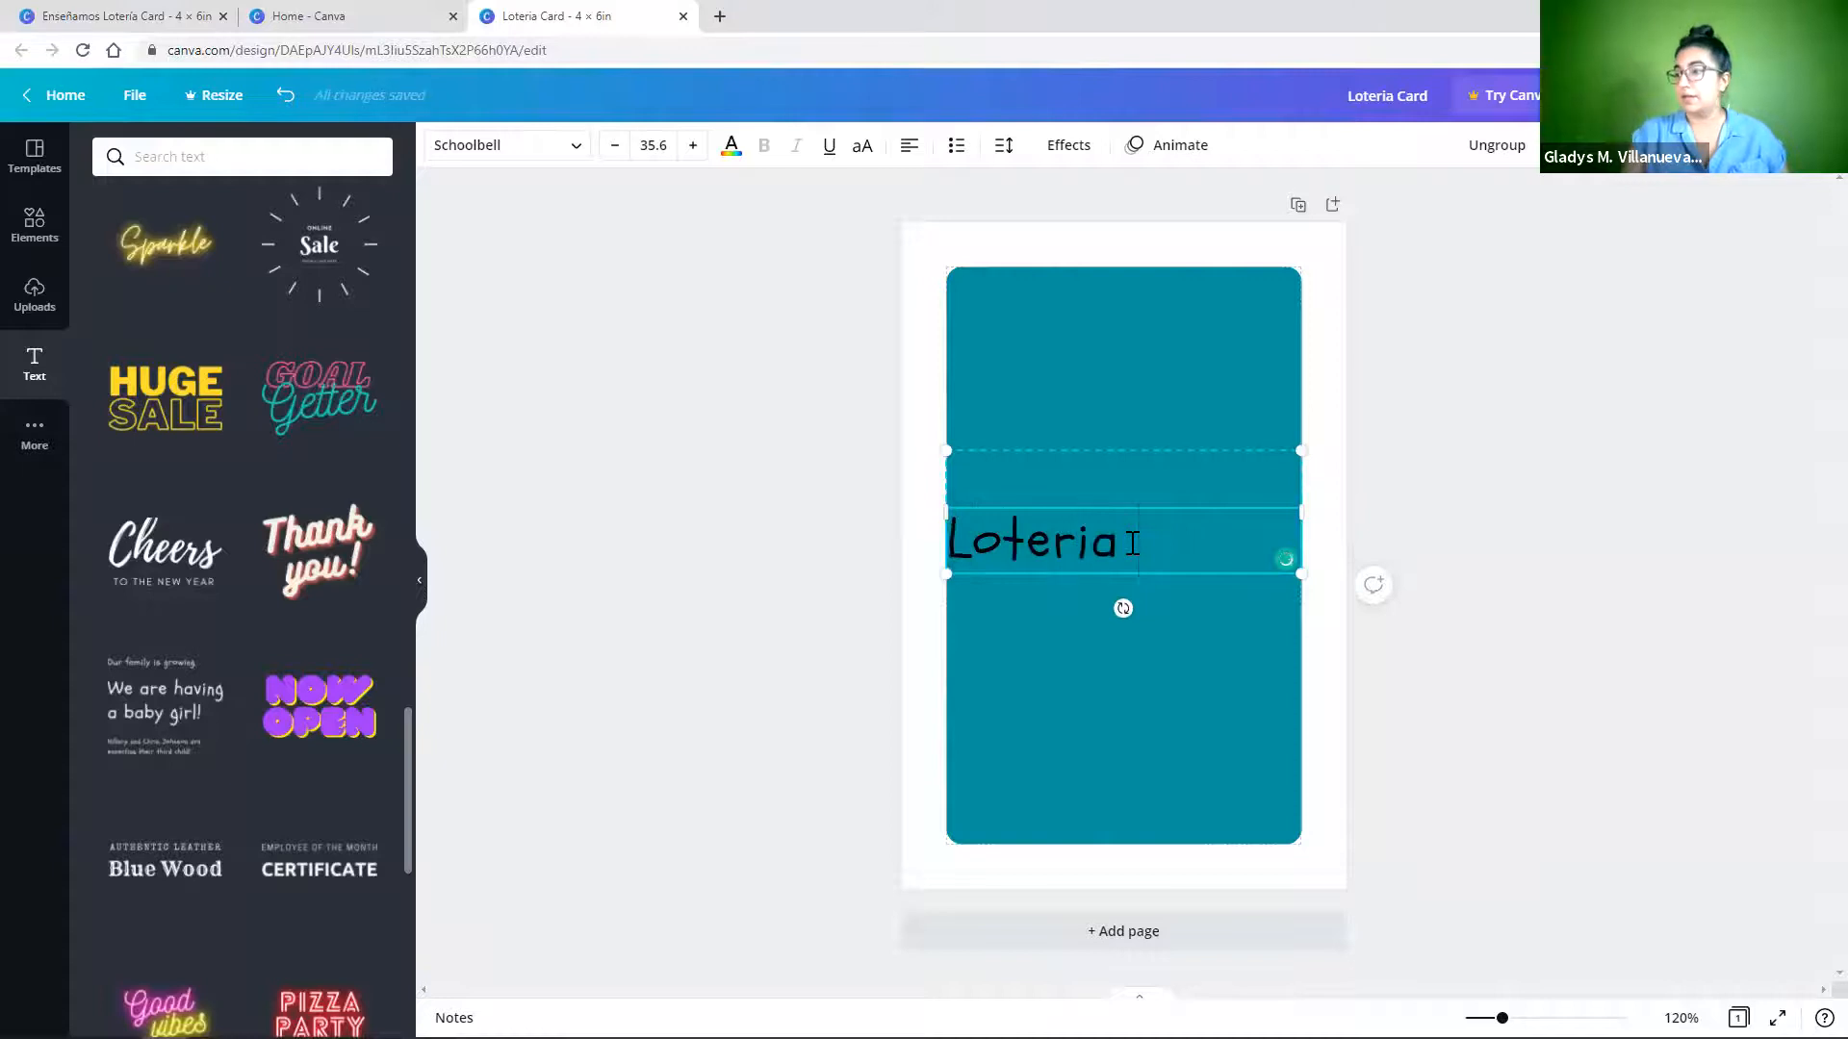
pyautogui.write(' Card')
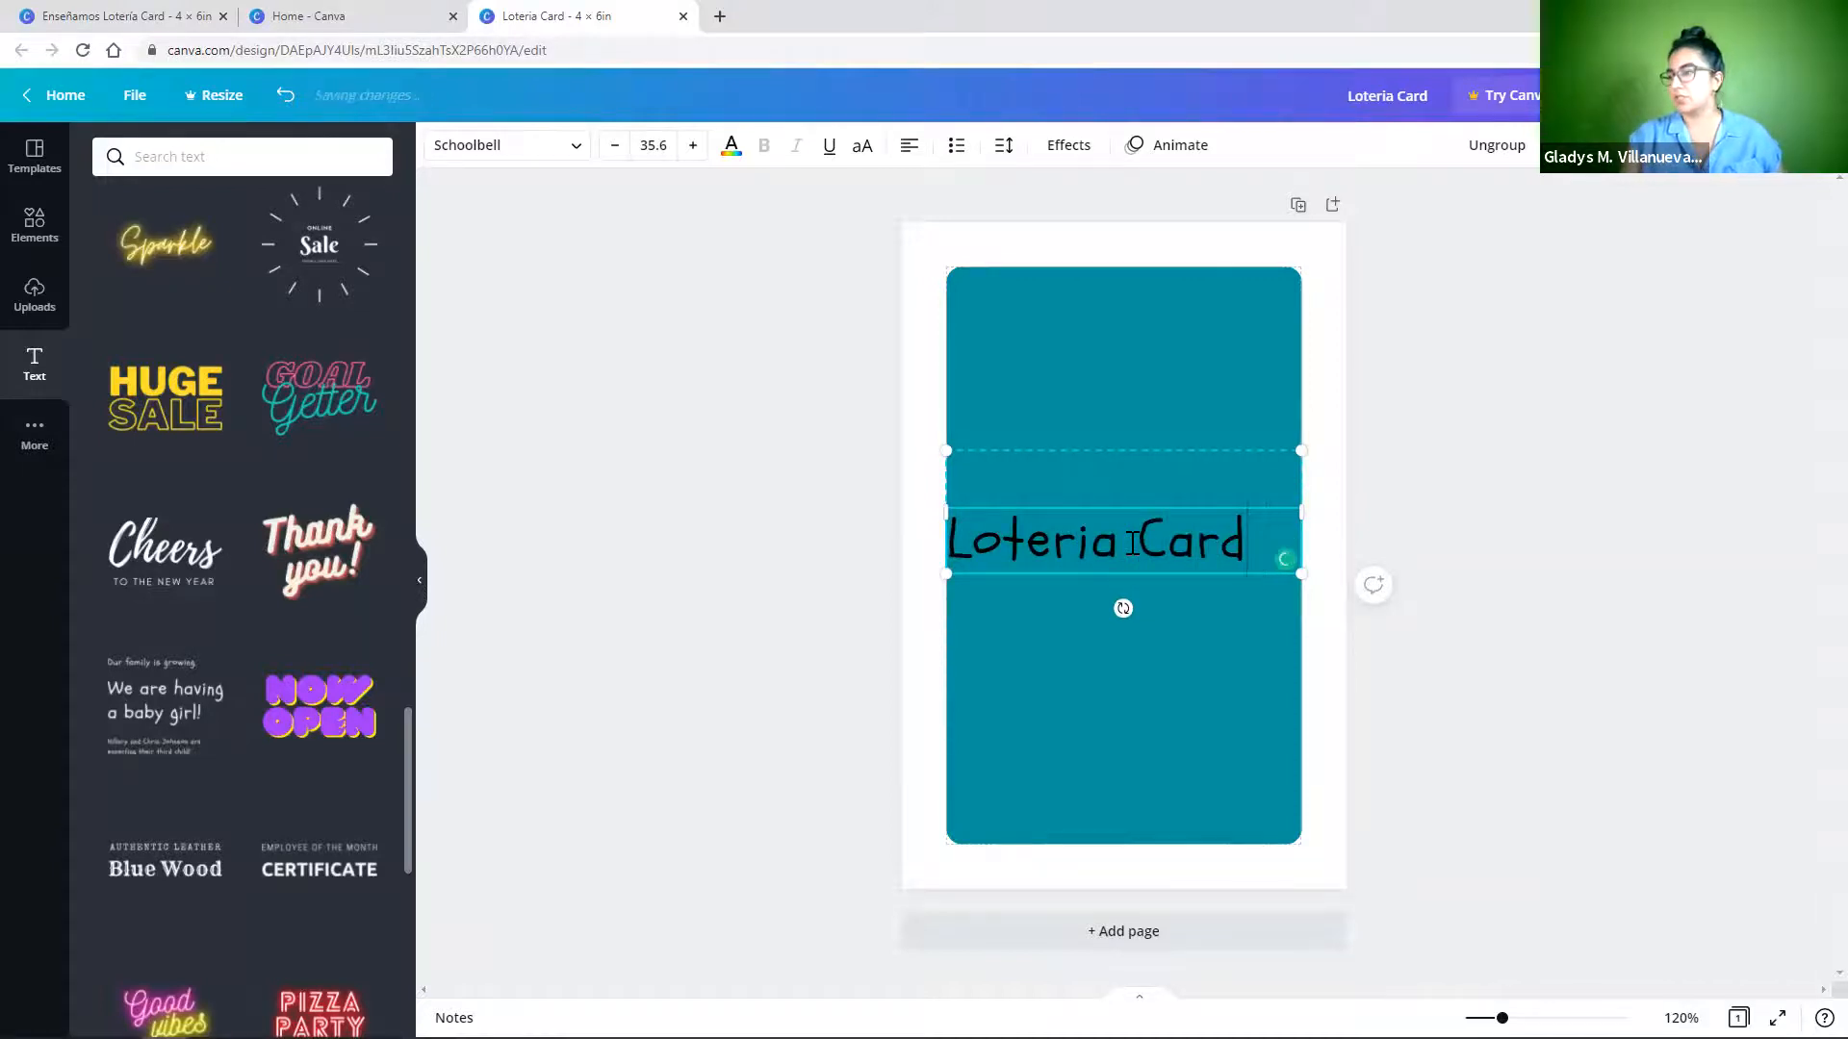
# Centre-align the "Loteria Card" heading and set its font to Special Elite.
pyautogui.click(909, 150)
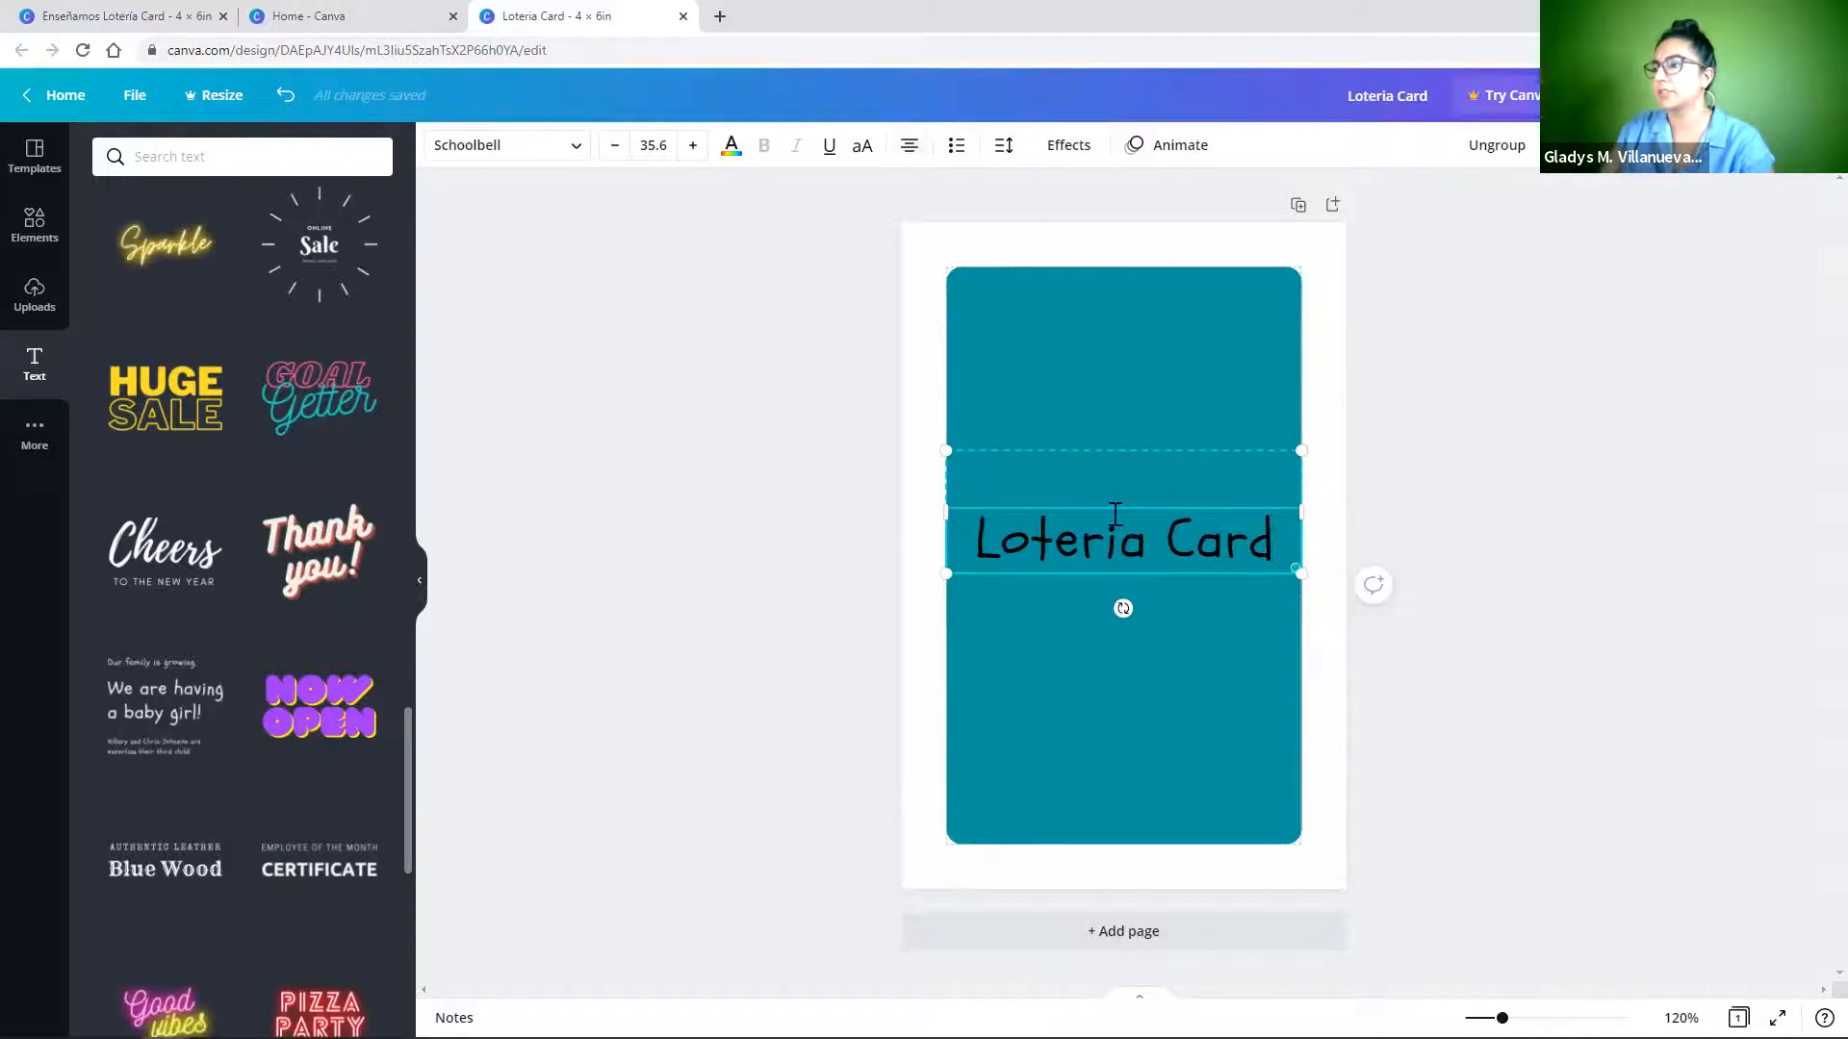
pyautogui.click(564, 154)
pyautogui.click(227, 289)
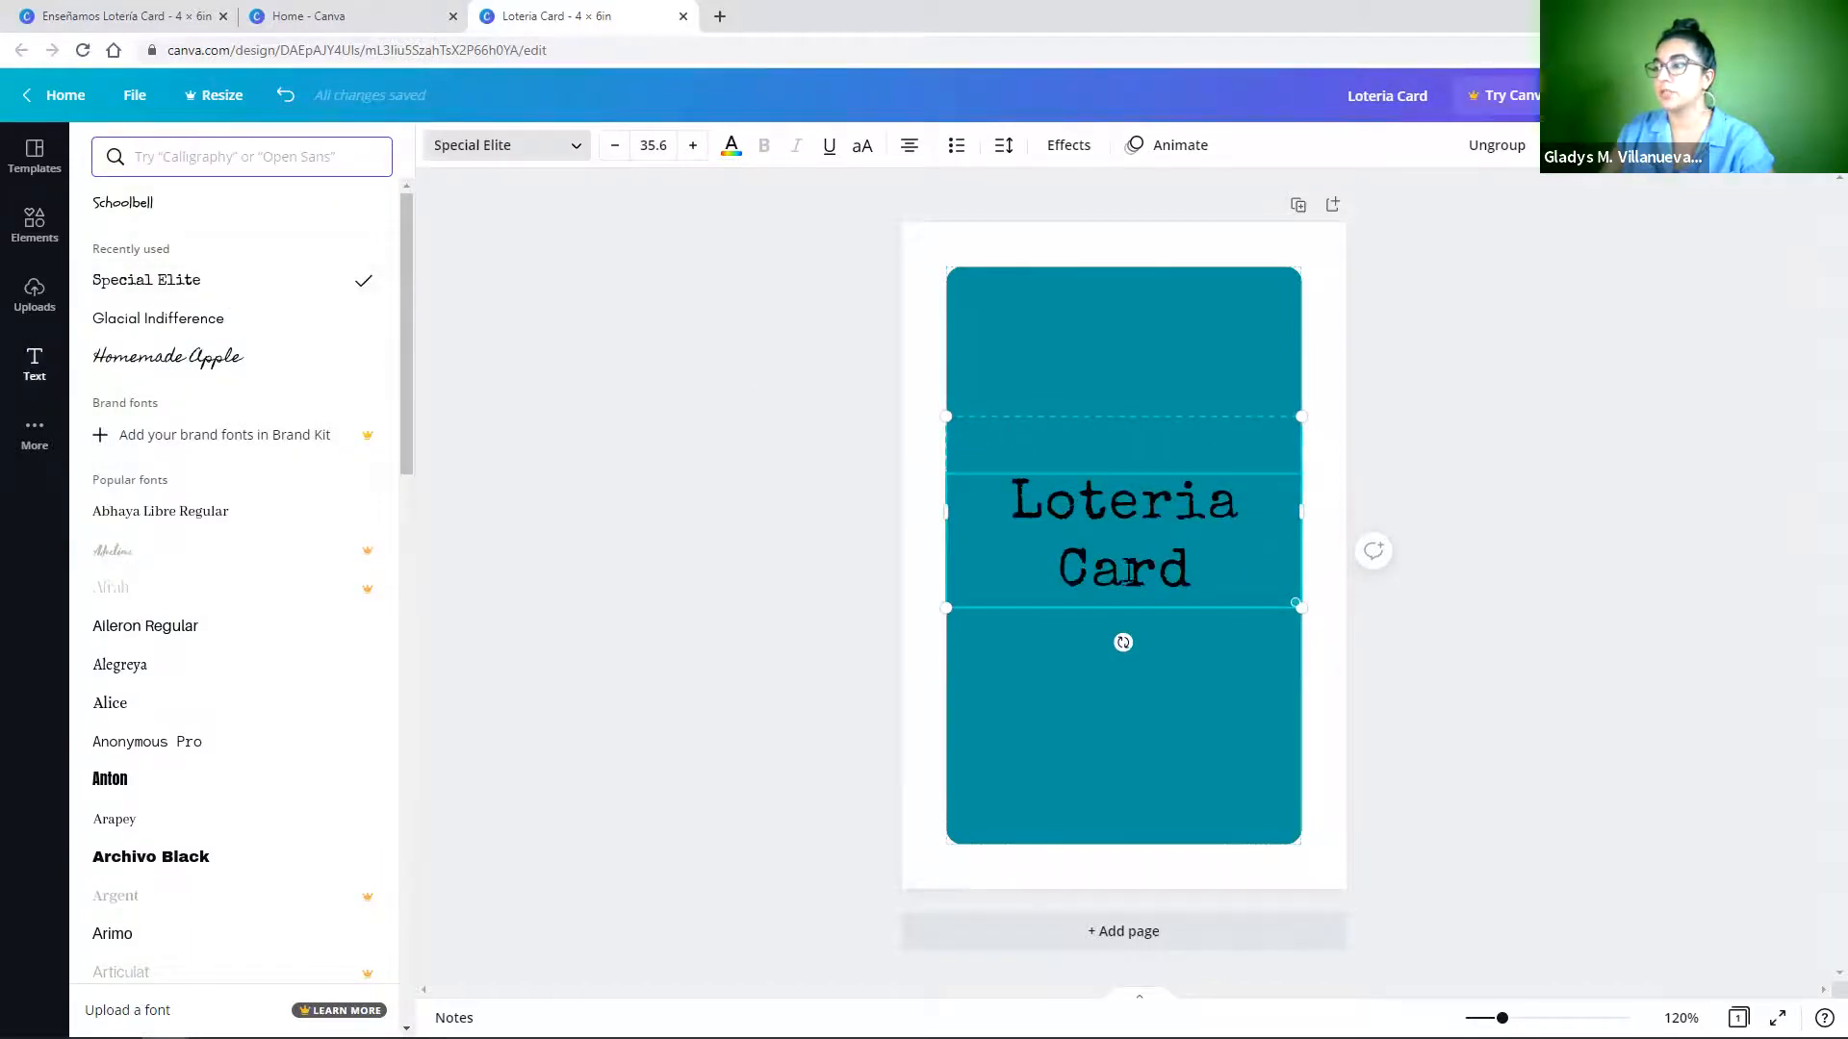
# Add the word "Sample" on a new line below "Card" in the heading.
pyautogui.click(1228, 563)
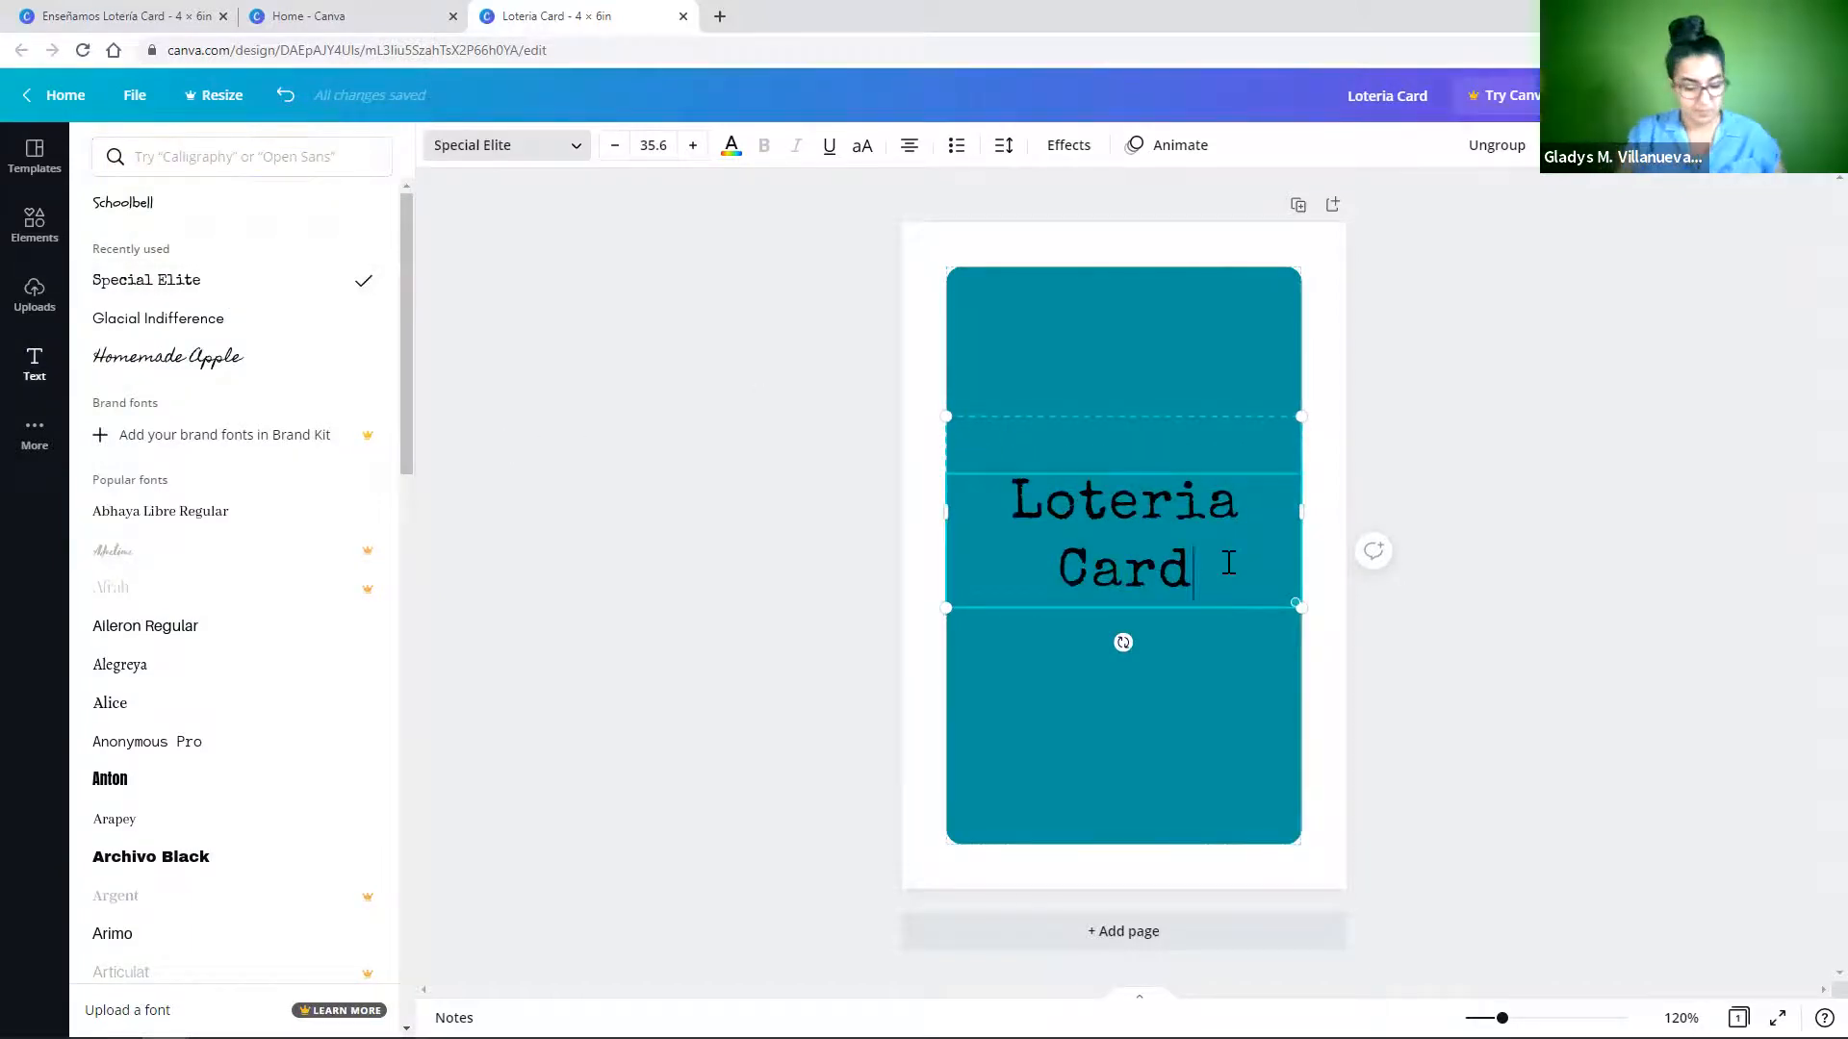
pyautogui.press('Return')
pyautogui.write('SAmple')
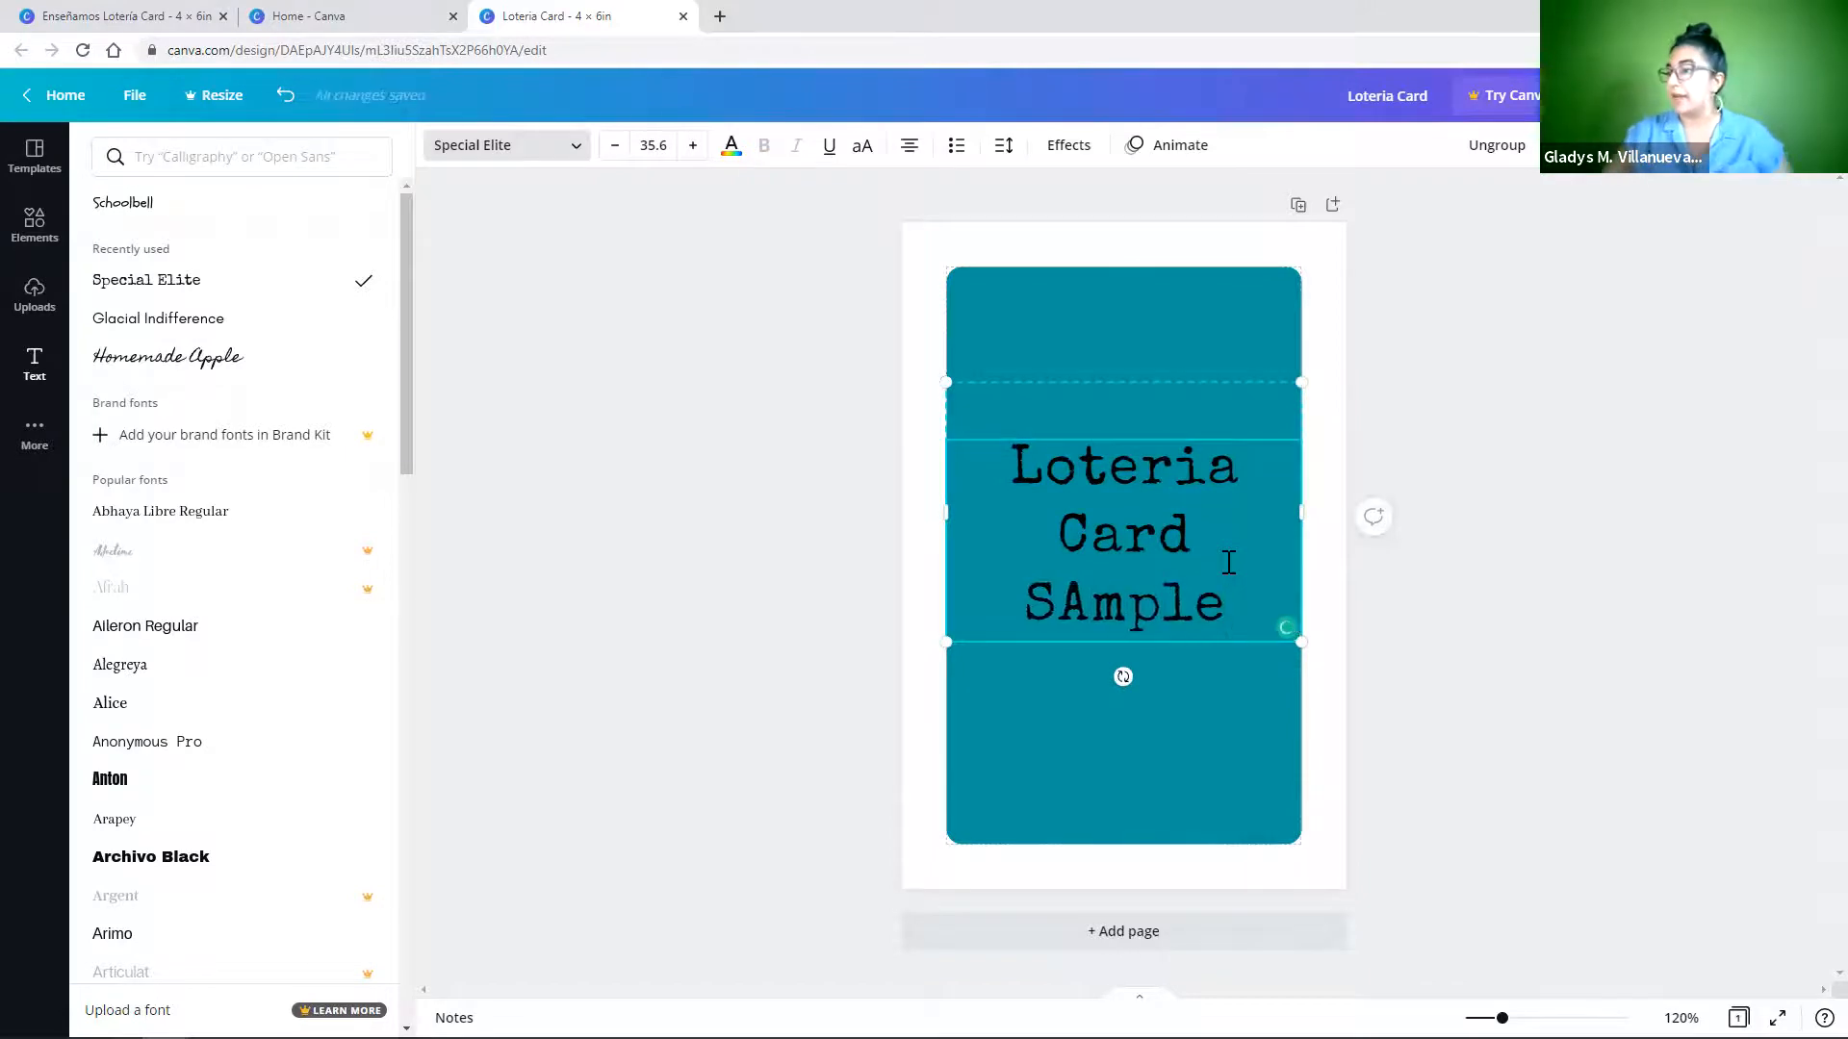
pyautogui.press('BackSpace')
pyautogui.write('a')
# Ungroup the text boxes and move the empty small one above the heading, near the teal rectangle's upper edge.
pyautogui.click(1116, 389)
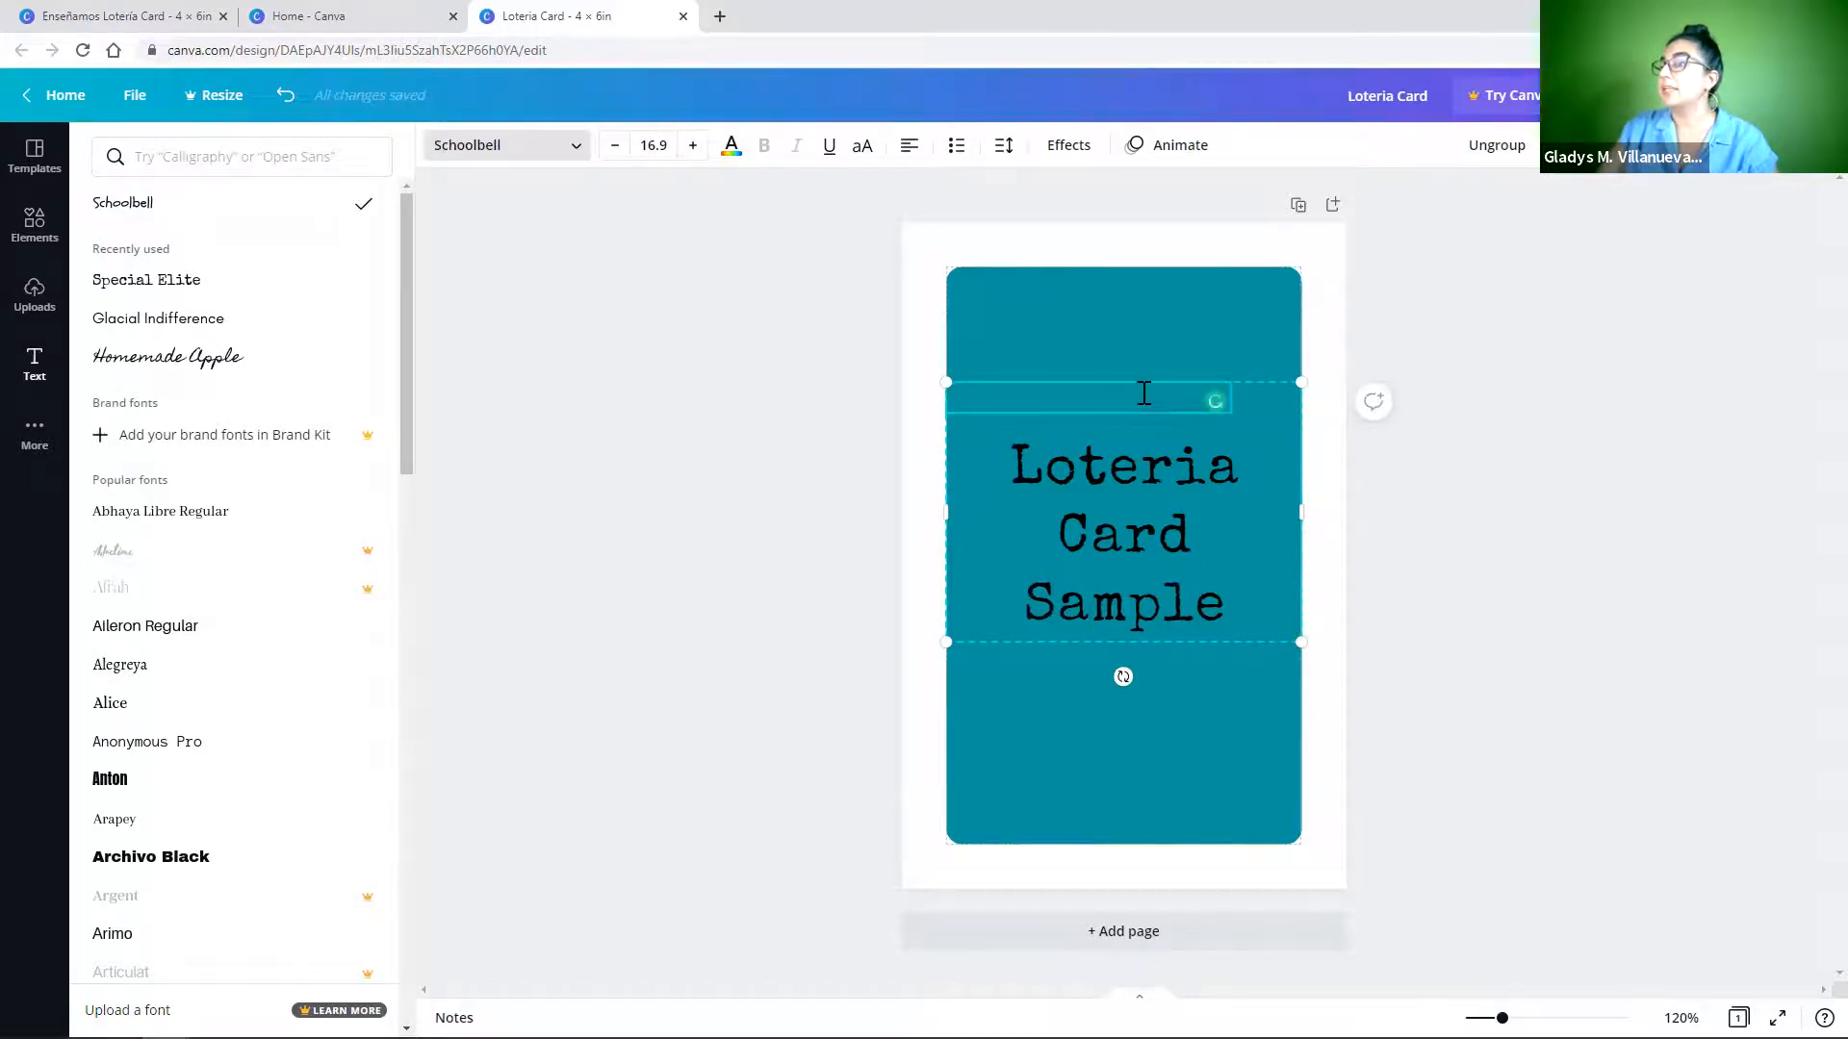
pyautogui.click(1152, 597)
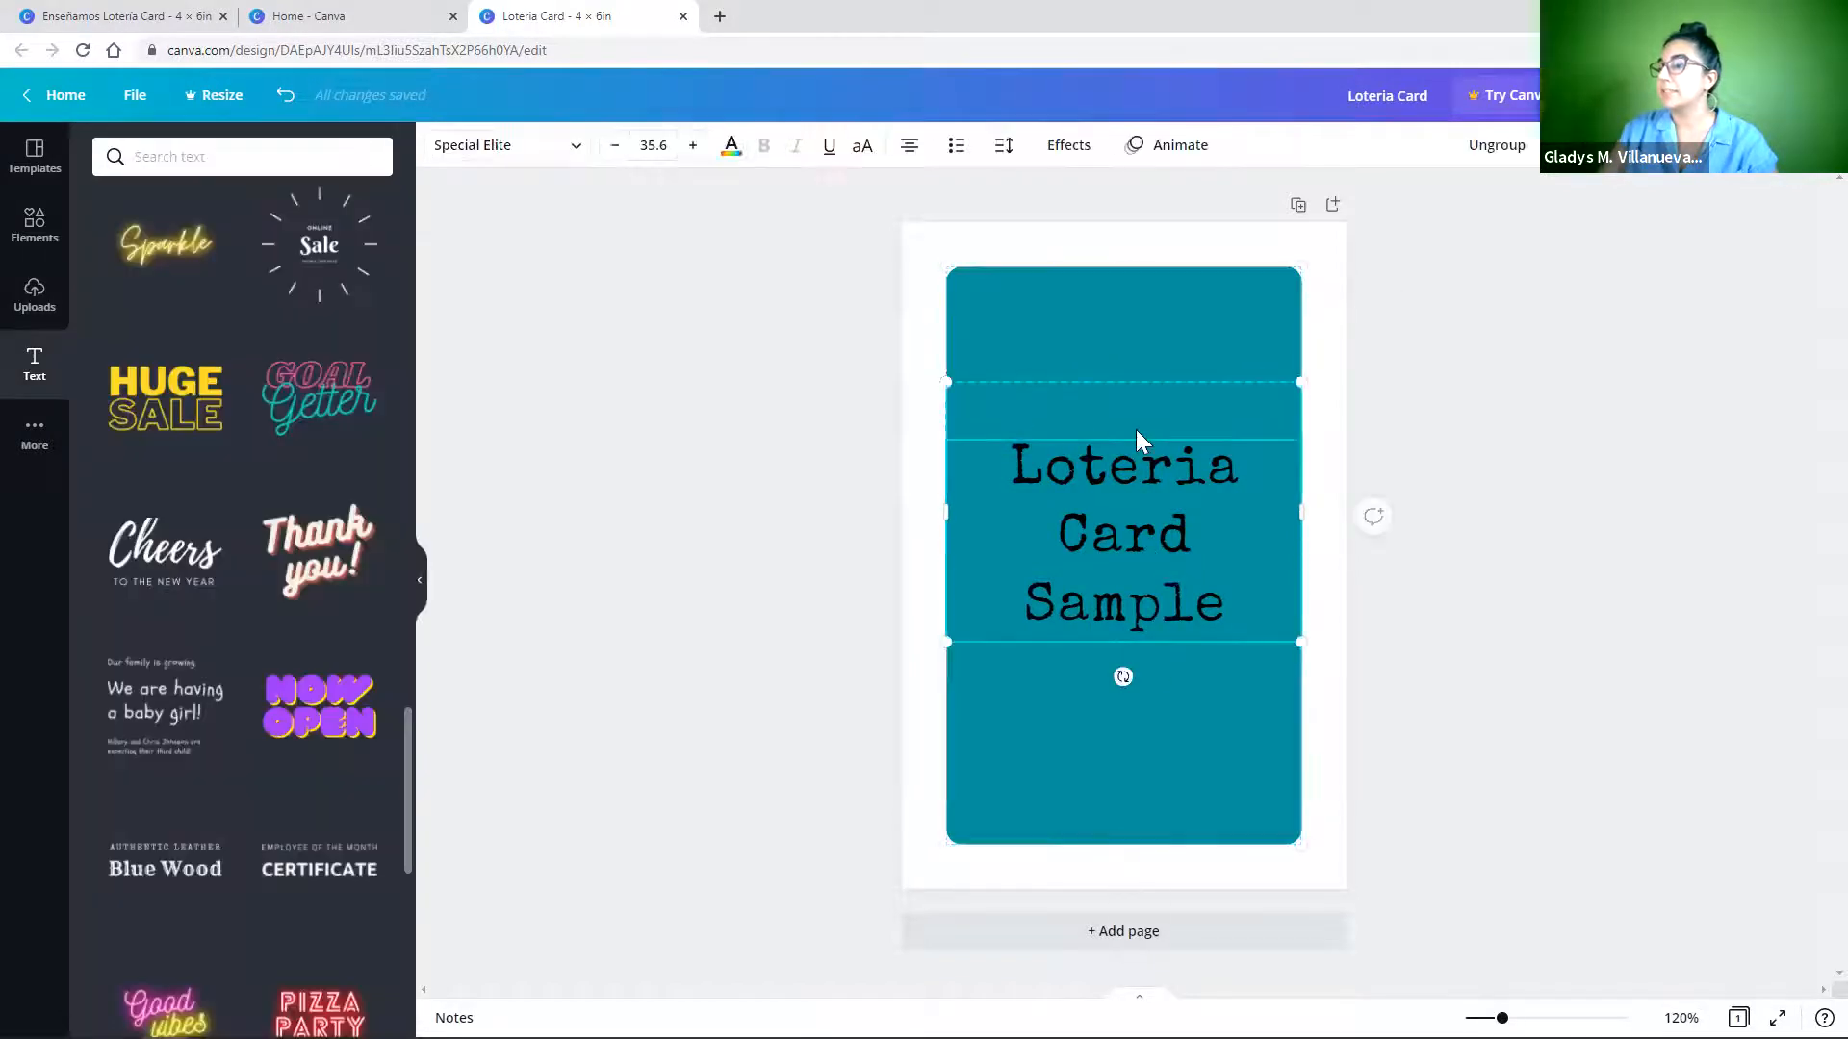
pyautogui.click(1496, 146)
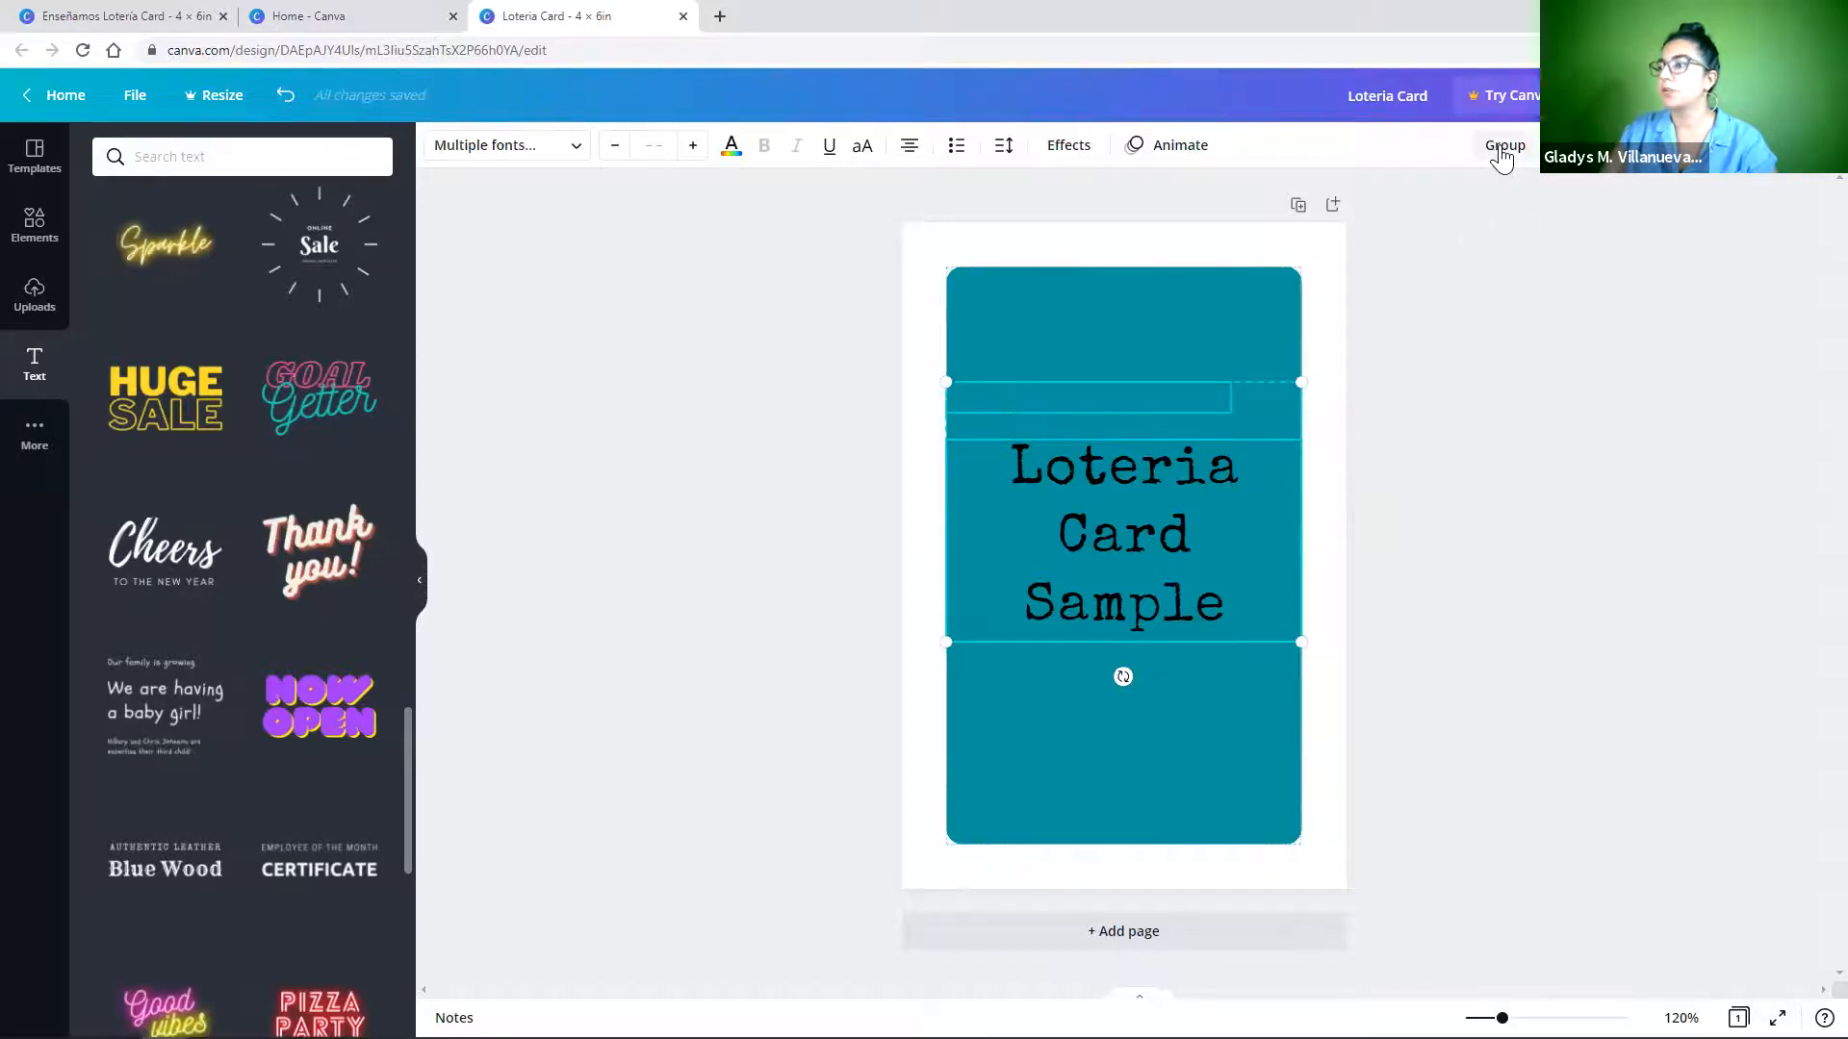
pyautogui.click(1215, 329)
pyautogui.click(1169, 448)
pyautogui.click(1152, 394)
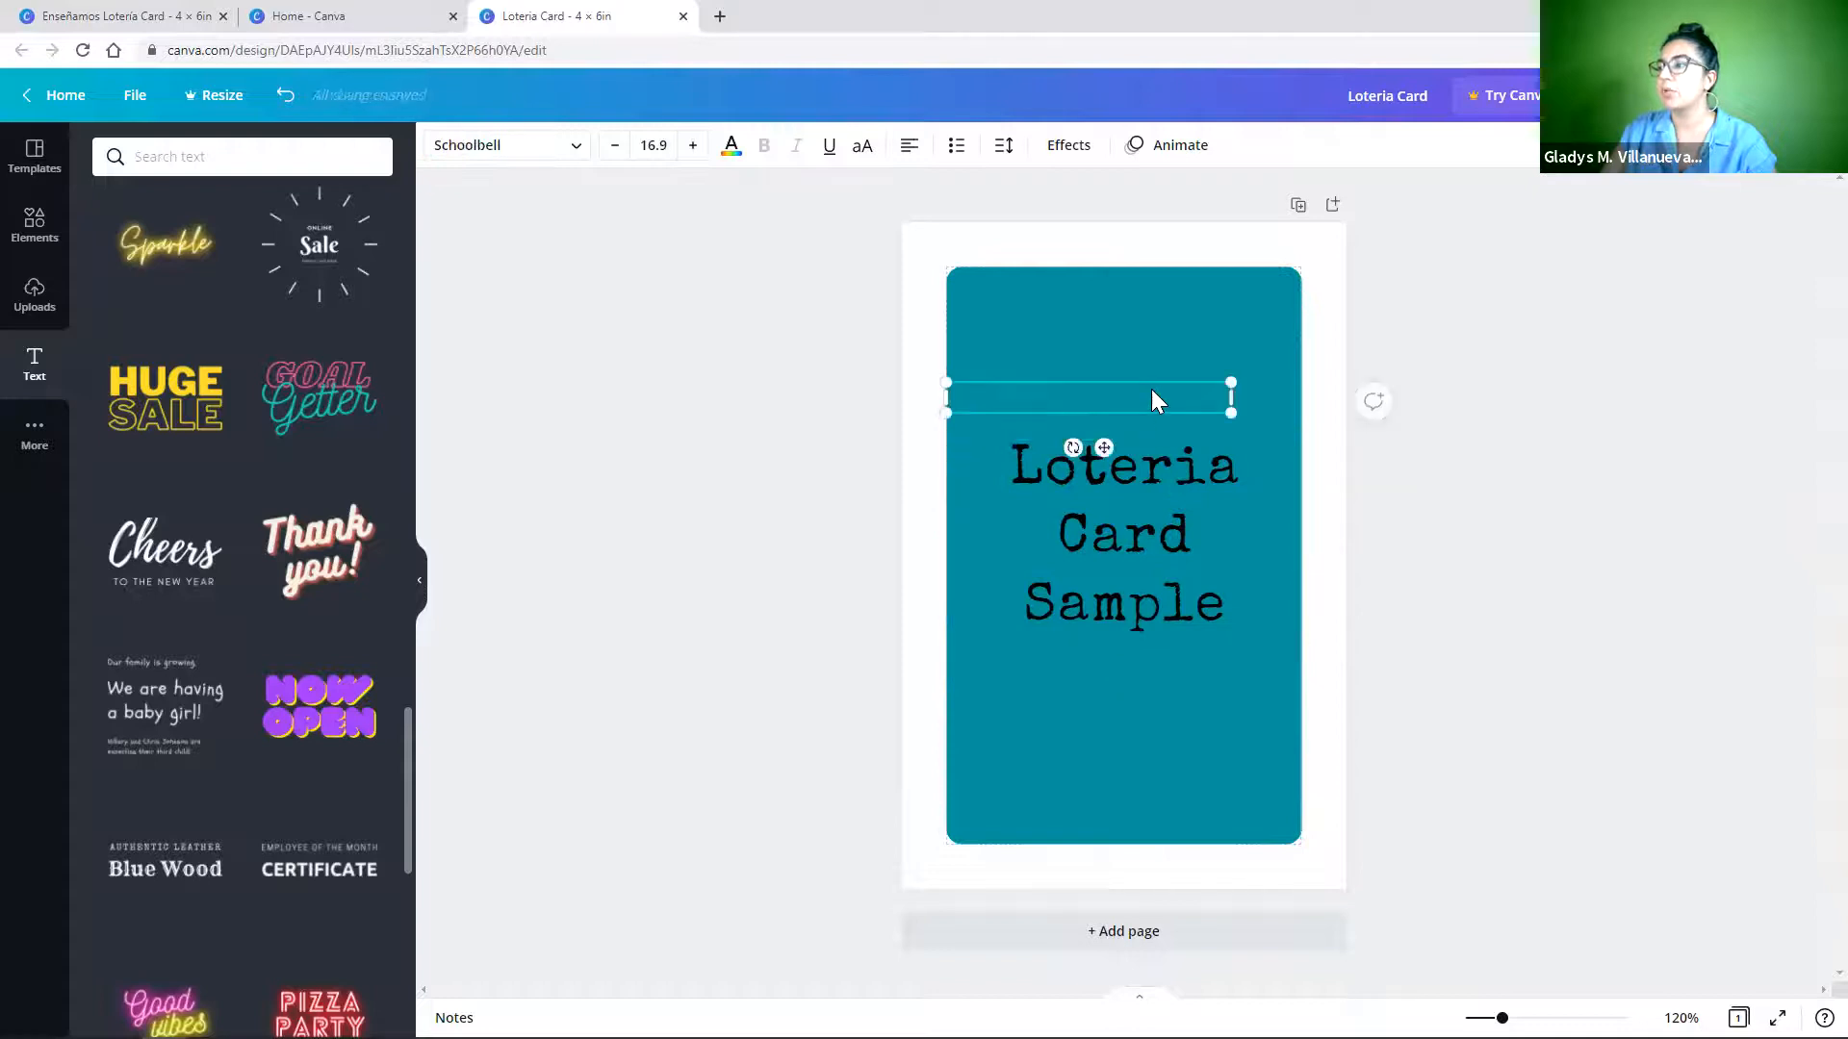
pyautogui.moveTo(1138, 396); pyautogui.dragTo(1165, 313)
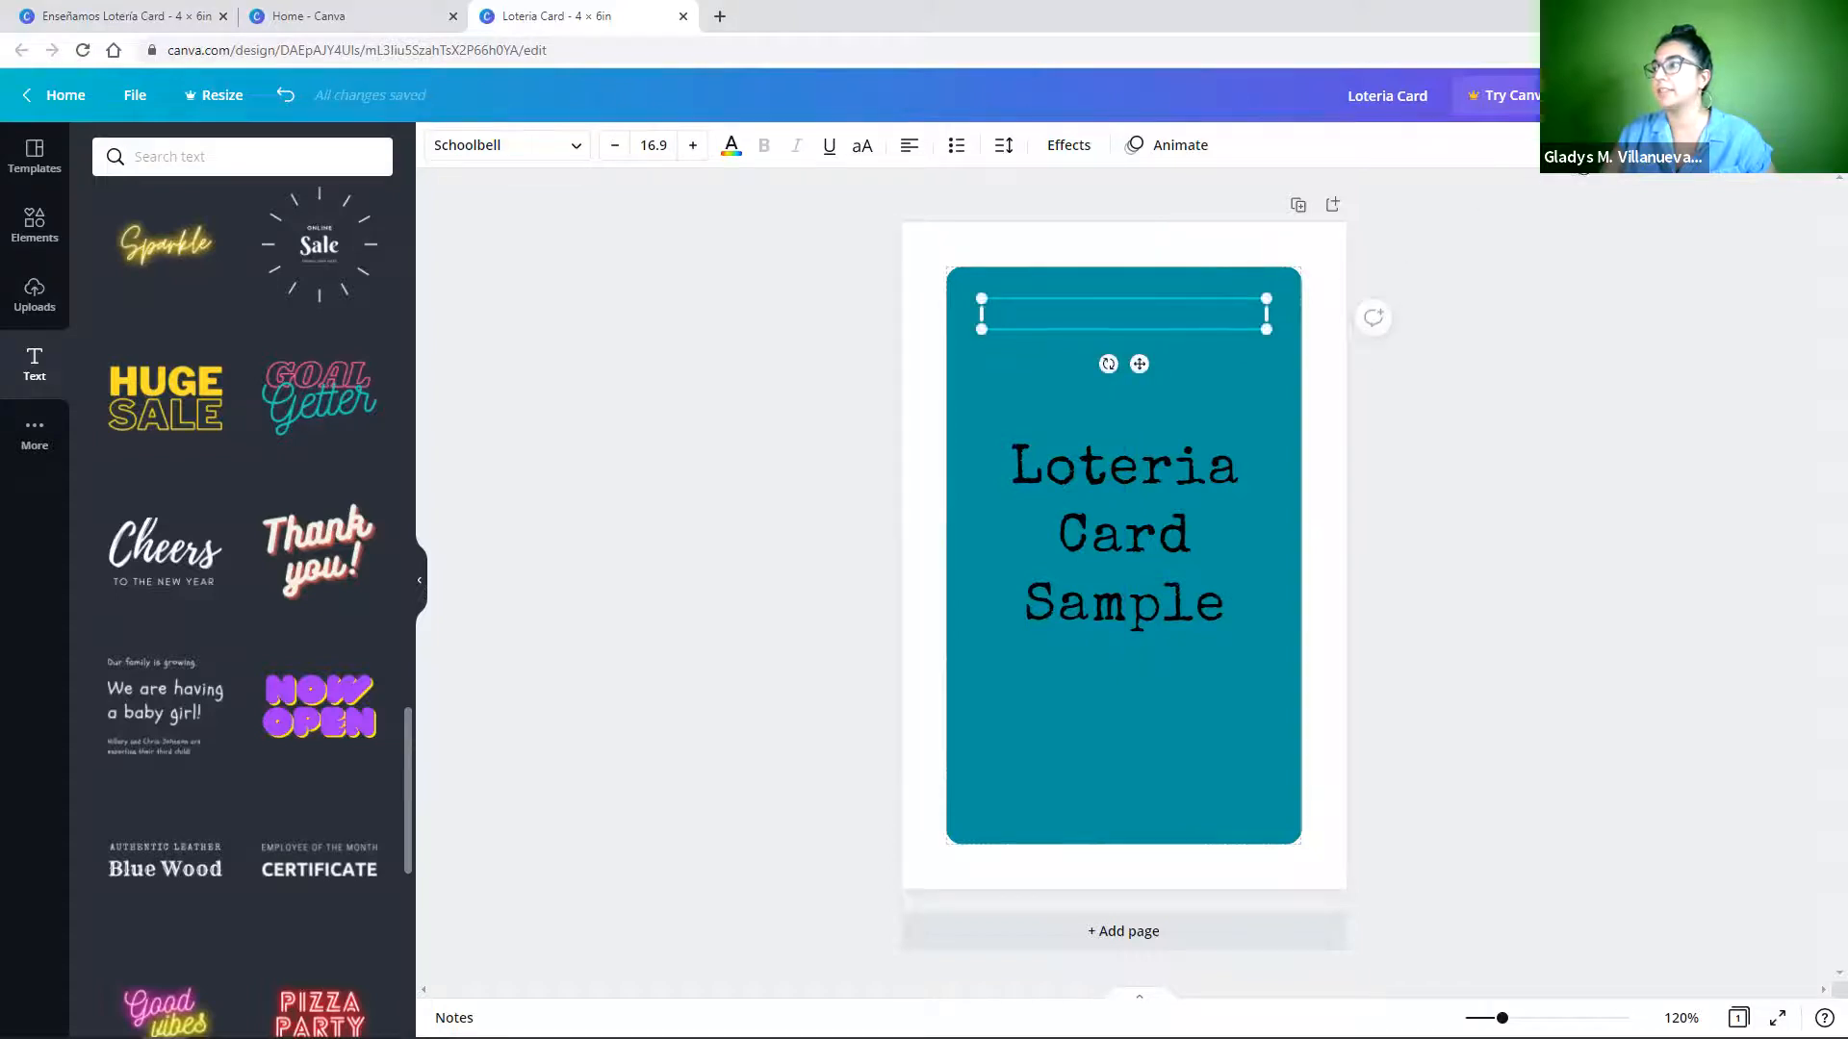
pyautogui.moveTo(1145, 364); pyautogui.dragTo(1139, 368)
# Enter "#GrowingOurOwn" in the empty text box above the heading and centre-align it.
pyautogui.click(1132, 313)
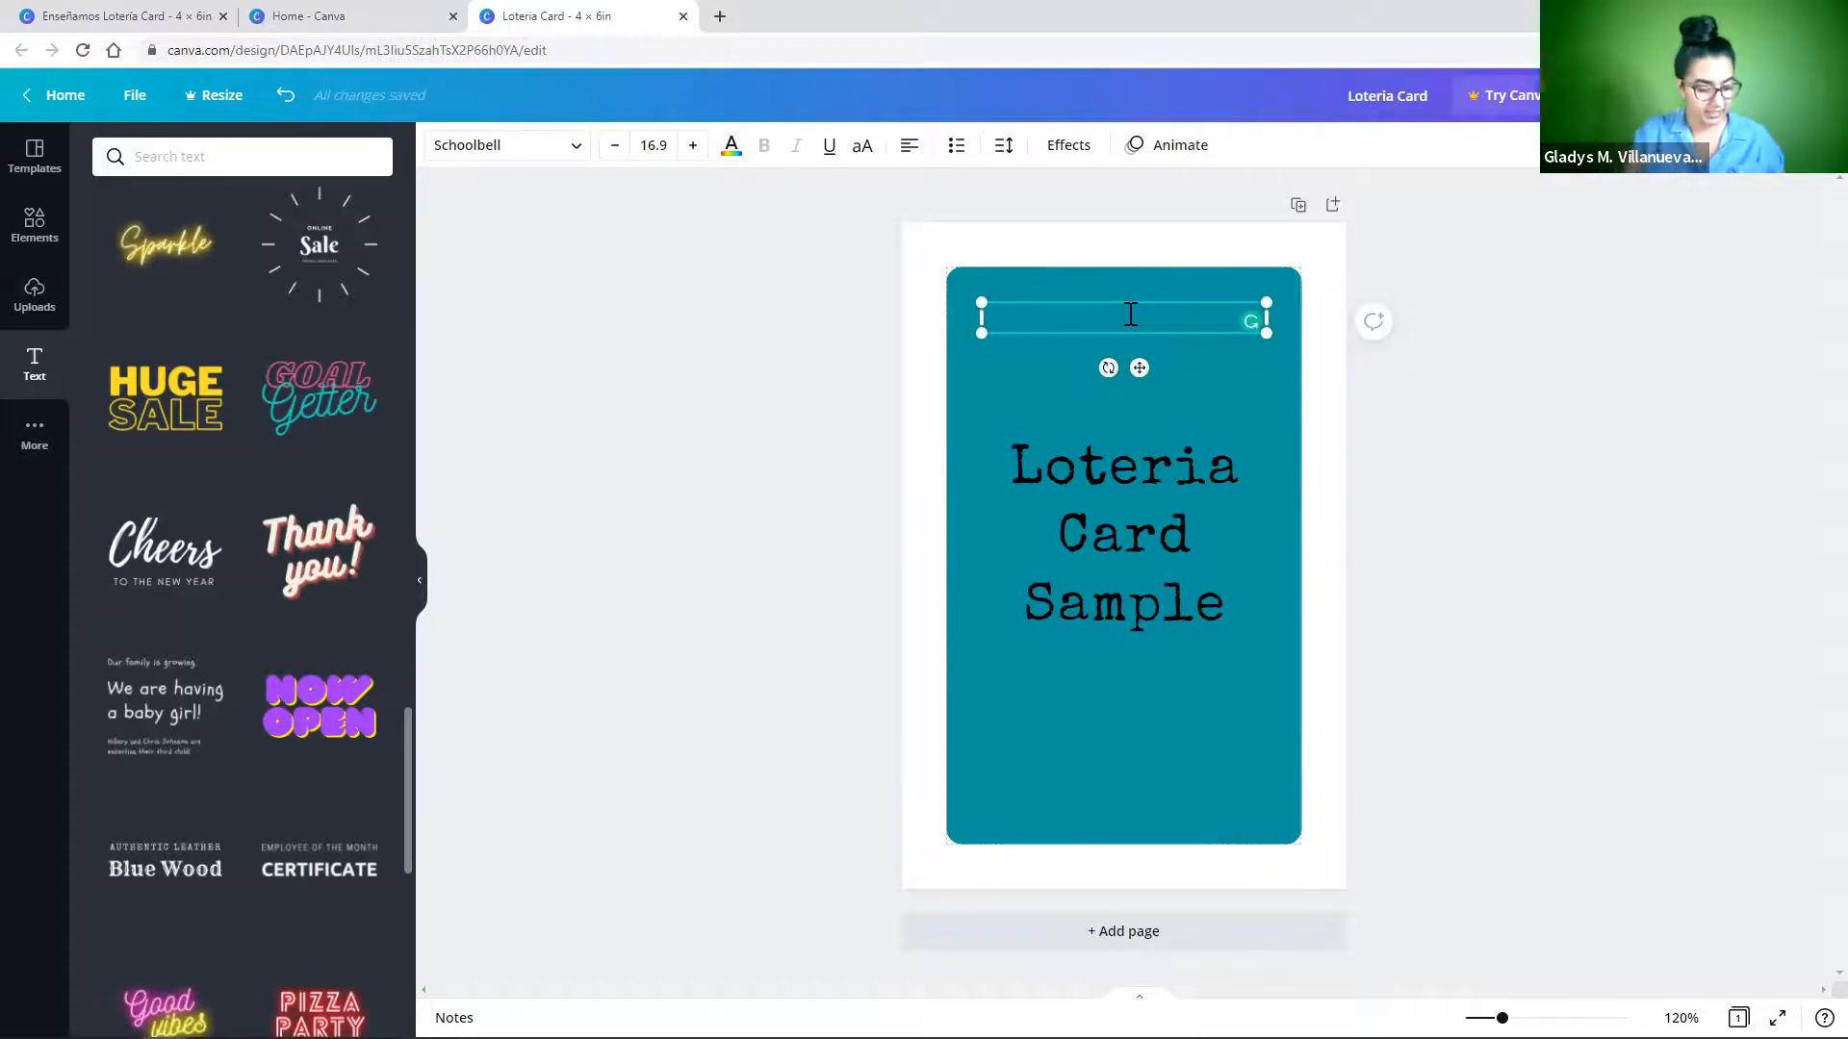
pyautogui.write('#Growing ourOwn')
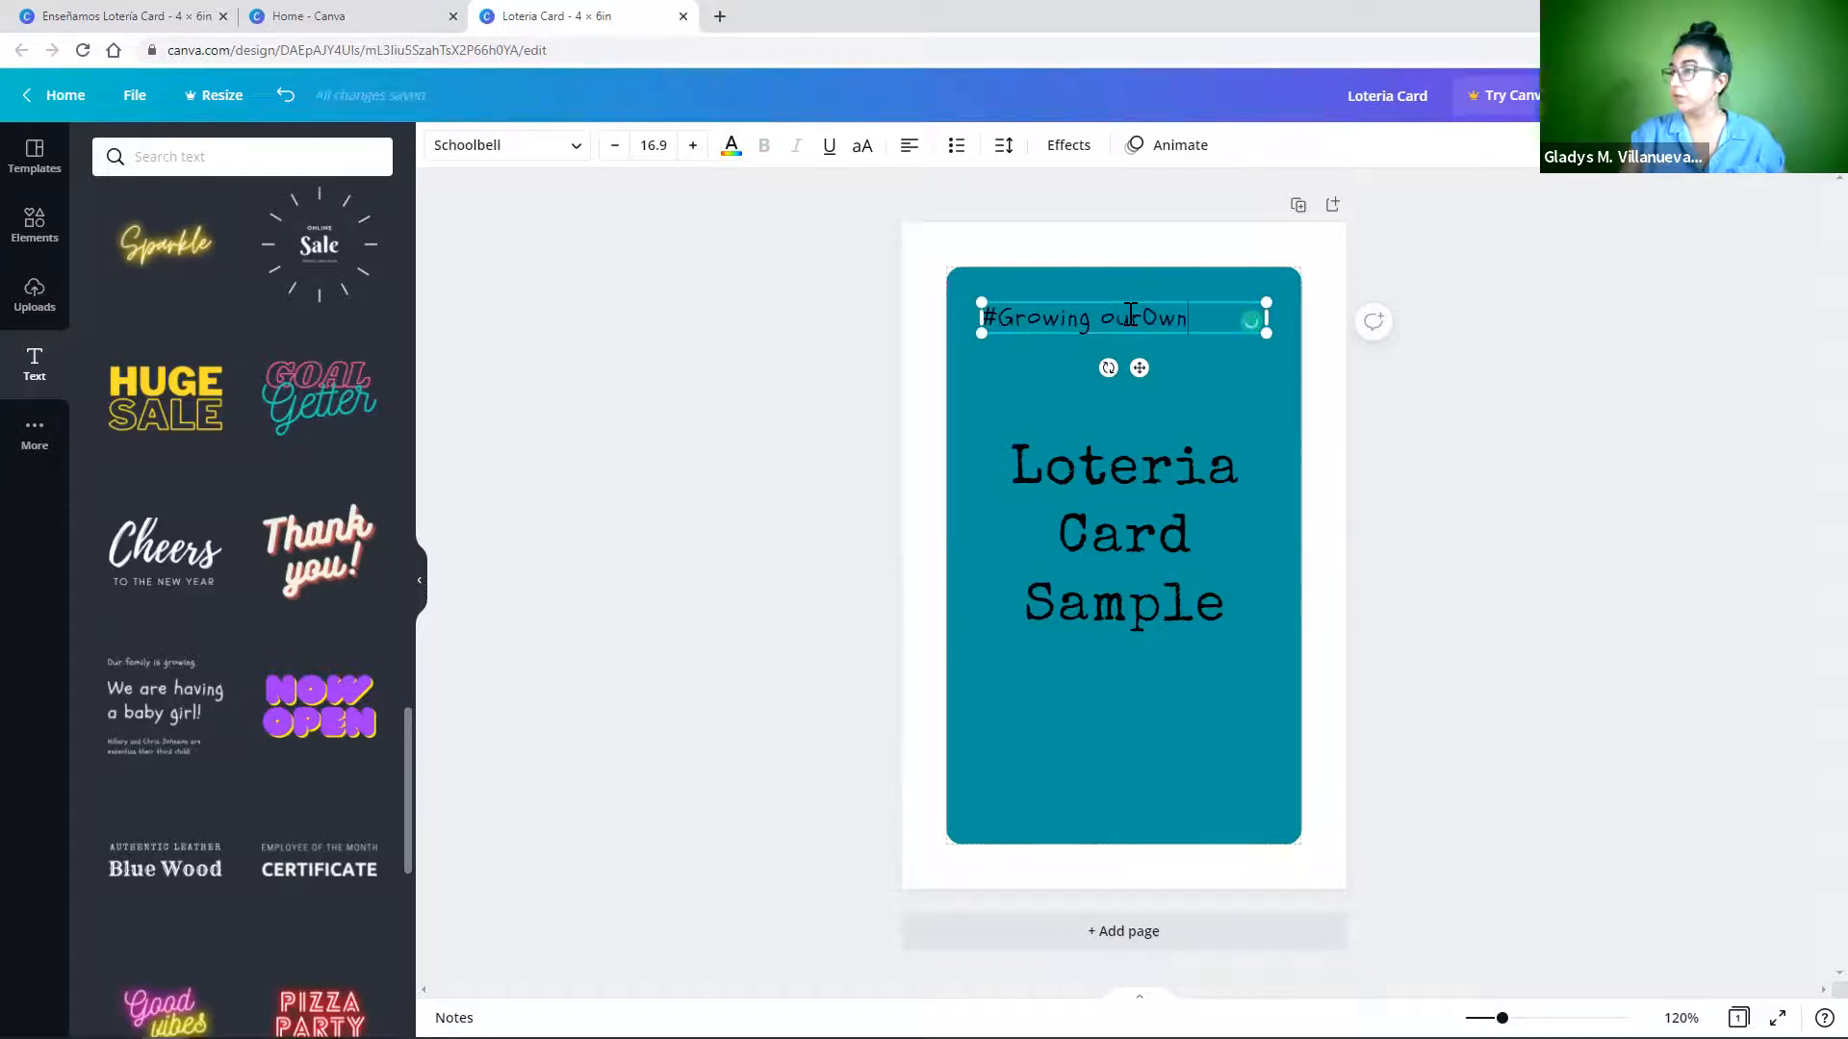
pyautogui.click(1117, 327)
pyautogui.press('BackSpace')
pyautogui.press('BackSpace')
pyautogui.write('O')
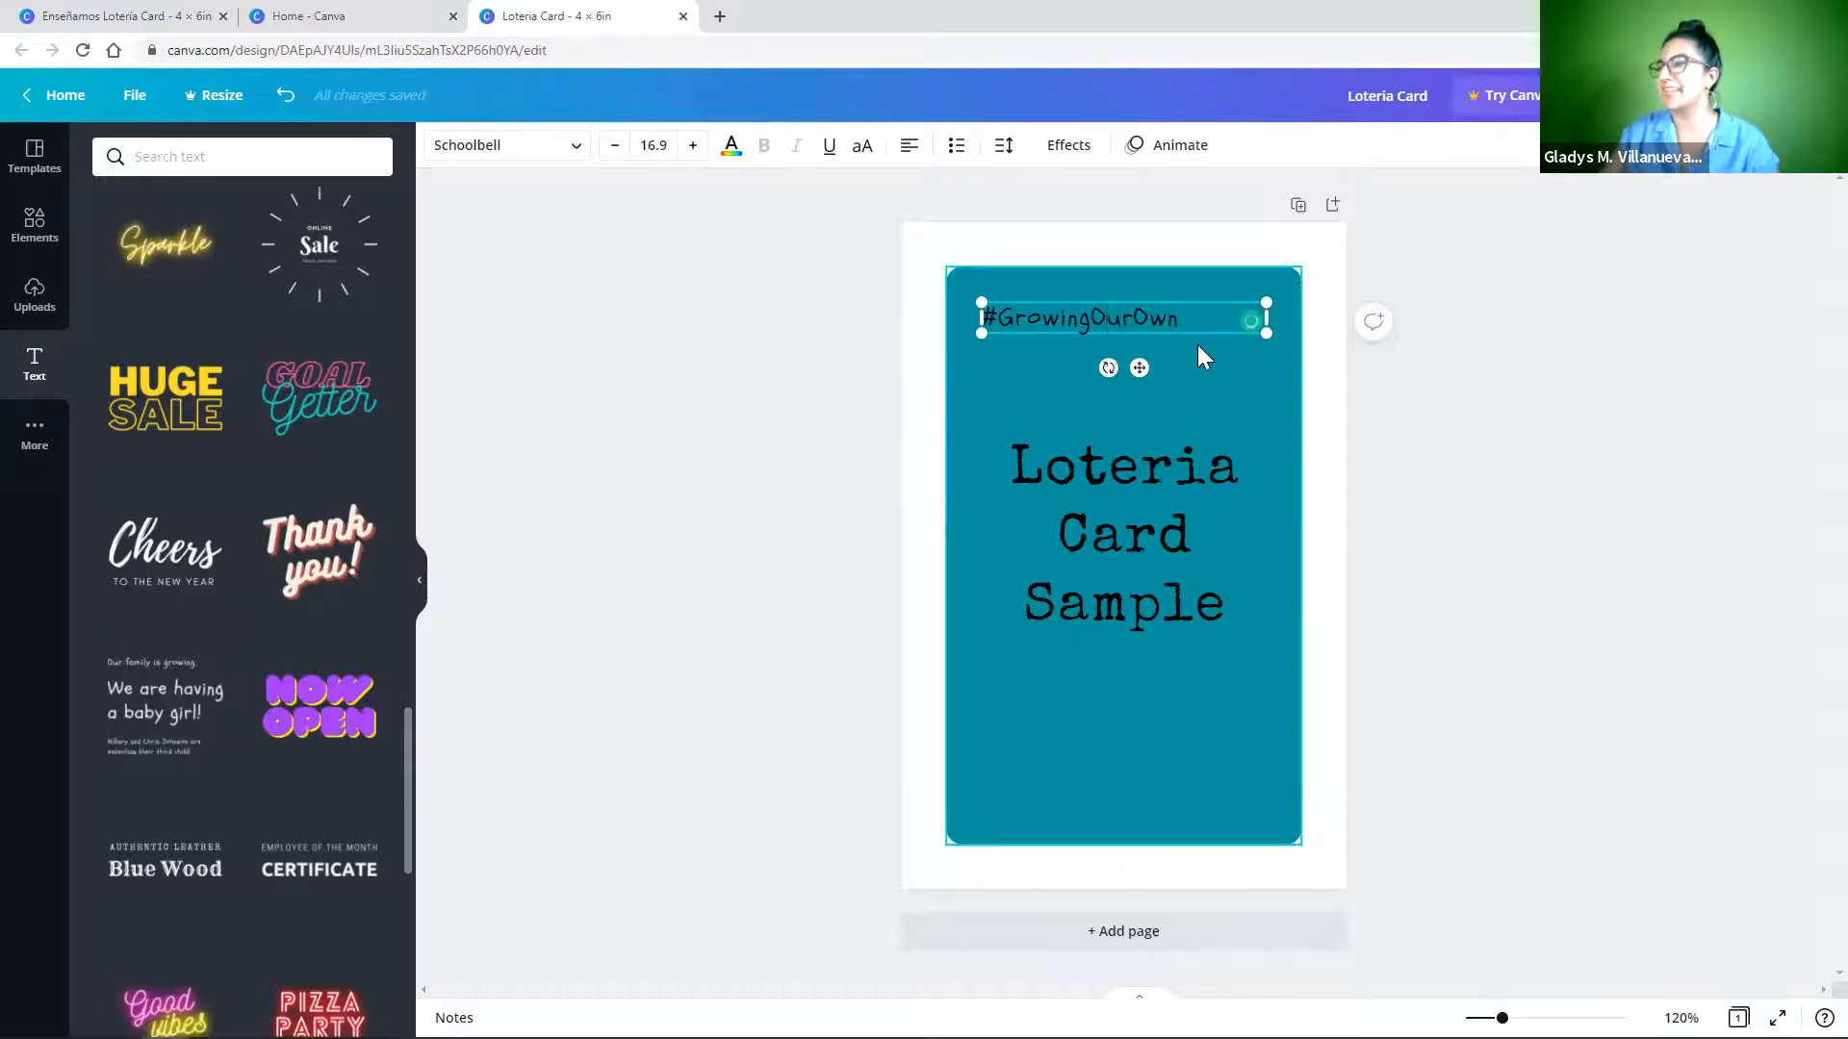
pyautogui.click(909, 149)
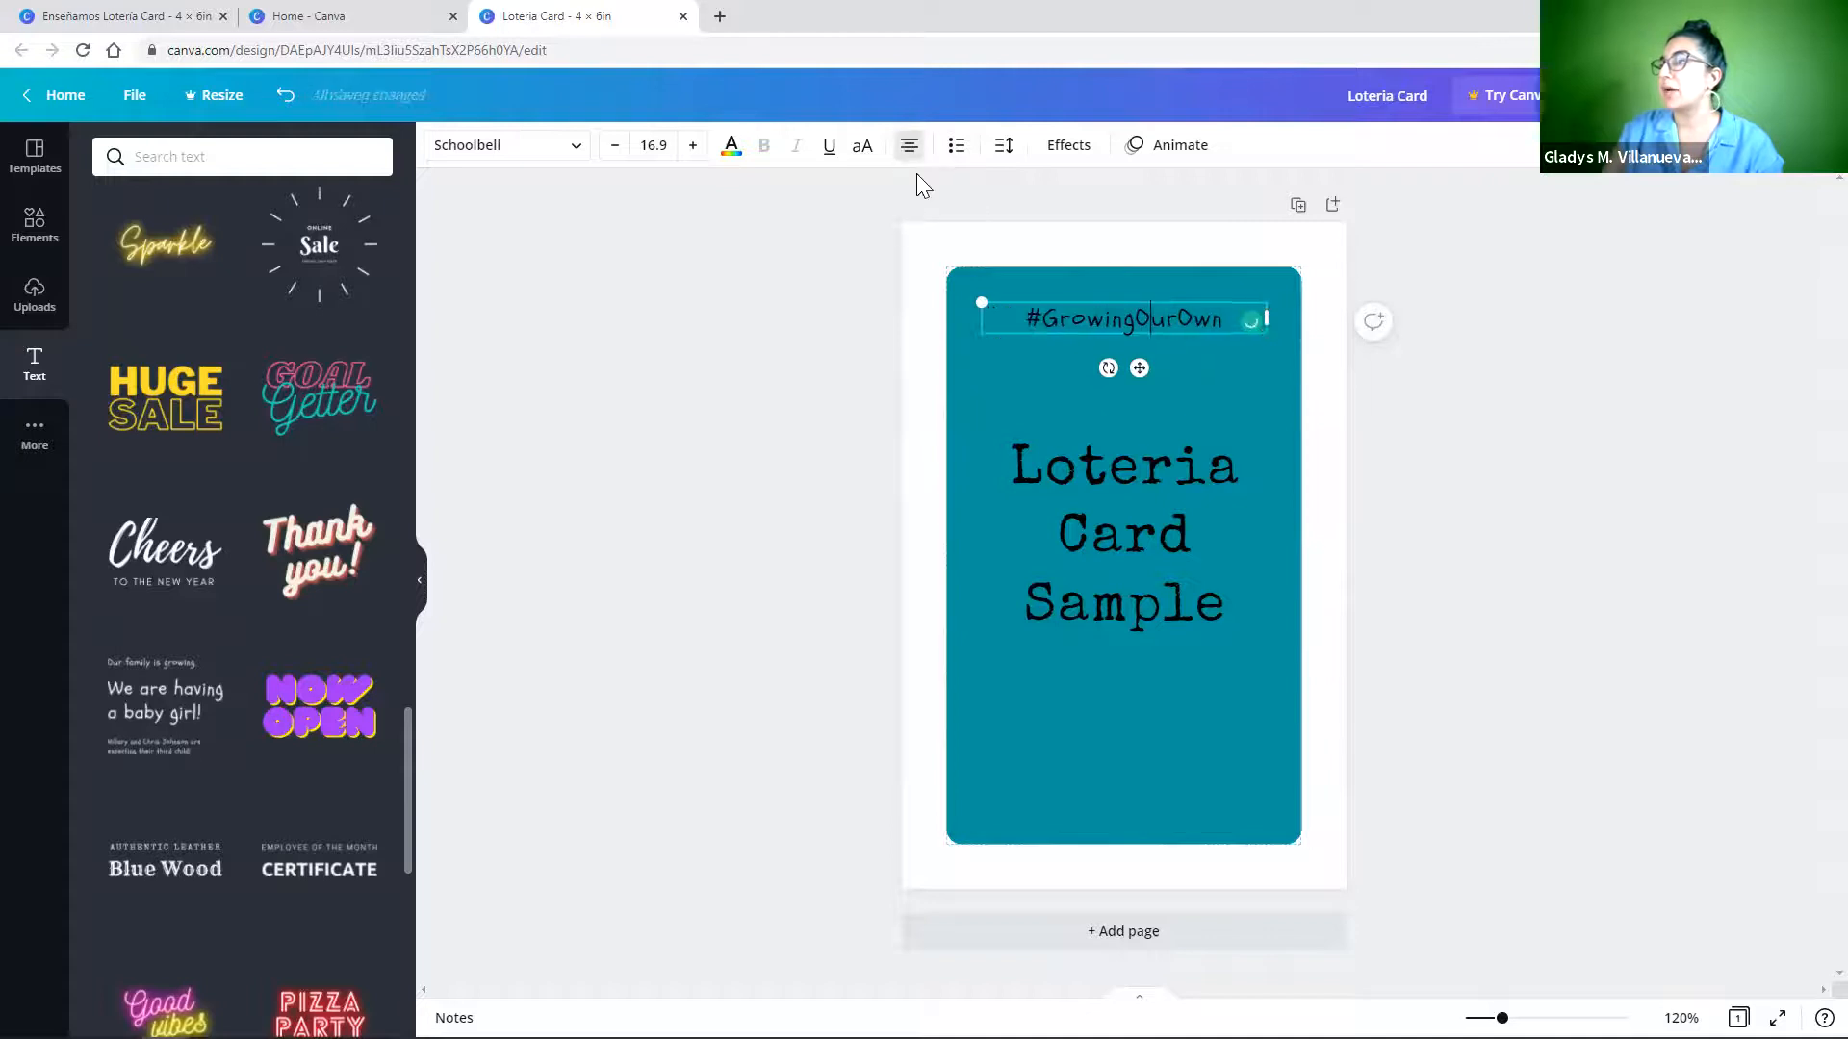
pyautogui.click(1207, 391)
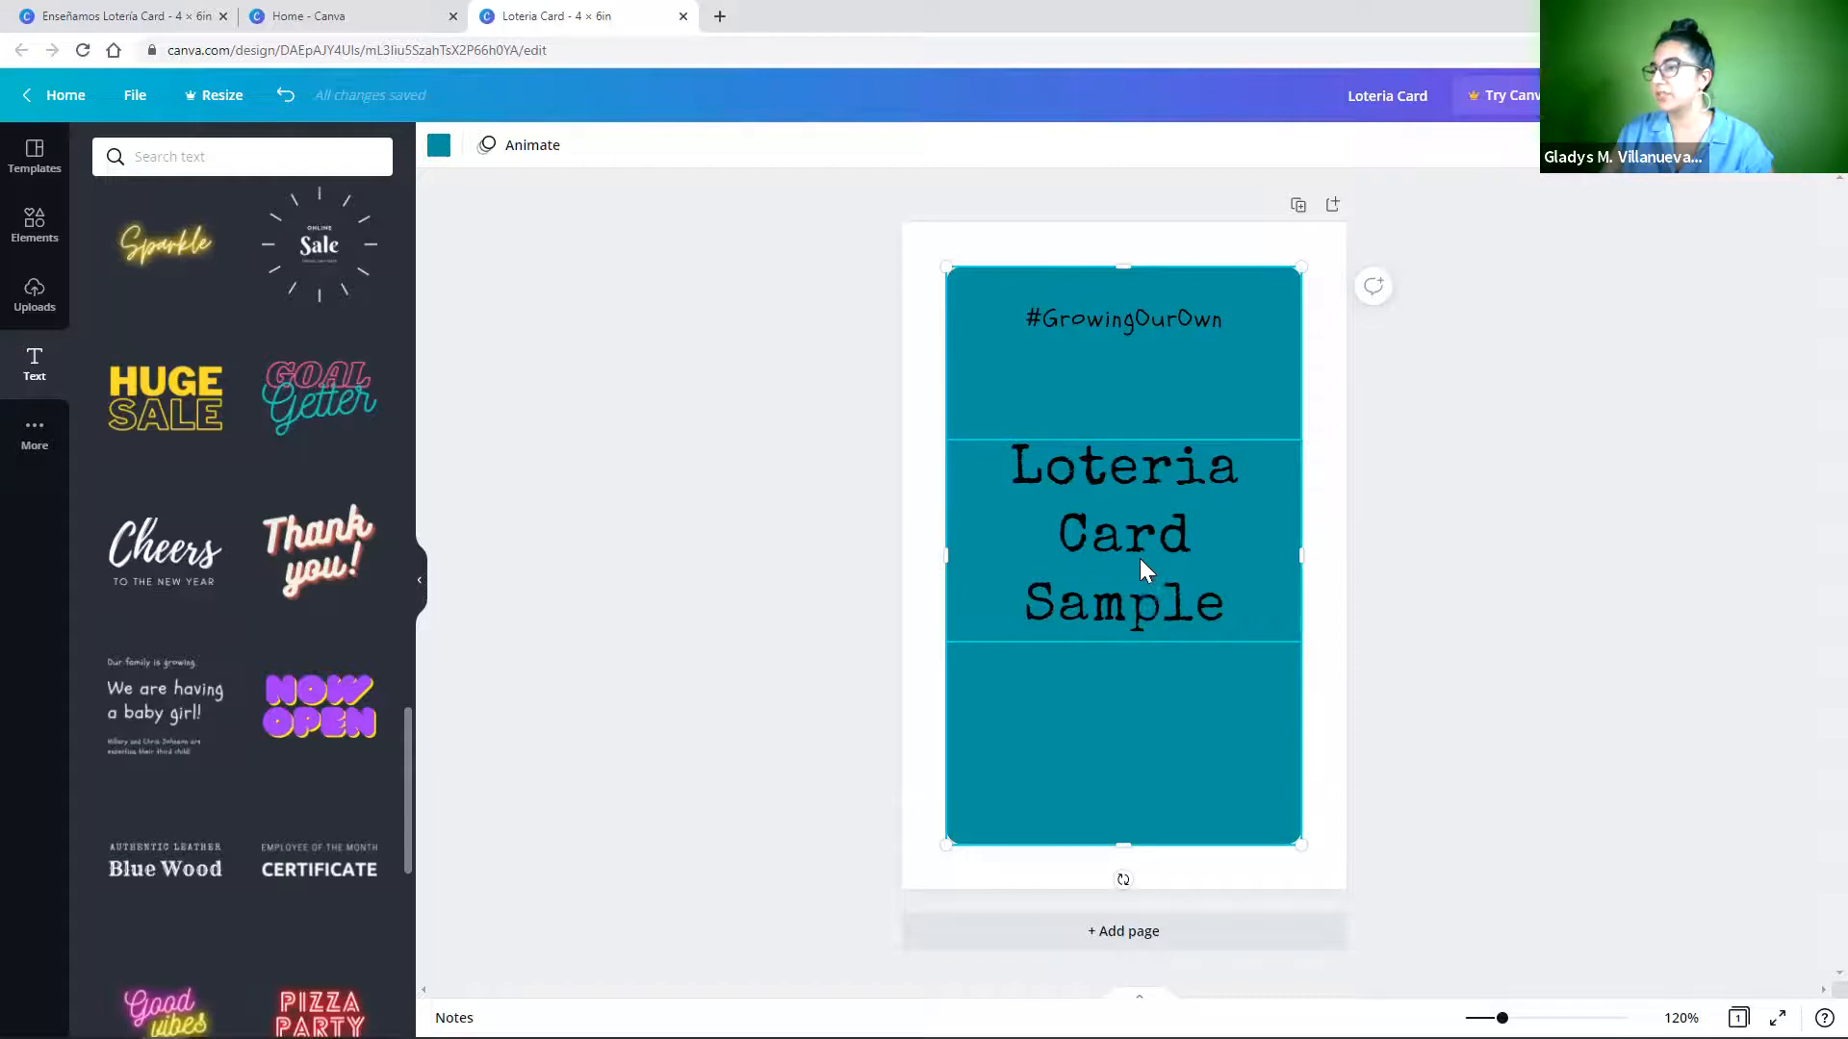
# Shorten the heading to "Loteria" by deleting the words "Card" and "Sample".
pyautogui.click(1130, 520)
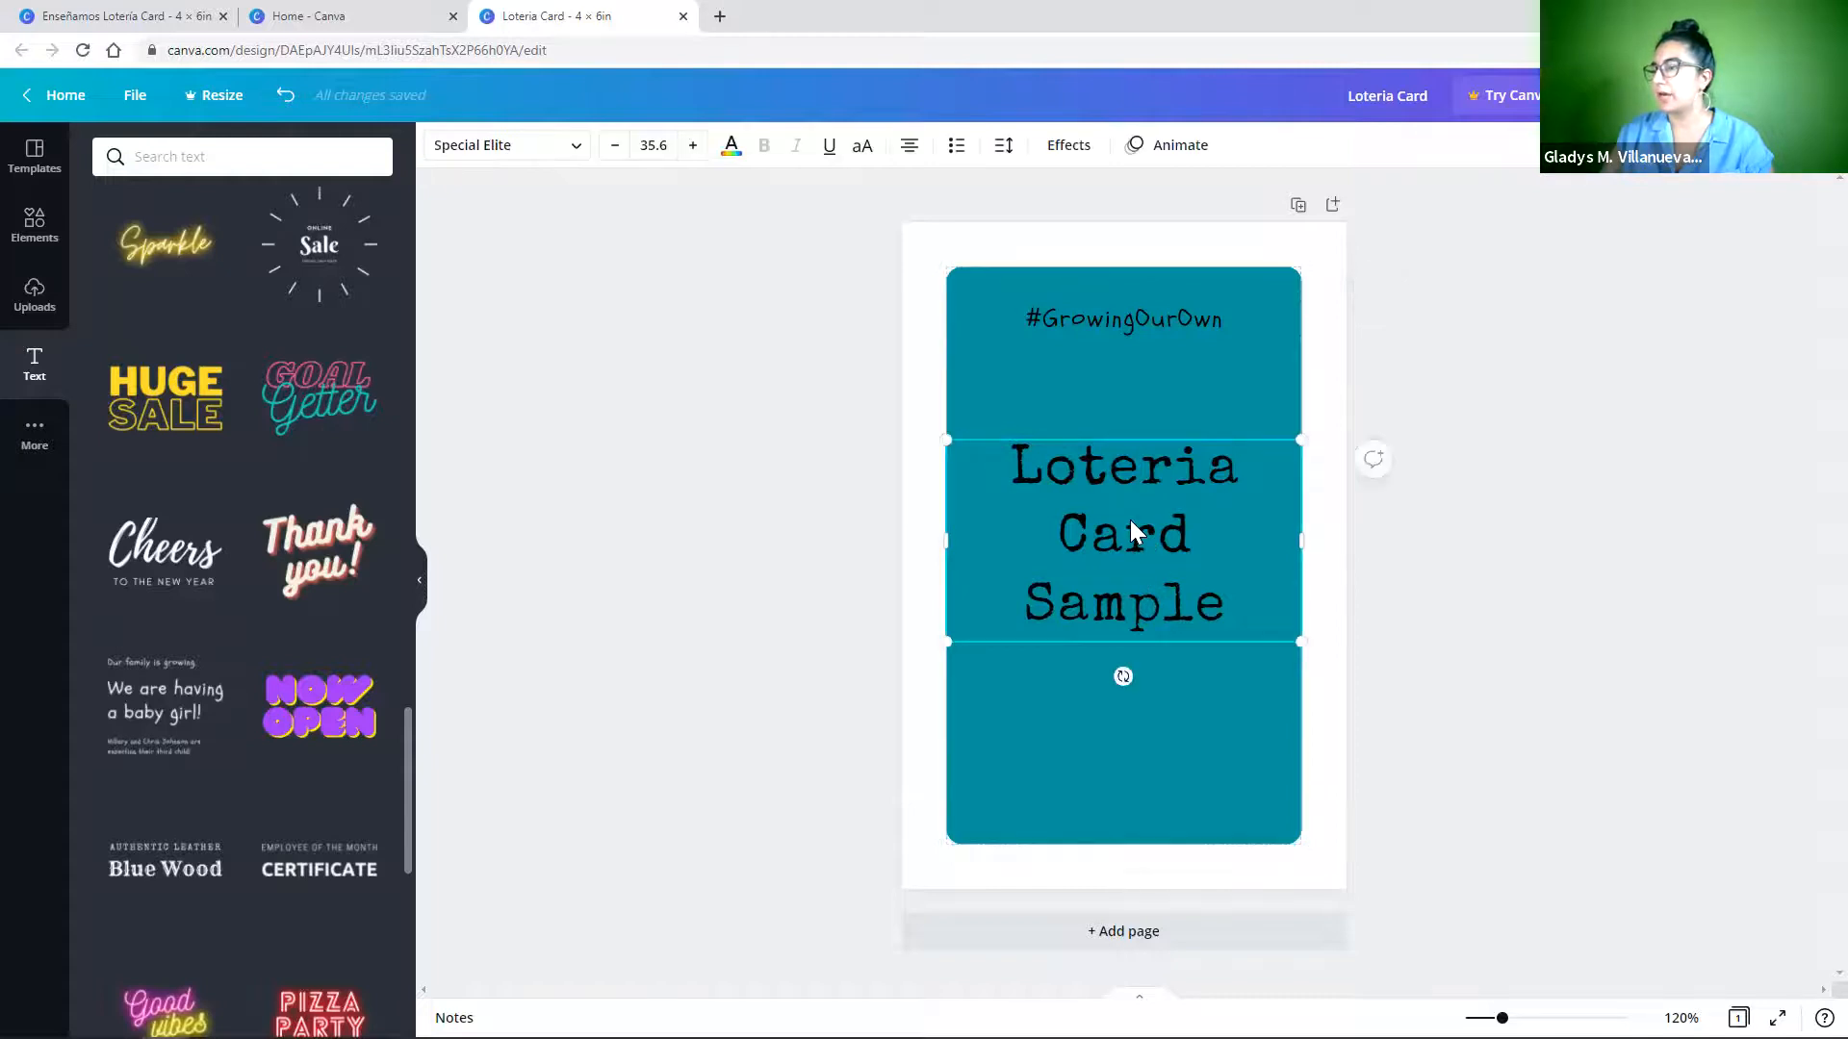
pyautogui.doubleClick(1142, 598)
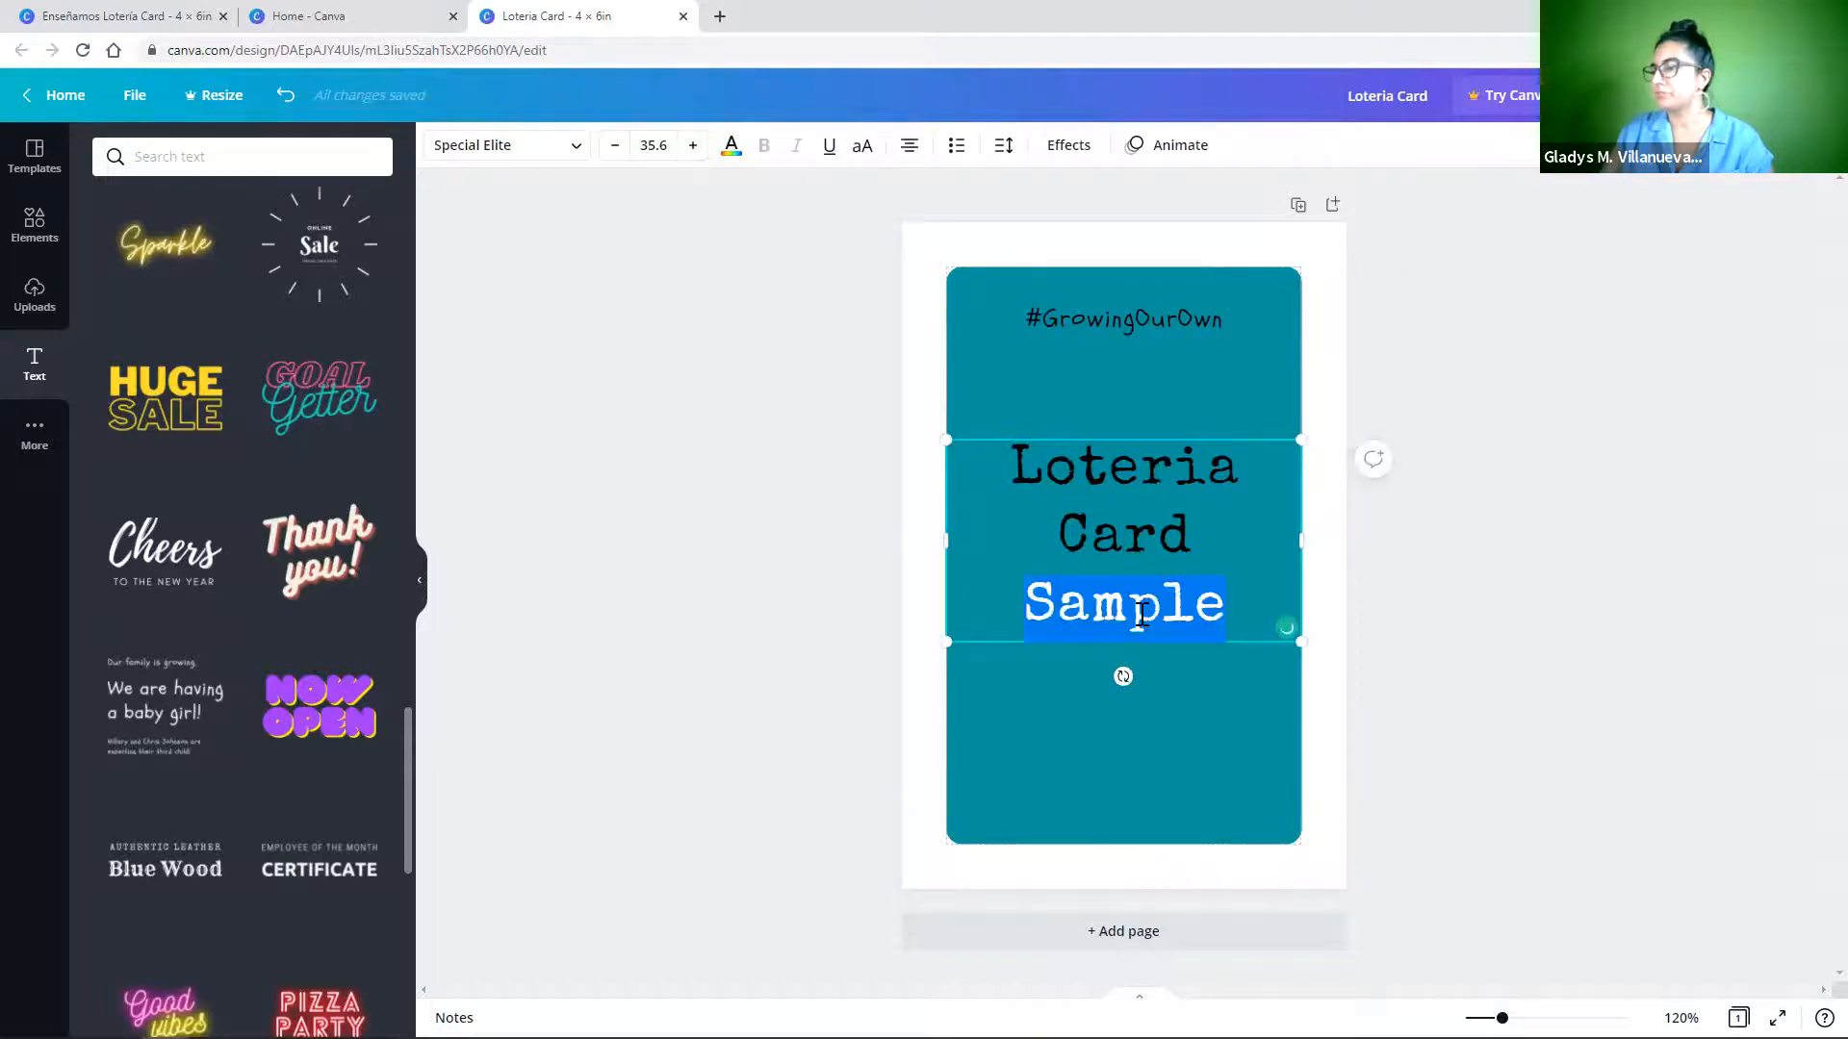
pyautogui.press('BackSpace')
pyautogui.press('BackSpace')
pyautogui.press('BackSpace')
pyautogui.press('BackSpace')
pyautogui.press('BackSpace')
pyautogui.press('BackSpace')
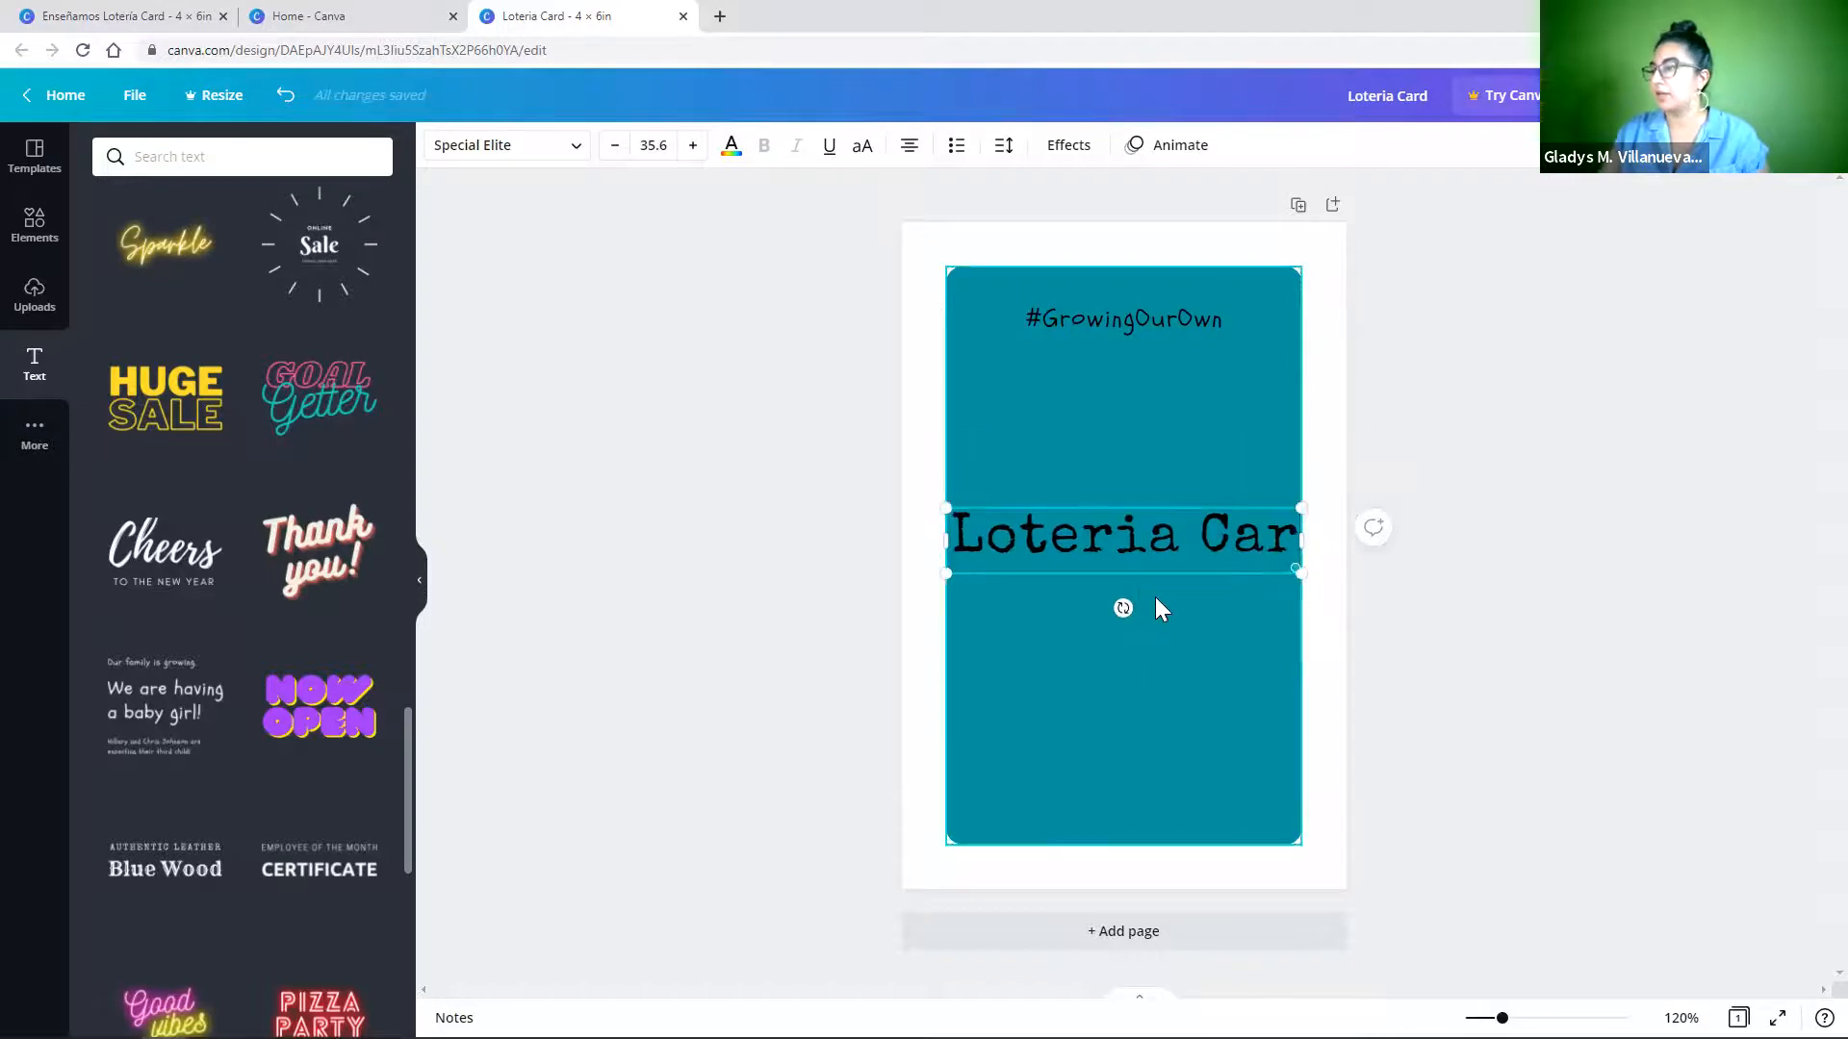
pyautogui.press('BackSpace')
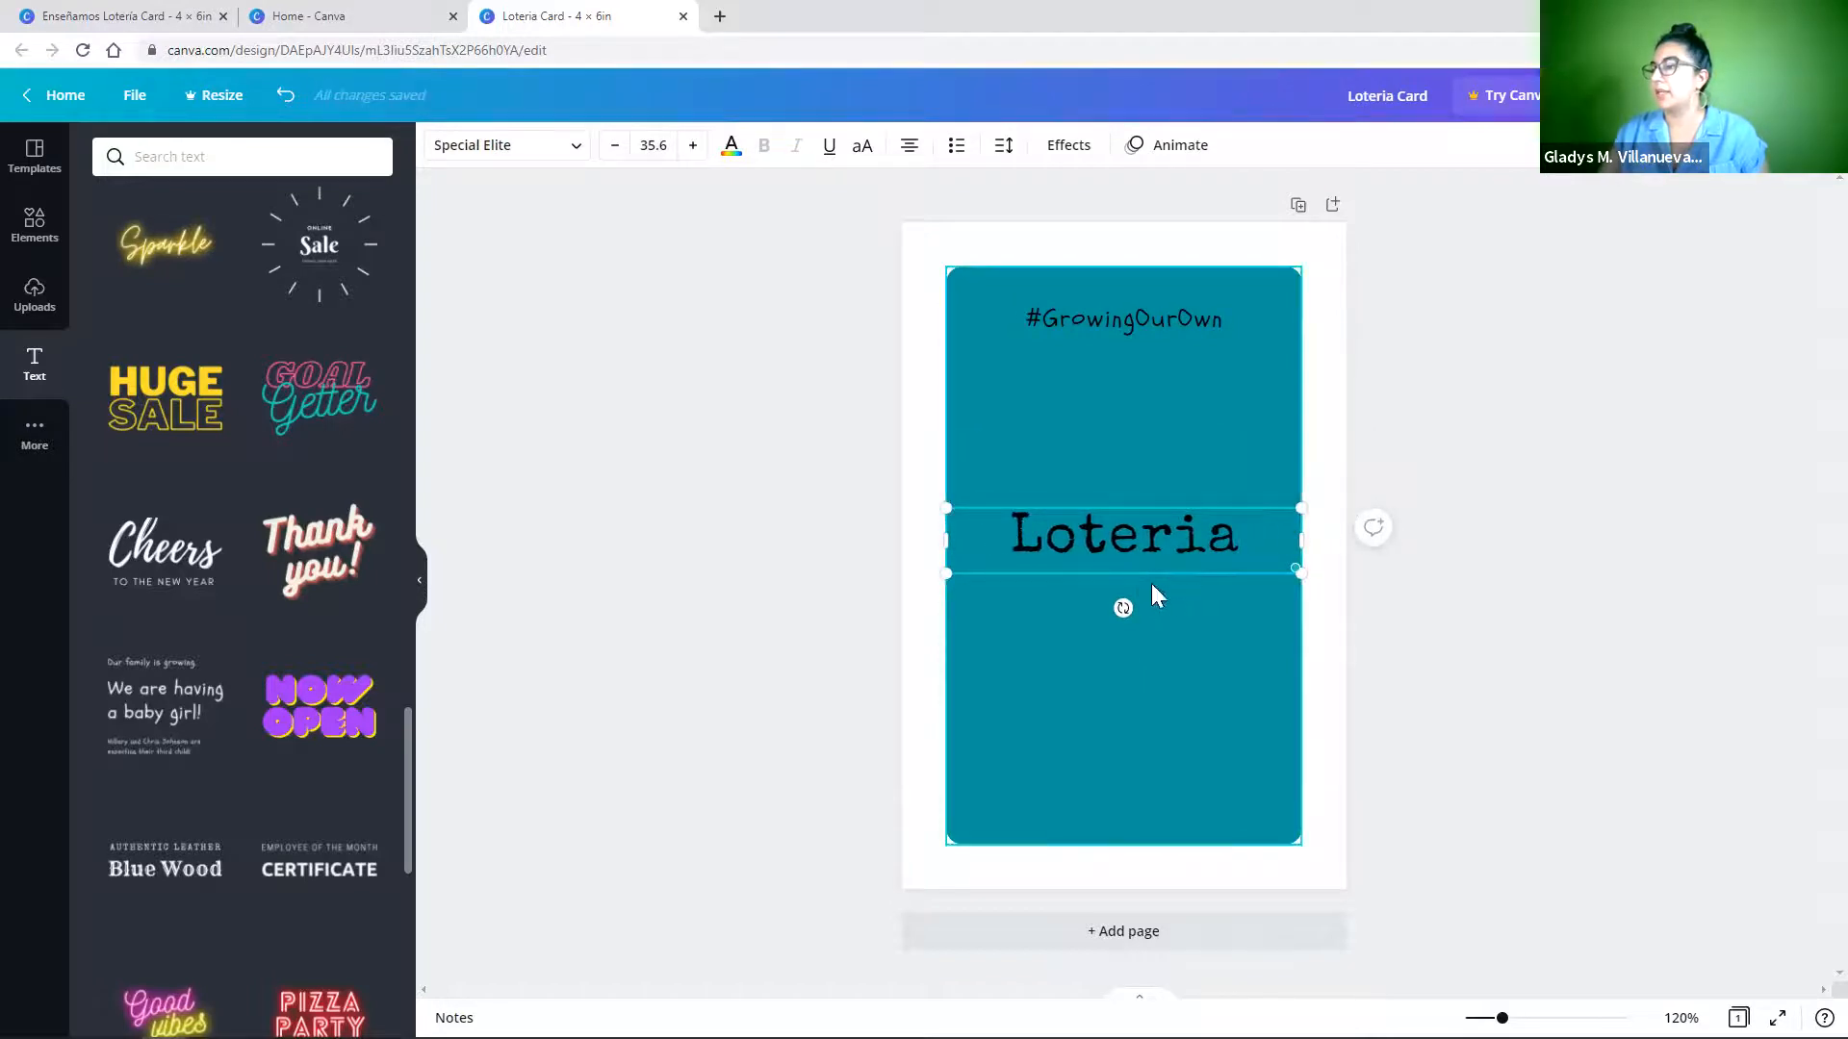
# Using the Enseñamos card's front page as reference, move the "Loteria" heading down near the teal rectangle's lower edge.
pyautogui.click(140, 17)
pyautogui.scroll(5, 843, 379)
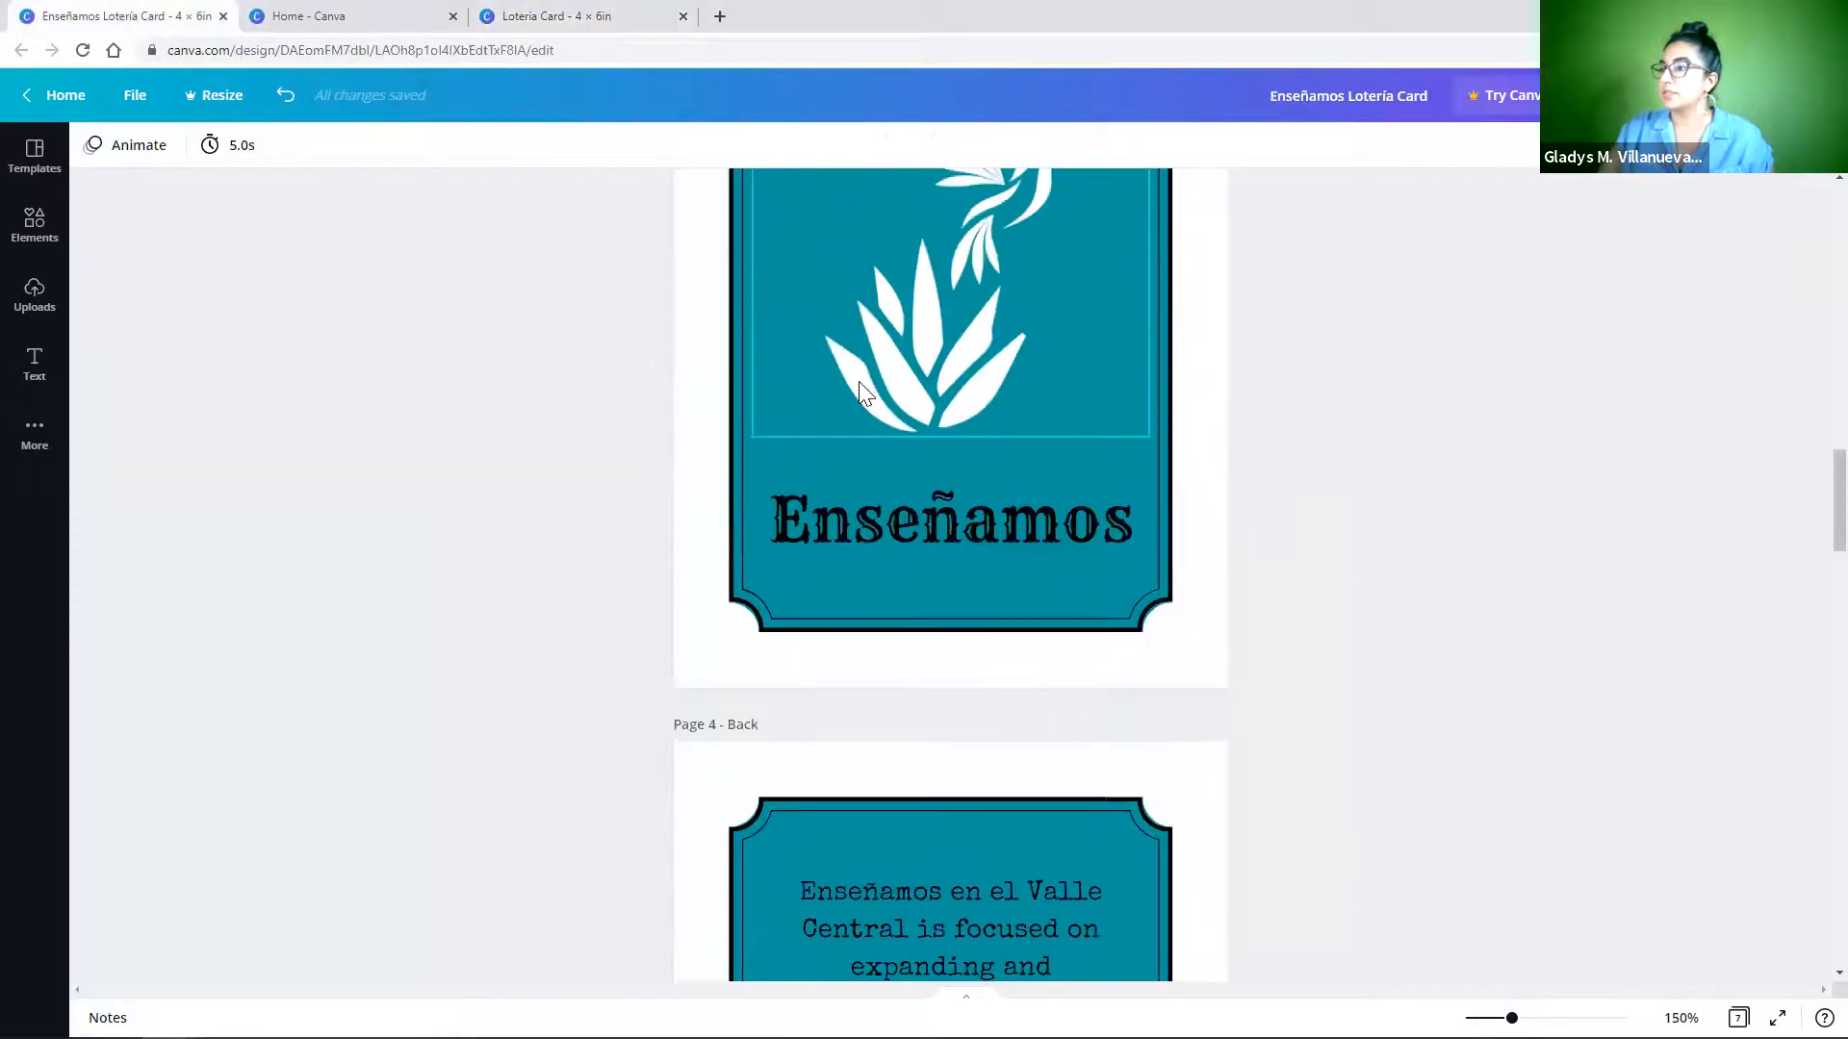
pyautogui.scroll(4, 1059, 395)
pyautogui.scroll(-1, 1049, 549)
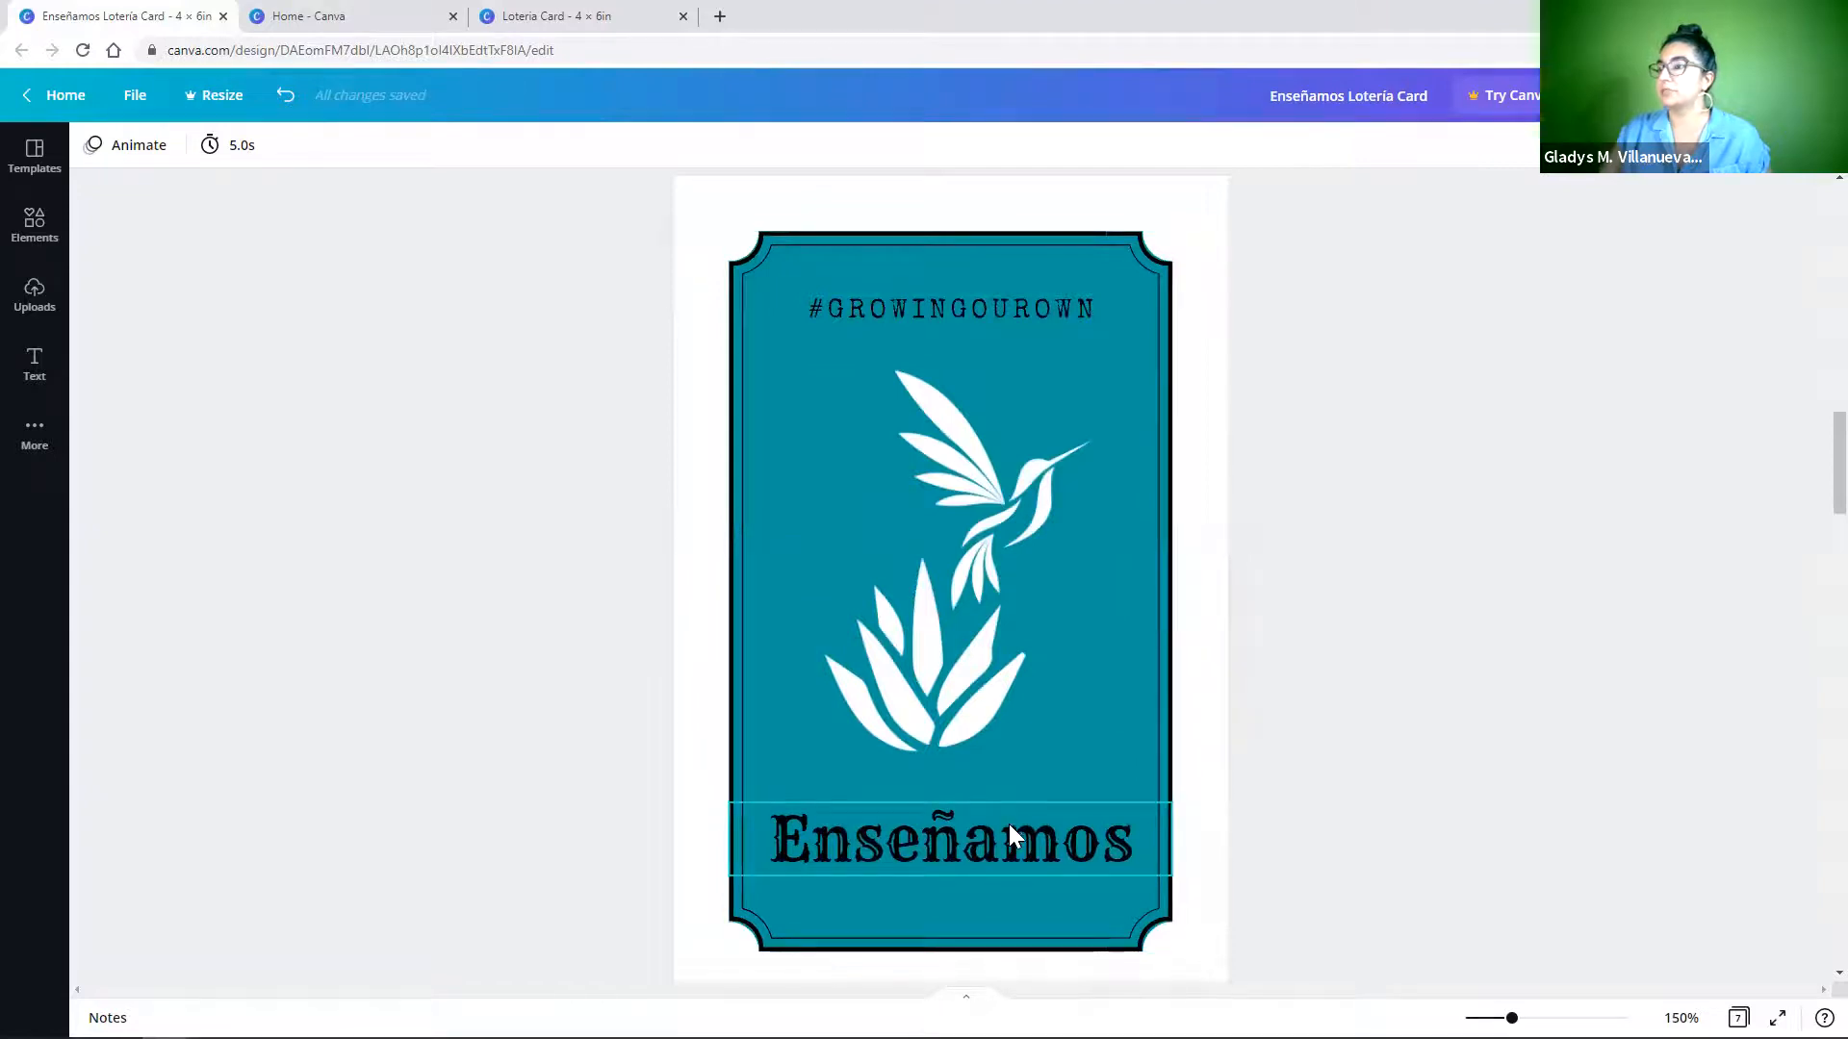
pyautogui.click(530, 18)
pyautogui.click(1151, 461)
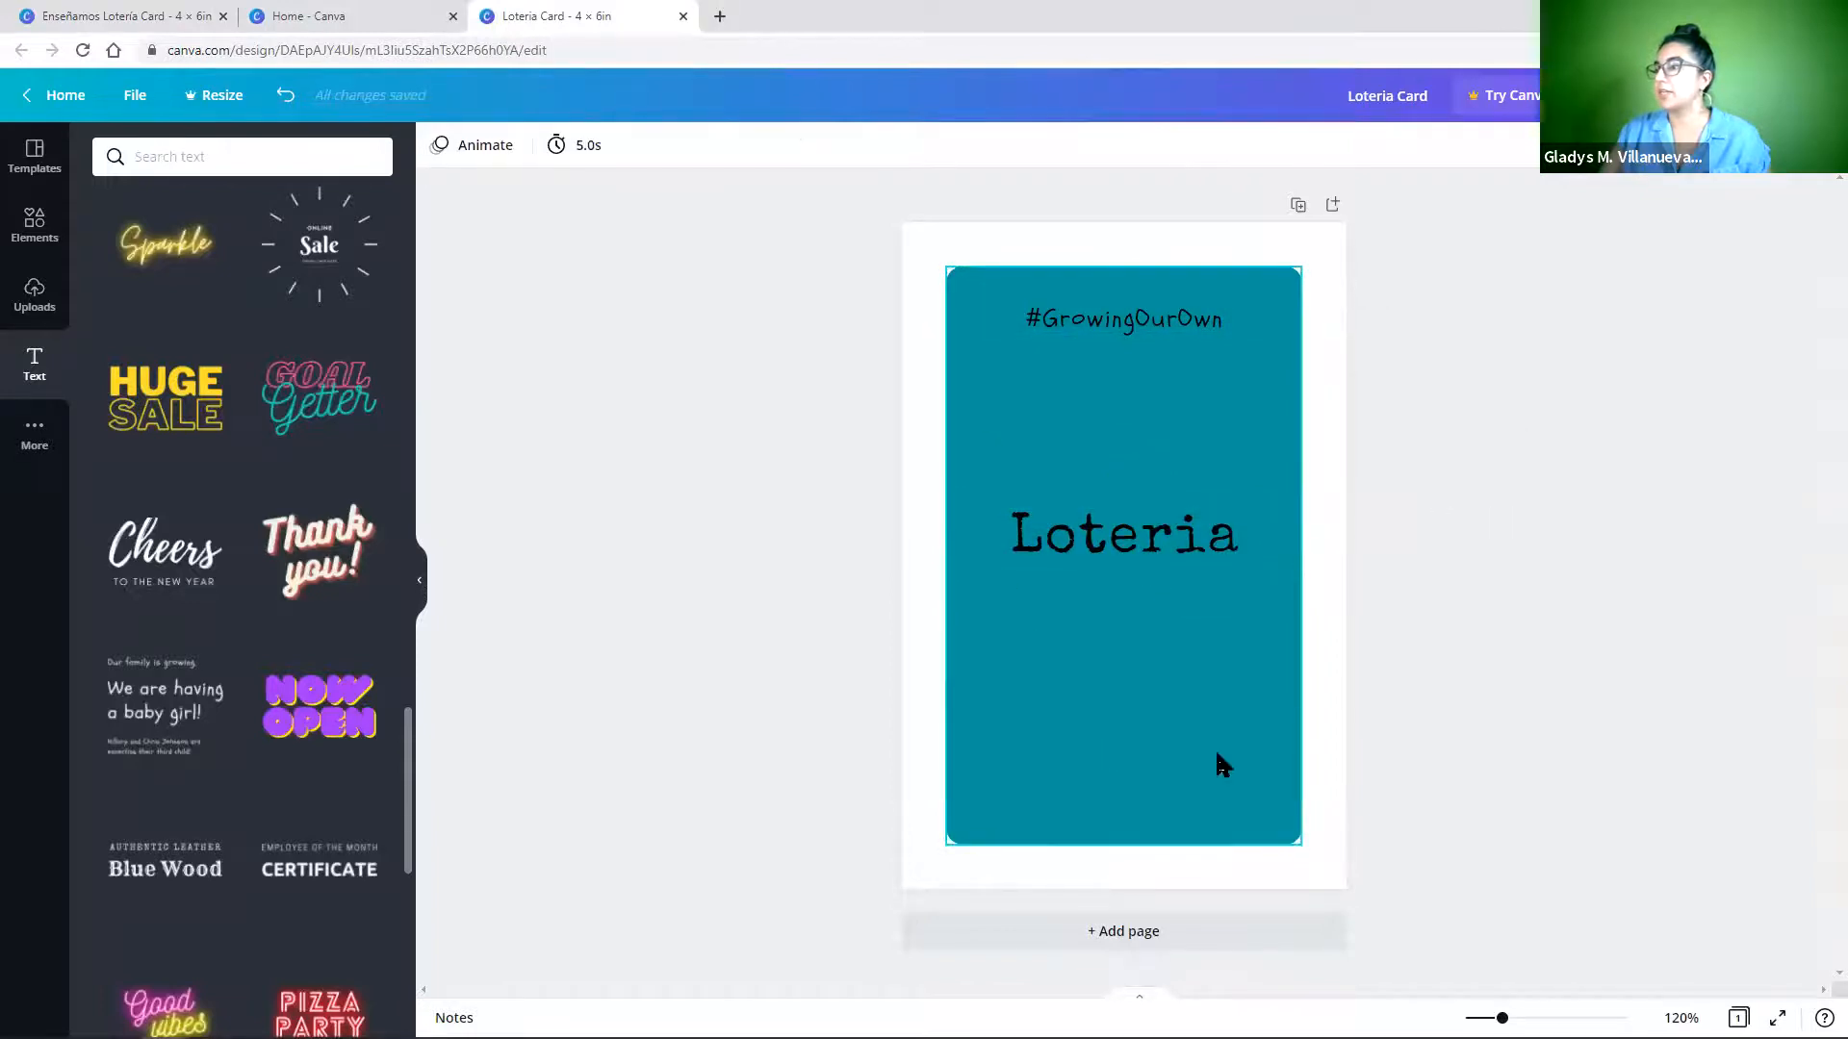
pyautogui.click(1138, 537)
pyautogui.moveTo(1138, 537); pyautogui.dragTo(1135, 779)
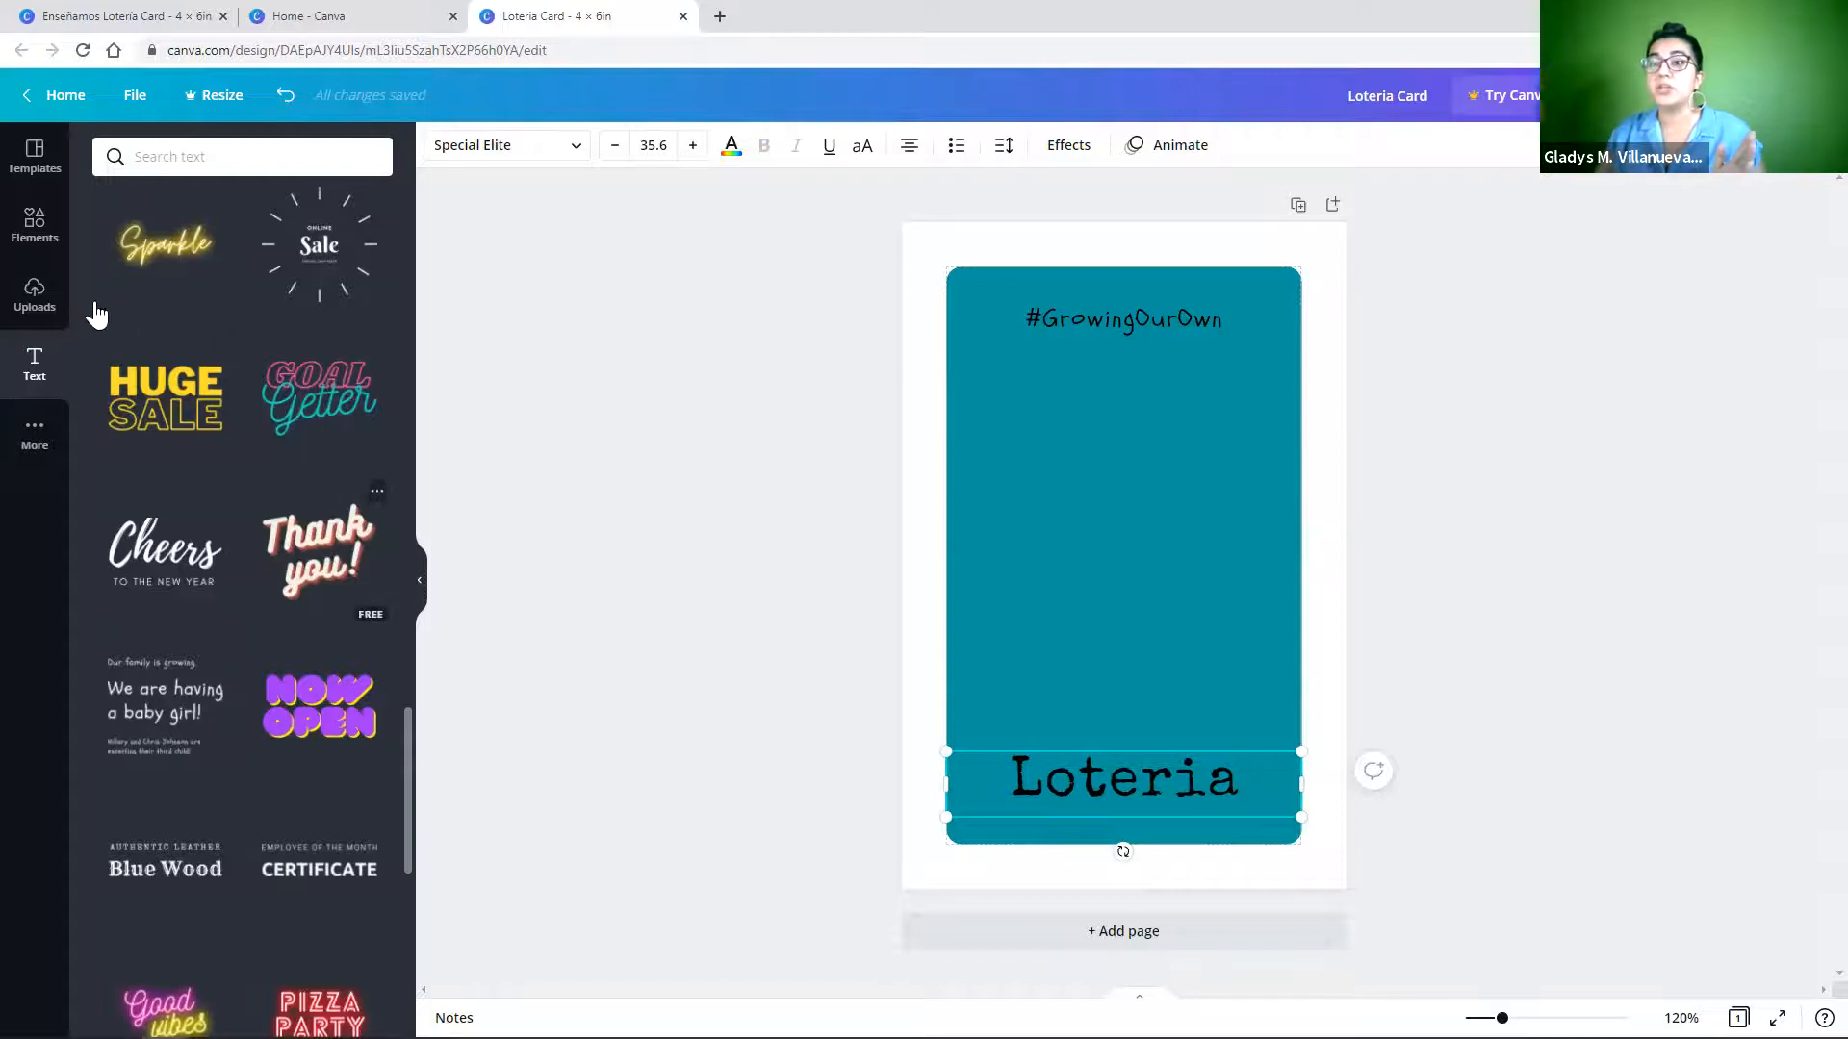
# Try out an enlarged yellow sugar skull graphic in the middle of the card and delete it.
pyautogui.click(39, 244)
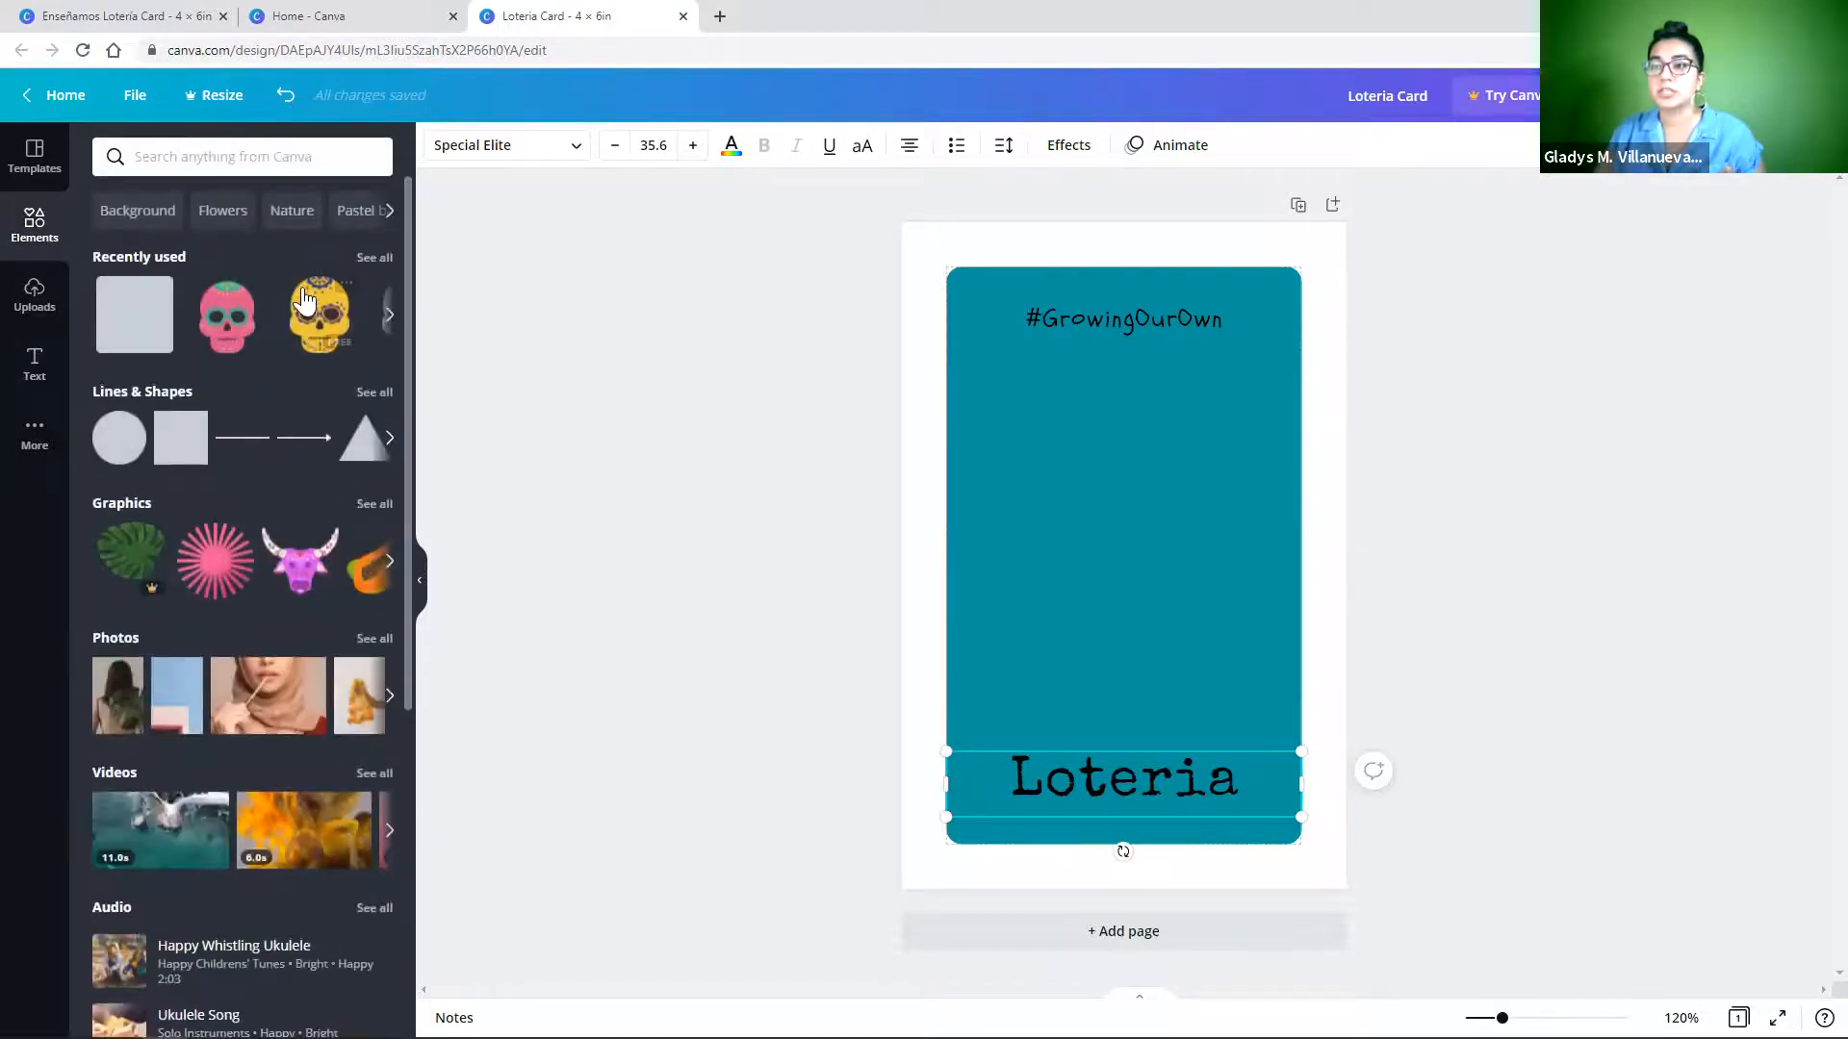
pyautogui.click(260, 156)
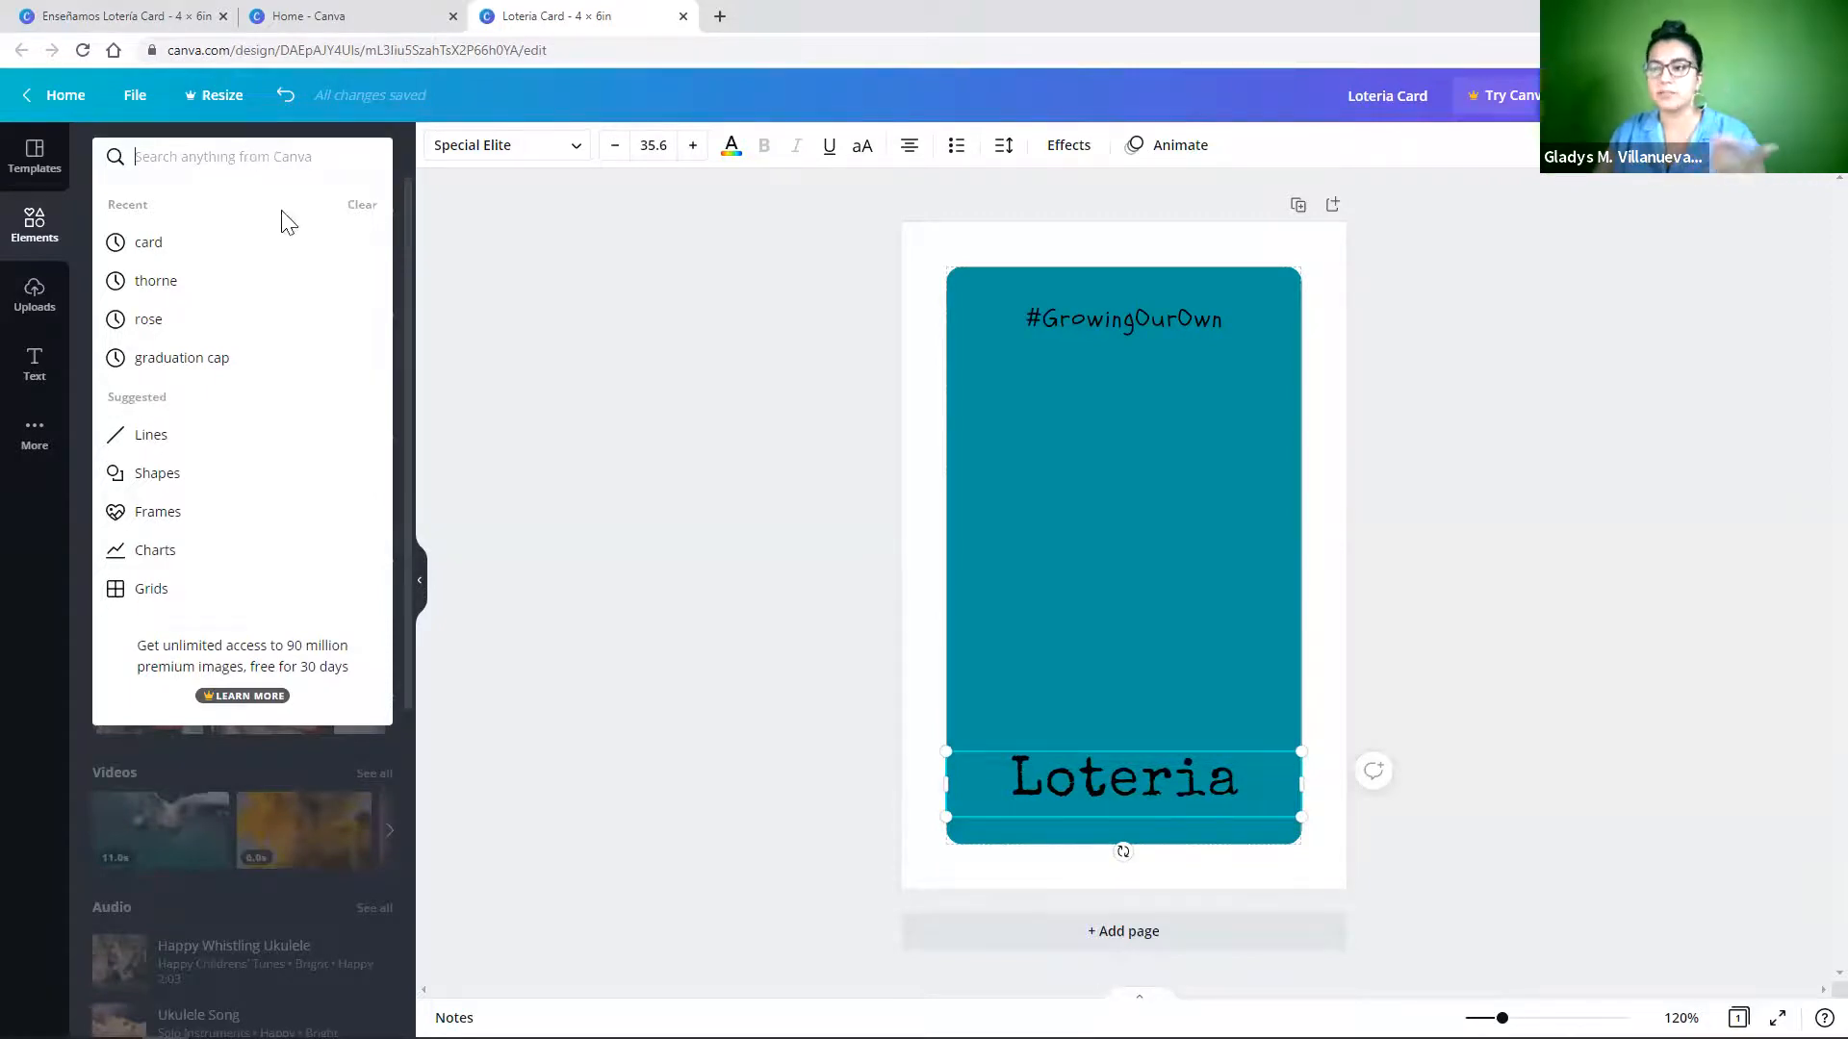
pyautogui.click(459, 264)
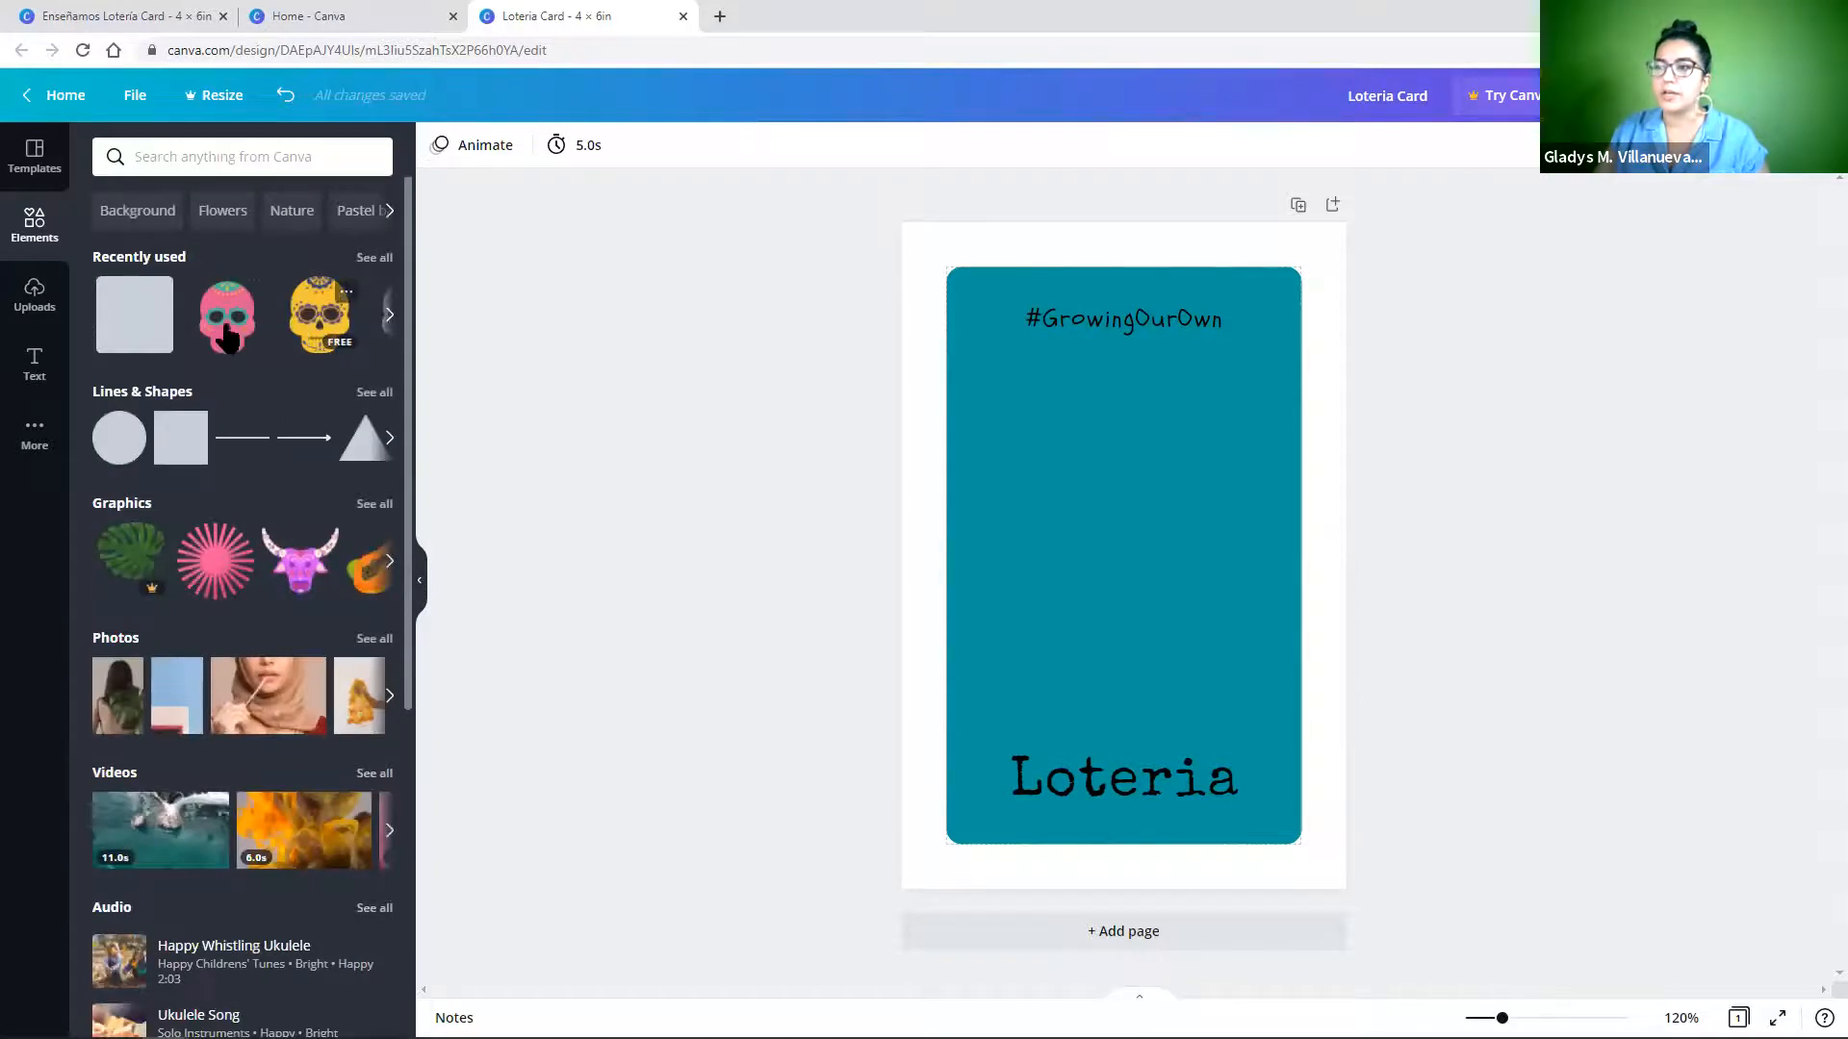
pyautogui.click(318, 324)
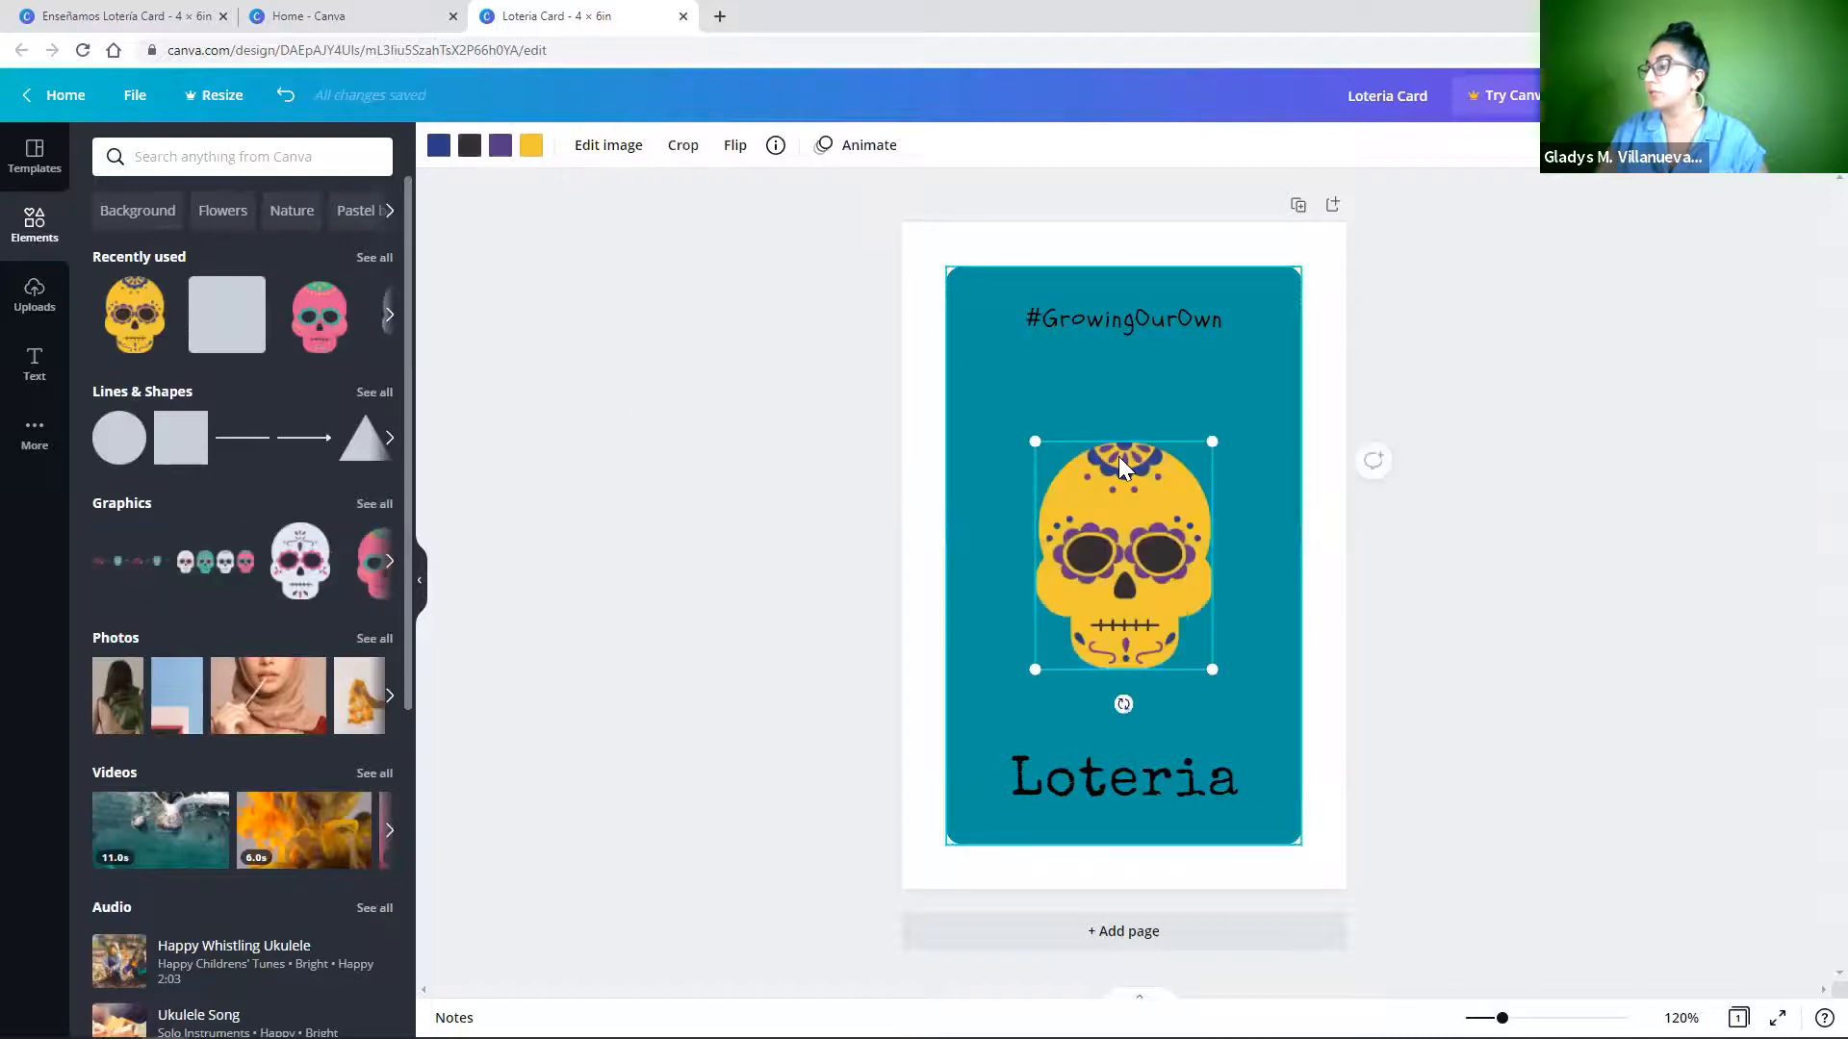
pyautogui.moveTo(1208, 439); pyautogui.dragTo(1166, 466)
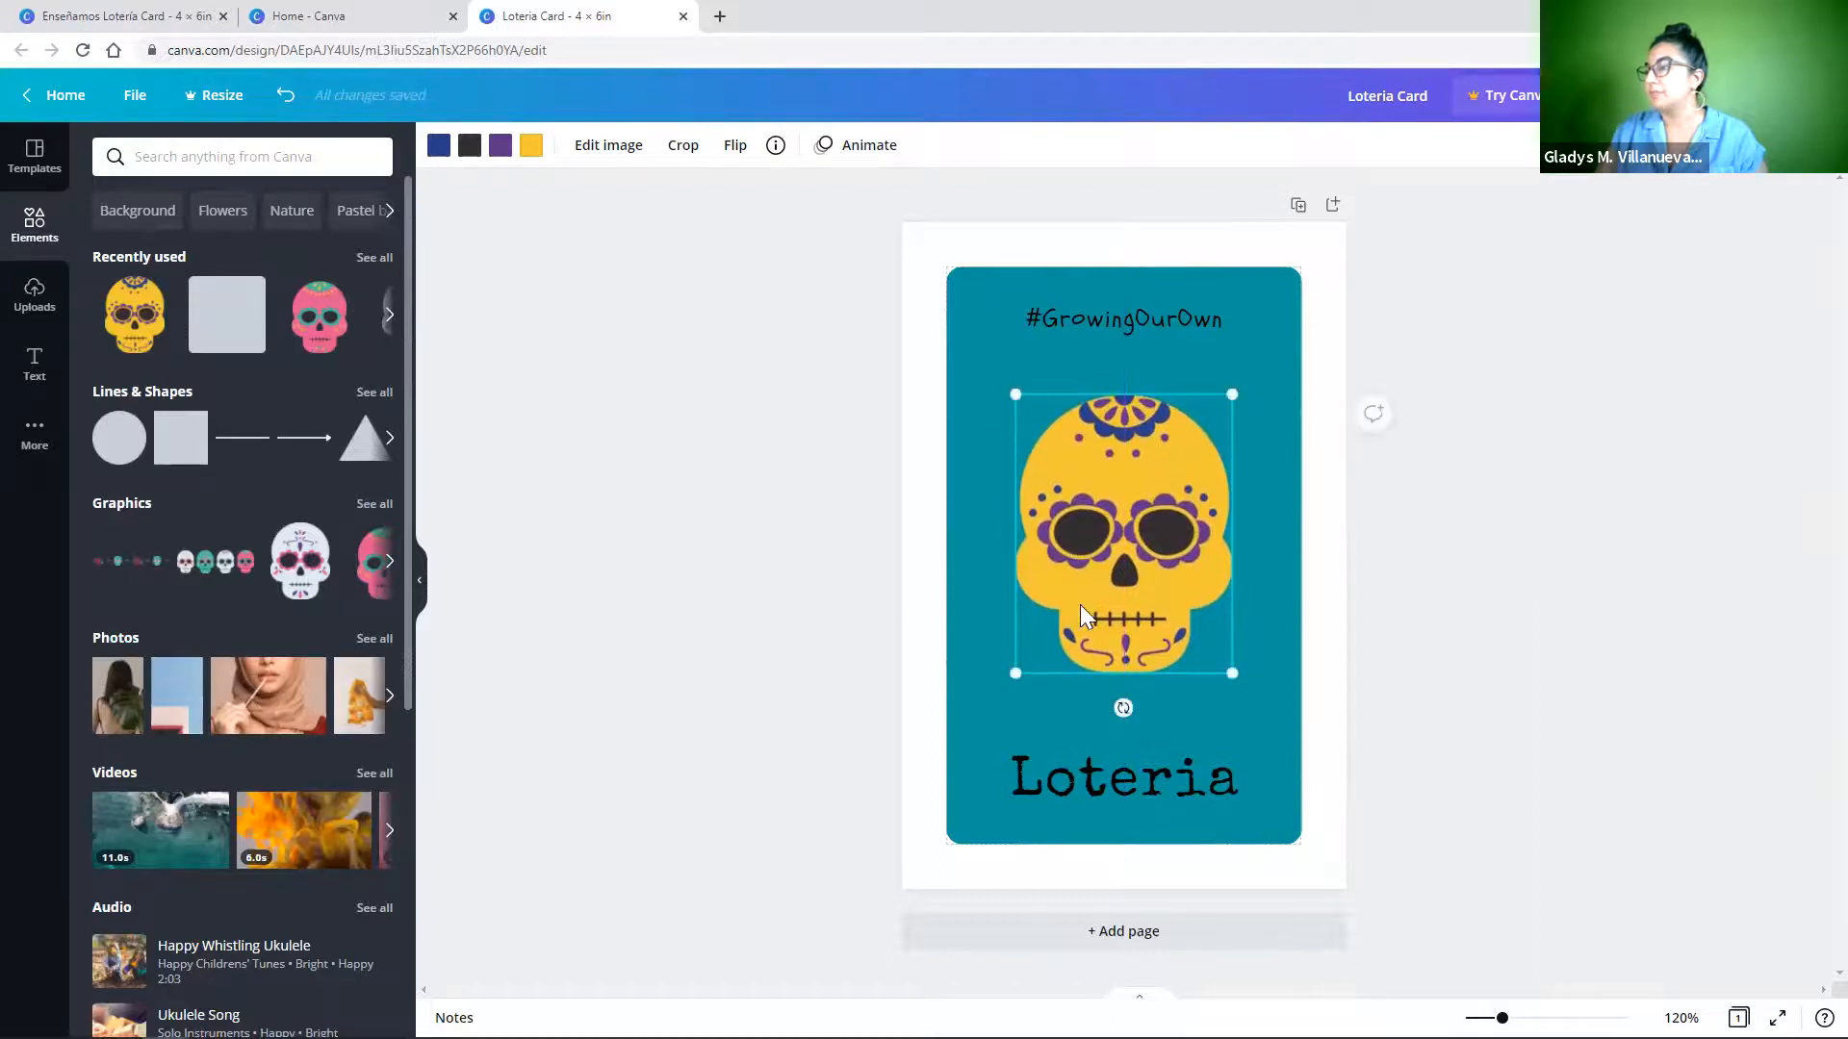
pyautogui.click(1160, 779)
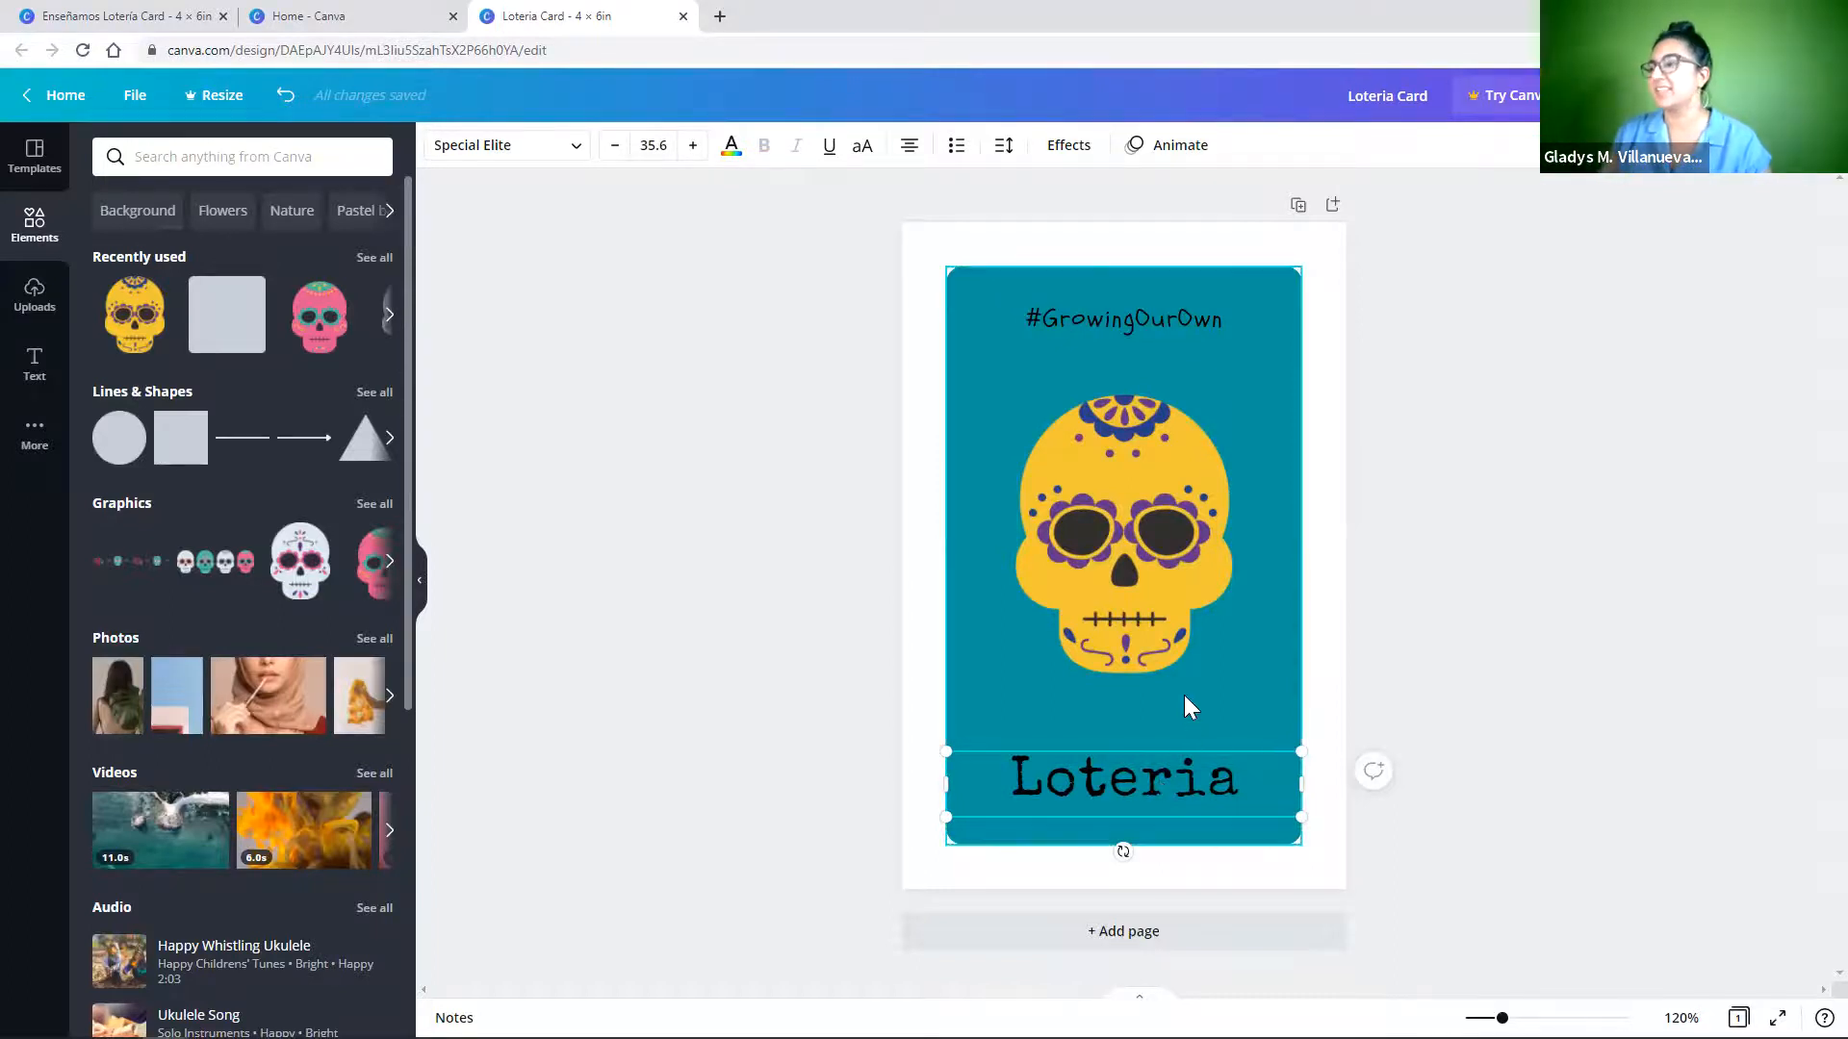
pyautogui.click(1170, 599)
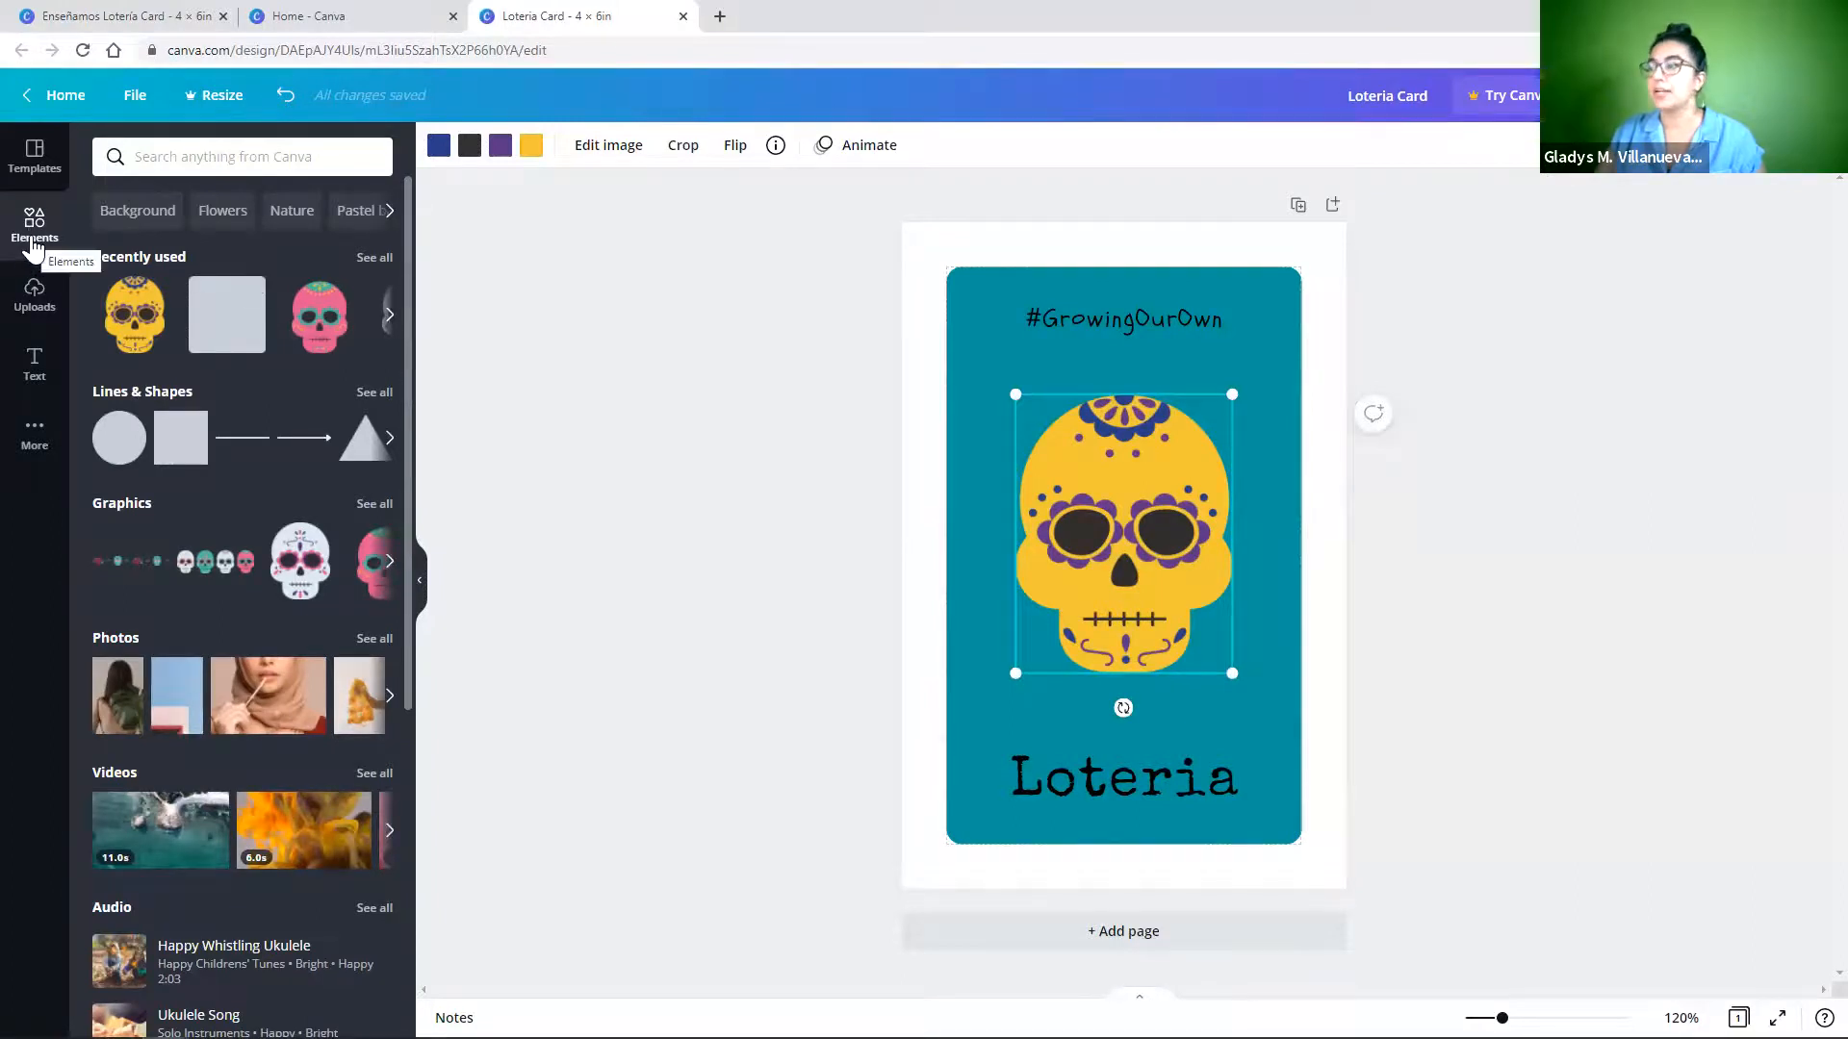
pyautogui.press('Delete')
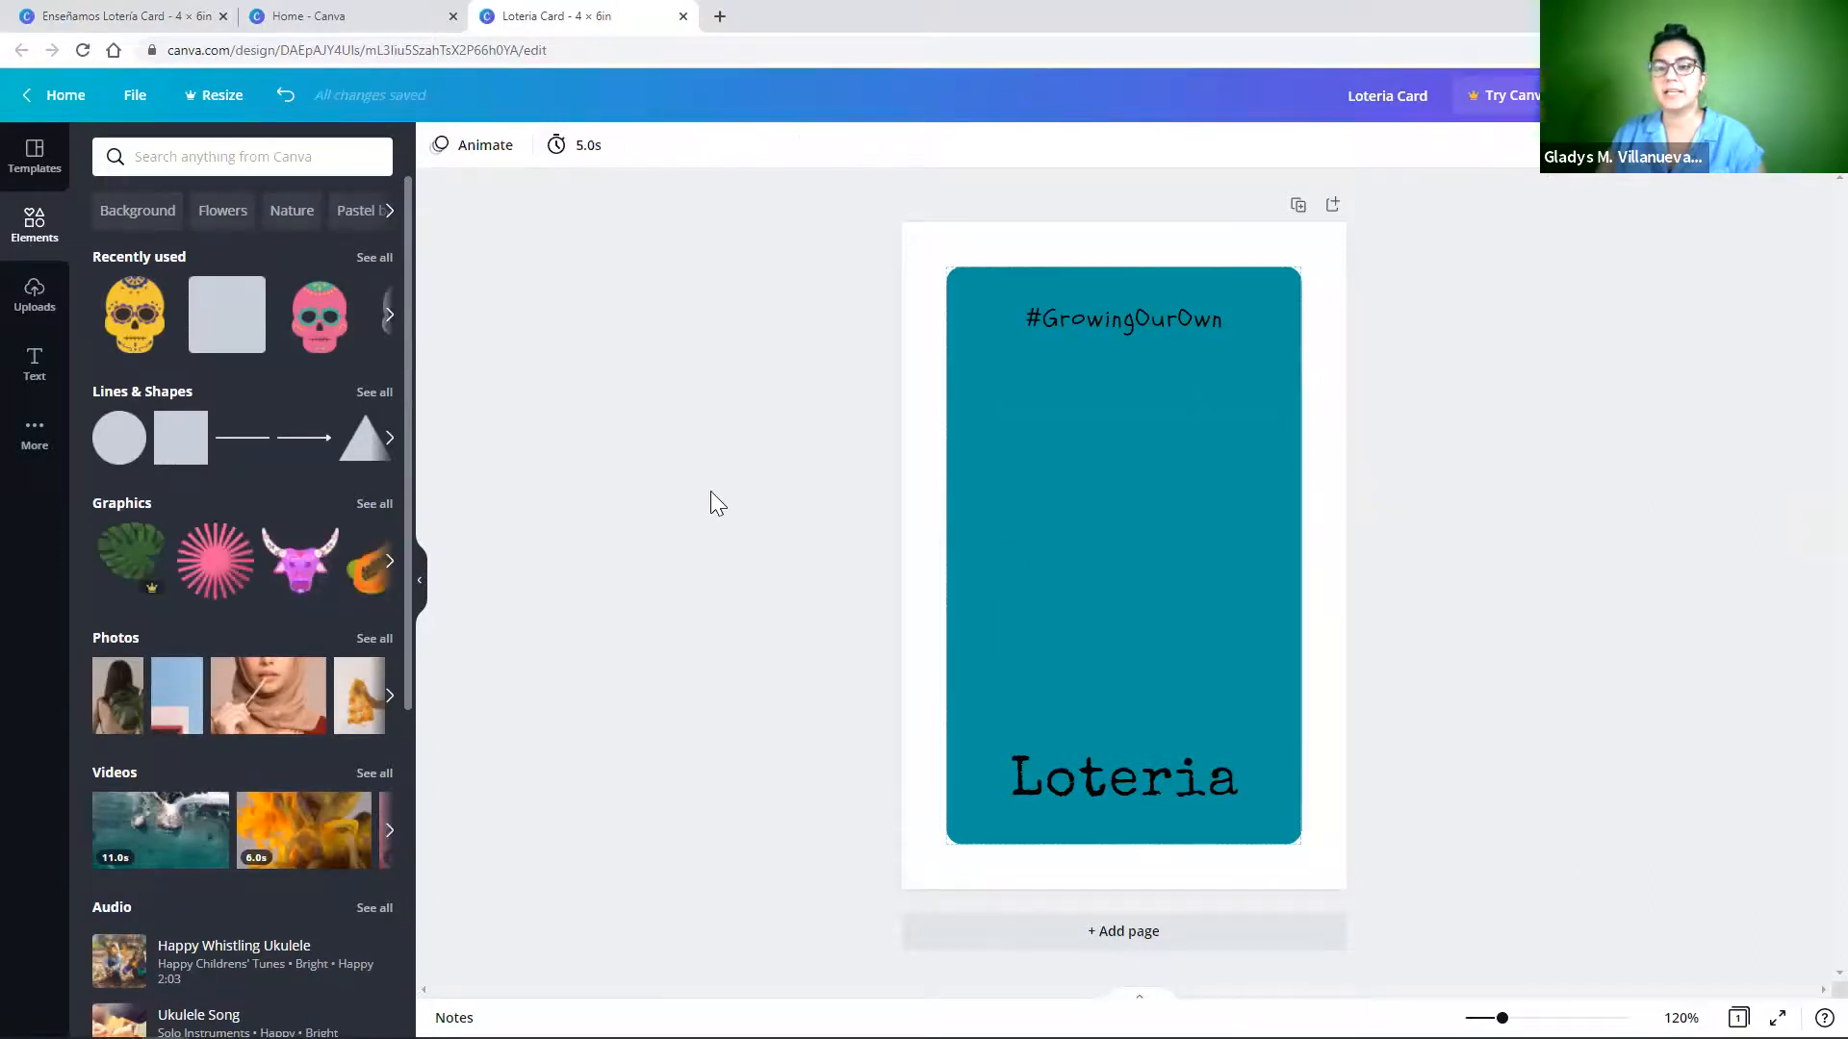
# Open the uploaded images and check the hummingbird artwork on the Enseñamos card.
pyautogui.click(35, 308)
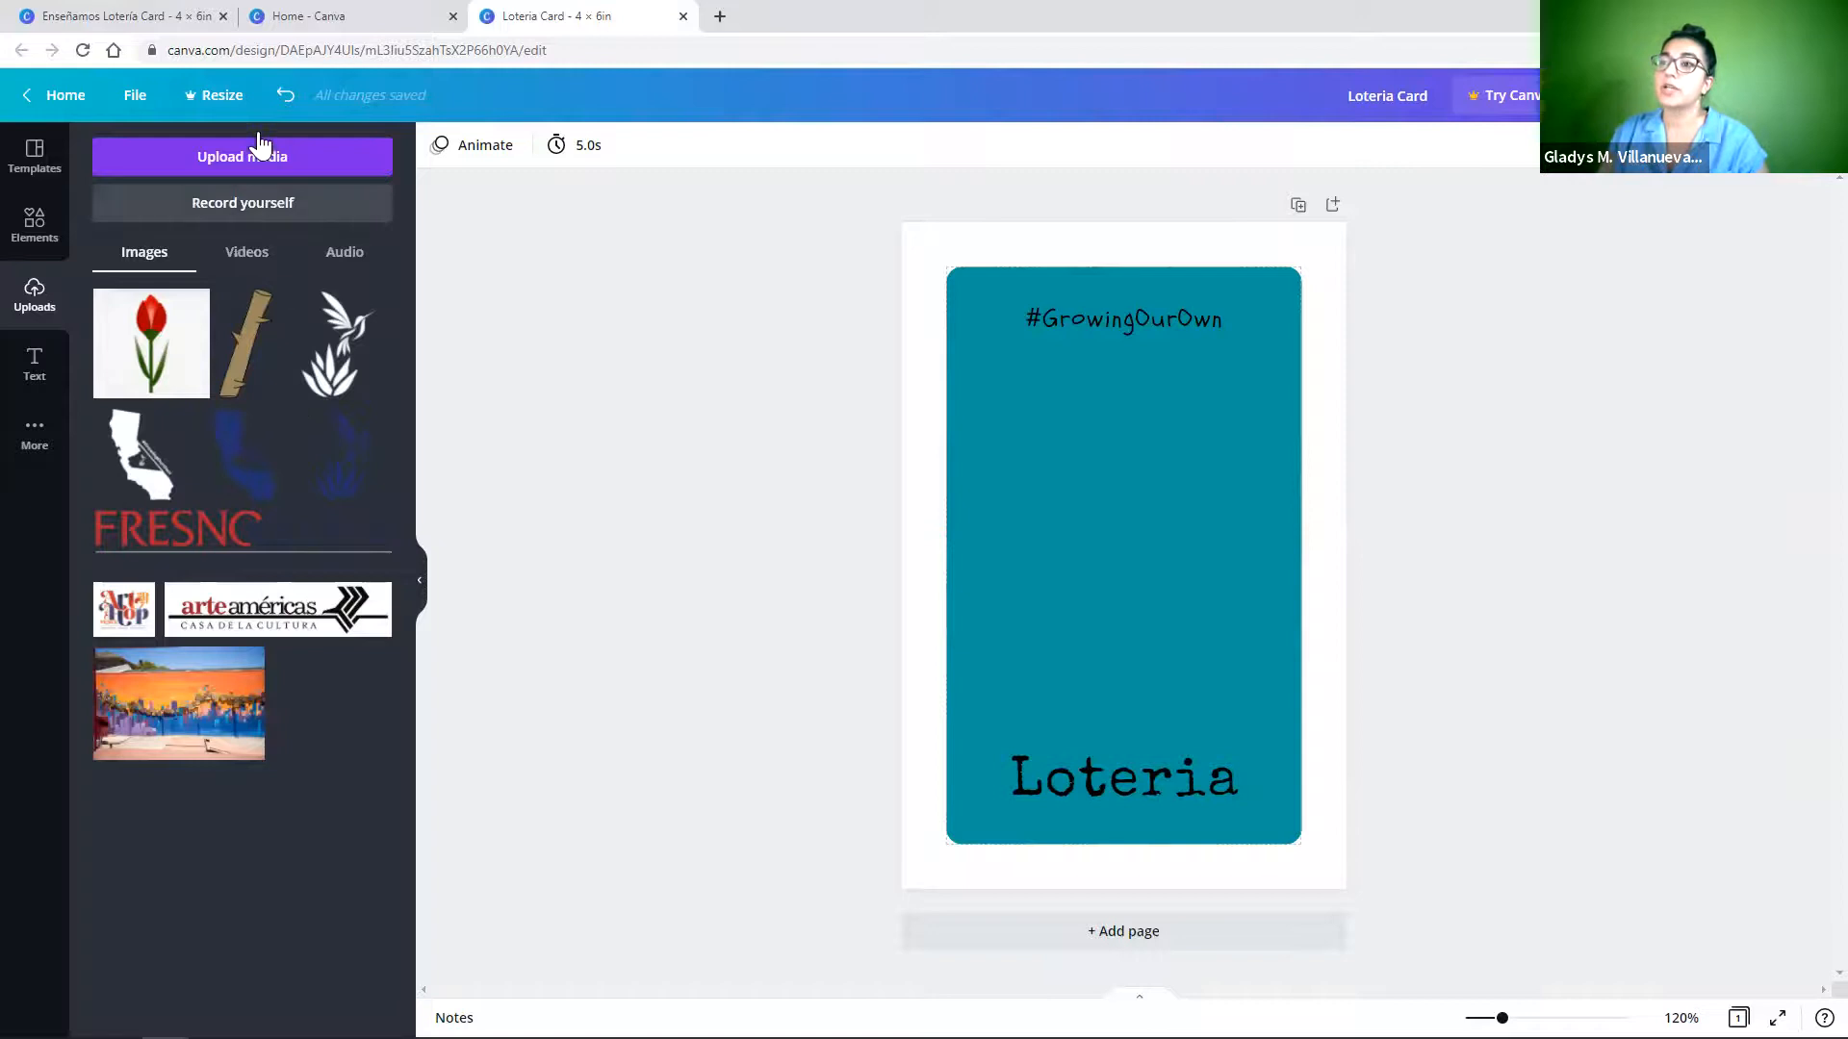
pyautogui.click(113, 29)
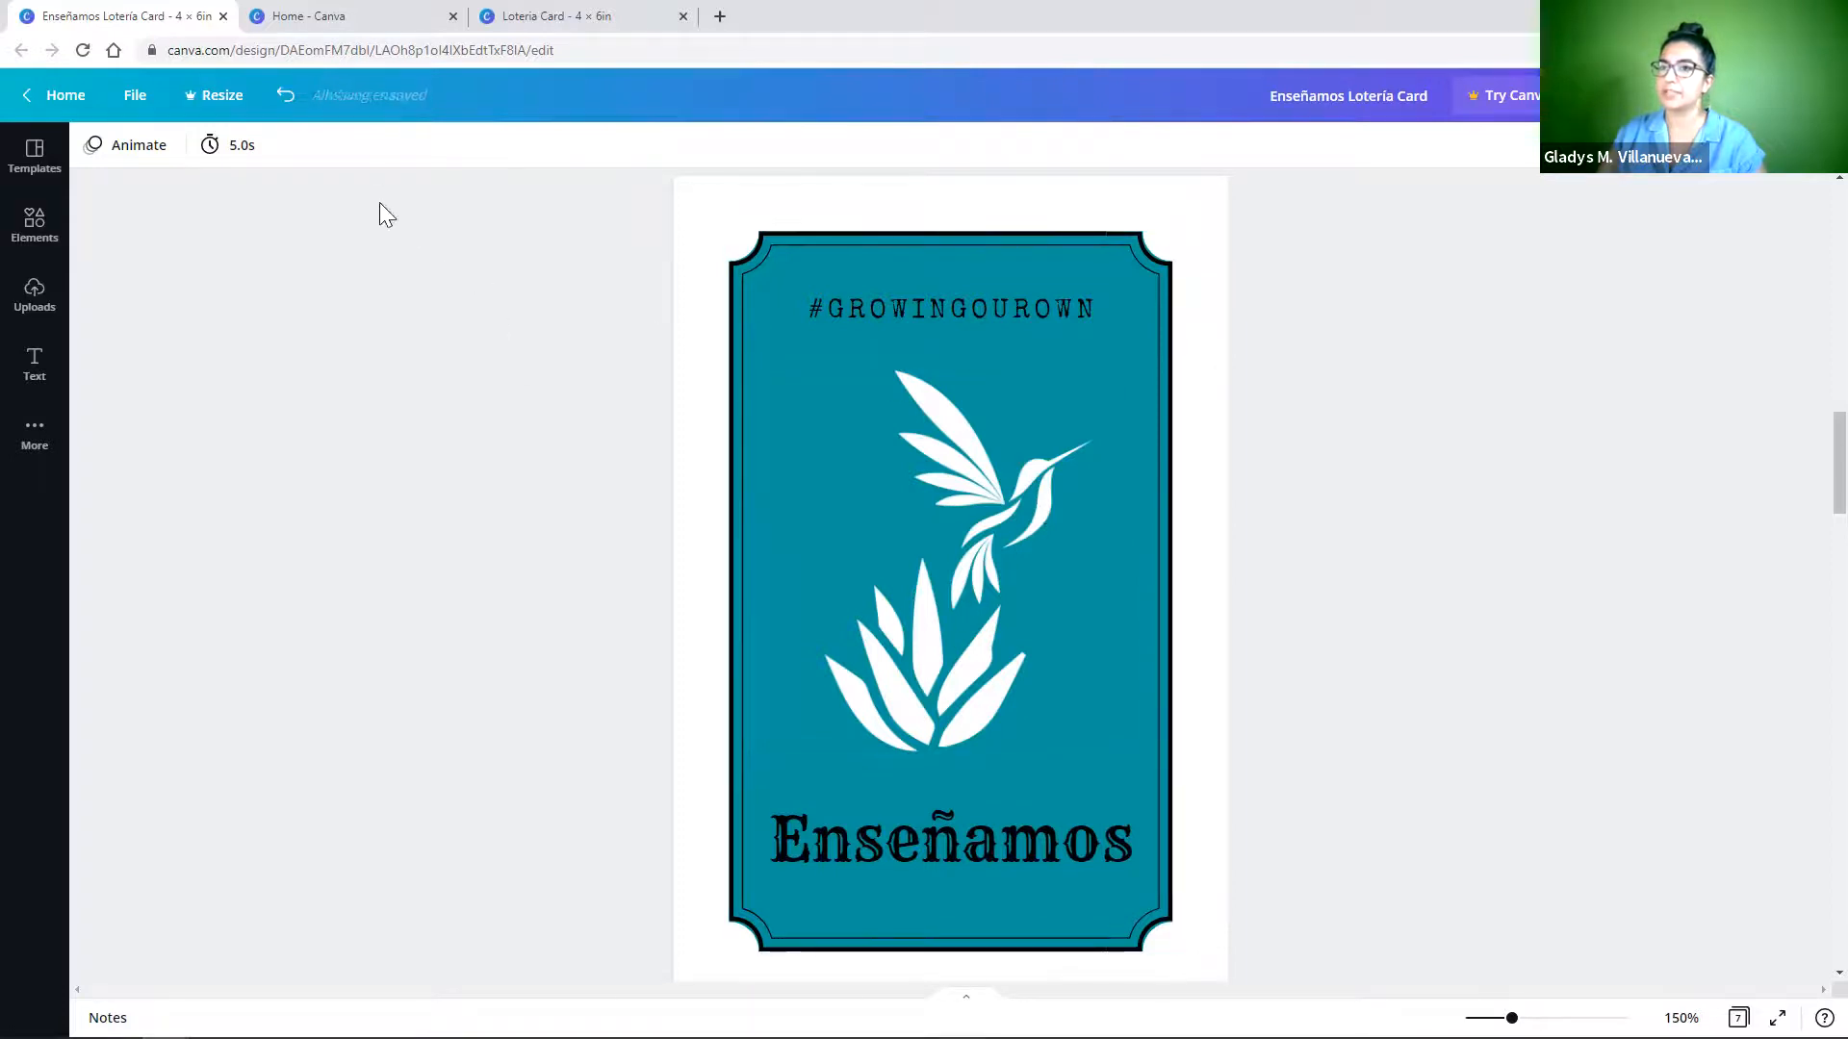
pyautogui.click(568, 17)
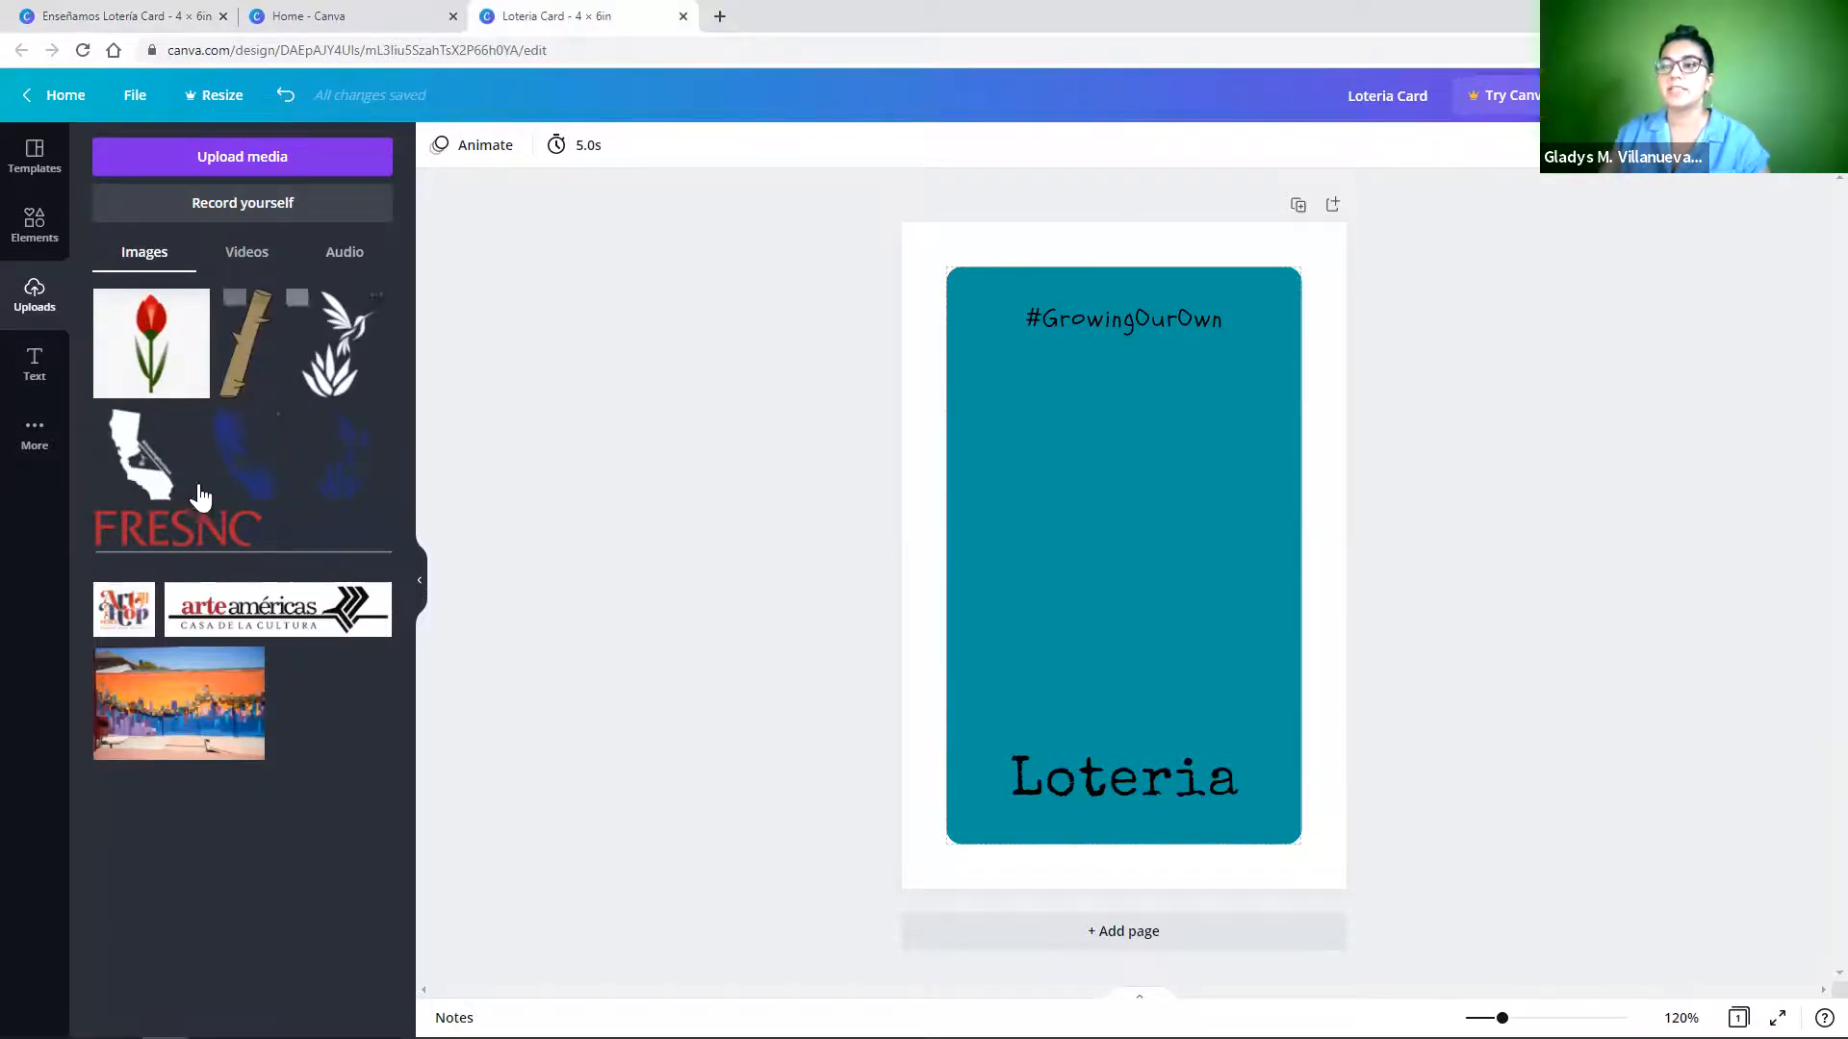
pyautogui.click(265, 170)
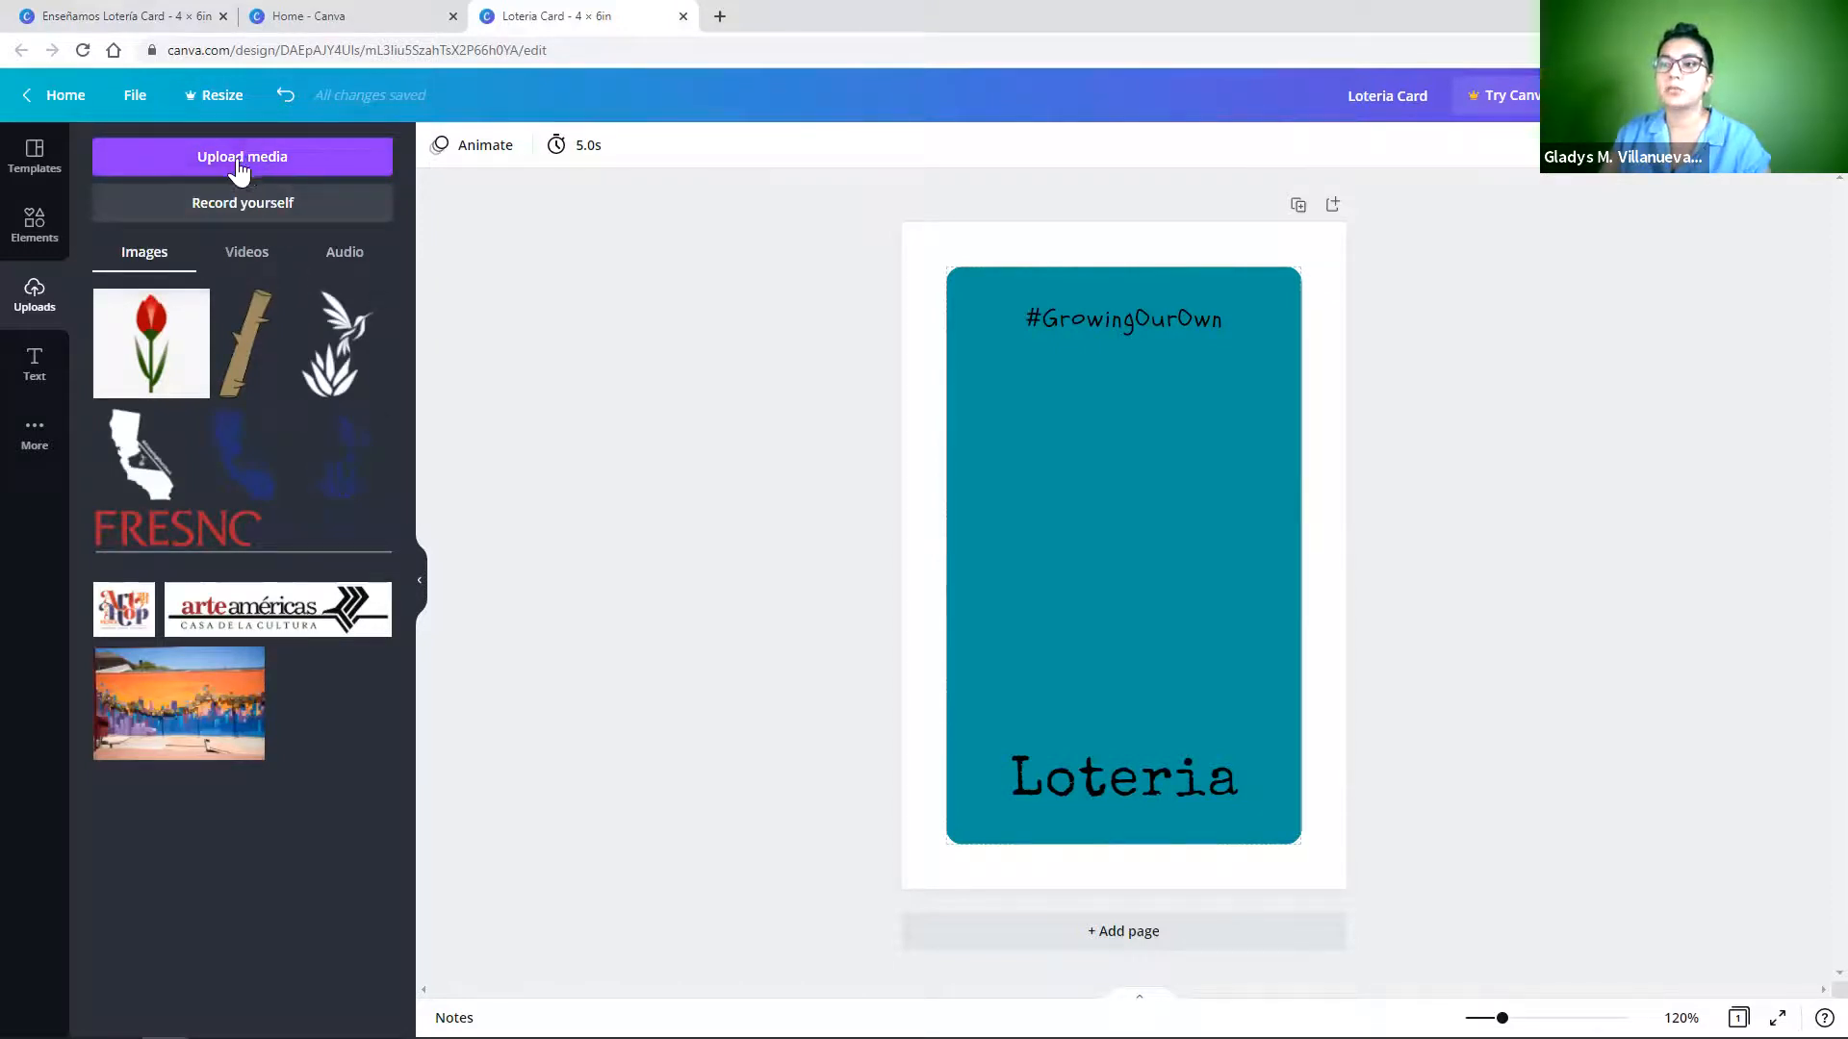
pyautogui.click(241, 164)
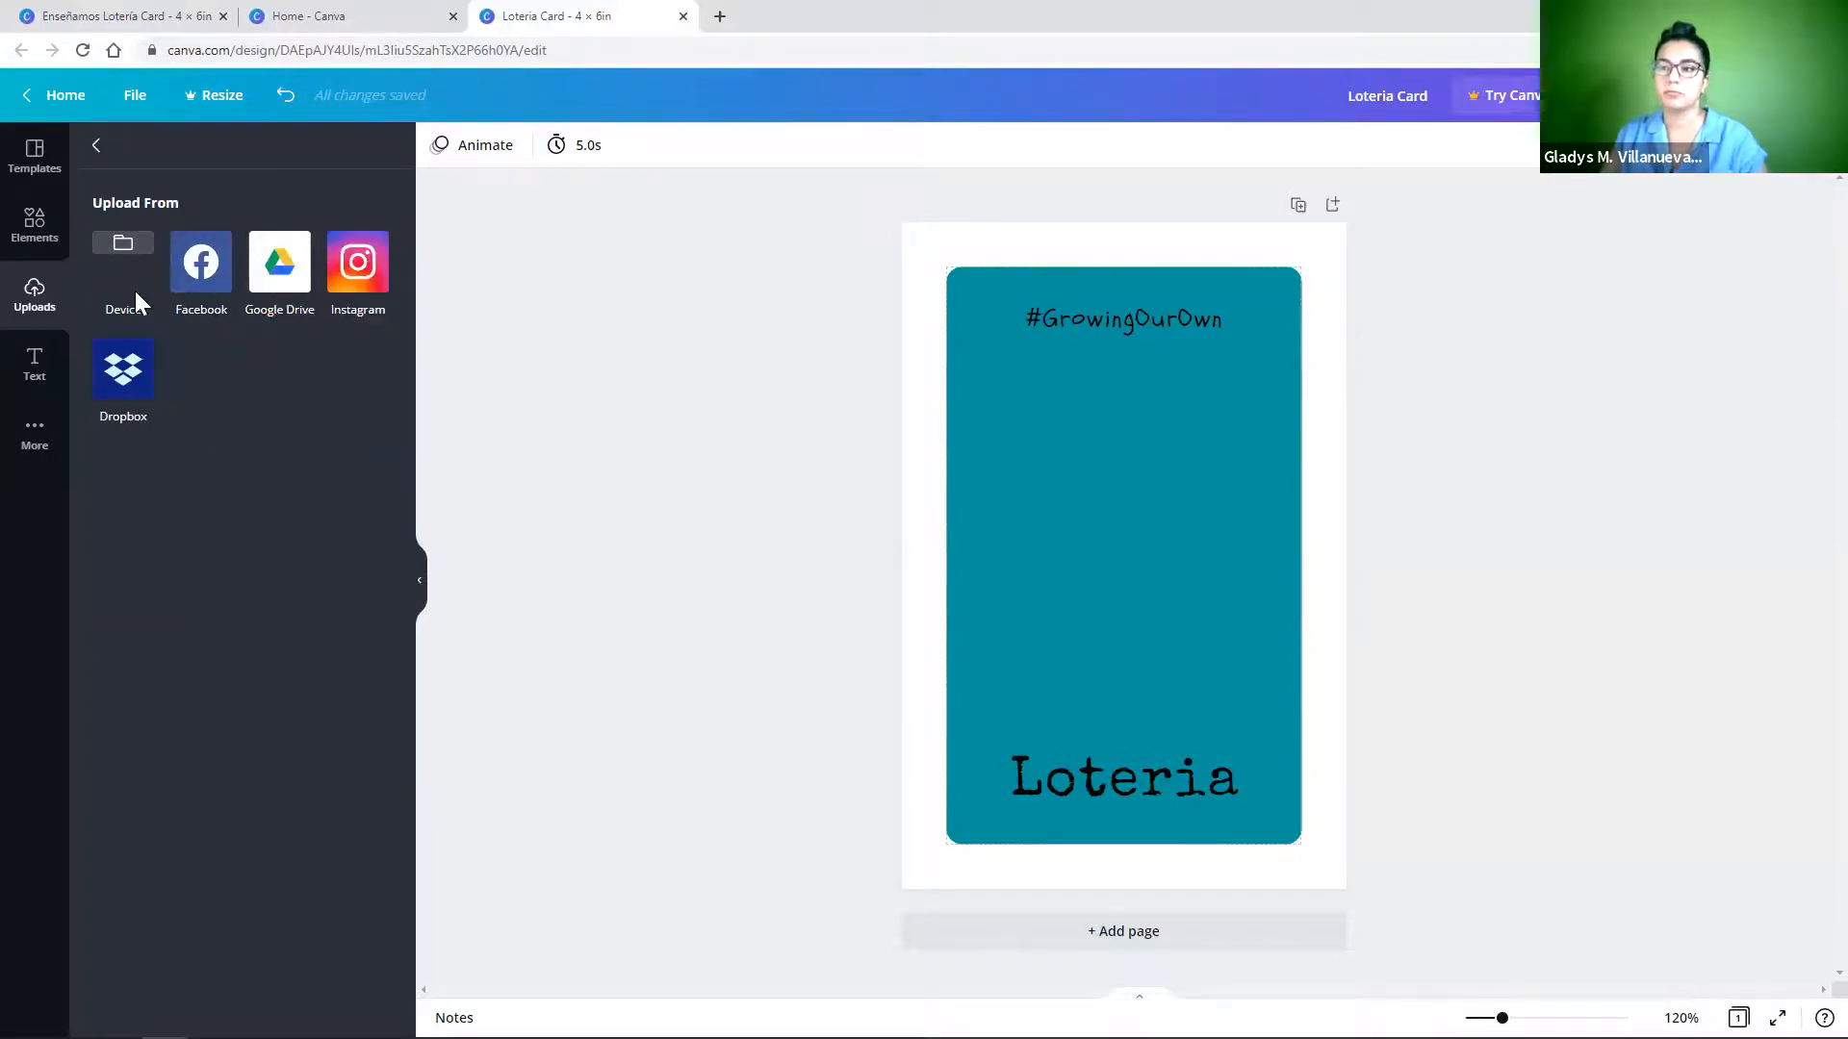
pyautogui.click(125, 252)
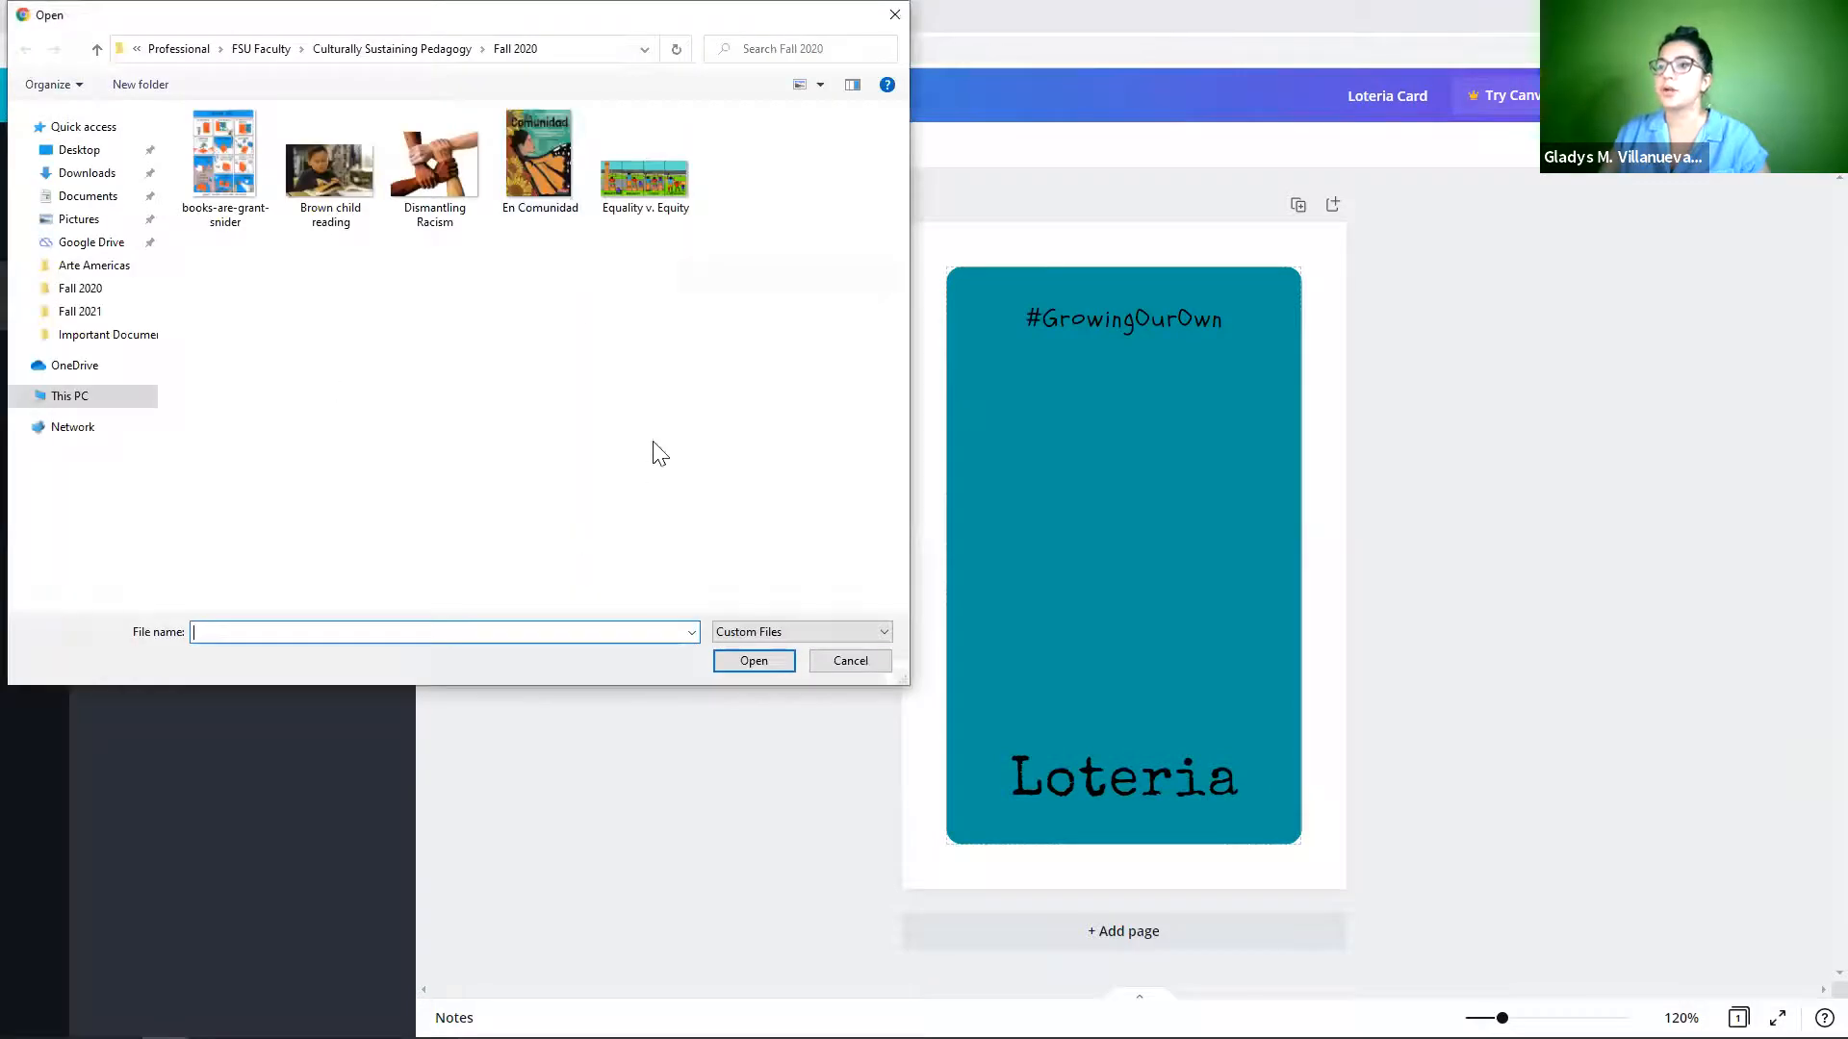
pyautogui.click(851, 664)
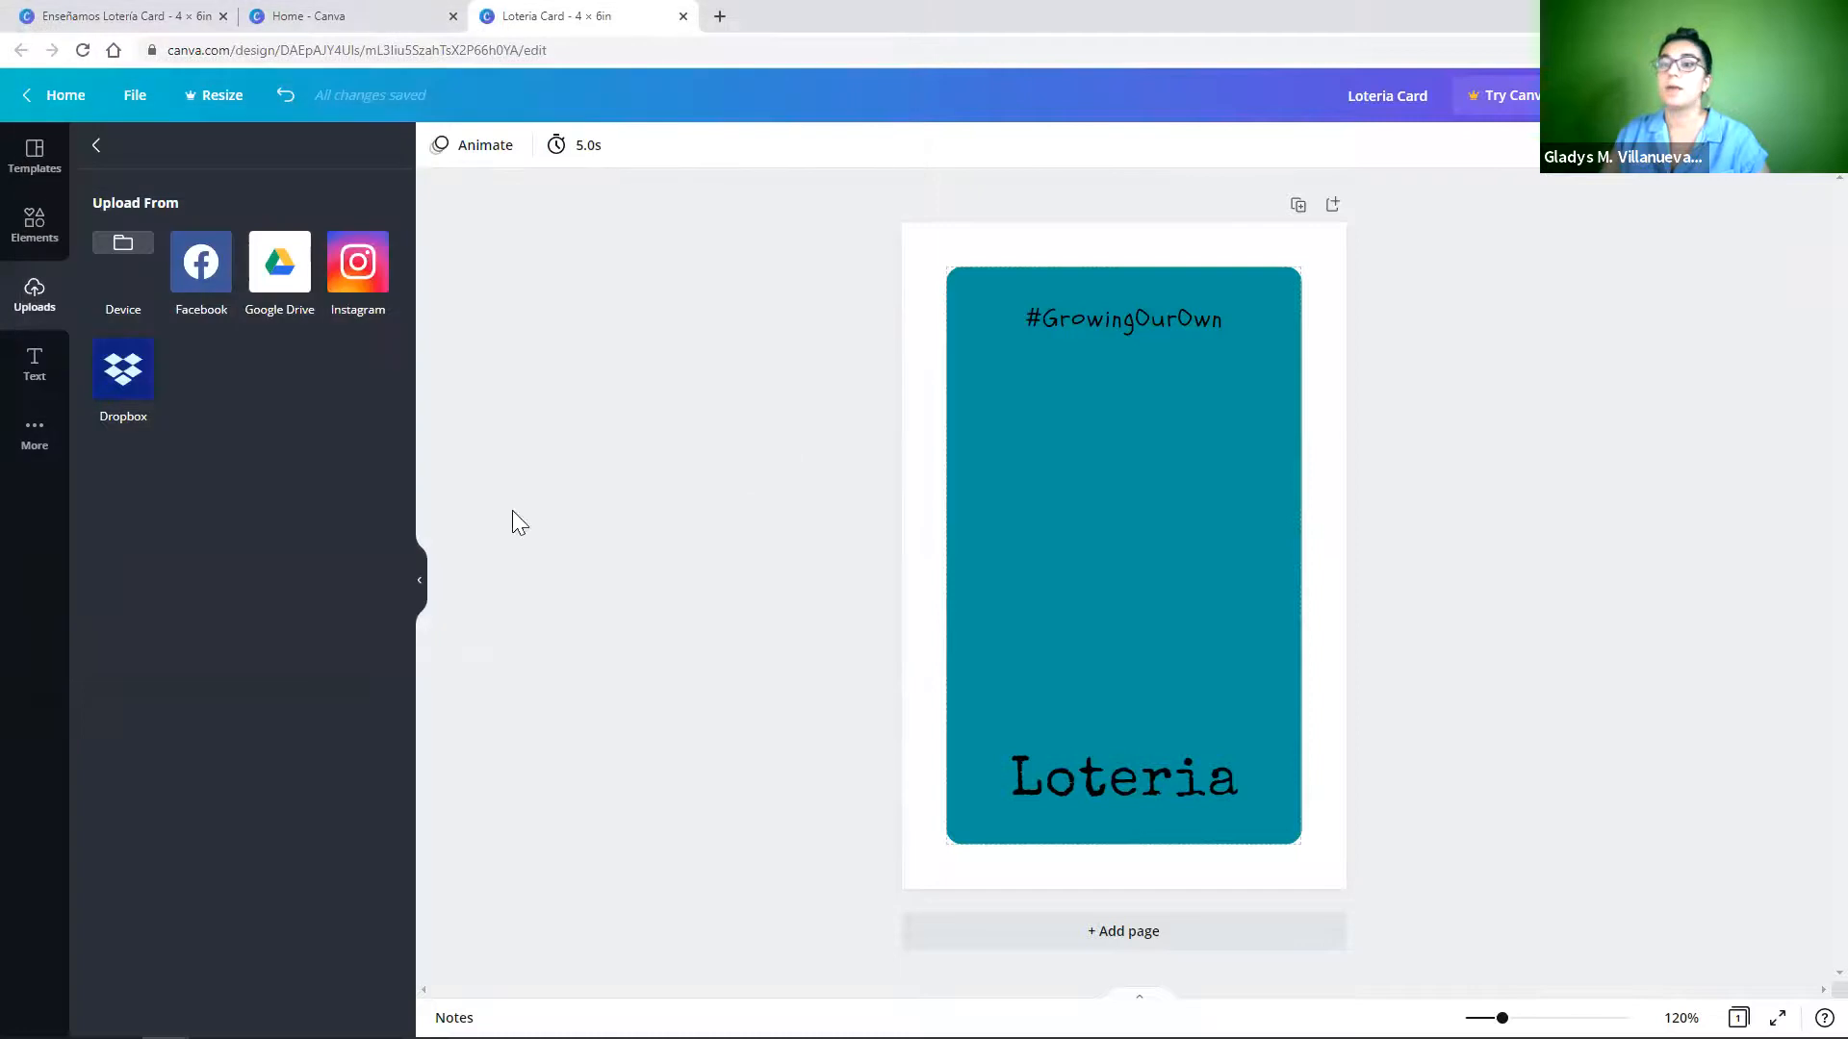
pyautogui.click(96, 146)
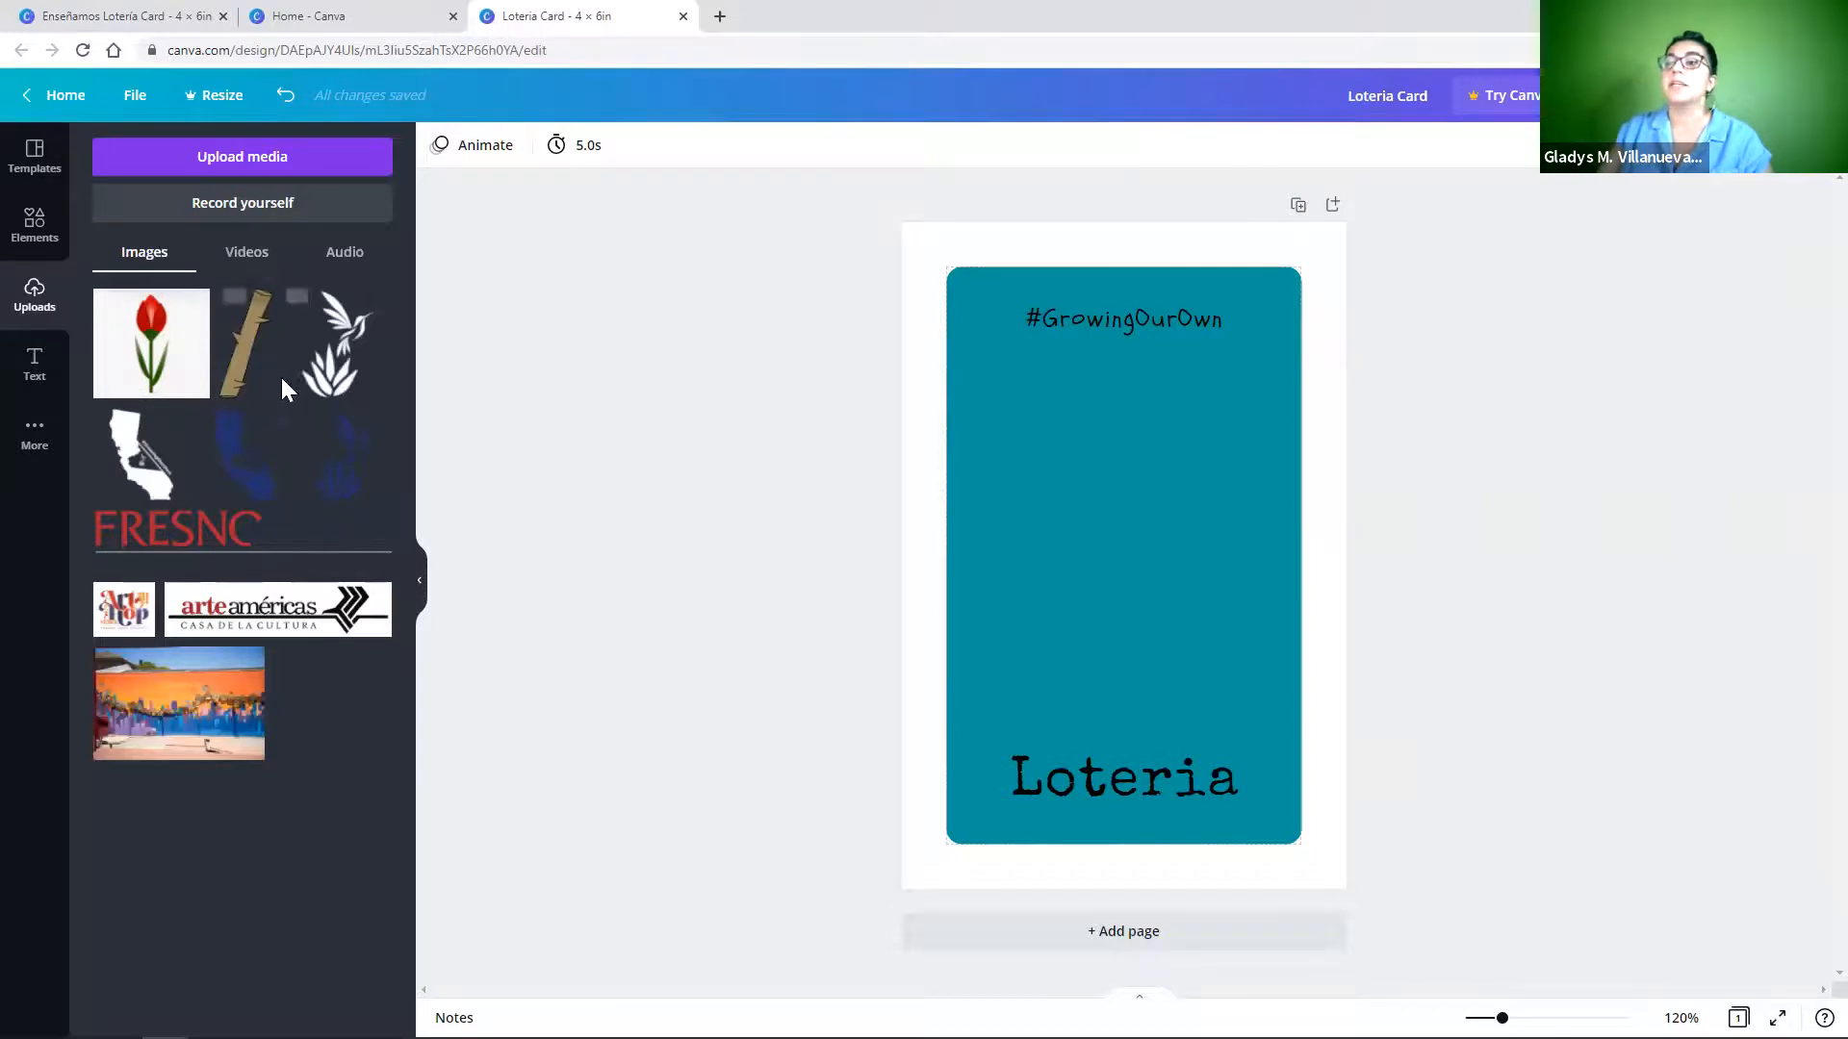
# Add the uploaded white hummingbird and plant image between the hashtag and "Loteria" and preview the card full screen.
pyautogui.click(332, 364)
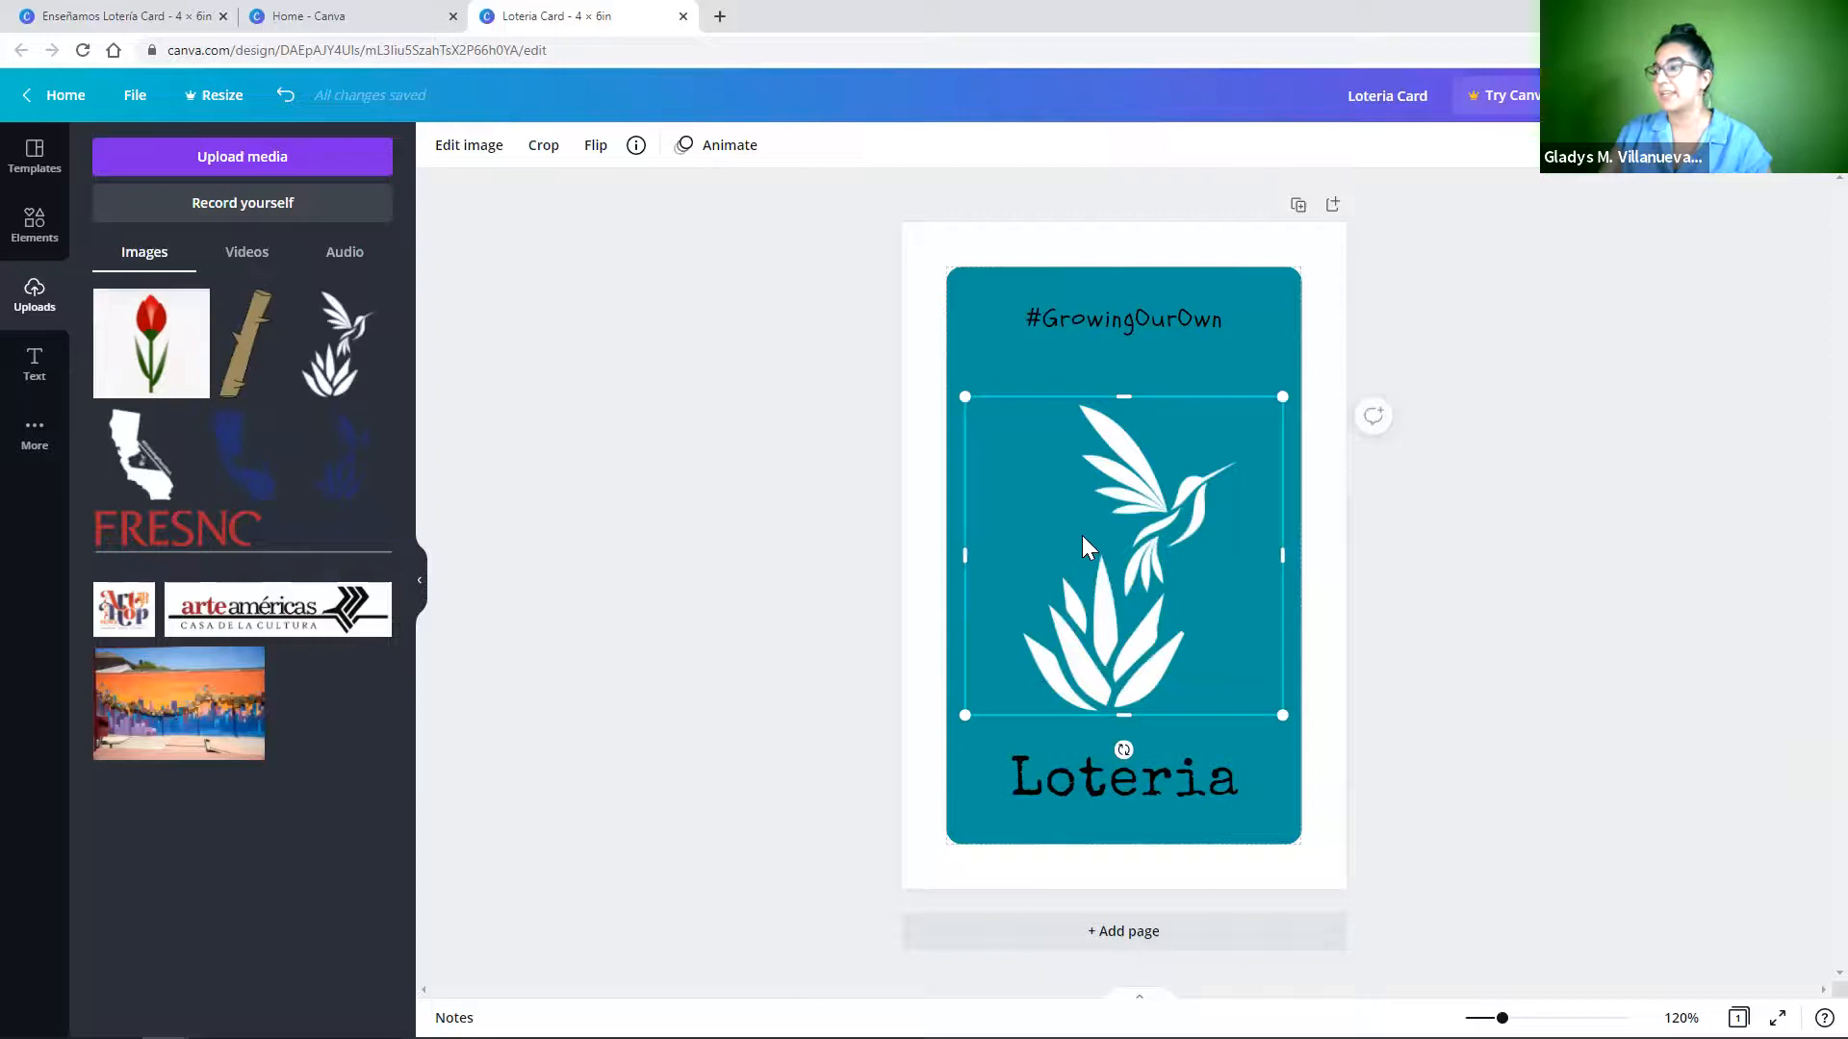
pyautogui.click(1245, 359)
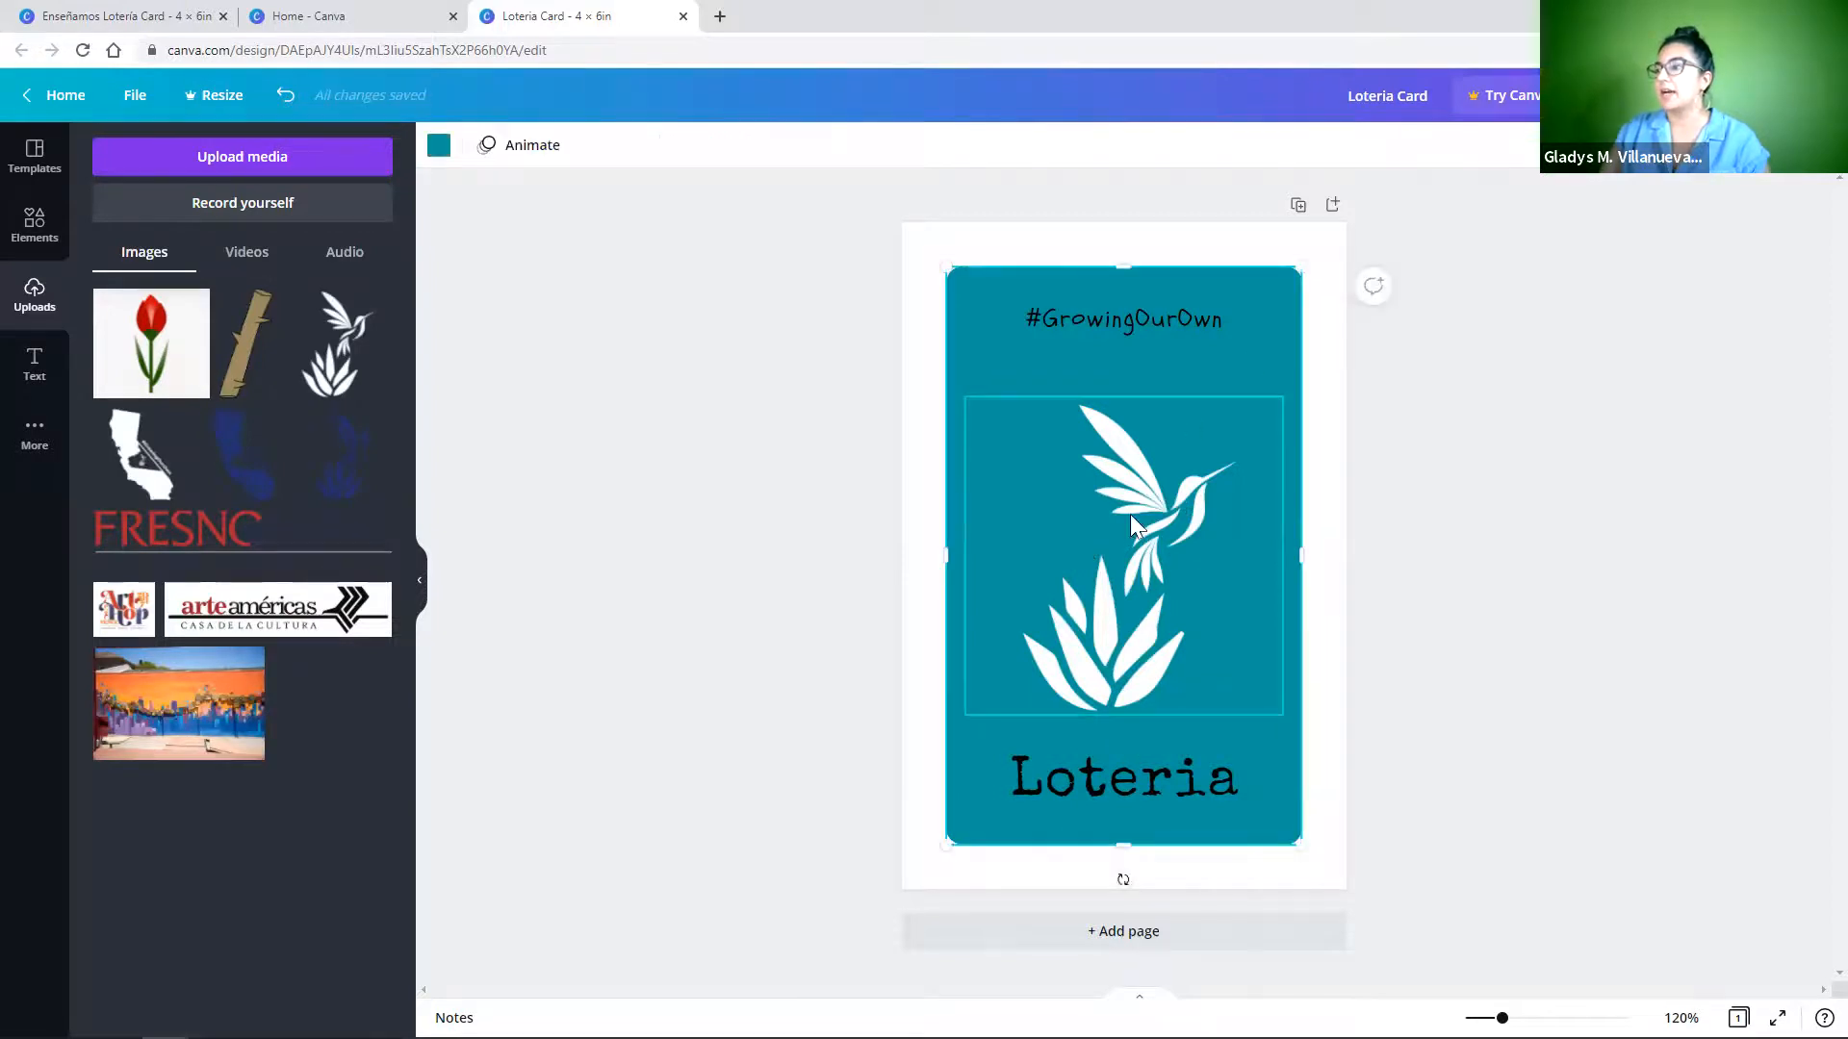
pyautogui.click(418, 587)
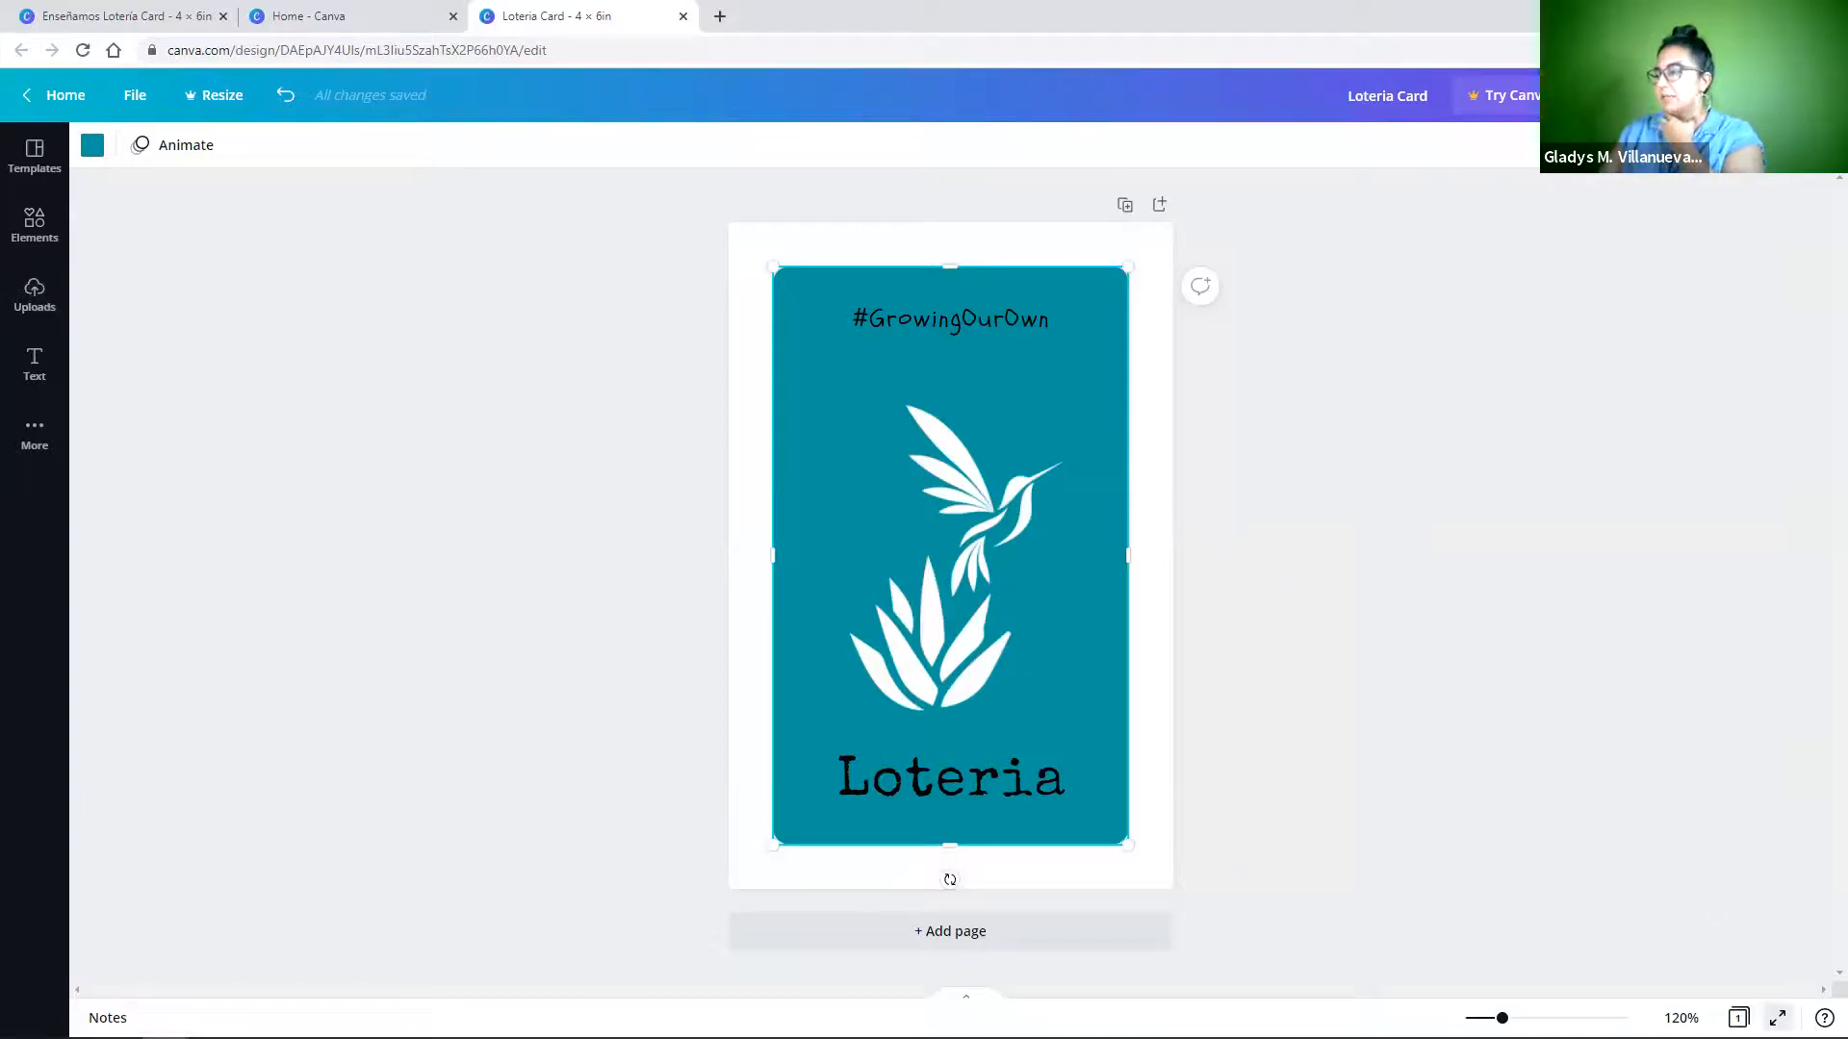
pyautogui.click(1777, 1017)
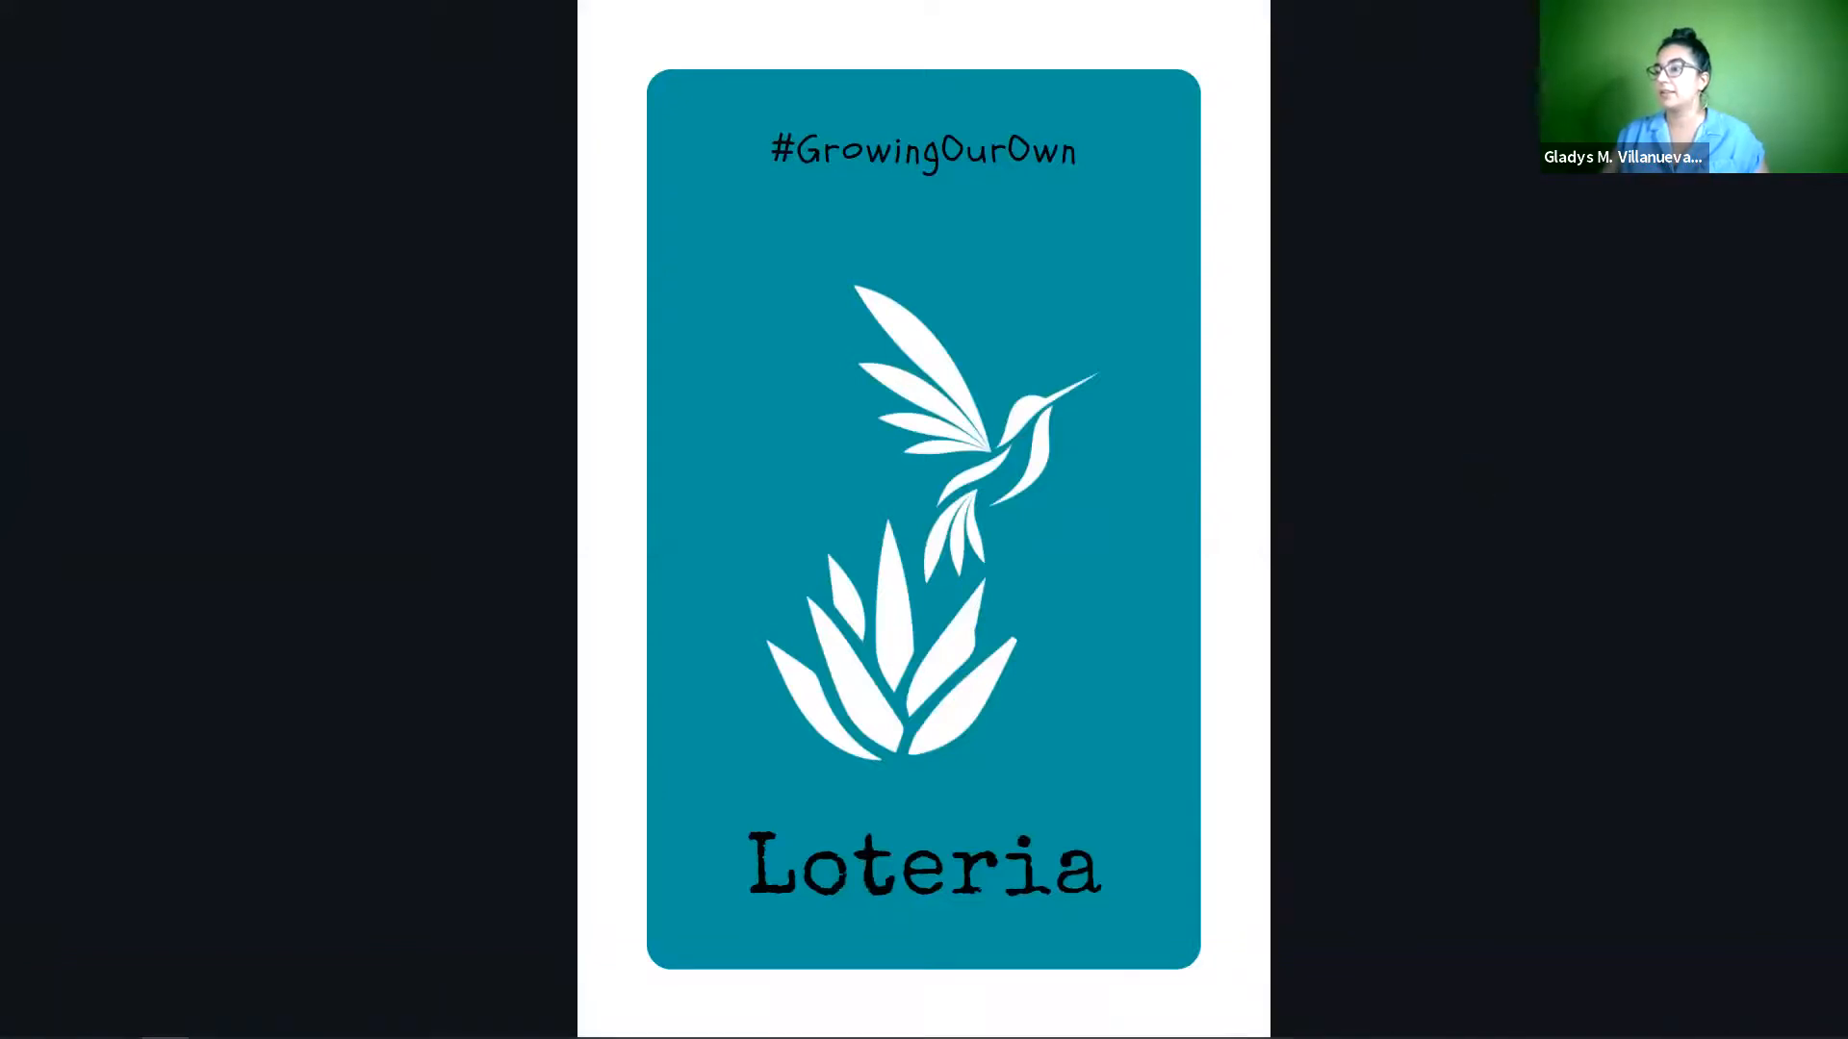
pyautogui.press('Escape')
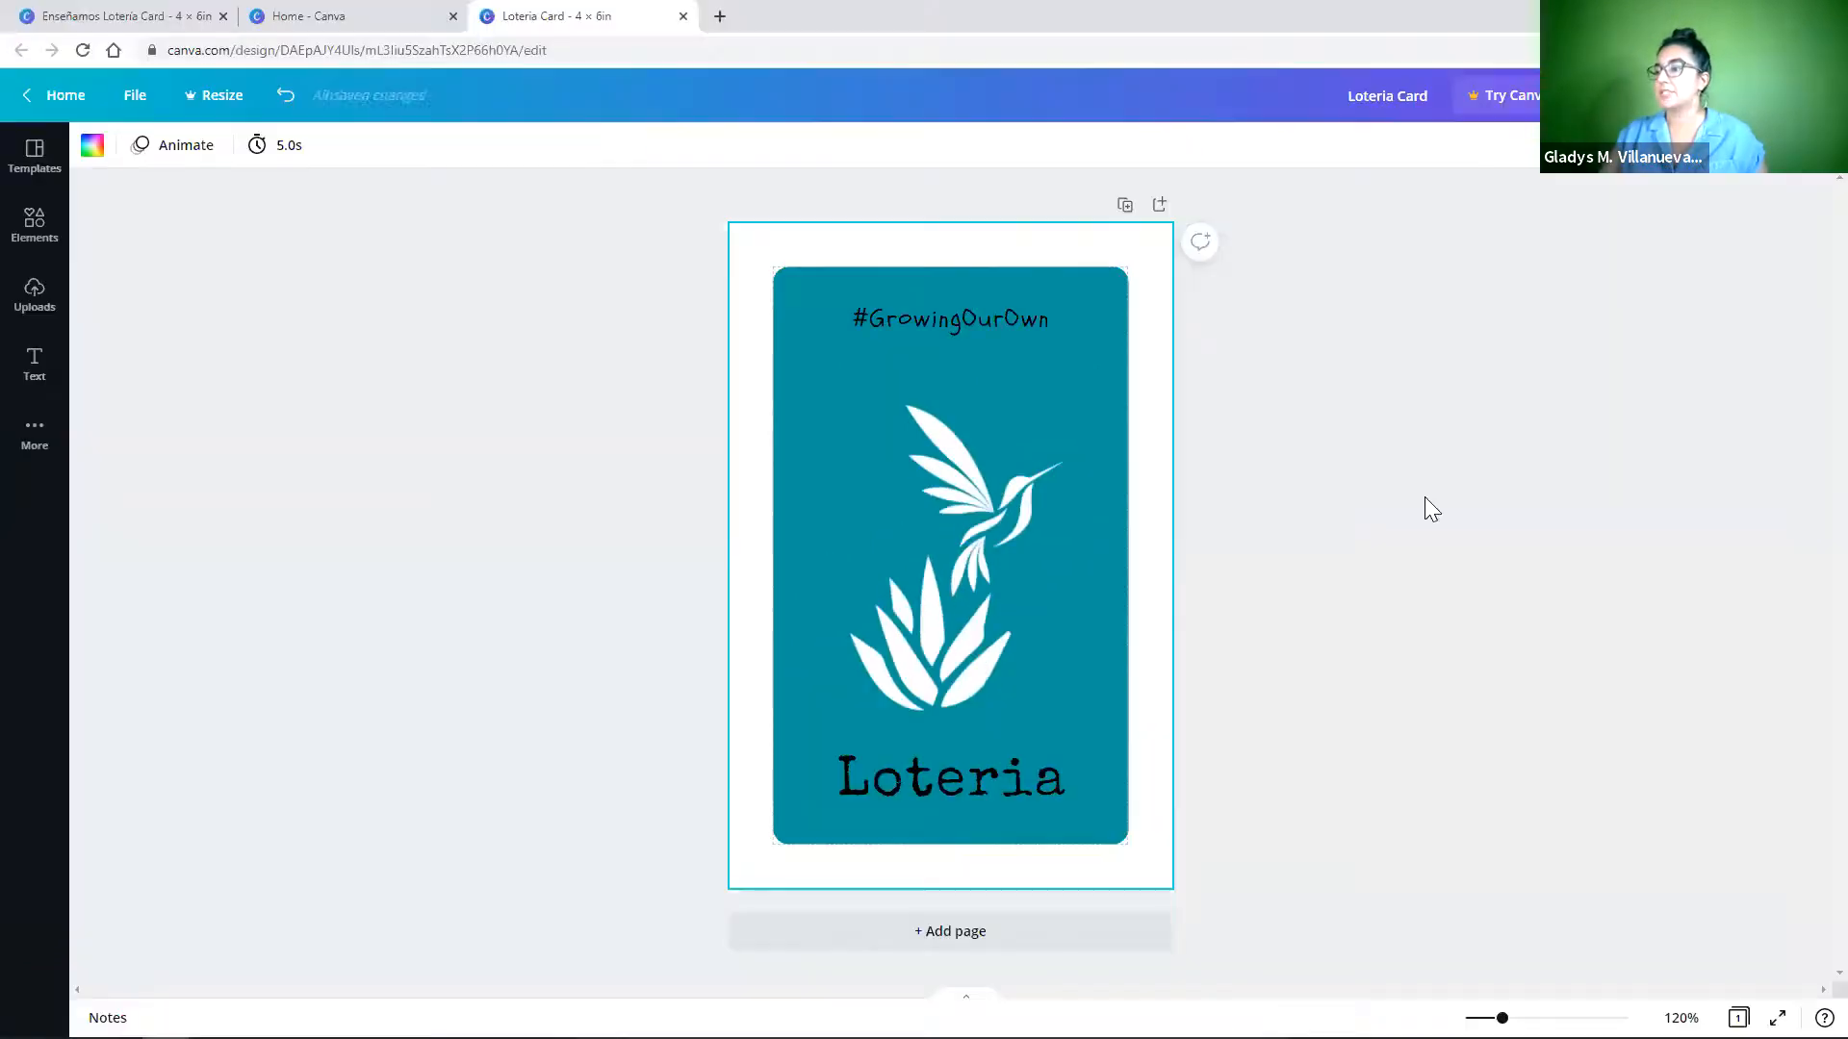
# Enlarge the hummingbird image until its frame spans the full width of the teal rectangle.
pyautogui.click(968, 576)
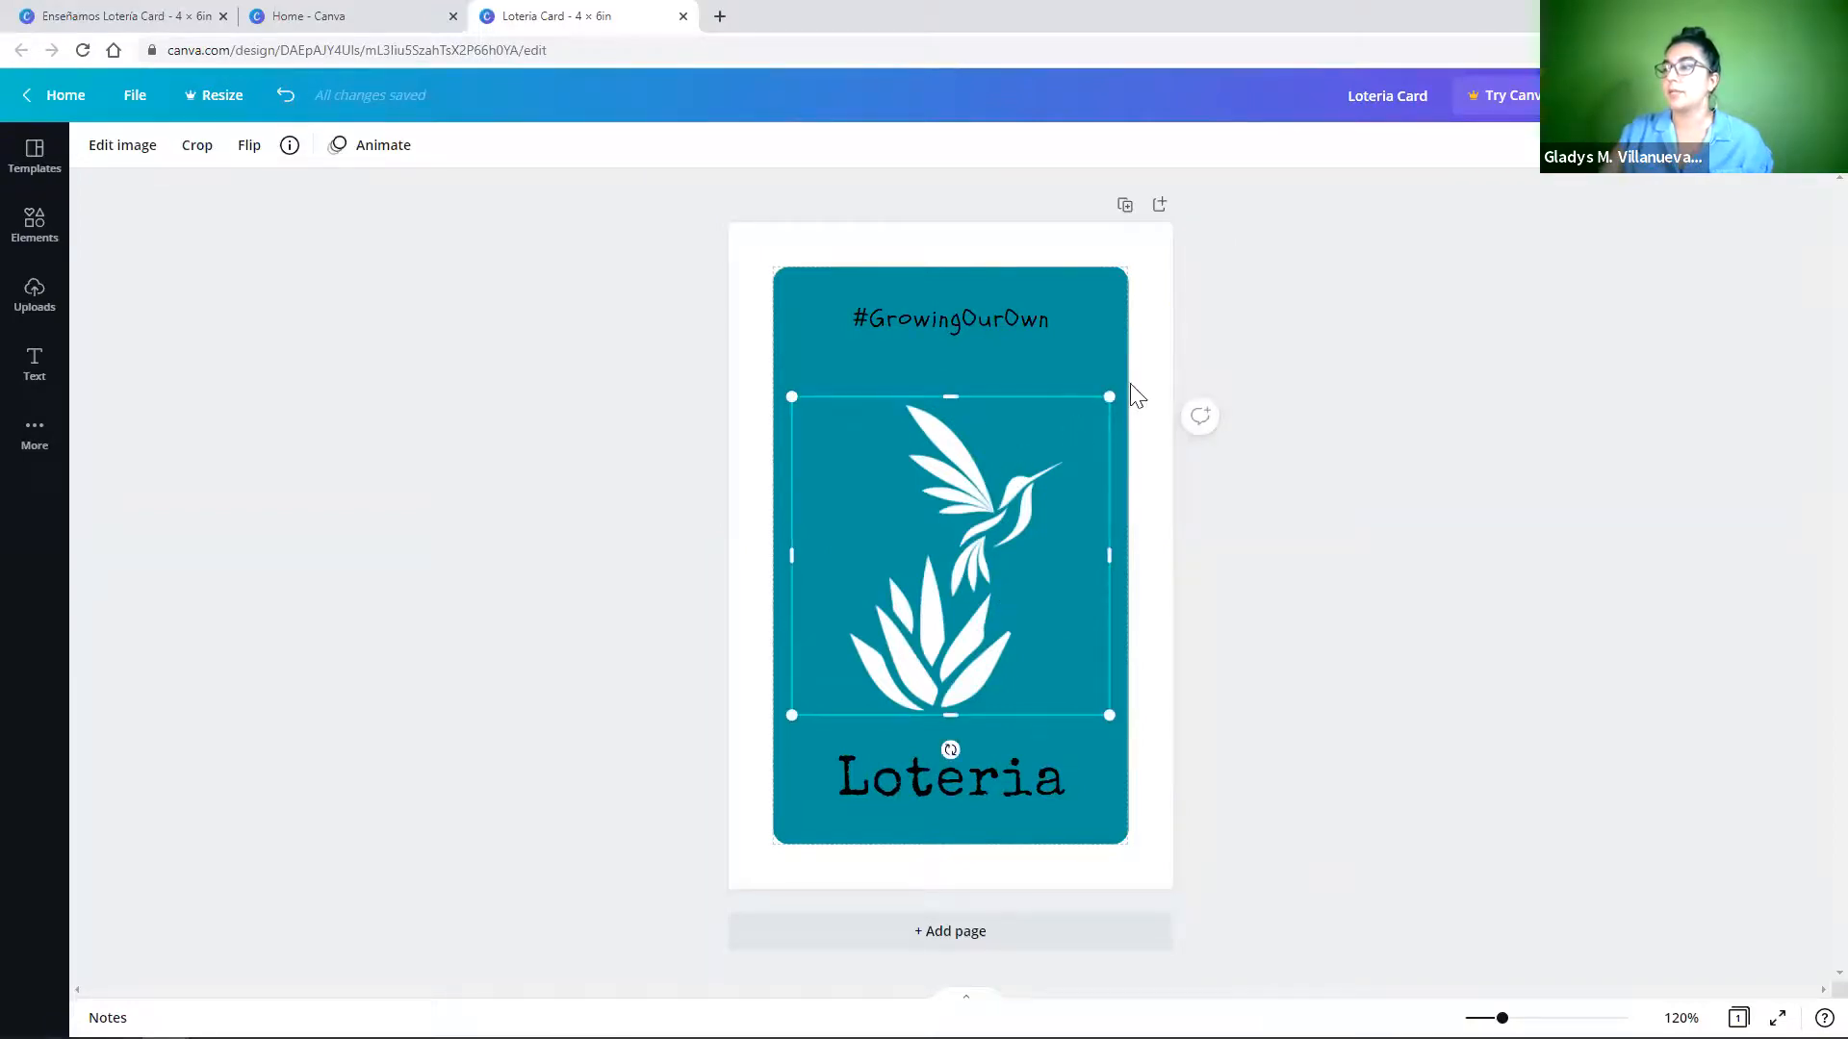
pyautogui.moveTo(1110, 397); pyautogui.dragTo(1120, 377)
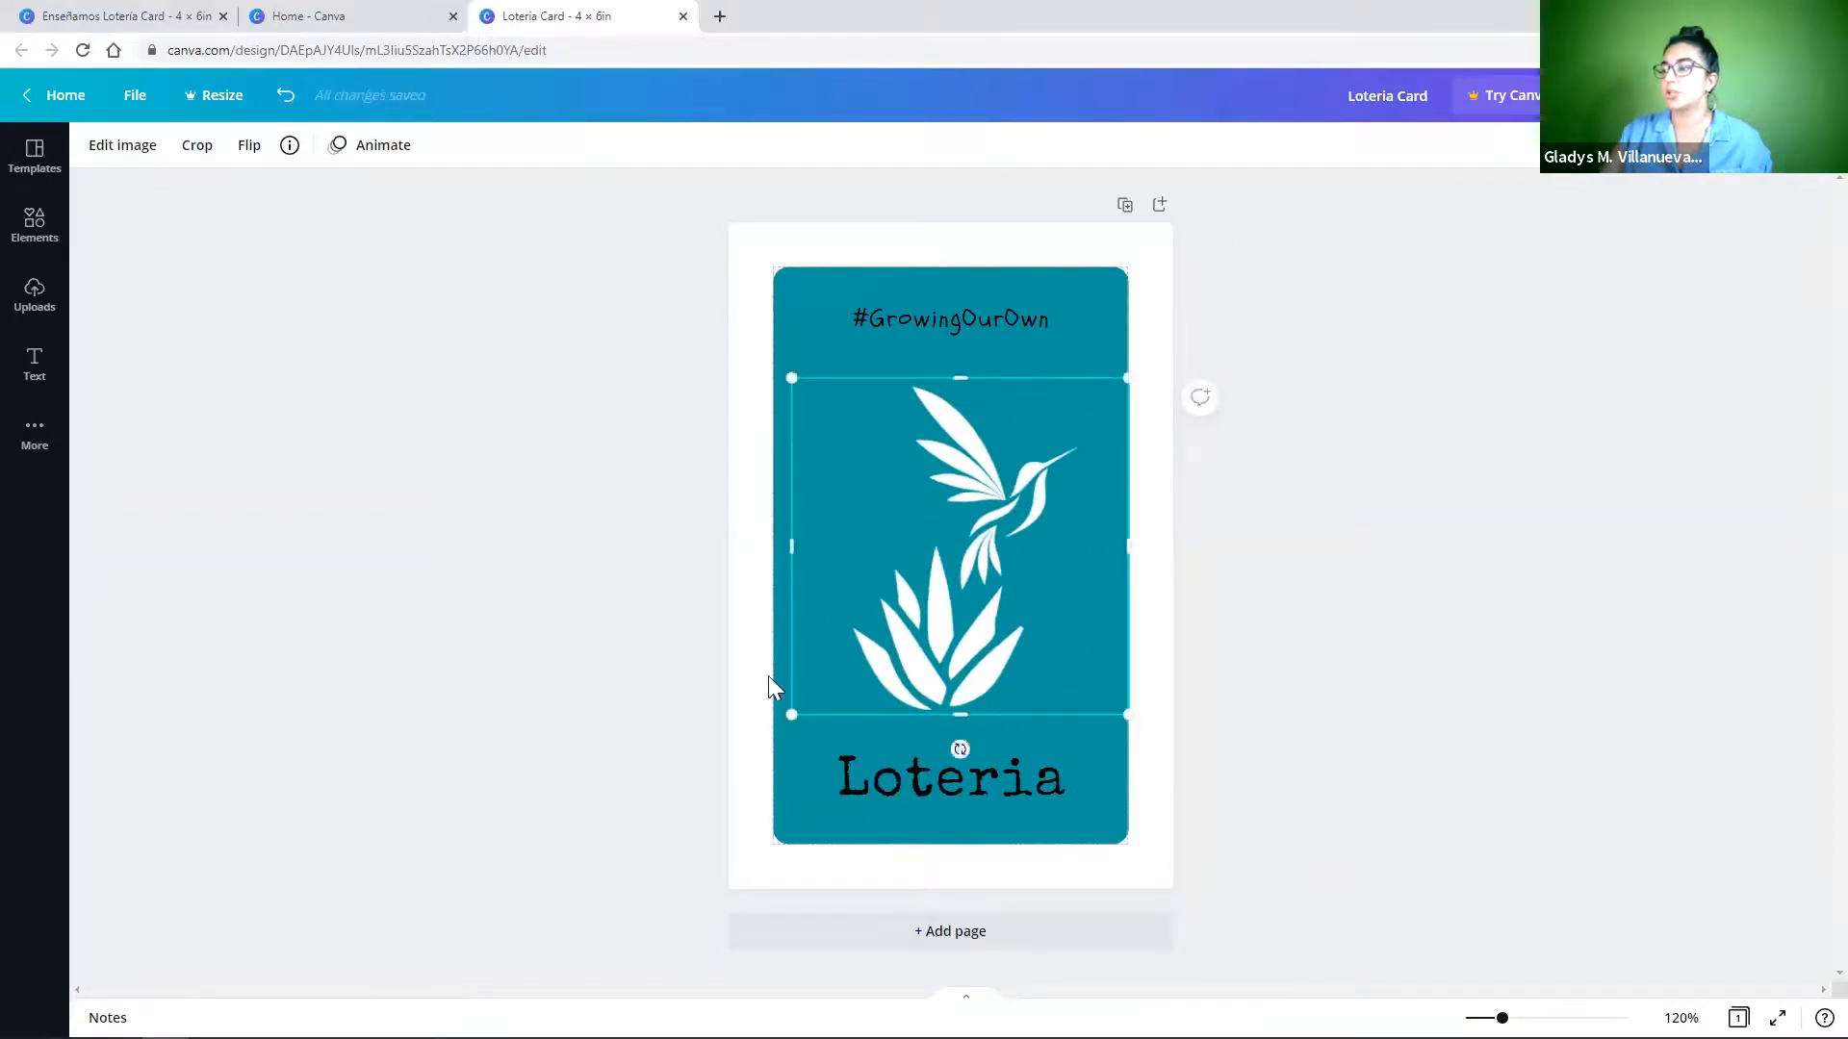
pyautogui.moveTo(794, 715); pyautogui.dragTo(774, 734)
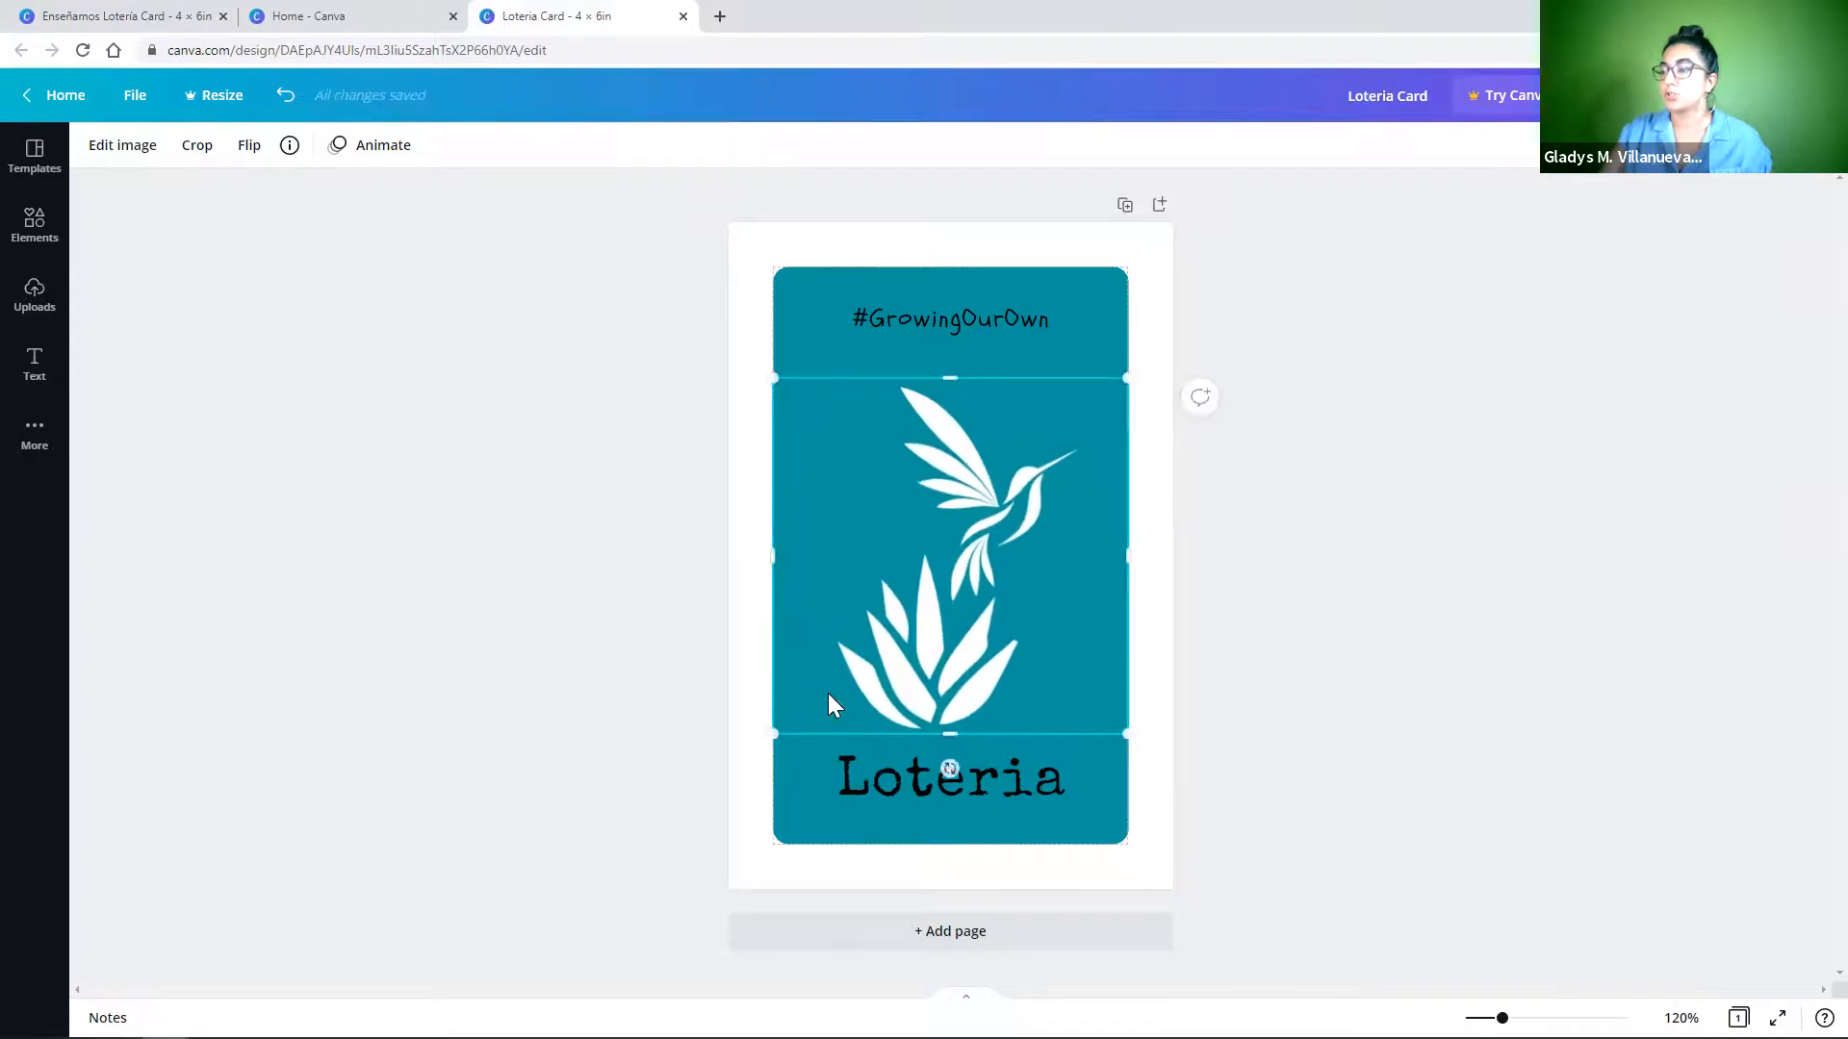
# Crop the hummingbird image's empty side margins close to the white artwork.
pyautogui.doubleClick(965, 539)
pyautogui.moveTo(1127, 378); pyautogui.dragTo(1086, 384)
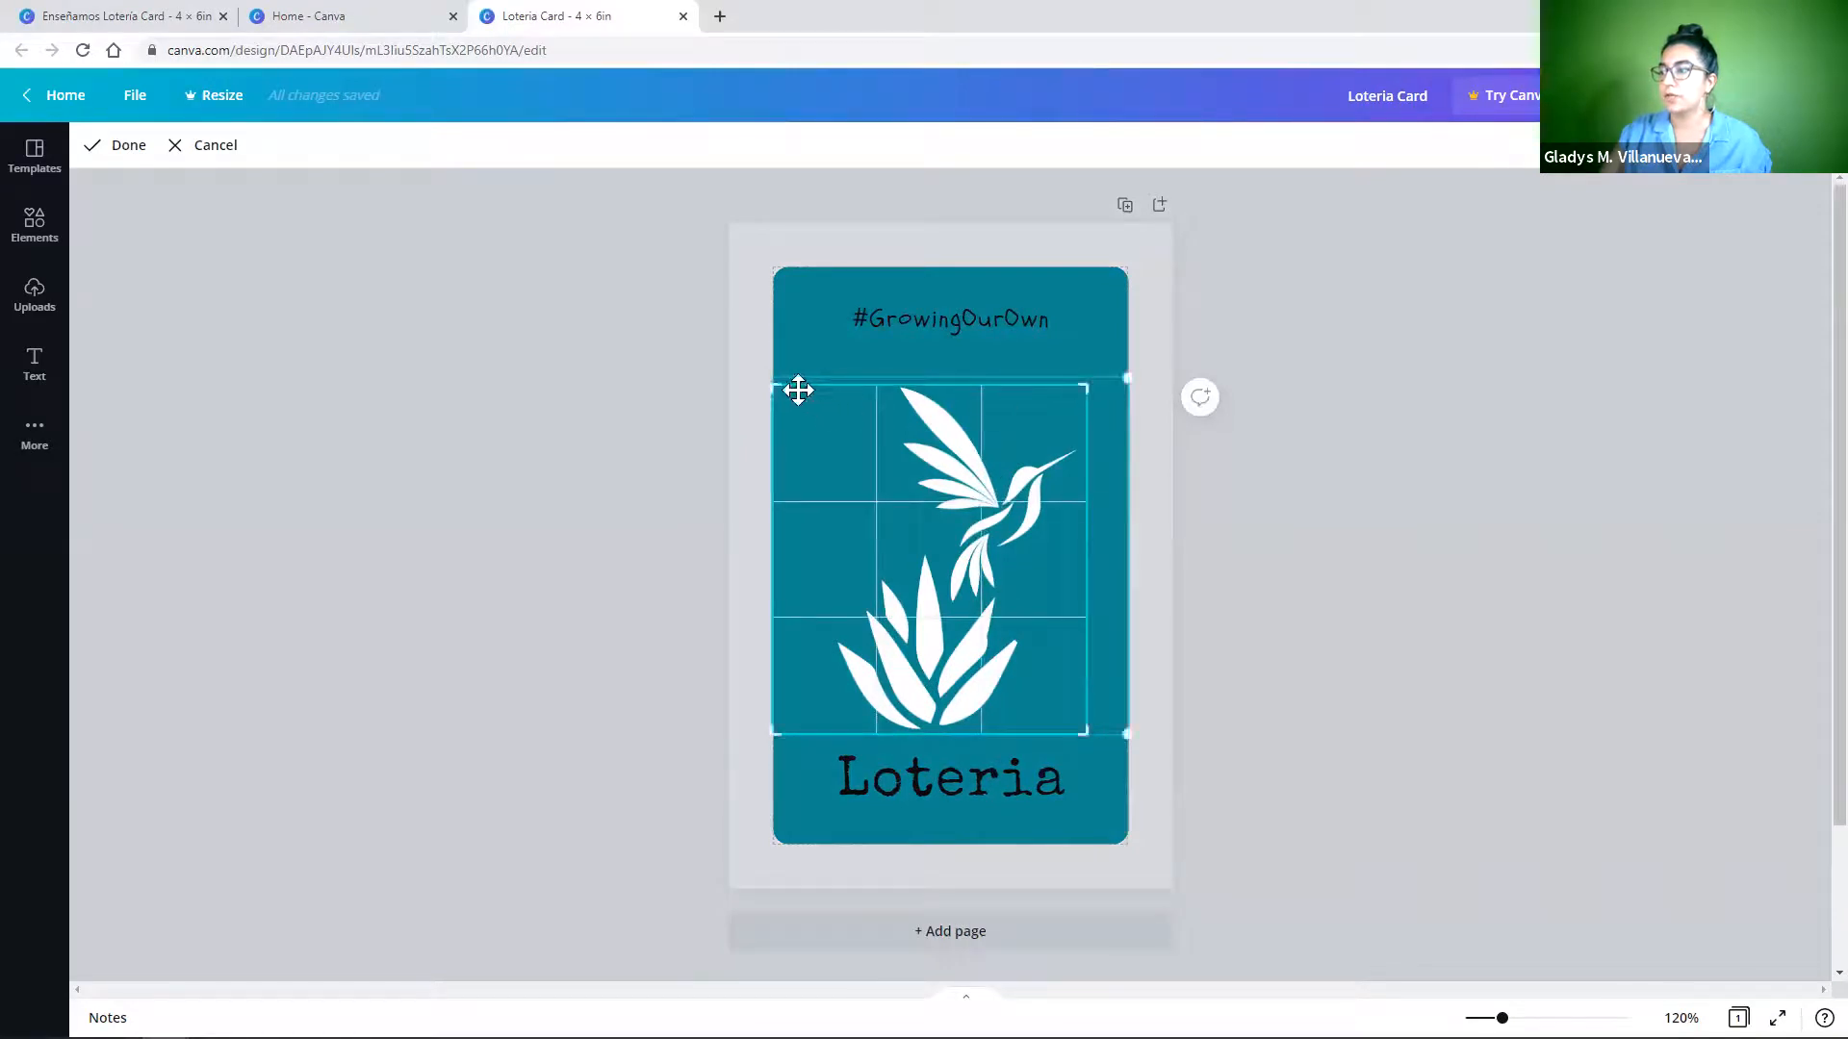
pyautogui.moveTo(776, 388); pyautogui.dragTo(831, 377)
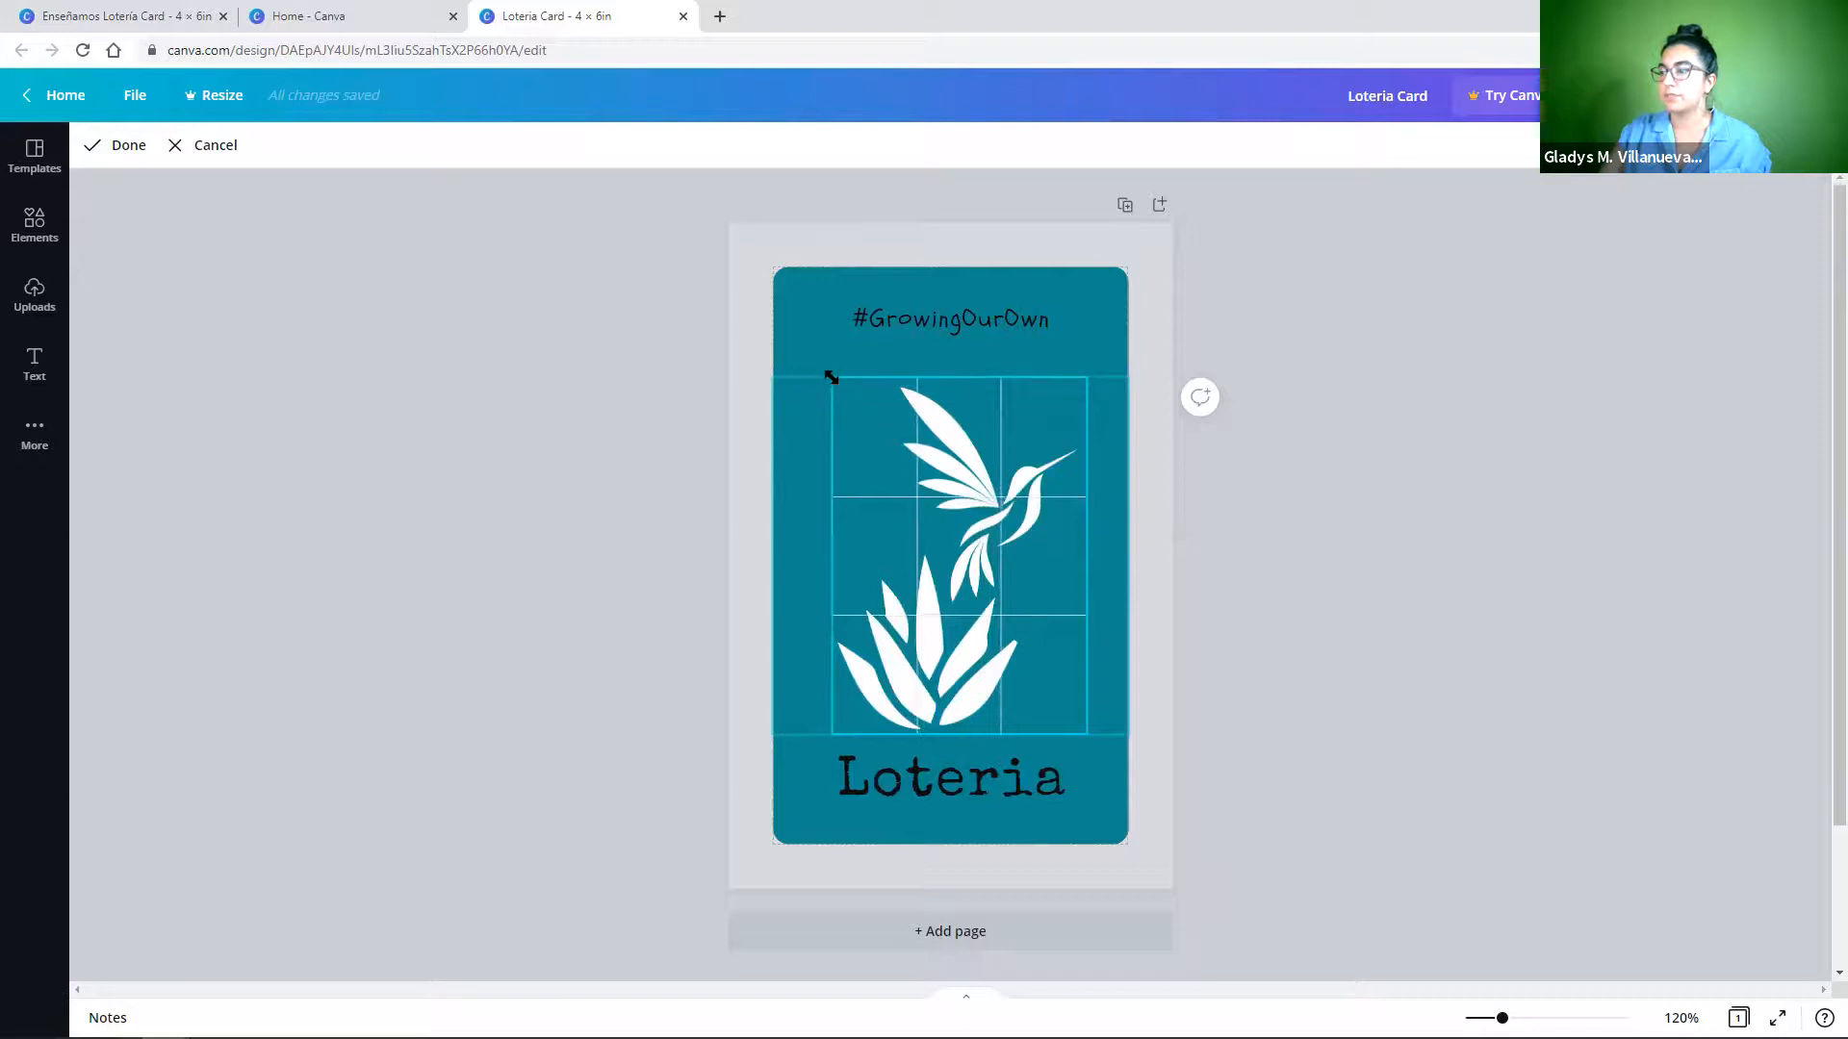
pyautogui.click(1151, 460)
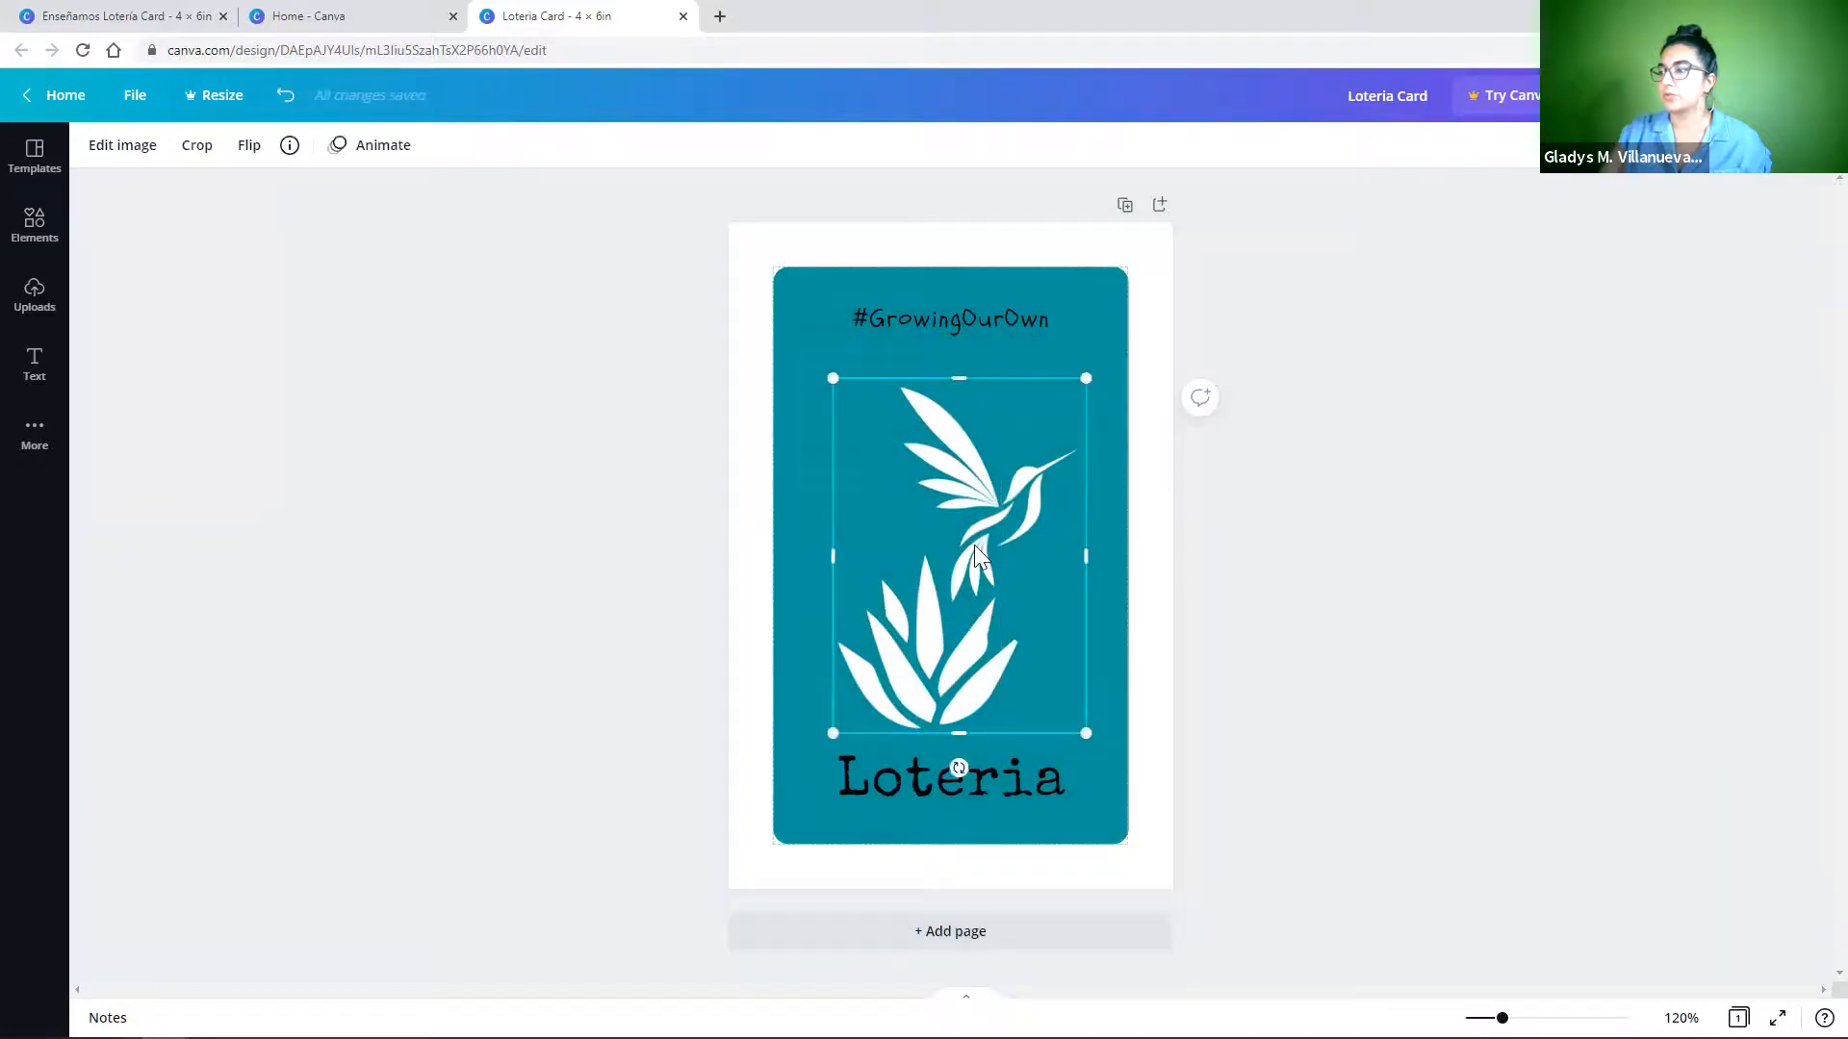
# Enlarge the hummingbird image to nearly the width of the teal rectangle and shift it slightly to centre it.
pyautogui.moveTo(1085, 375); pyautogui.dragTo(1124, 337)
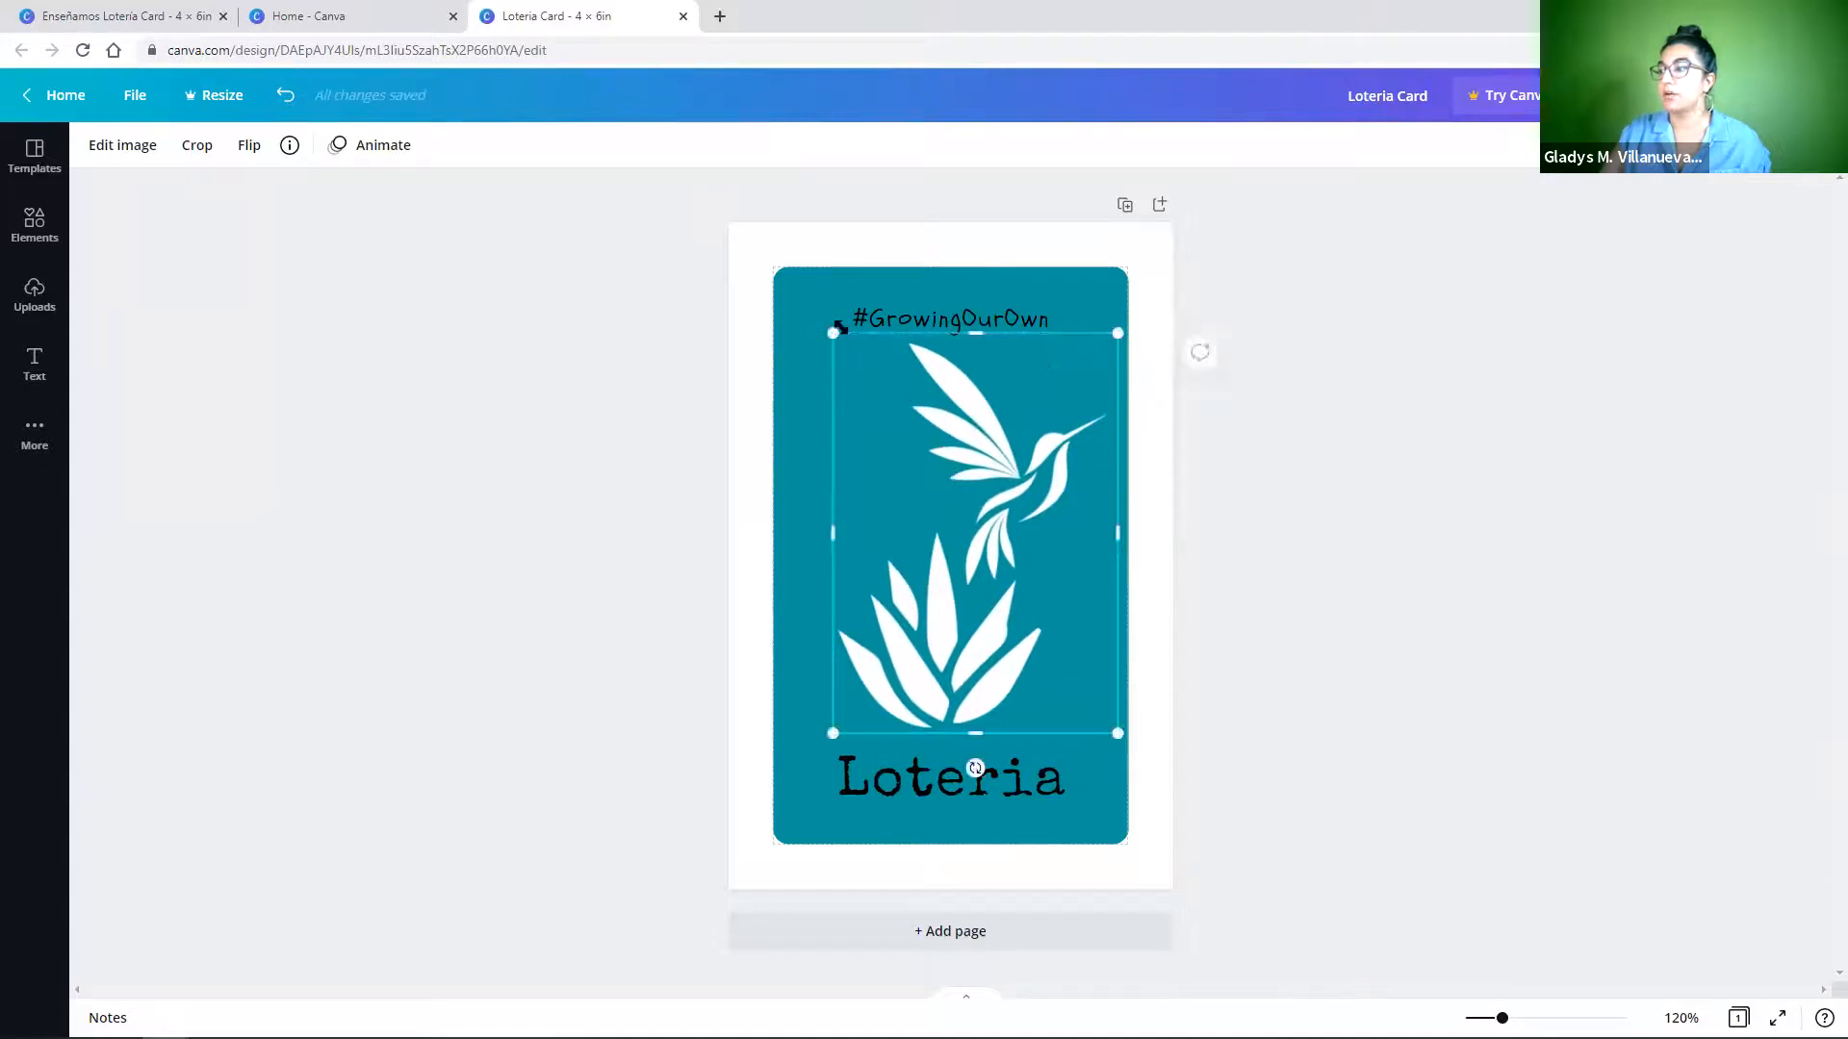
pyautogui.moveTo(817, 330); pyautogui.dragTo(769, 323)
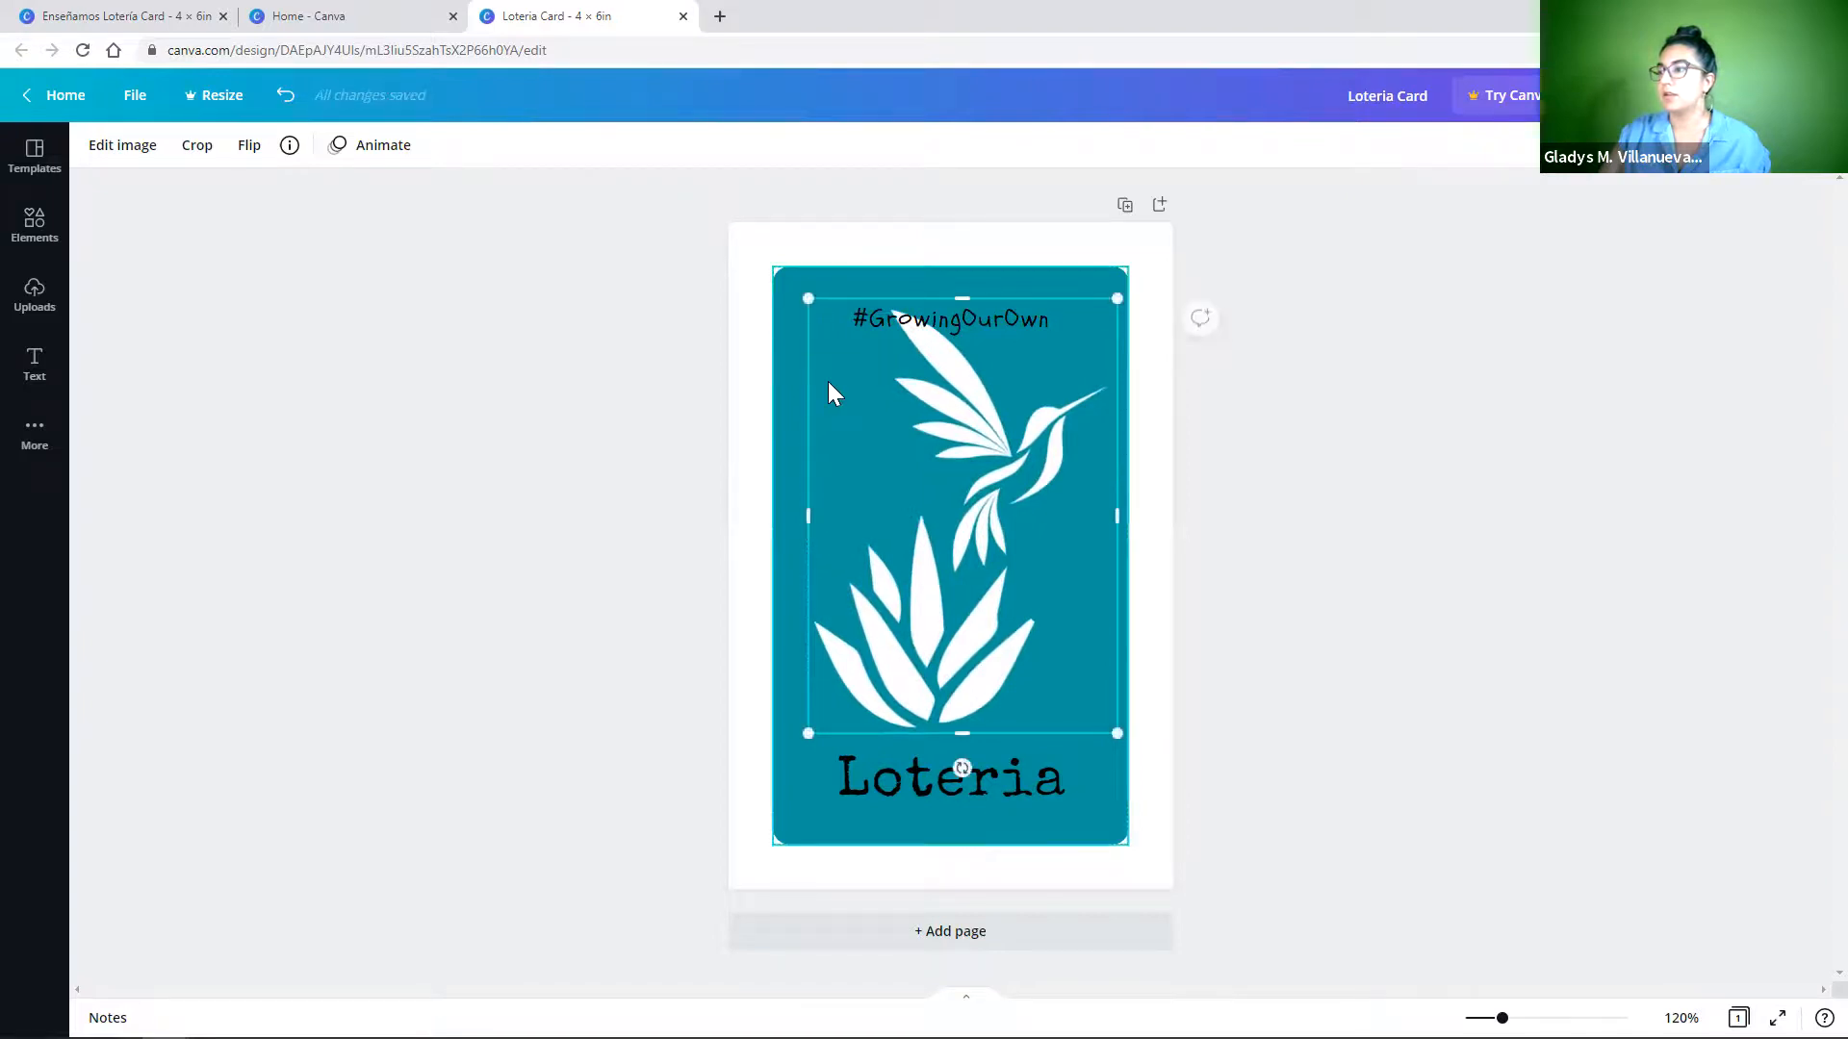
pyautogui.click(1310, 486)
pyautogui.moveTo(1016, 516); pyautogui.dragTo(1010, 520)
# Move the "#GrowingOurOwn" hashtag up, clear of the hummingbird's wing, keeping it centred near the teal rectangle's upper edge.
pyautogui.click(987, 332)
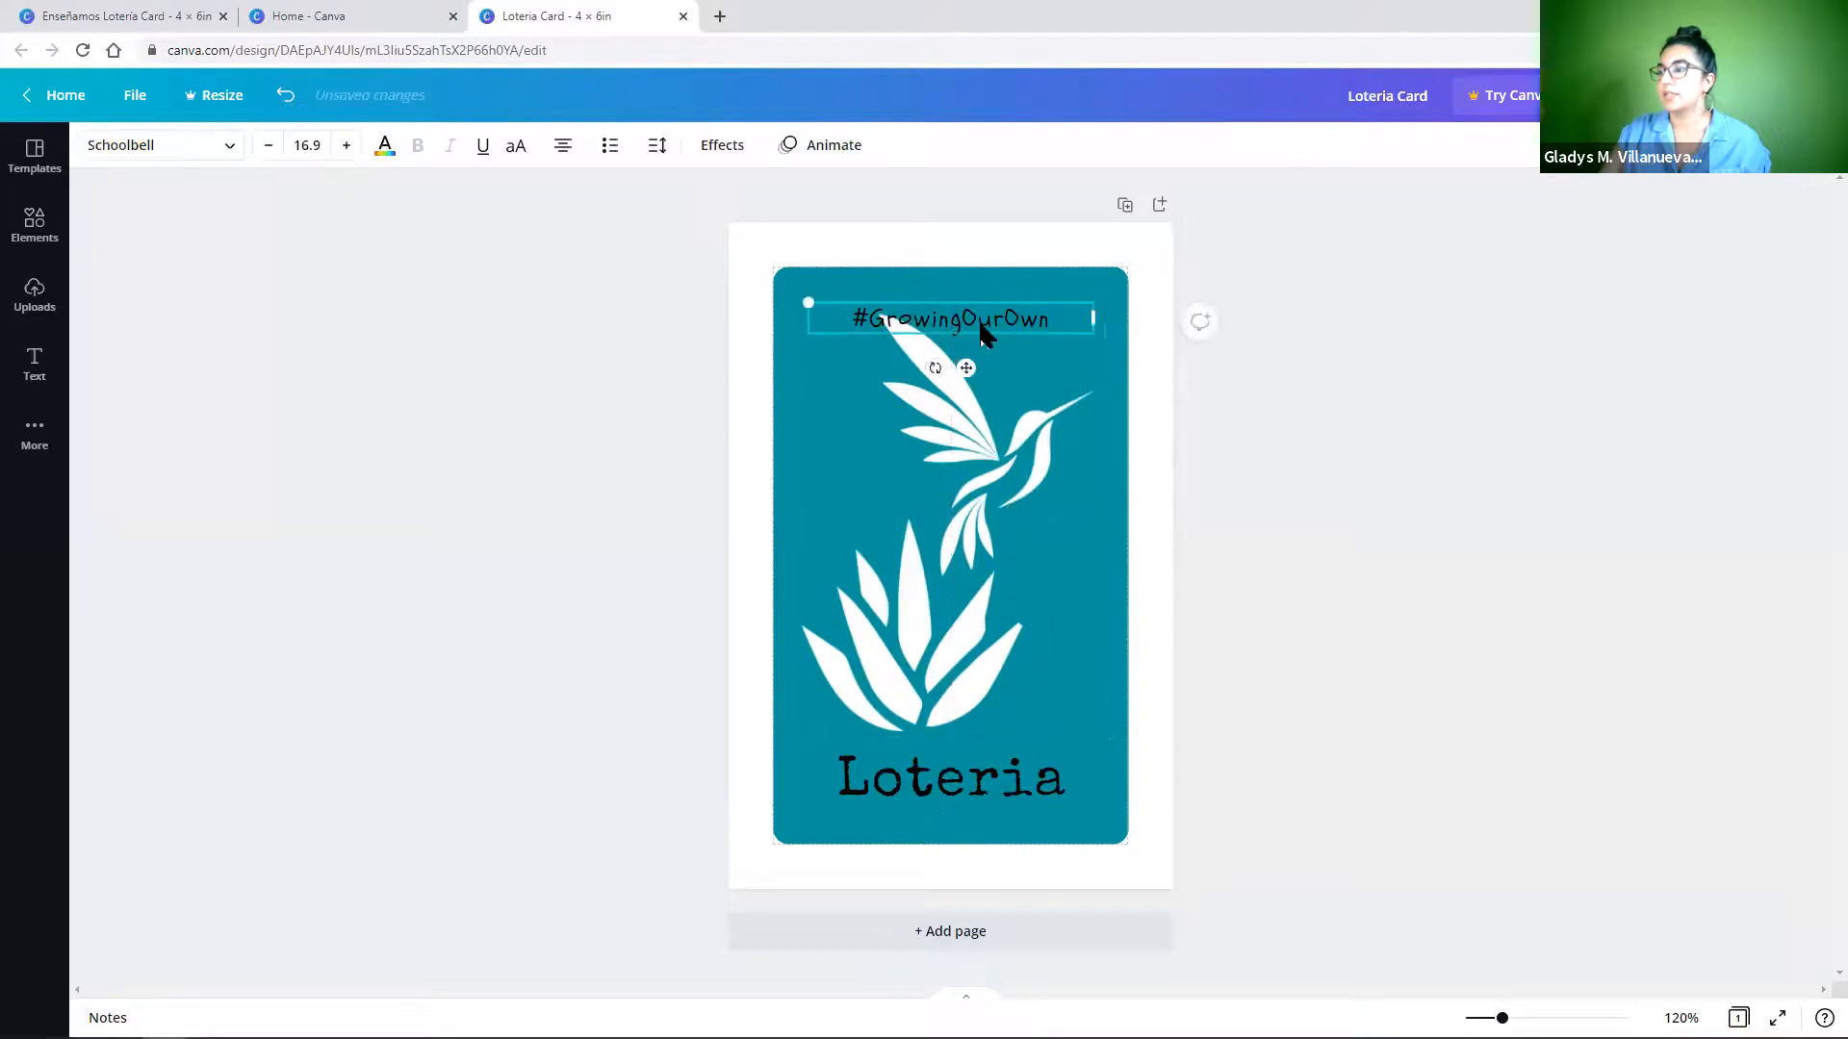
pyautogui.moveTo(972, 316); pyautogui.dragTo(970, 302)
pyautogui.click(1026, 356)
pyautogui.click(1212, 401)
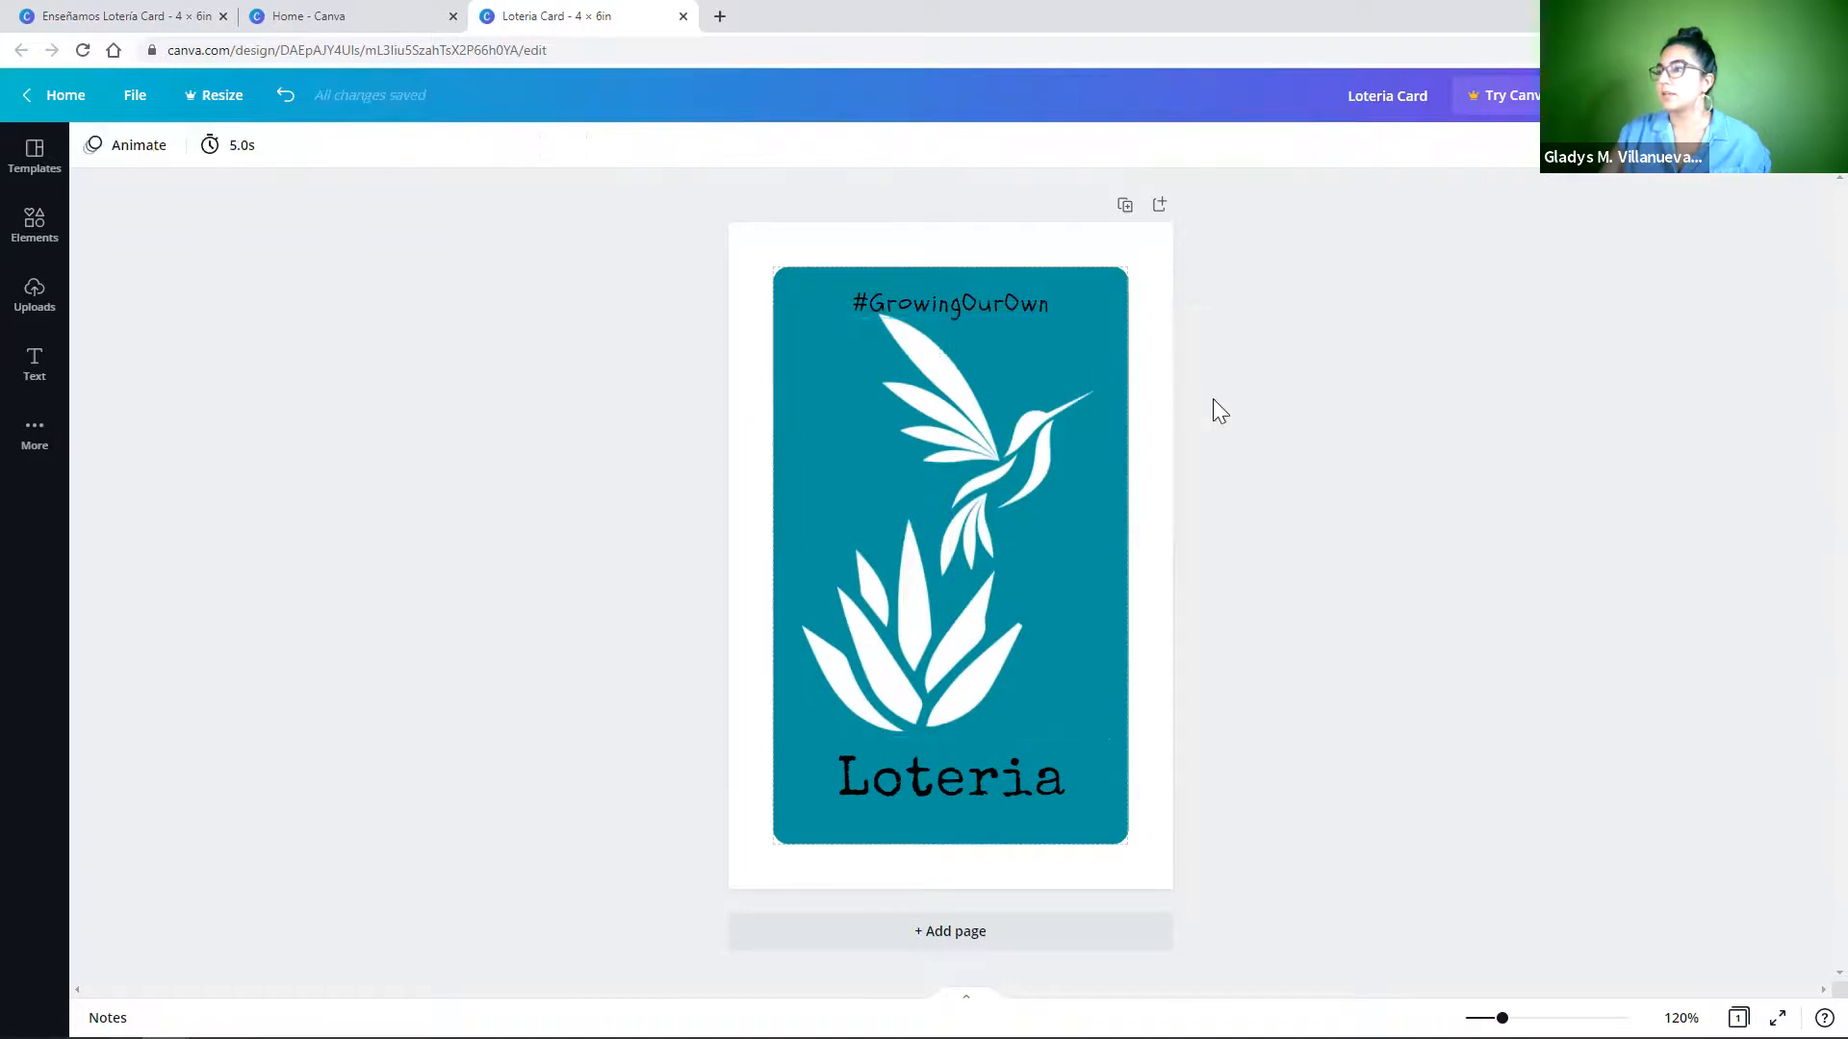
pyautogui.click(969, 304)
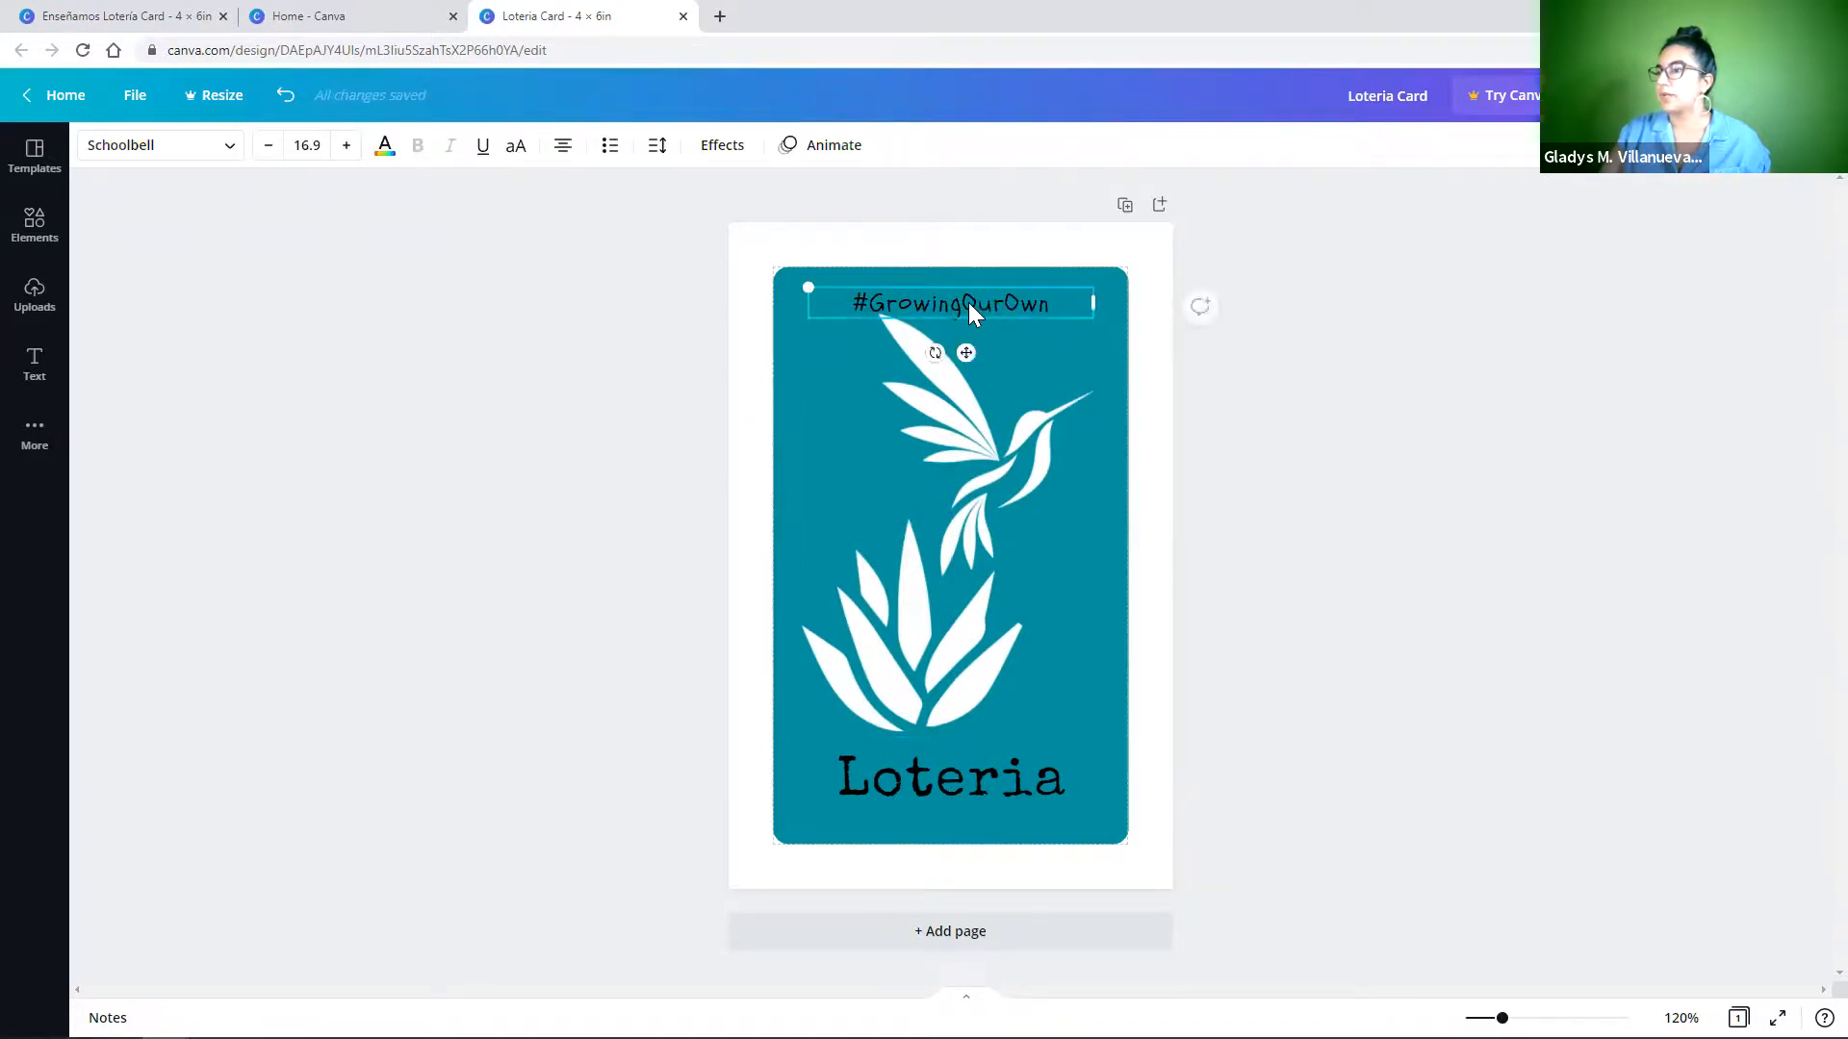
pyautogui.moveTo(968, 300); pyautogui.dragTo(968, 294)
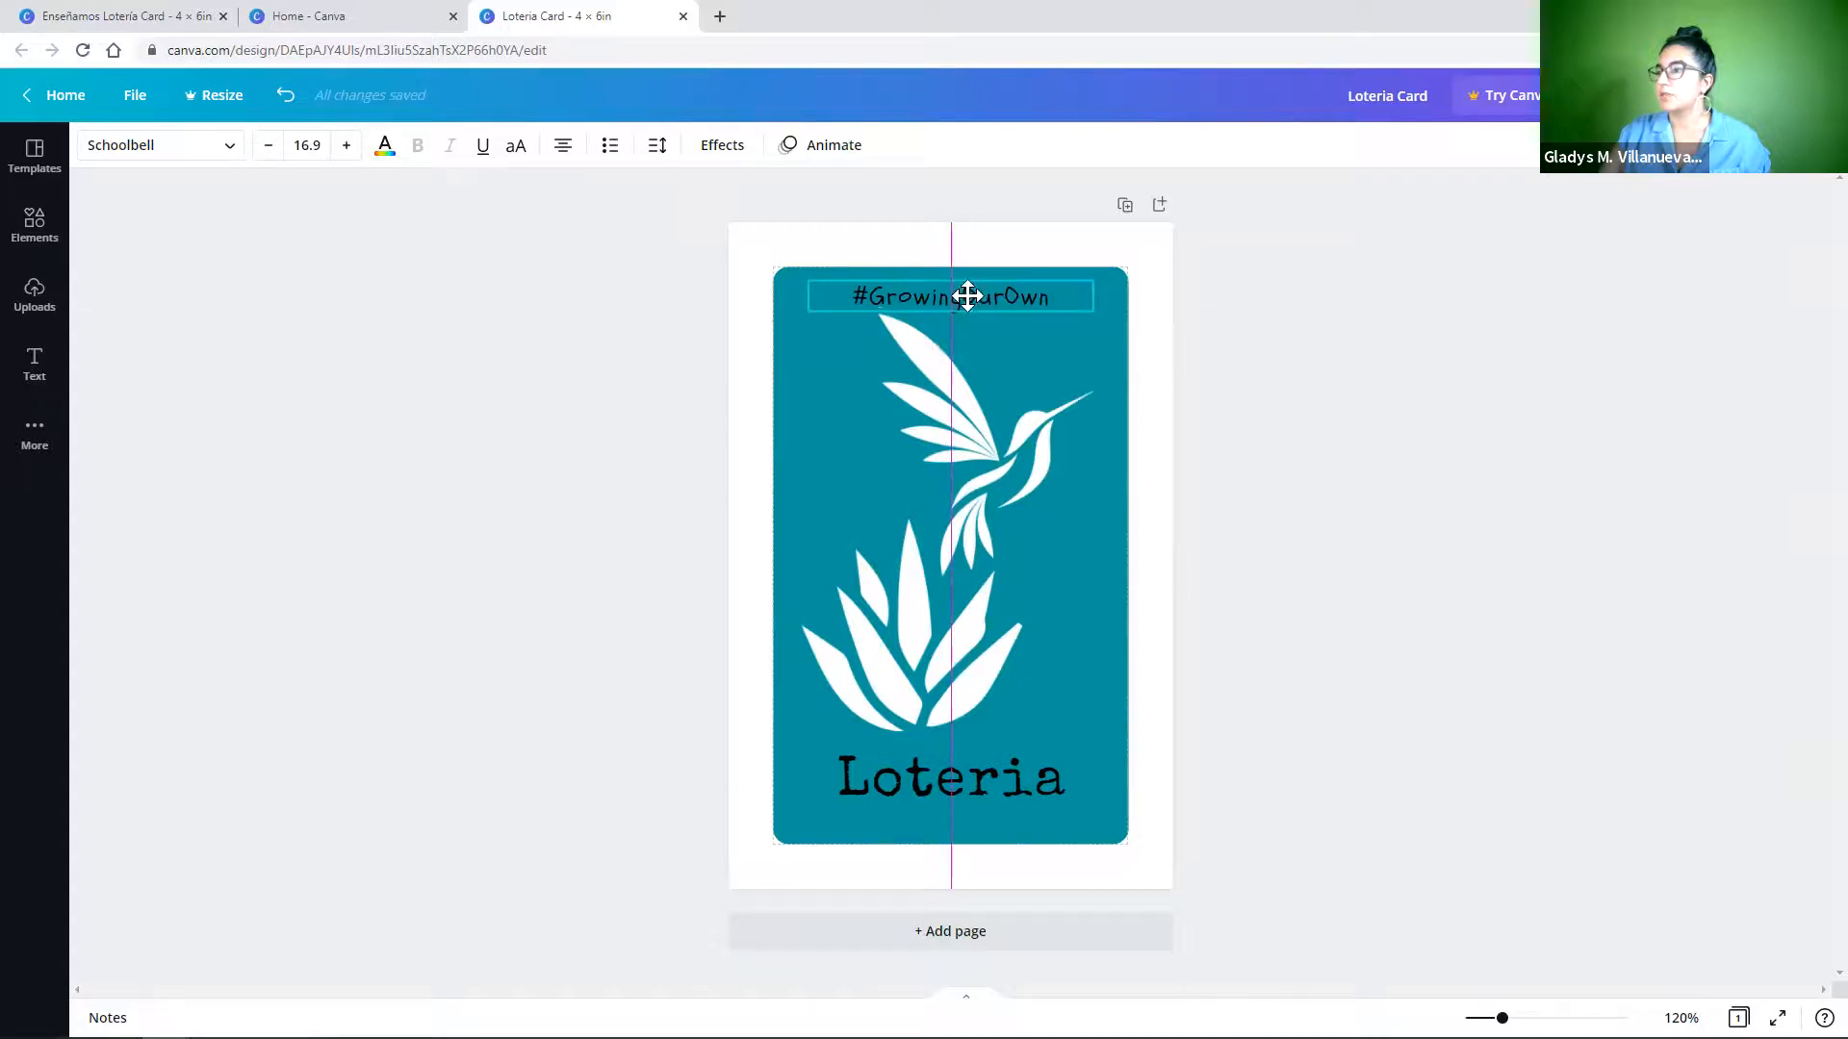
pyautogui.click(1402, 451)
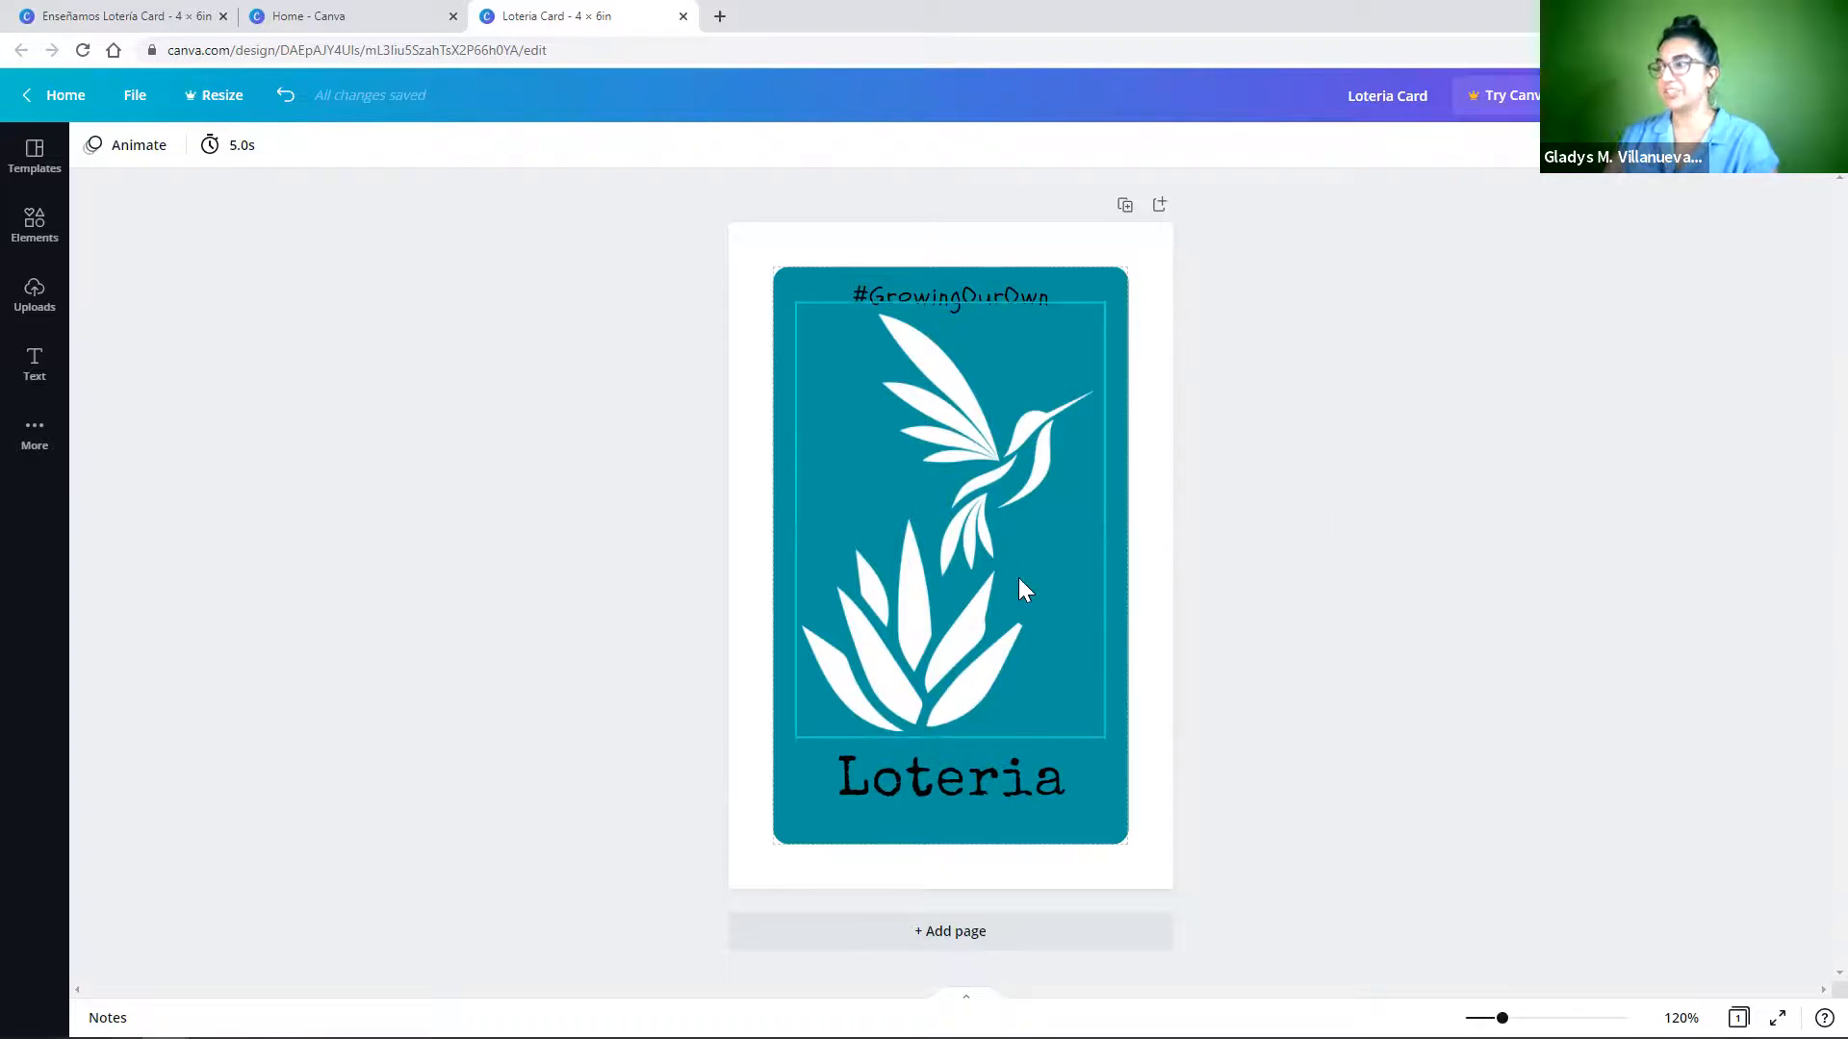
pyautogui.click(1152, 565)
pyautogui.click(1339, 551)
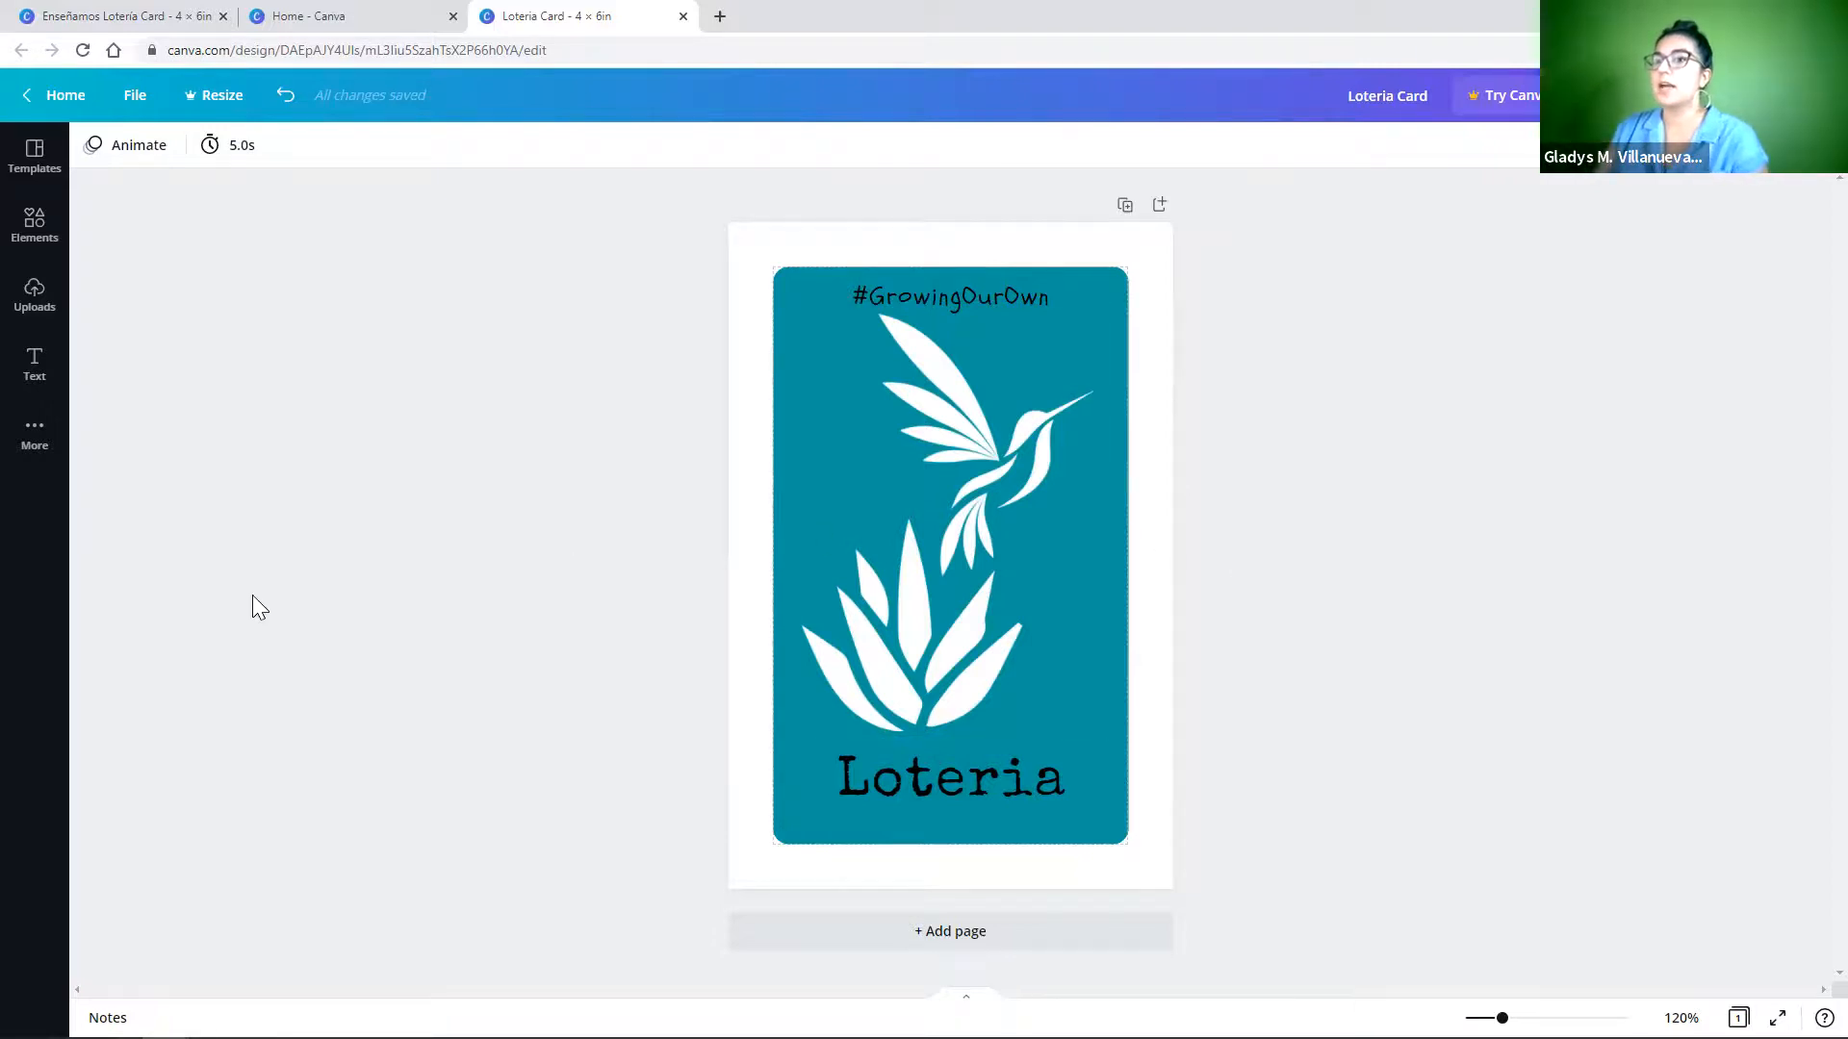
# Look through the uploads and suggested graphics, and search the elements library for "papaya".
pyautogui.click(50, 330)
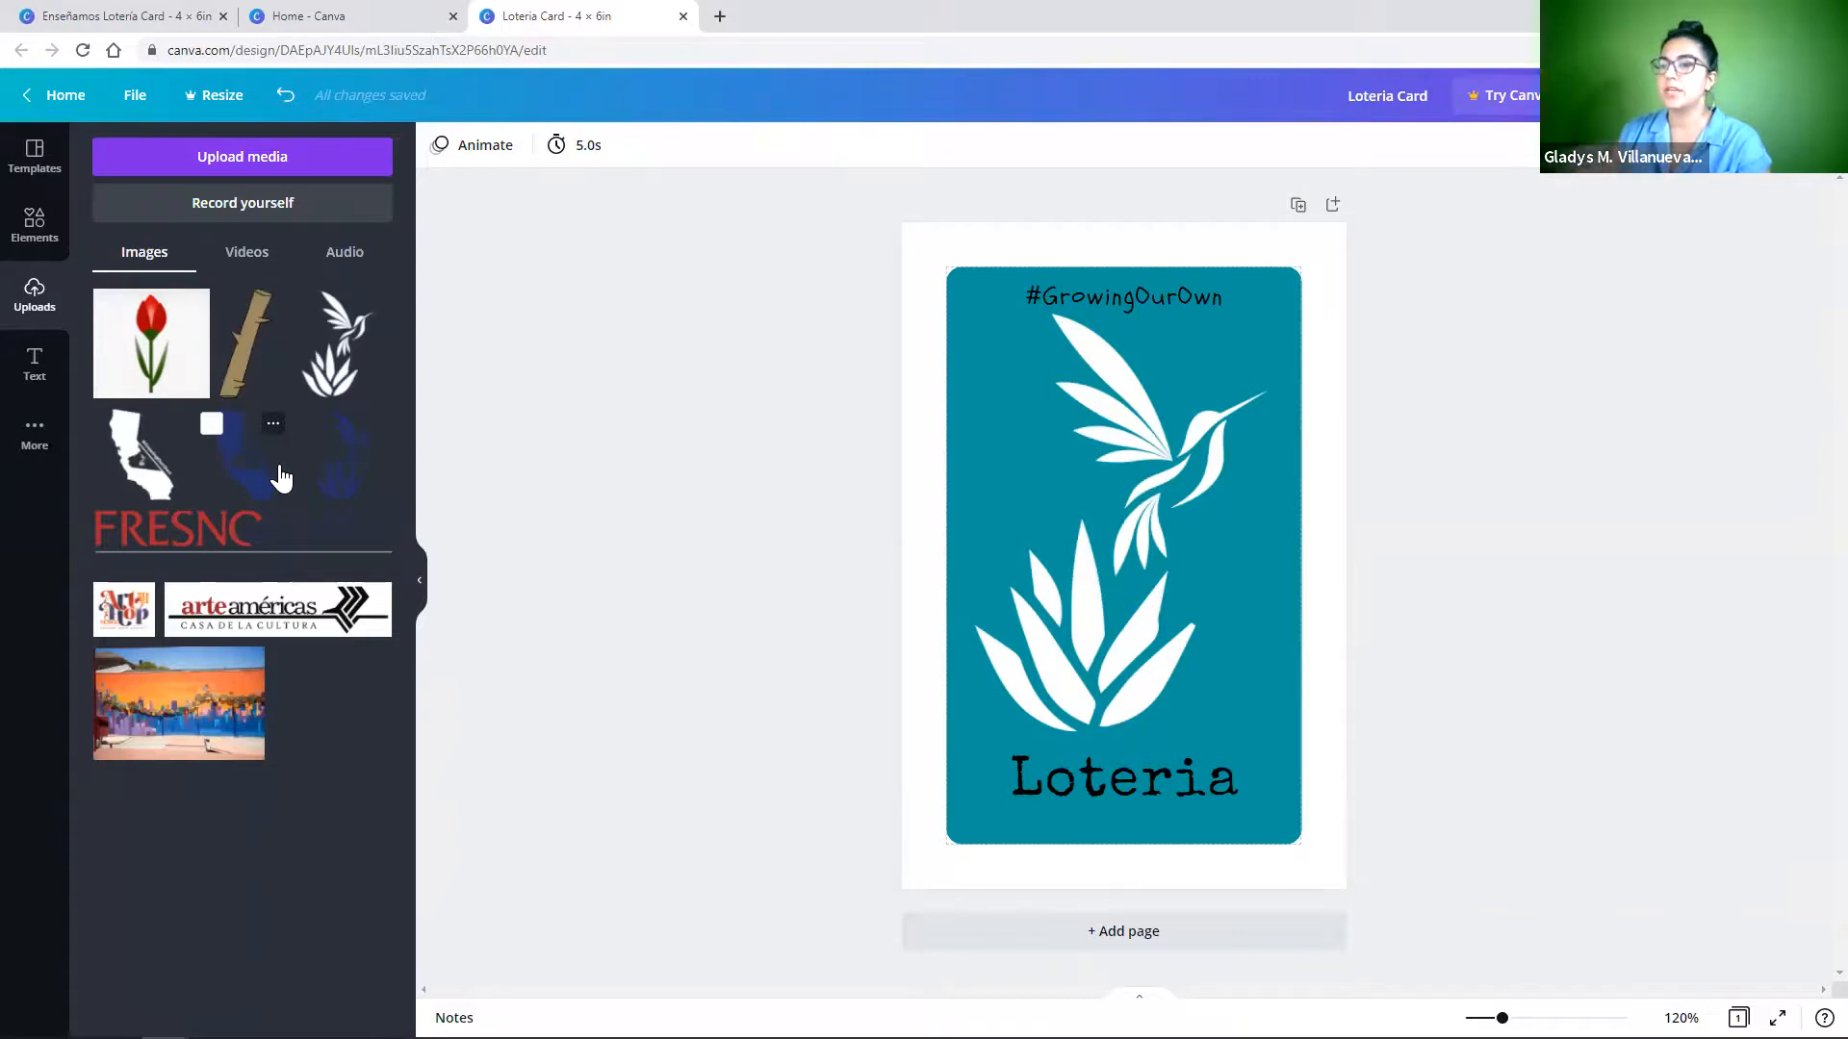
pyautogui.click(38, 229)
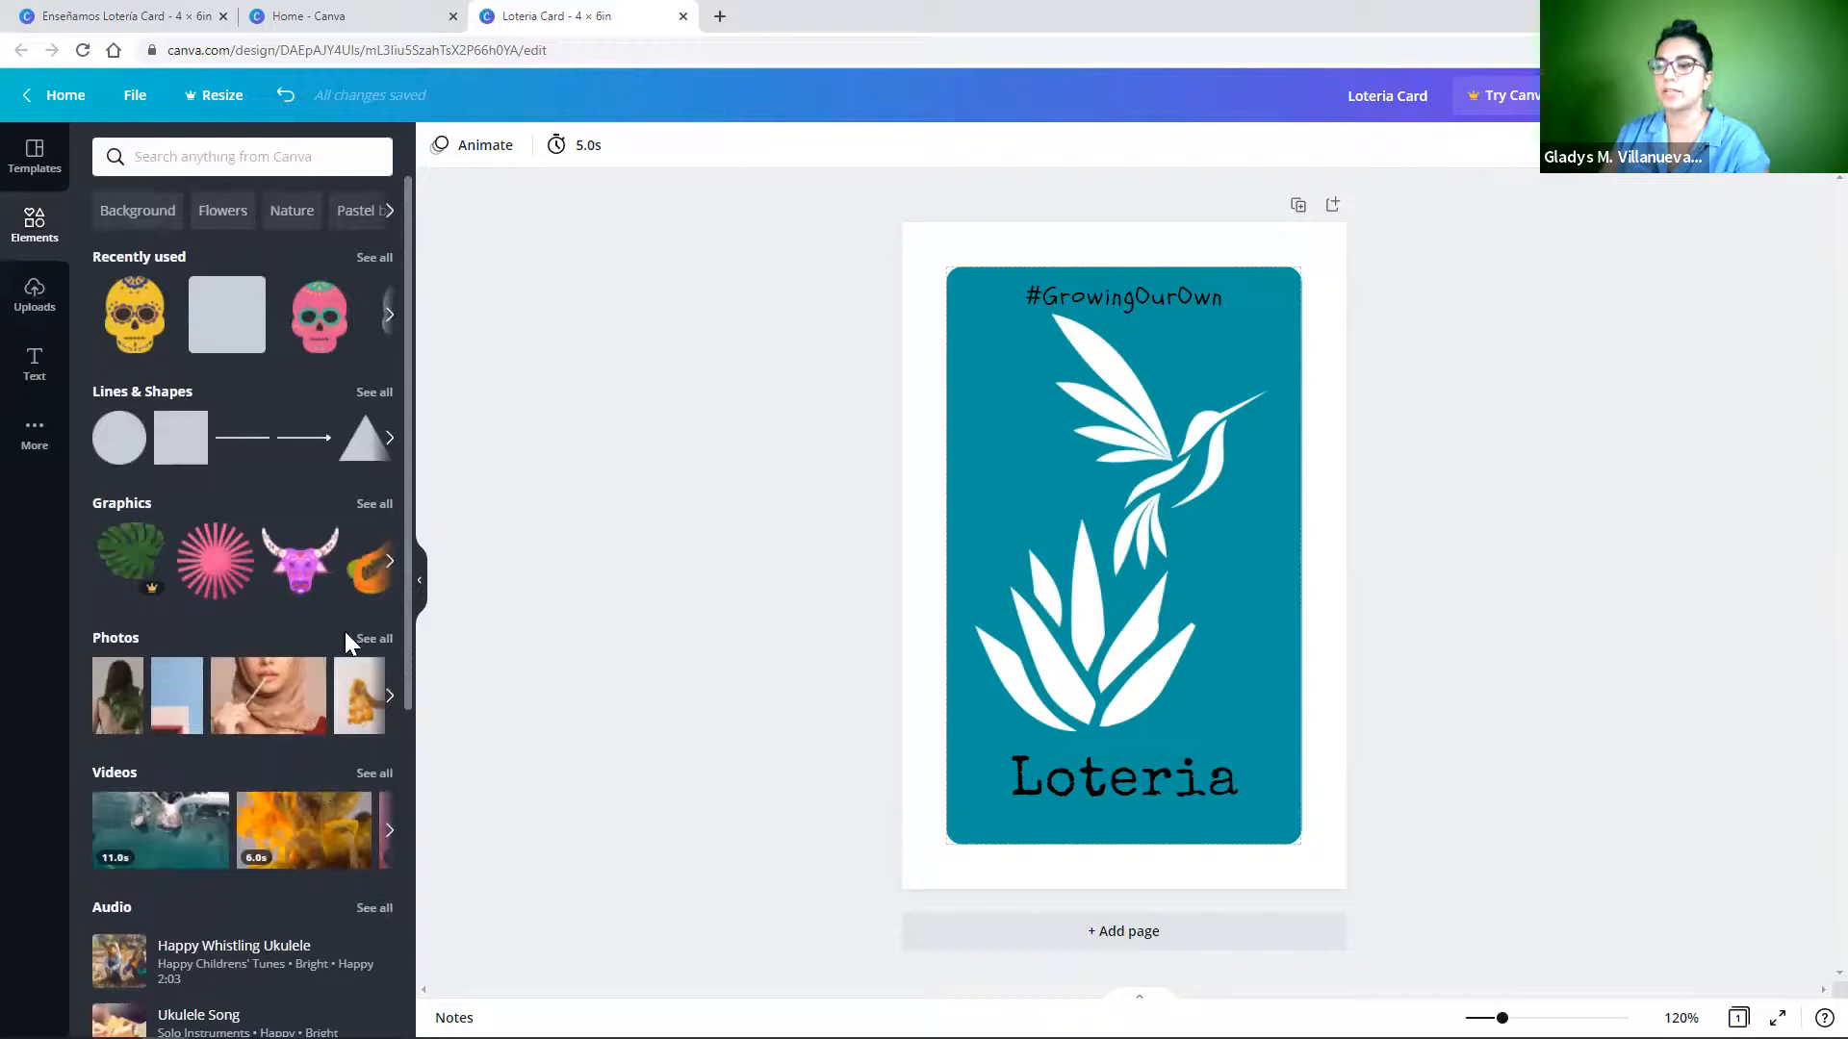
pyautogui.click(388, 562)
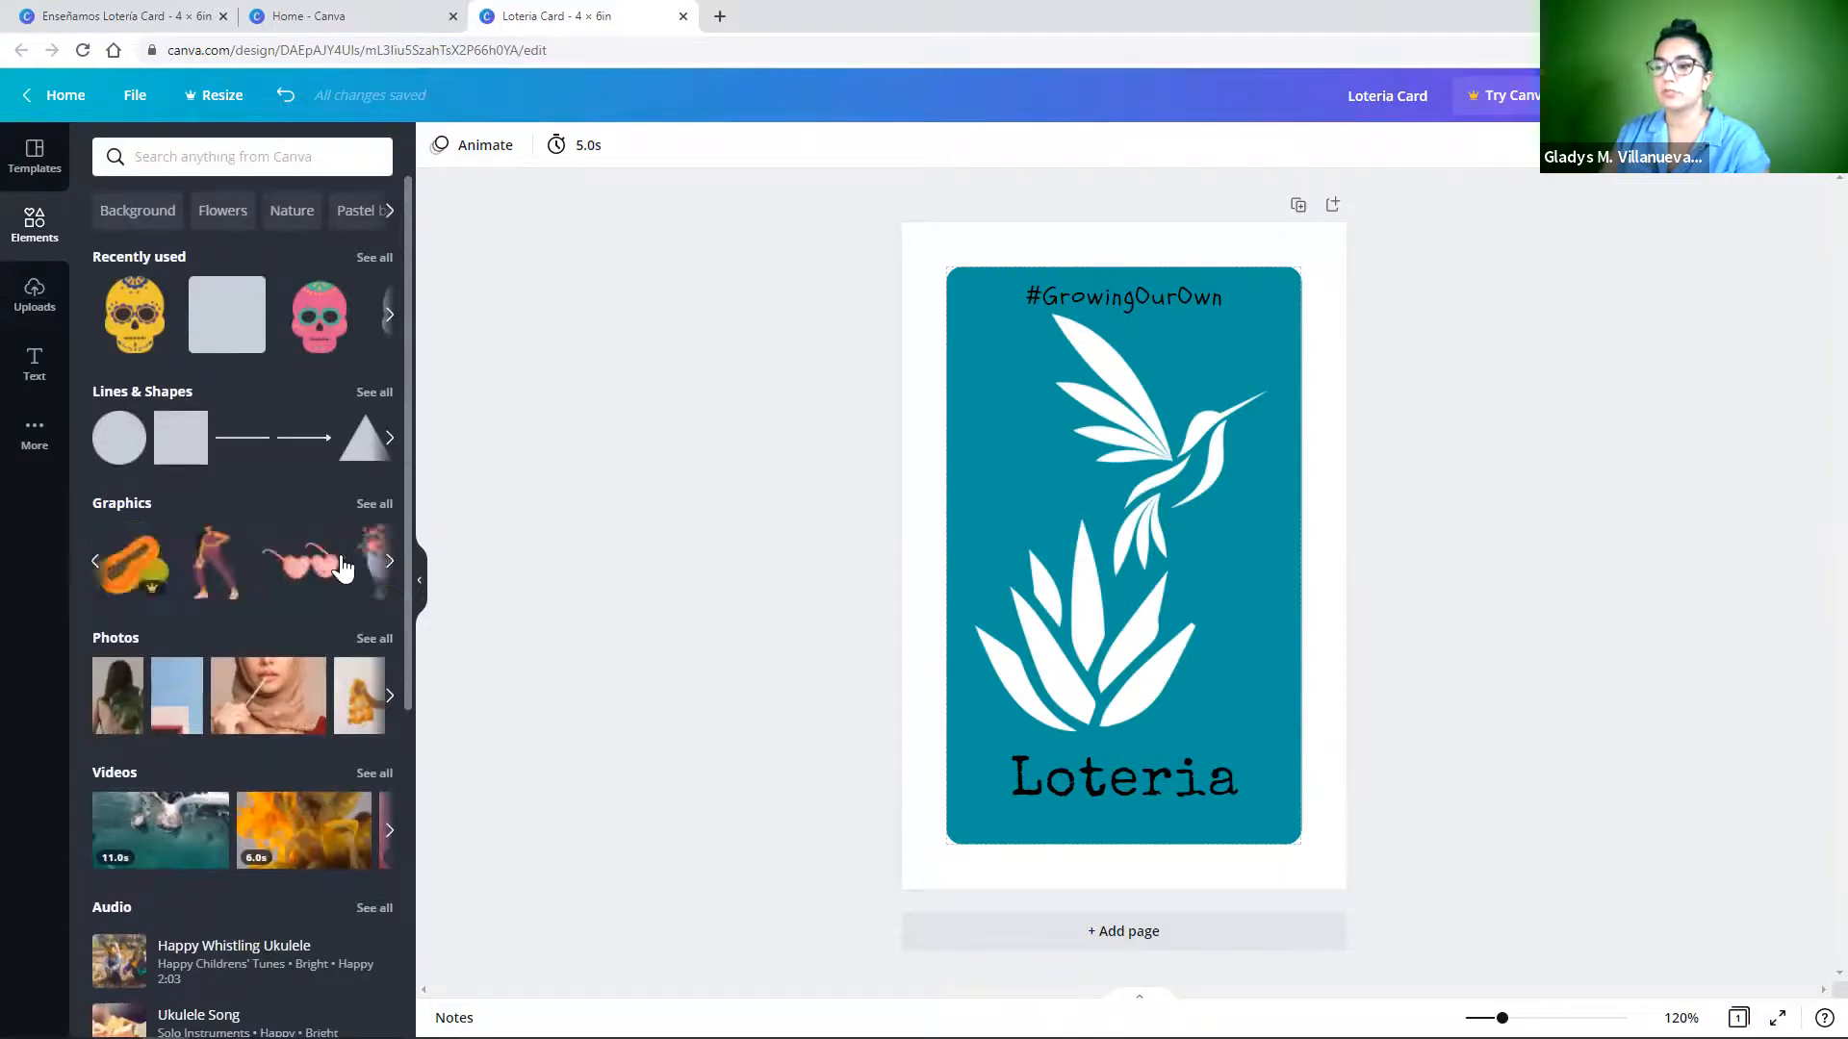
pyautogui.click(245, 157)
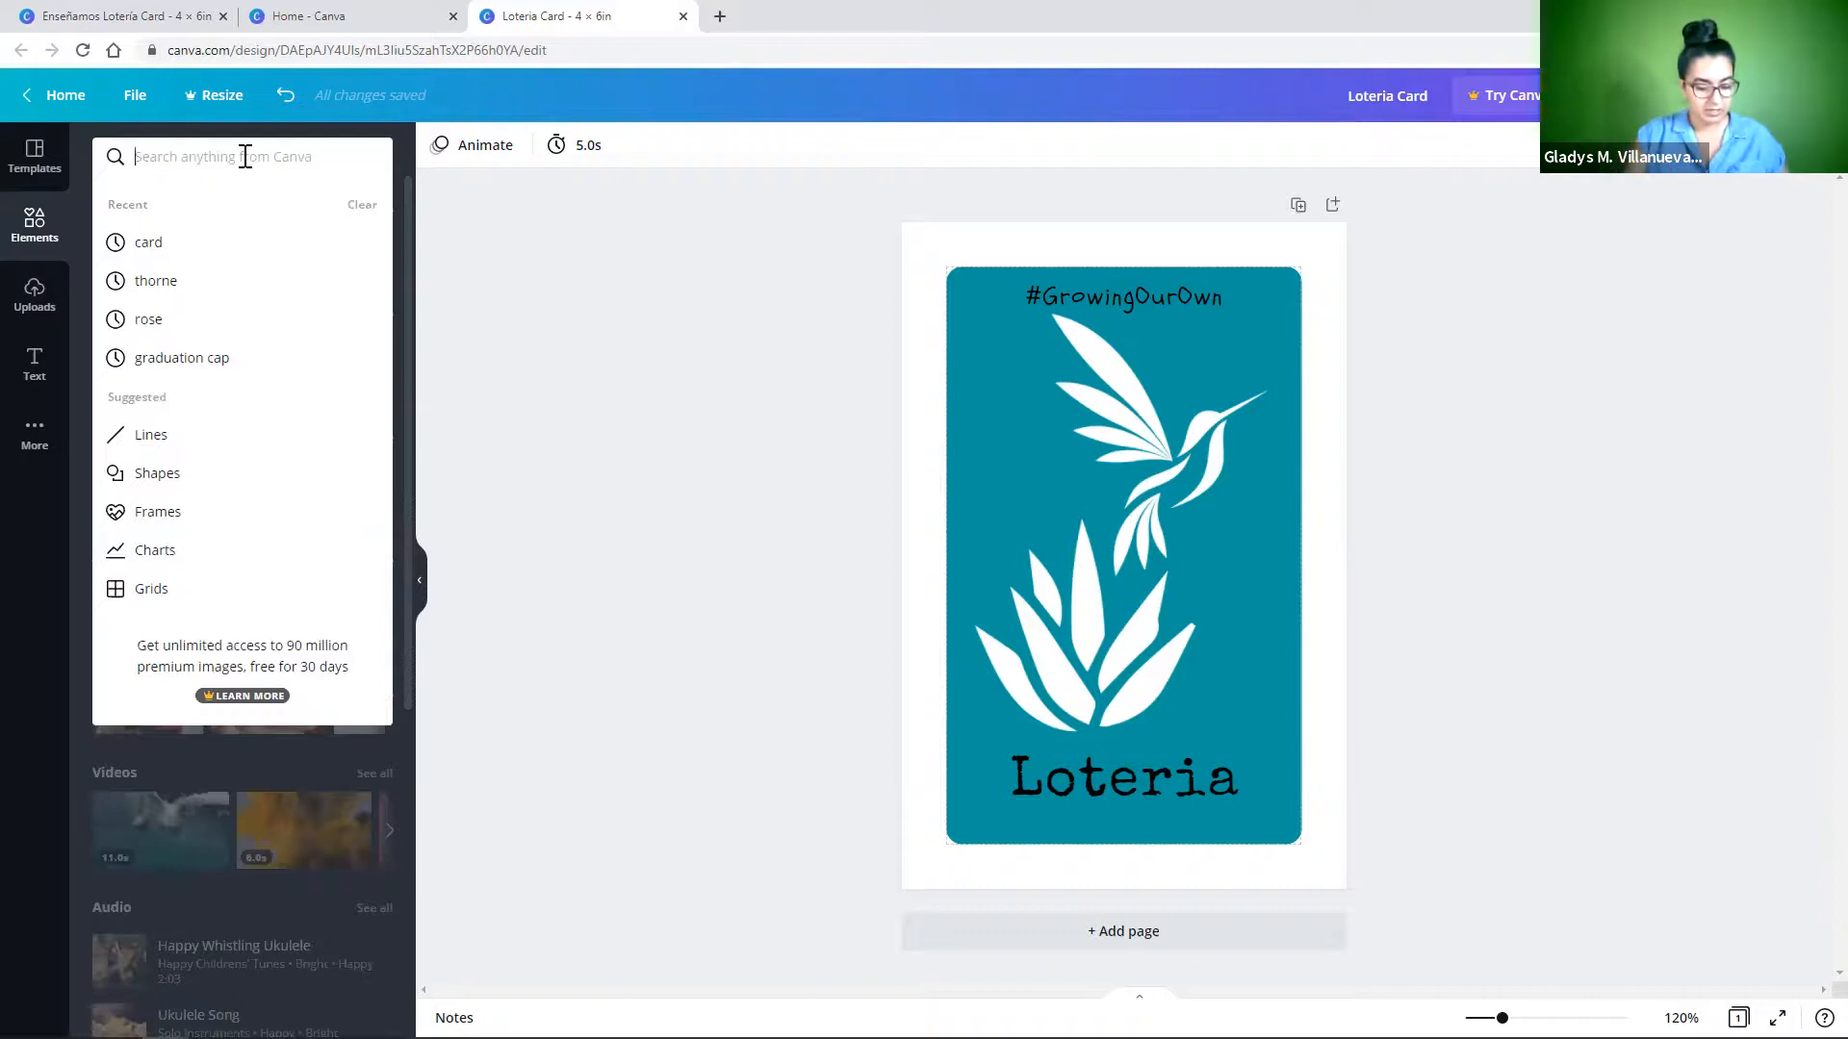
pyautogui.write('papaya')
pyautogui.press('Return')
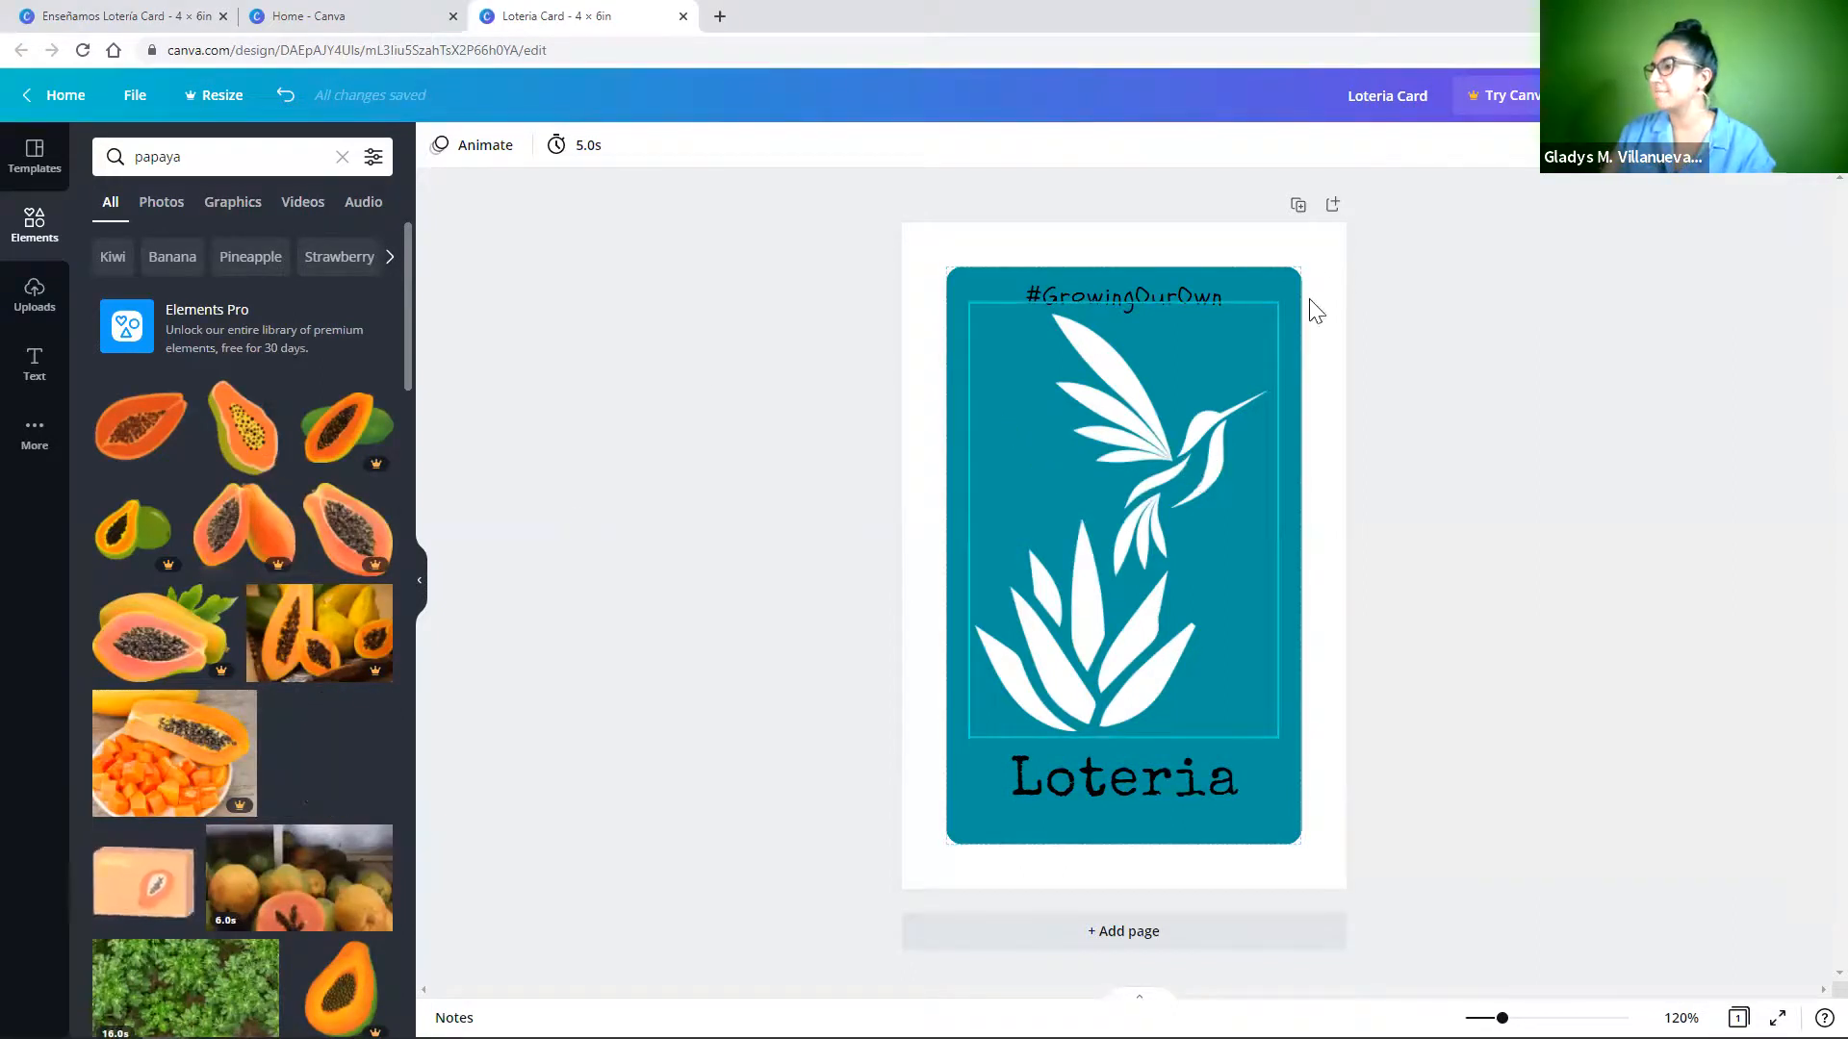
# Examine the front and back pages of the Enseñamos card, including the mission text, and return to the Loteria Card design.
pyautogui.click(1298, 206)
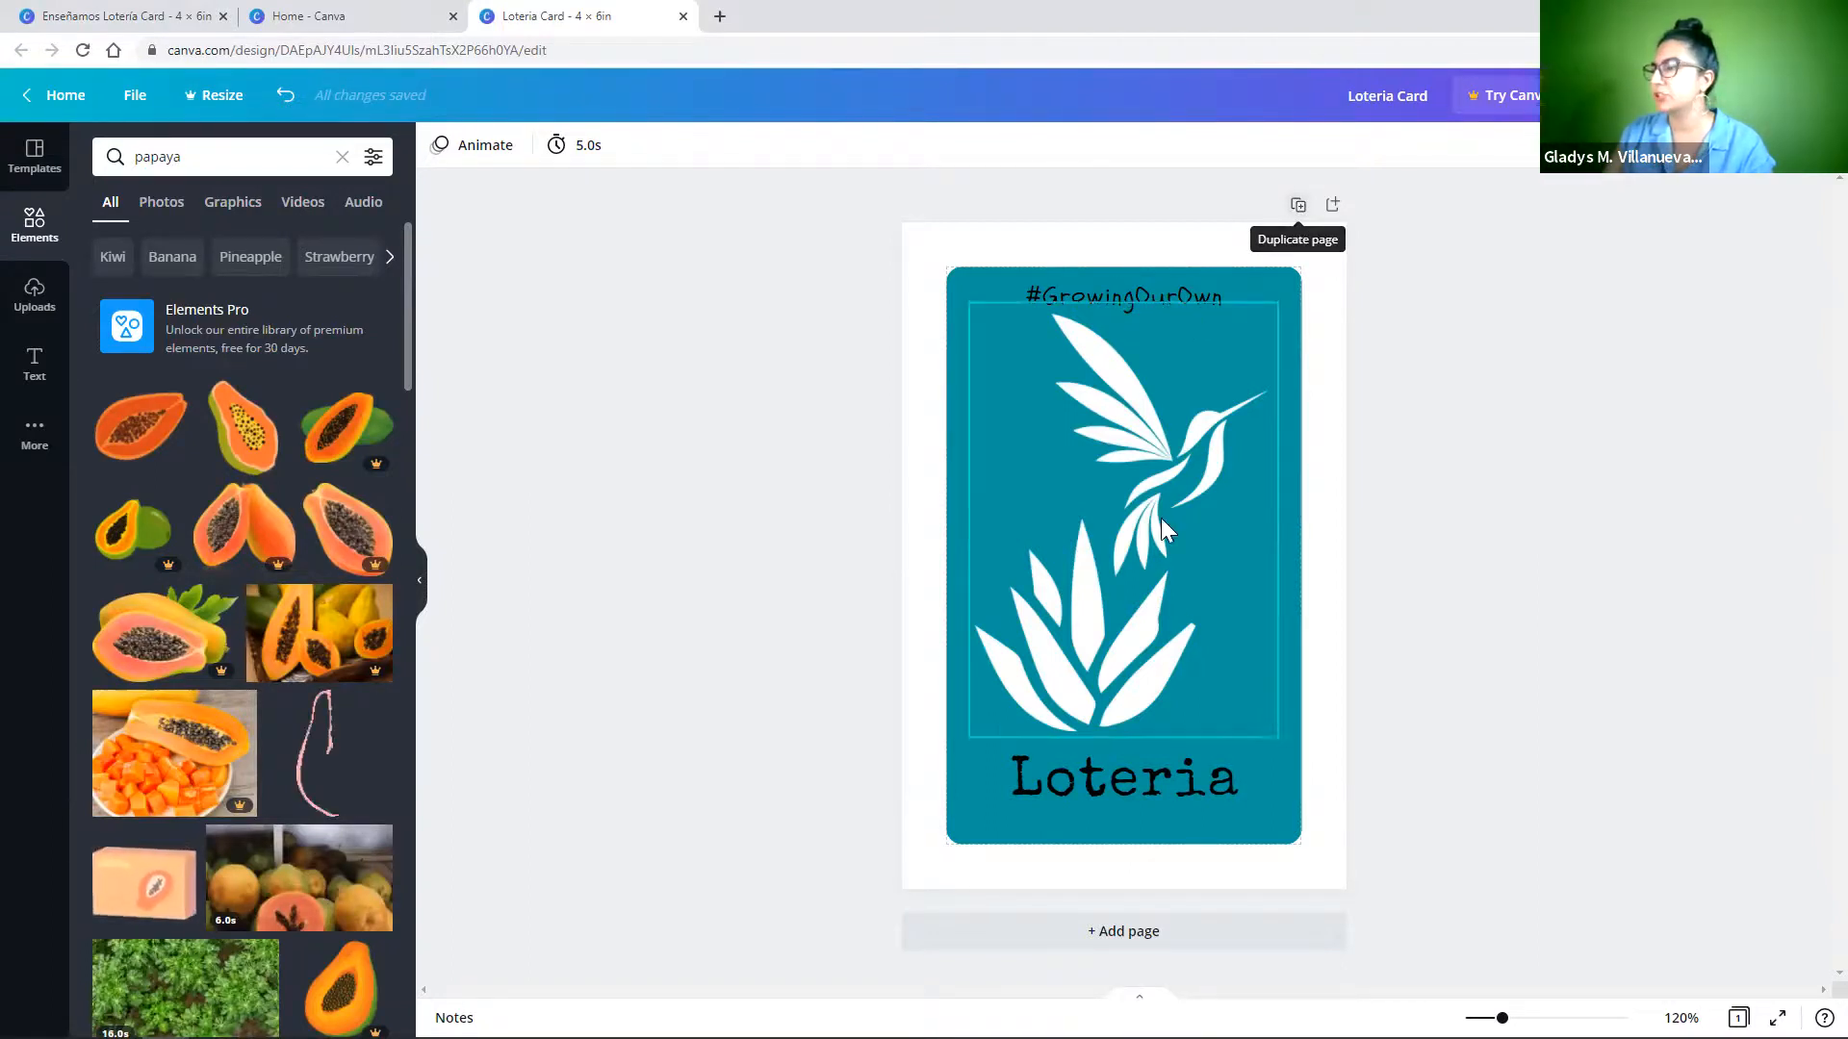
pyautogui.click(165, 19)
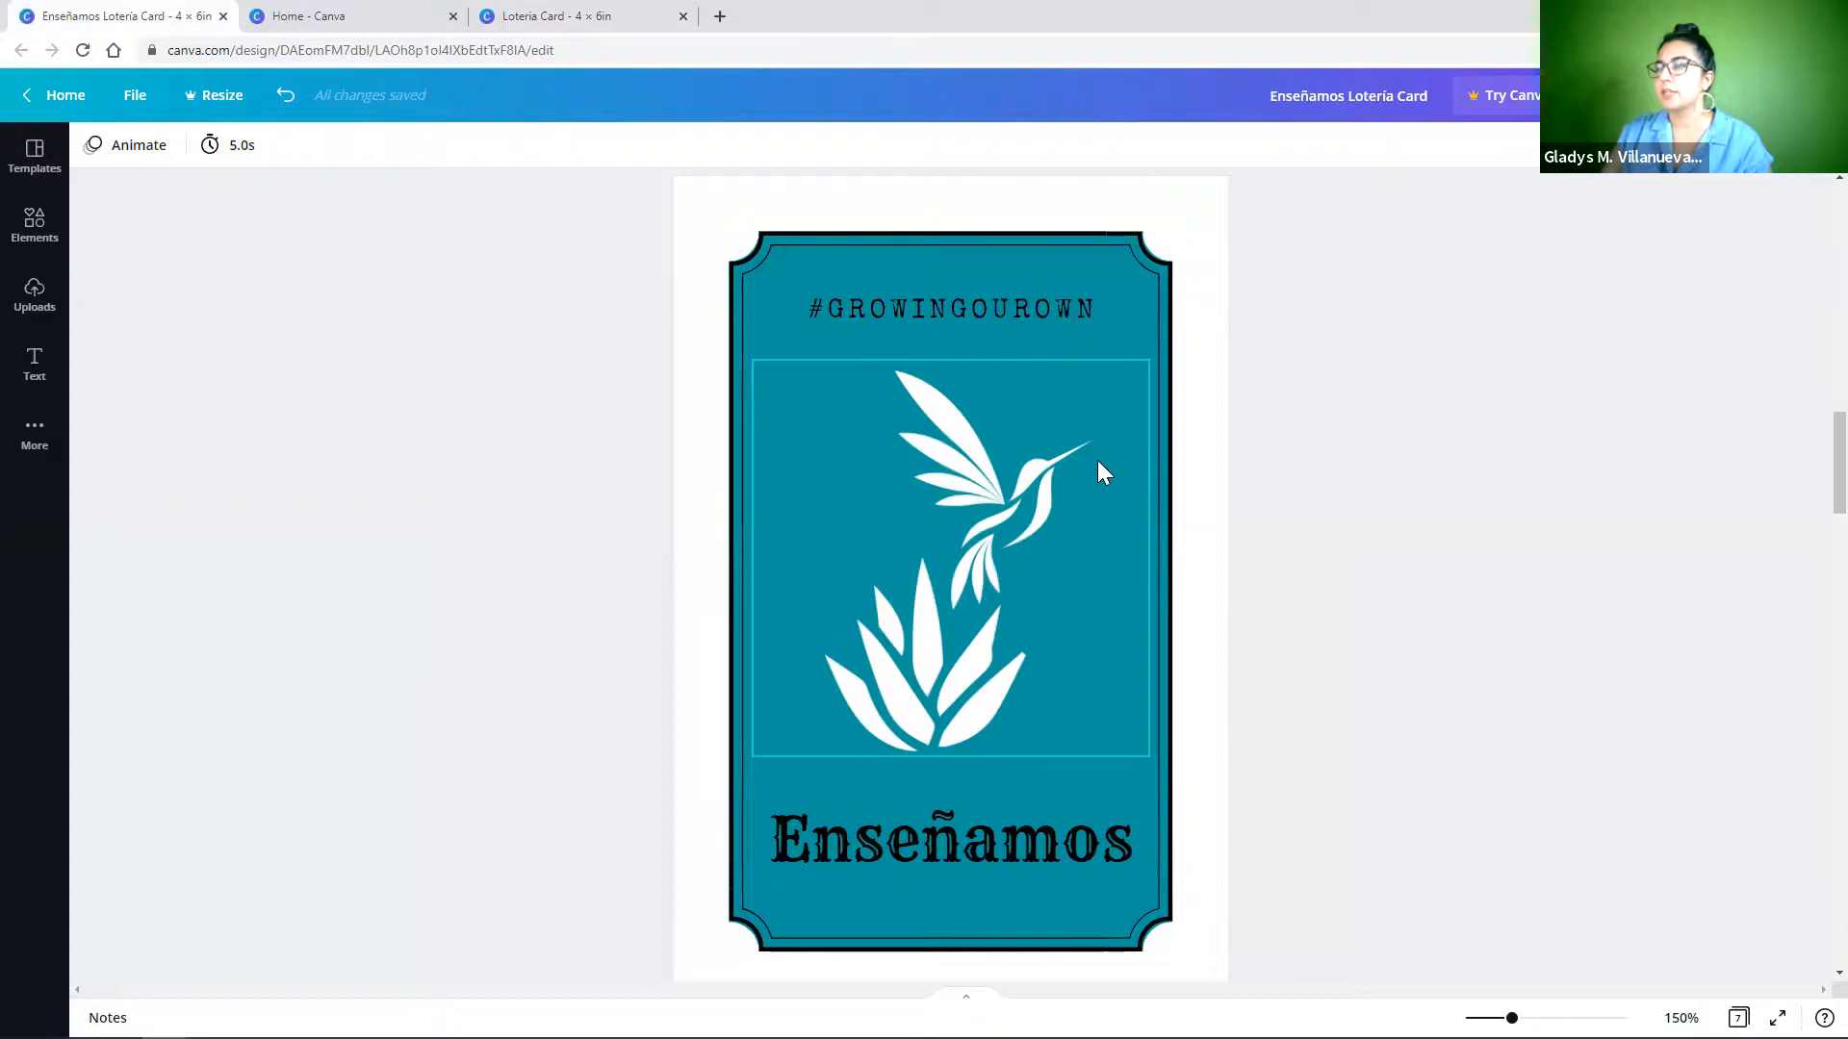
pyautogui.scroll(-7, 1099, 464)
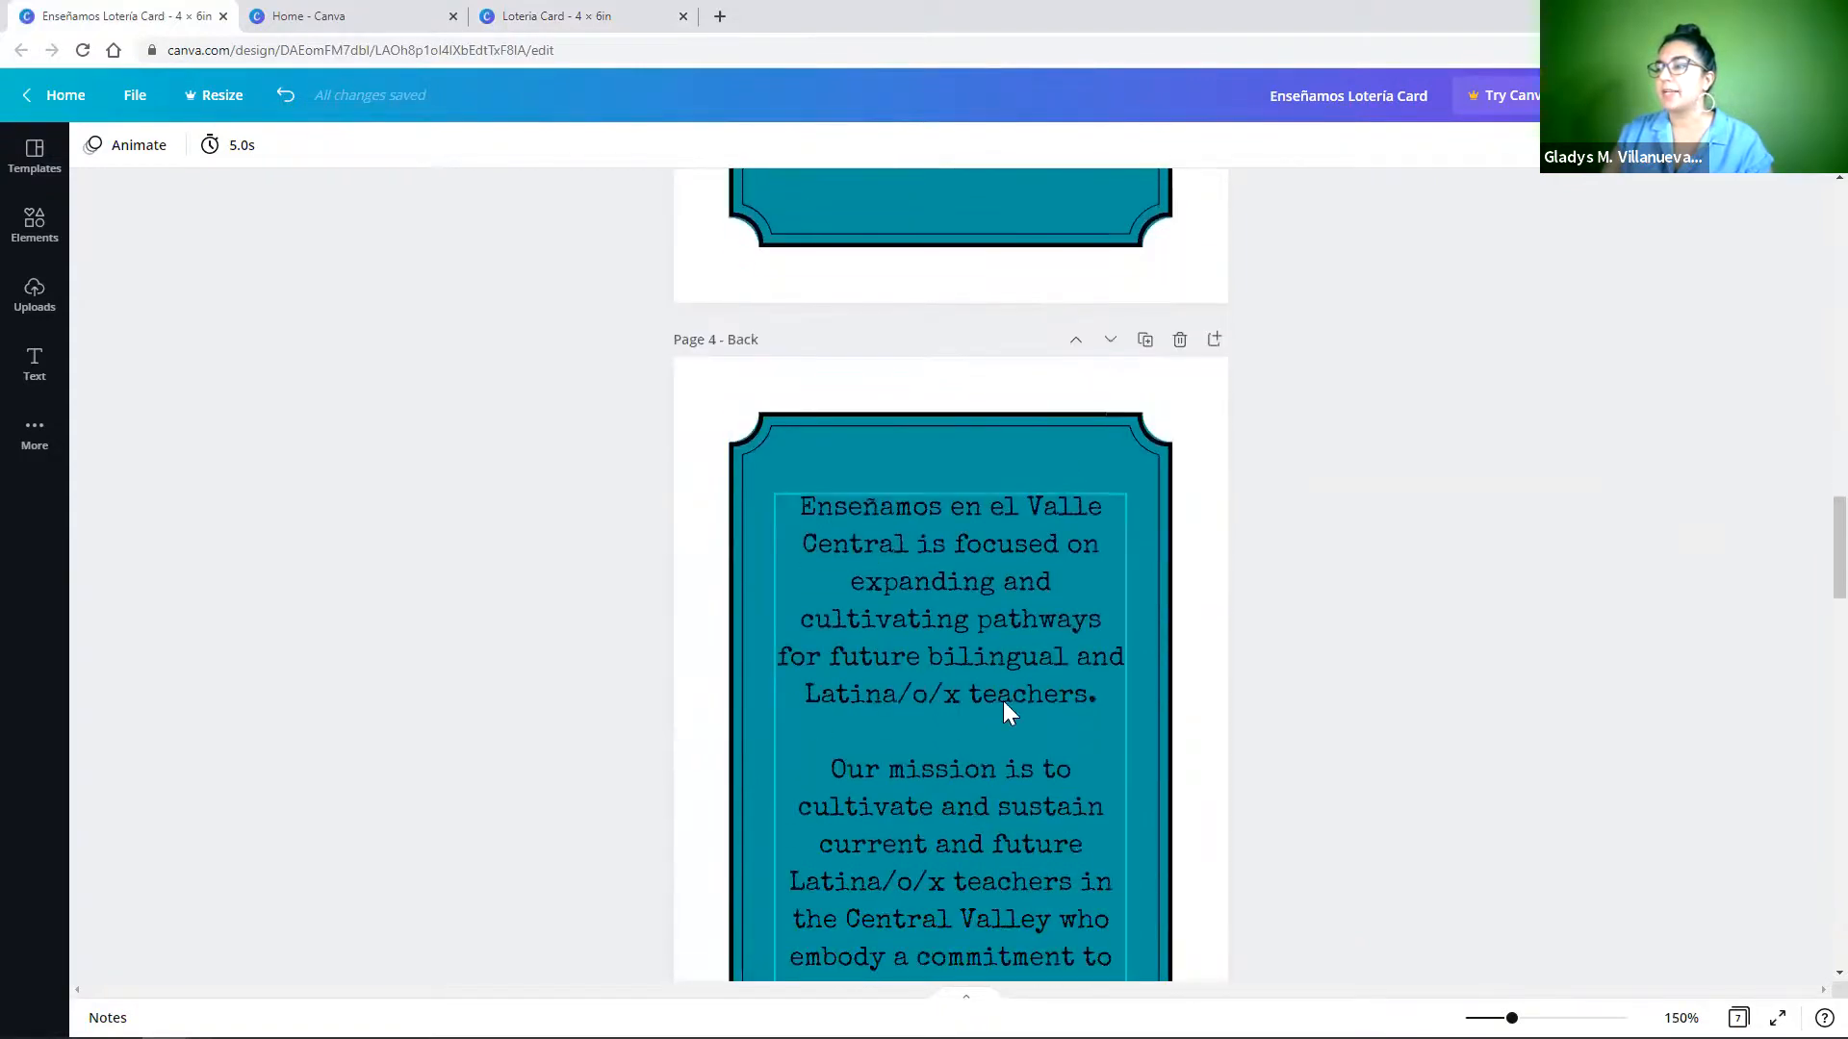
pyautogui.scroll(-2, 1004, 704)
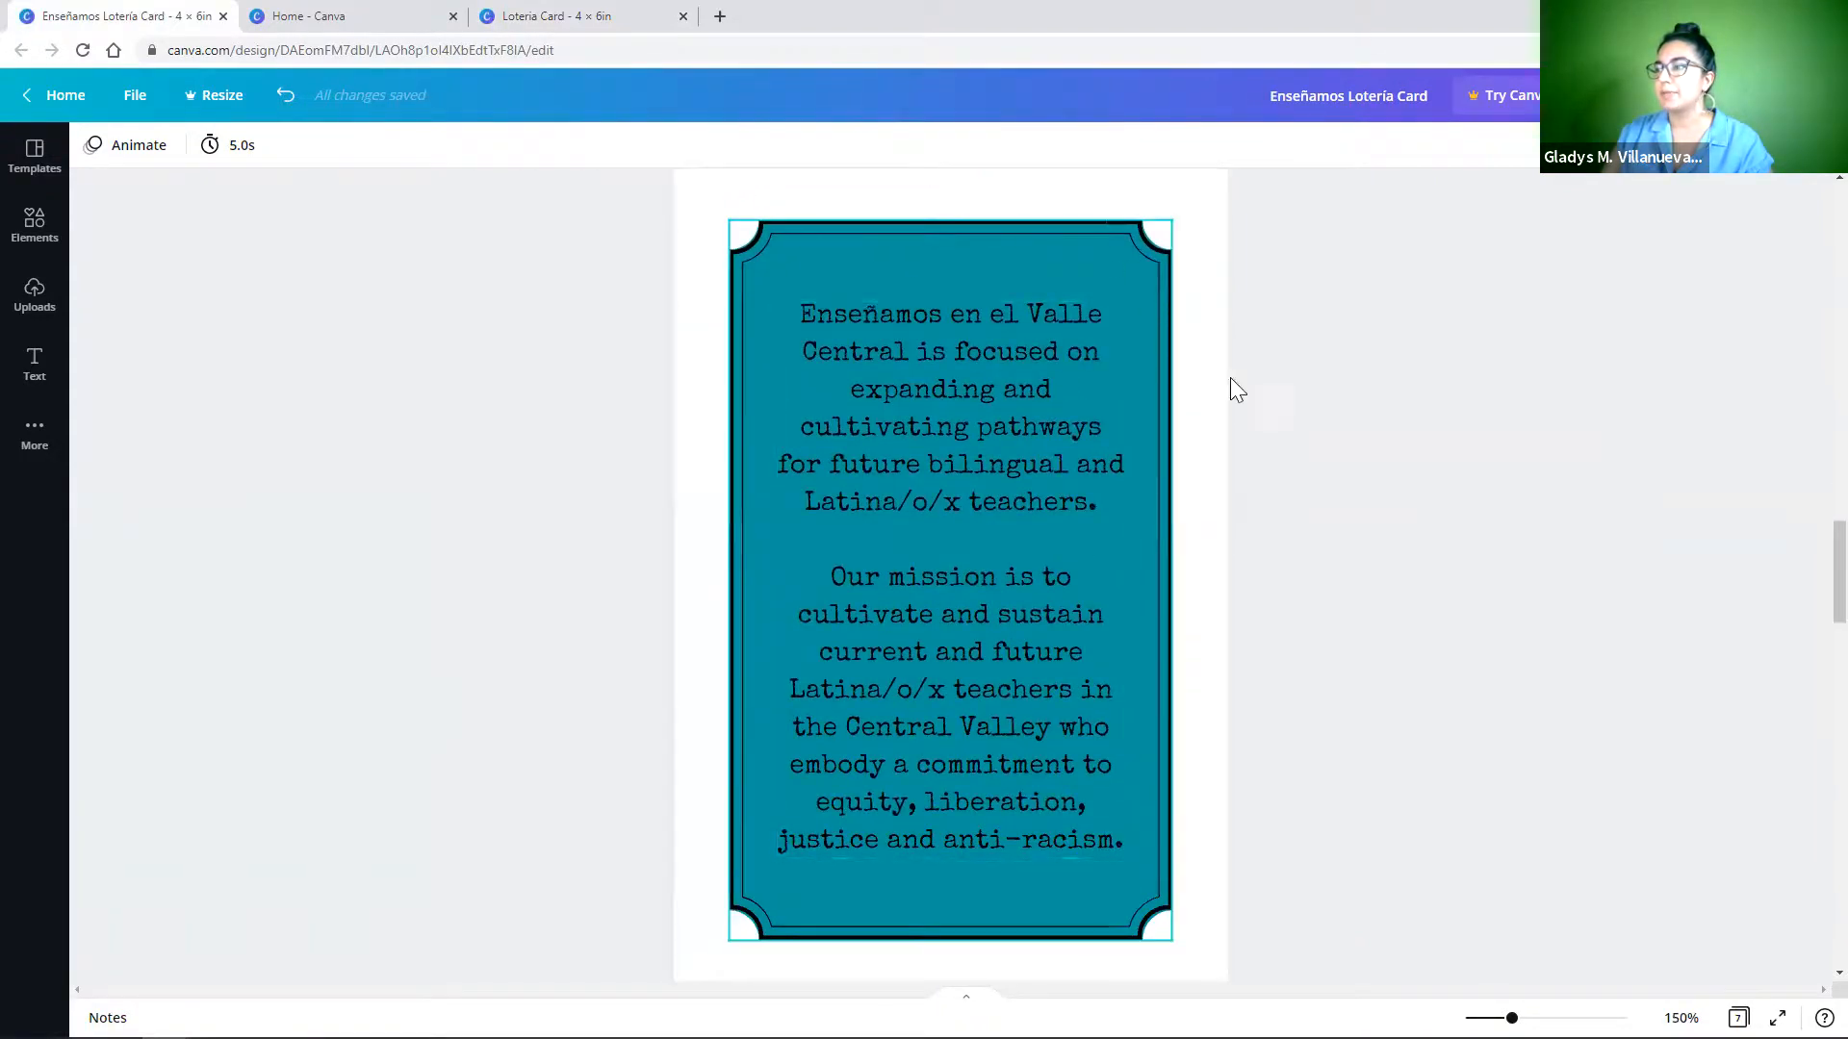
pyautogui.scroll(5, 1085, 445)
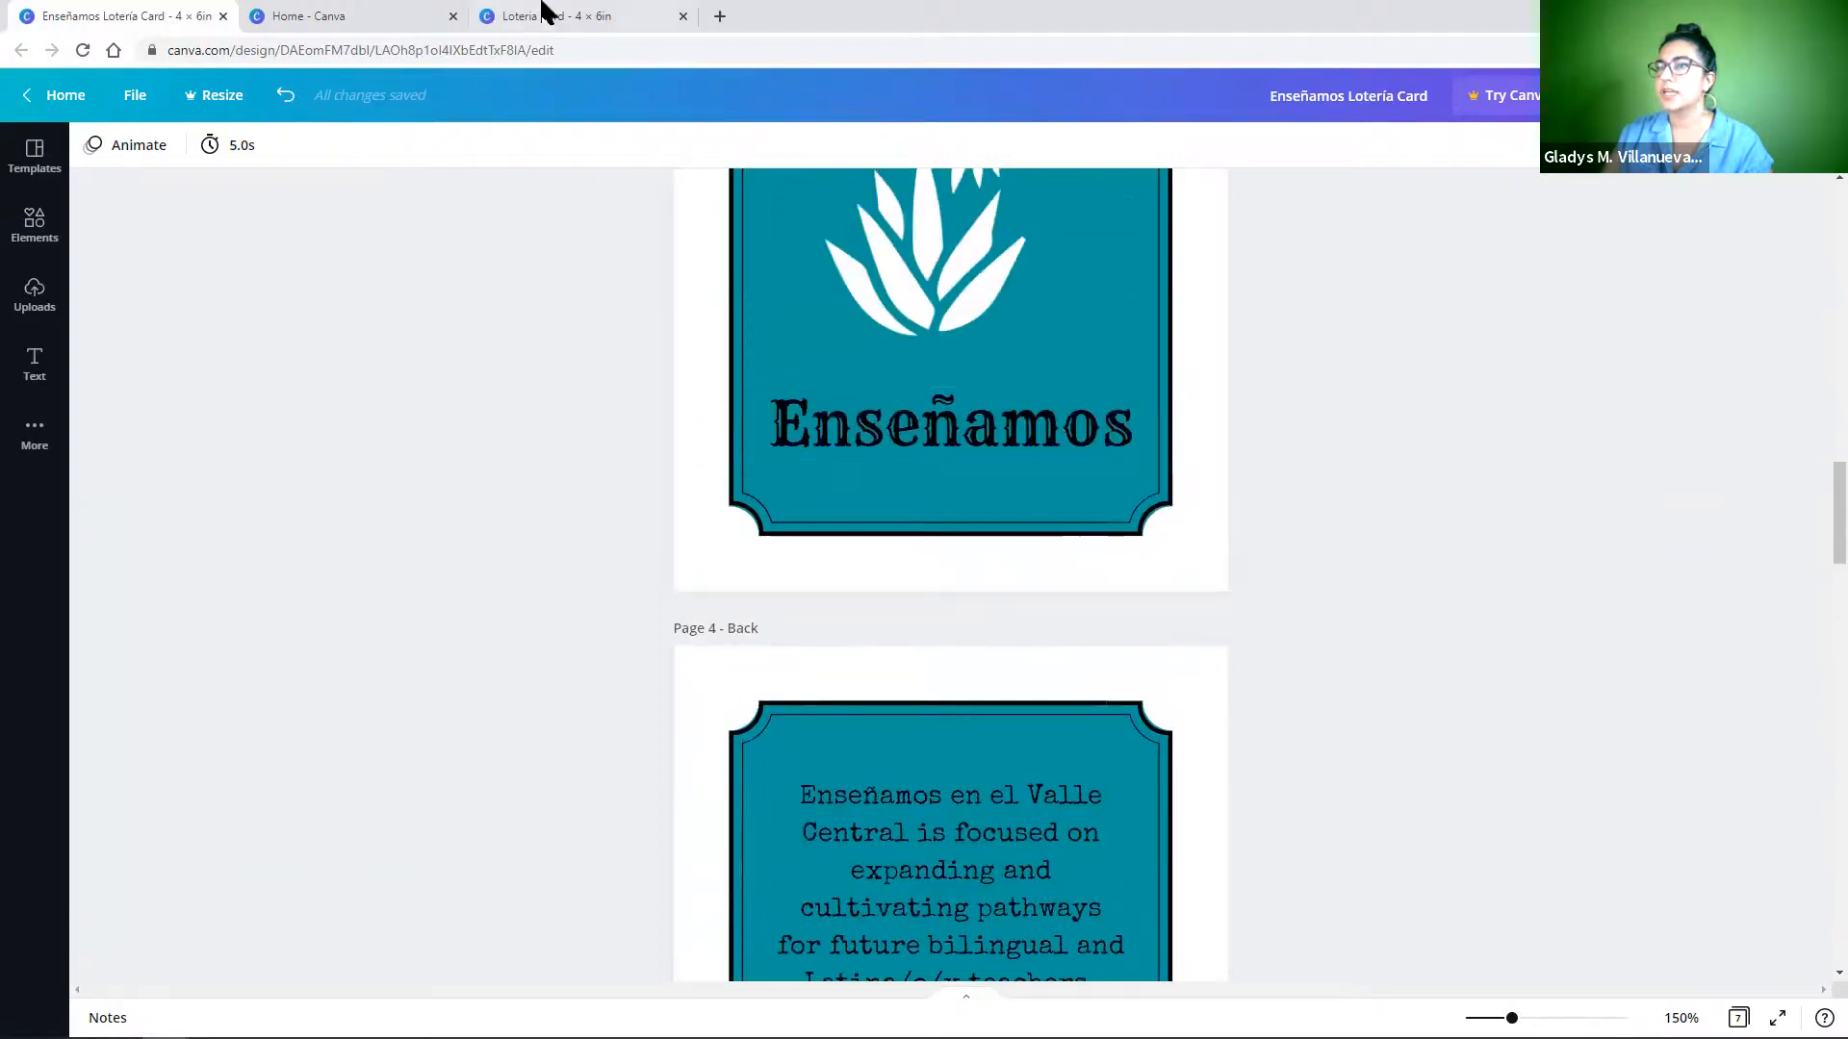
pyautogui.click(545, 14)
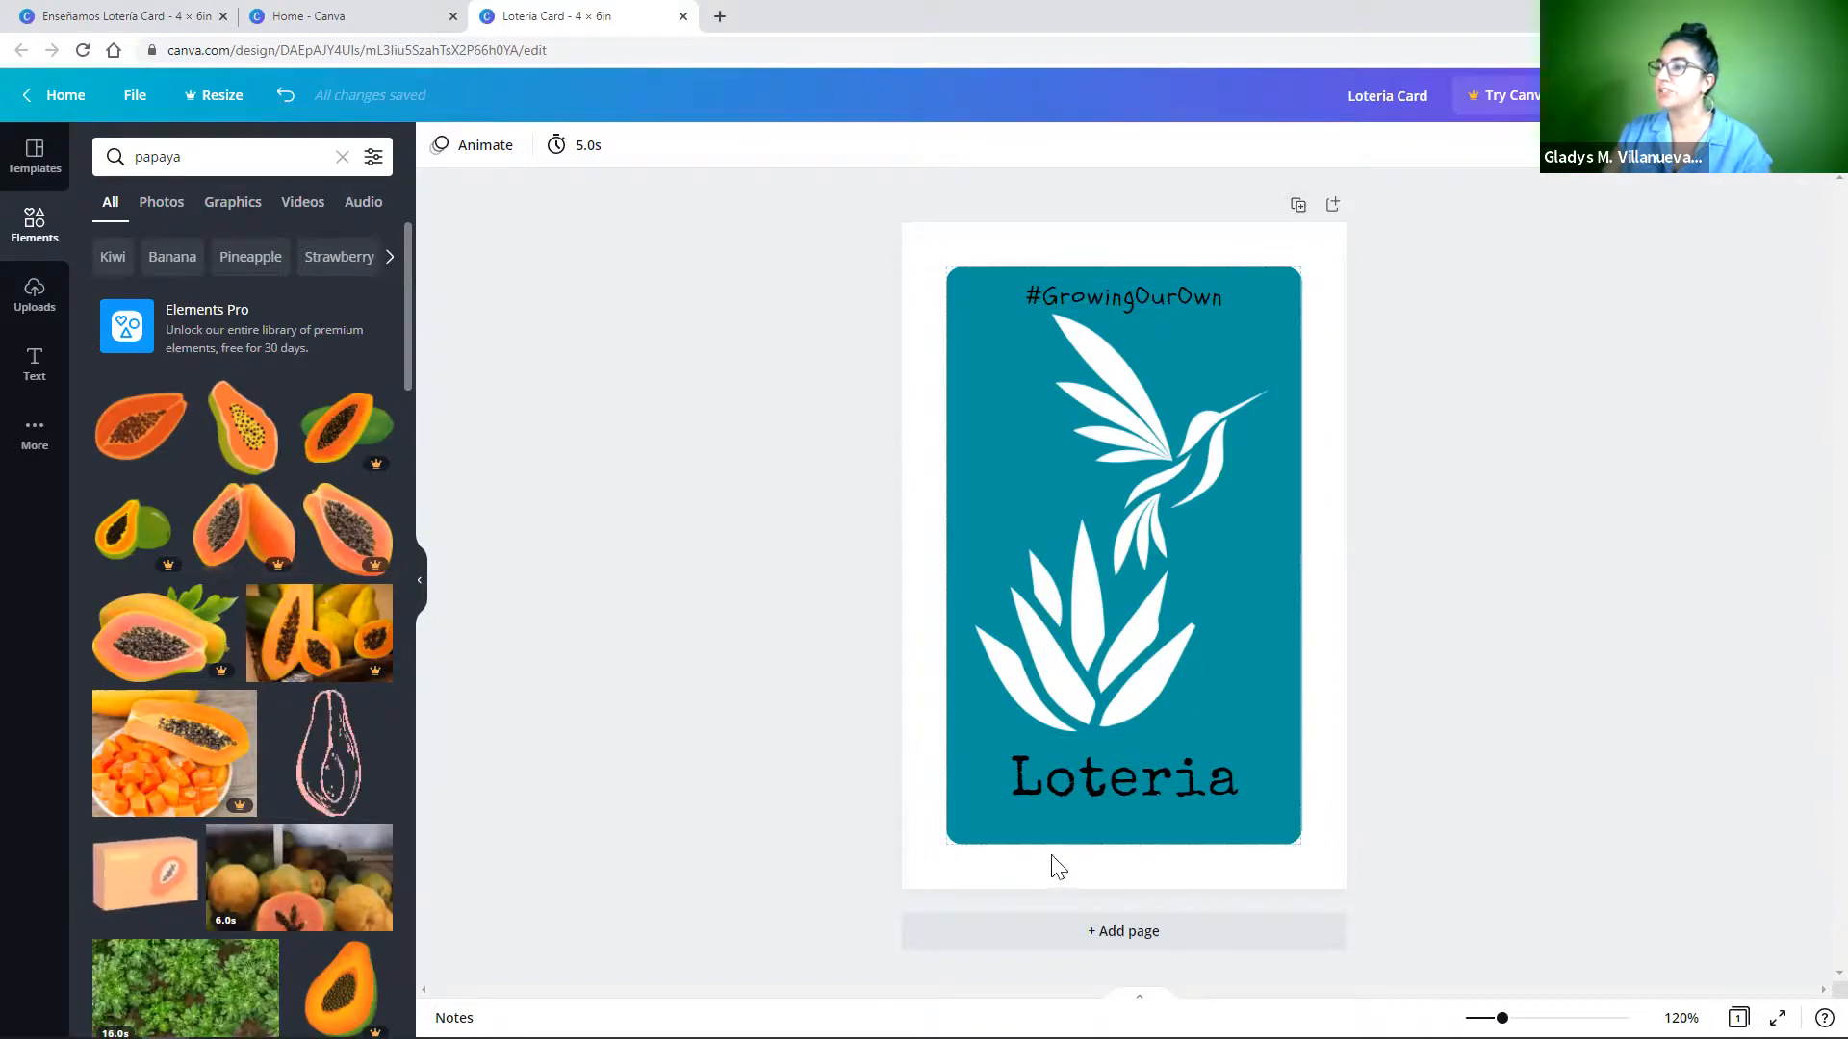
# Duplicate the hummingbird card page and compare the copy with the original.
pyautogui.click(1299, 206)
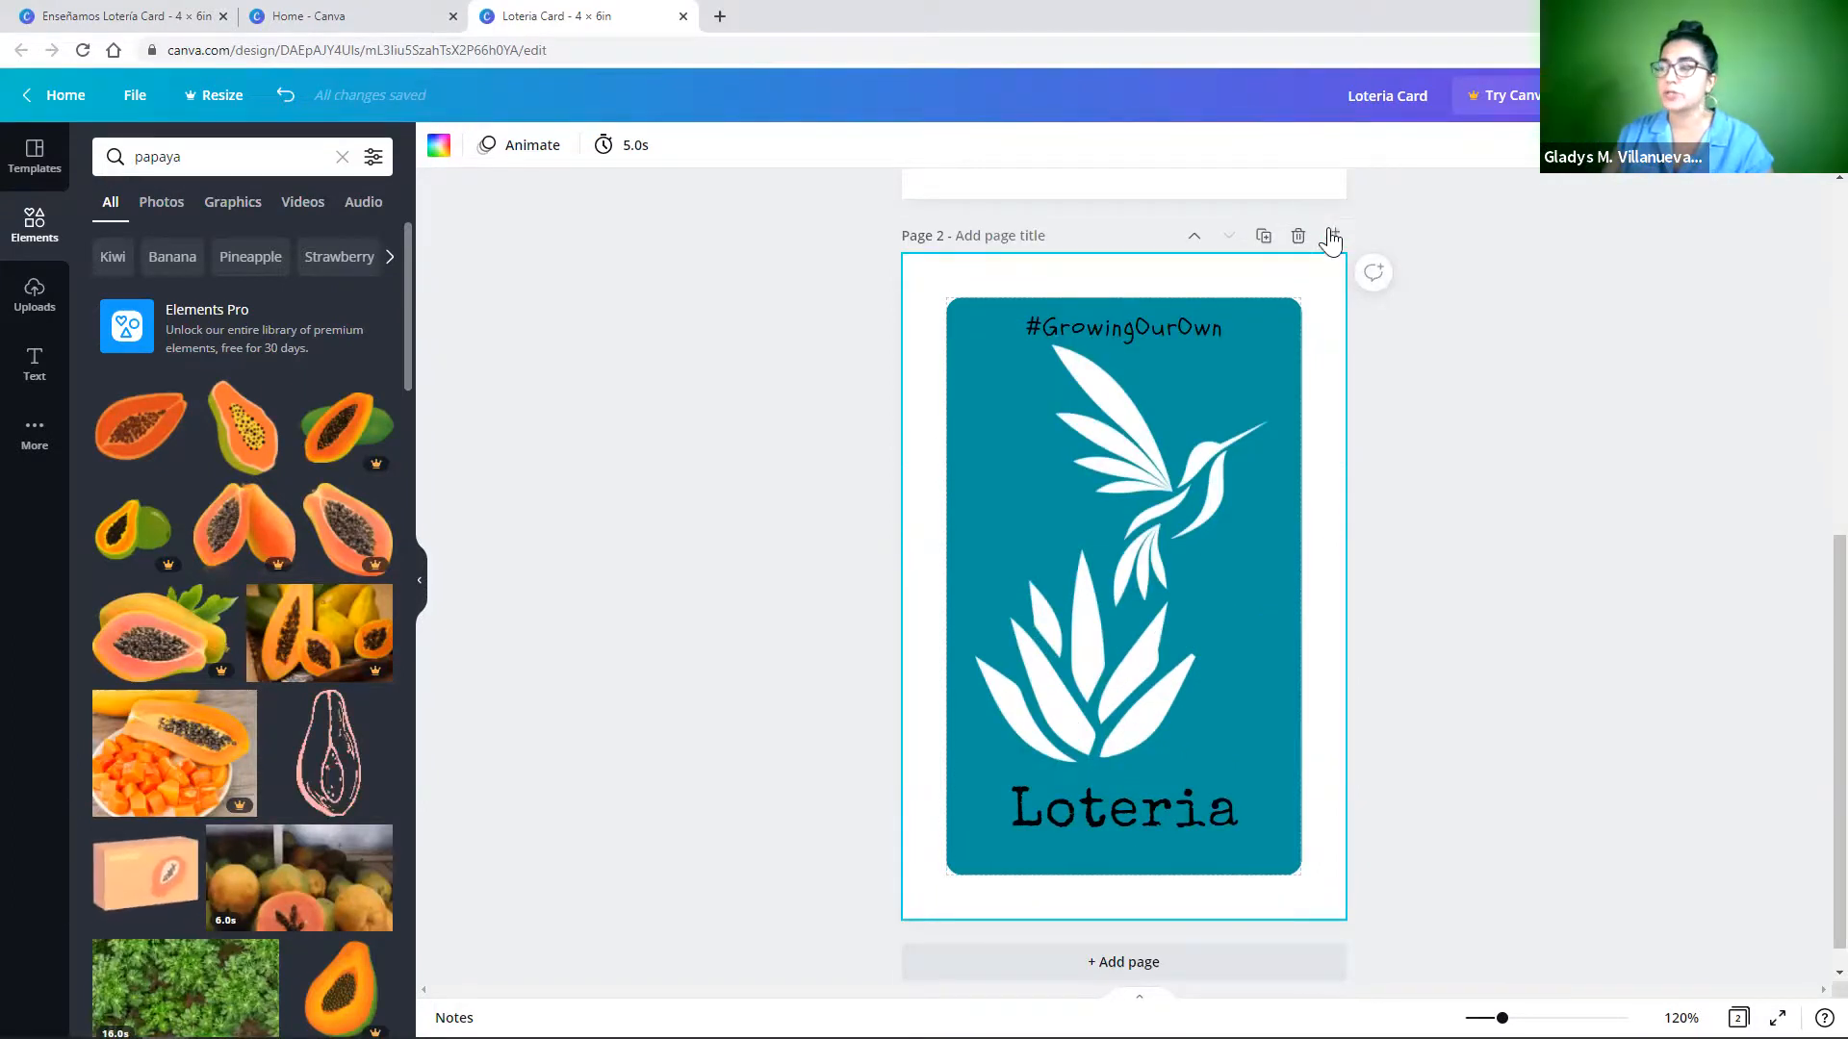
pyautogui.scroll(7, 1374, 472)
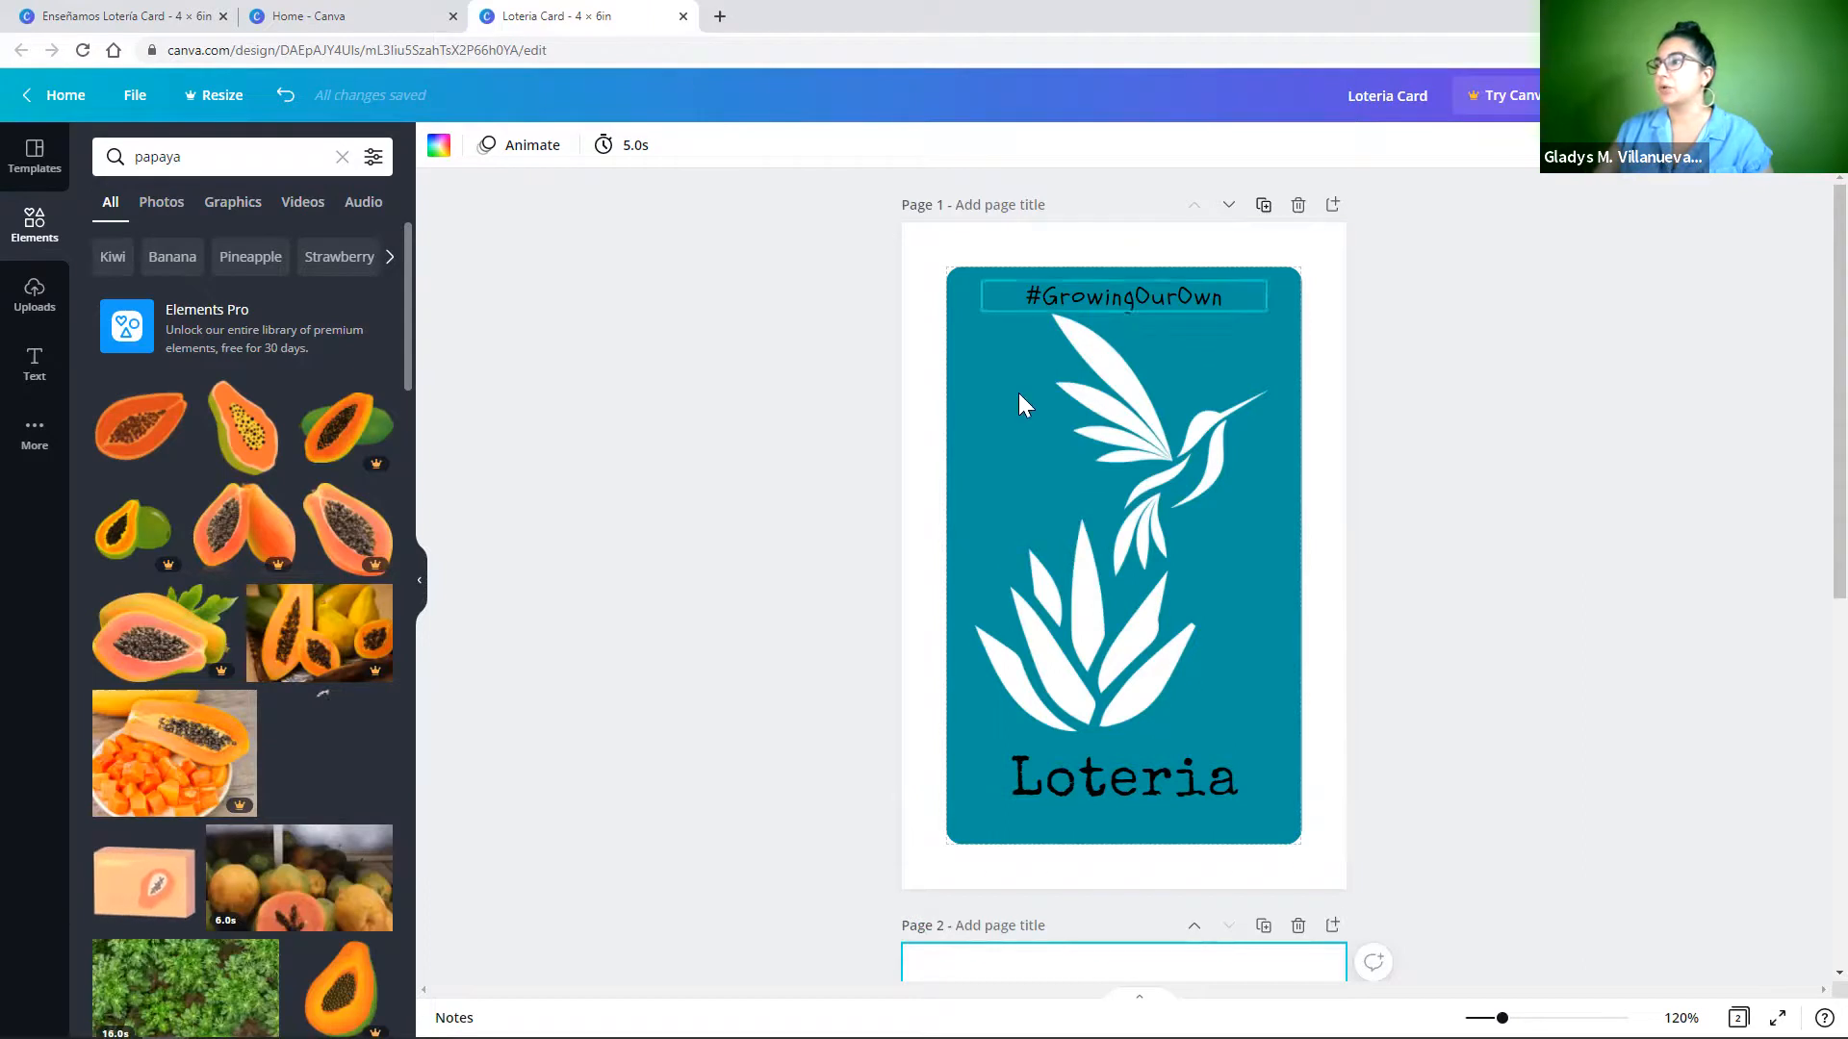
pyautogui.scroll(-5, 1207, 516)
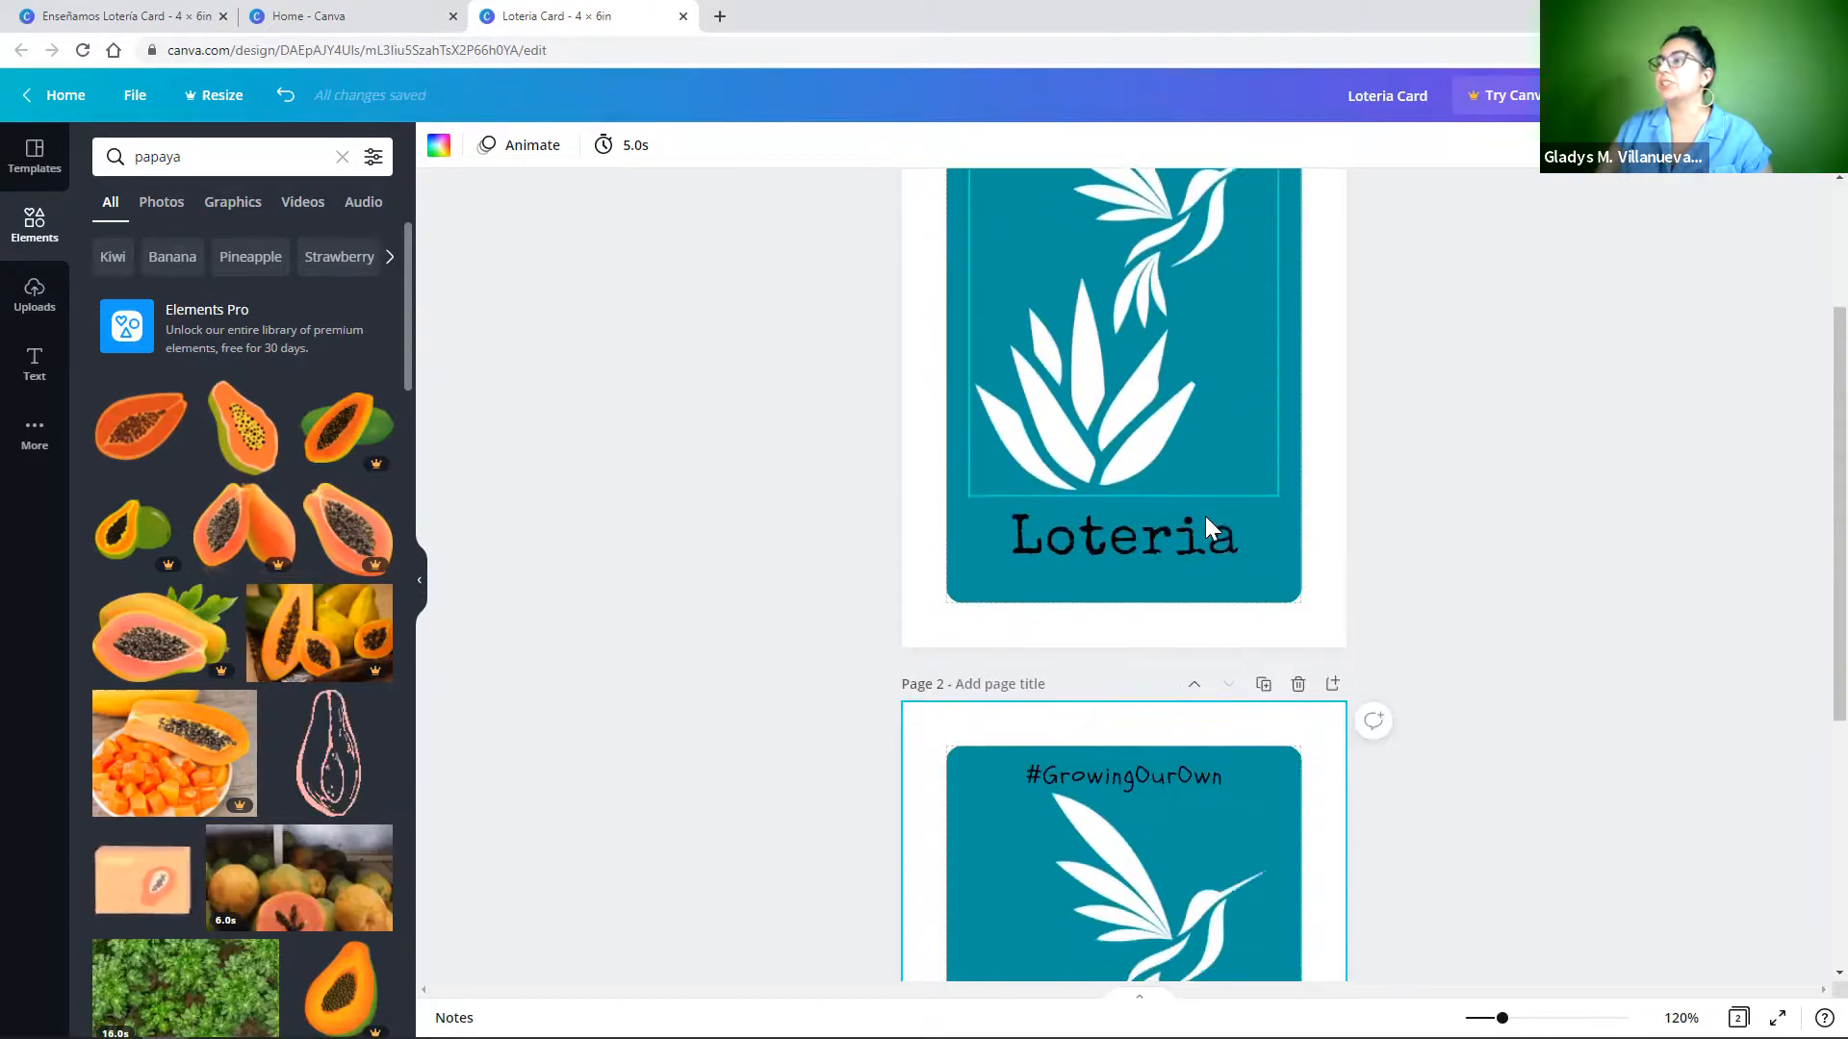
pyautogui.scroll(-2, 1273, 739)
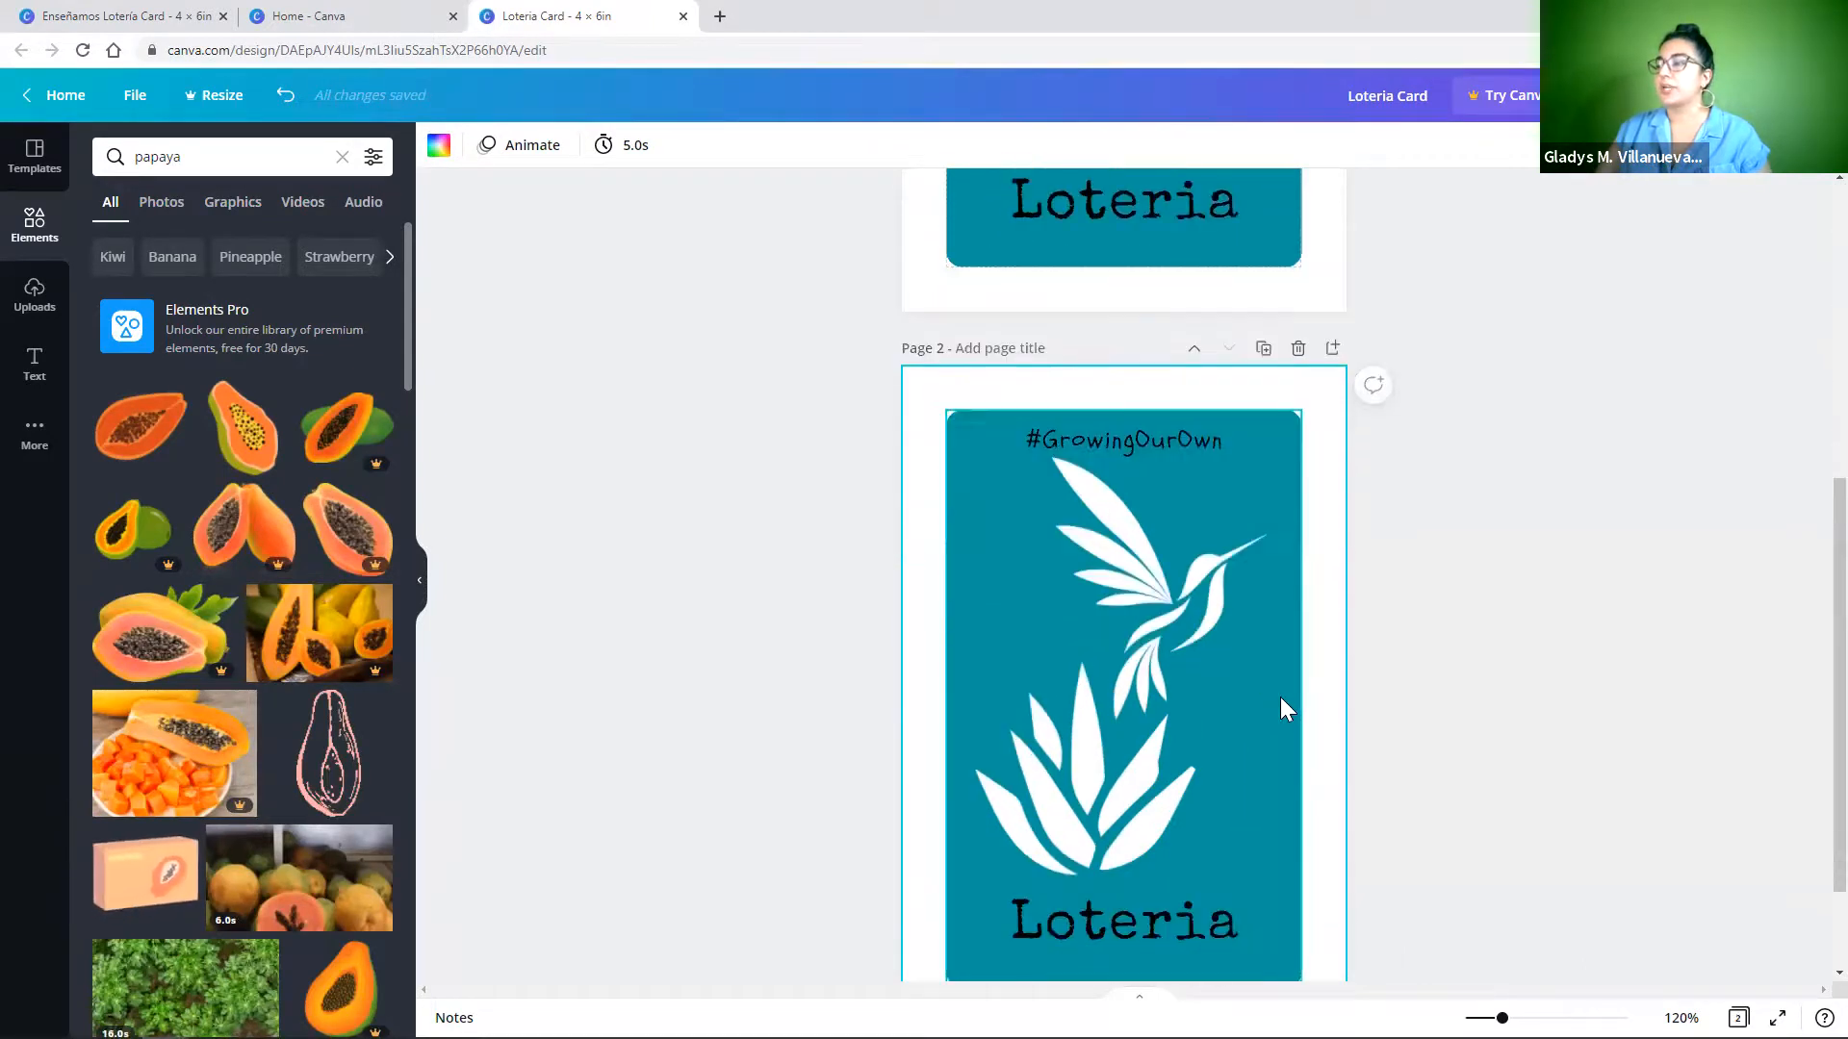
# Delete the hummingbird image and the "#GrowingOurOwn" hashtag from page 2.
pyautogui.click(1161, 626)
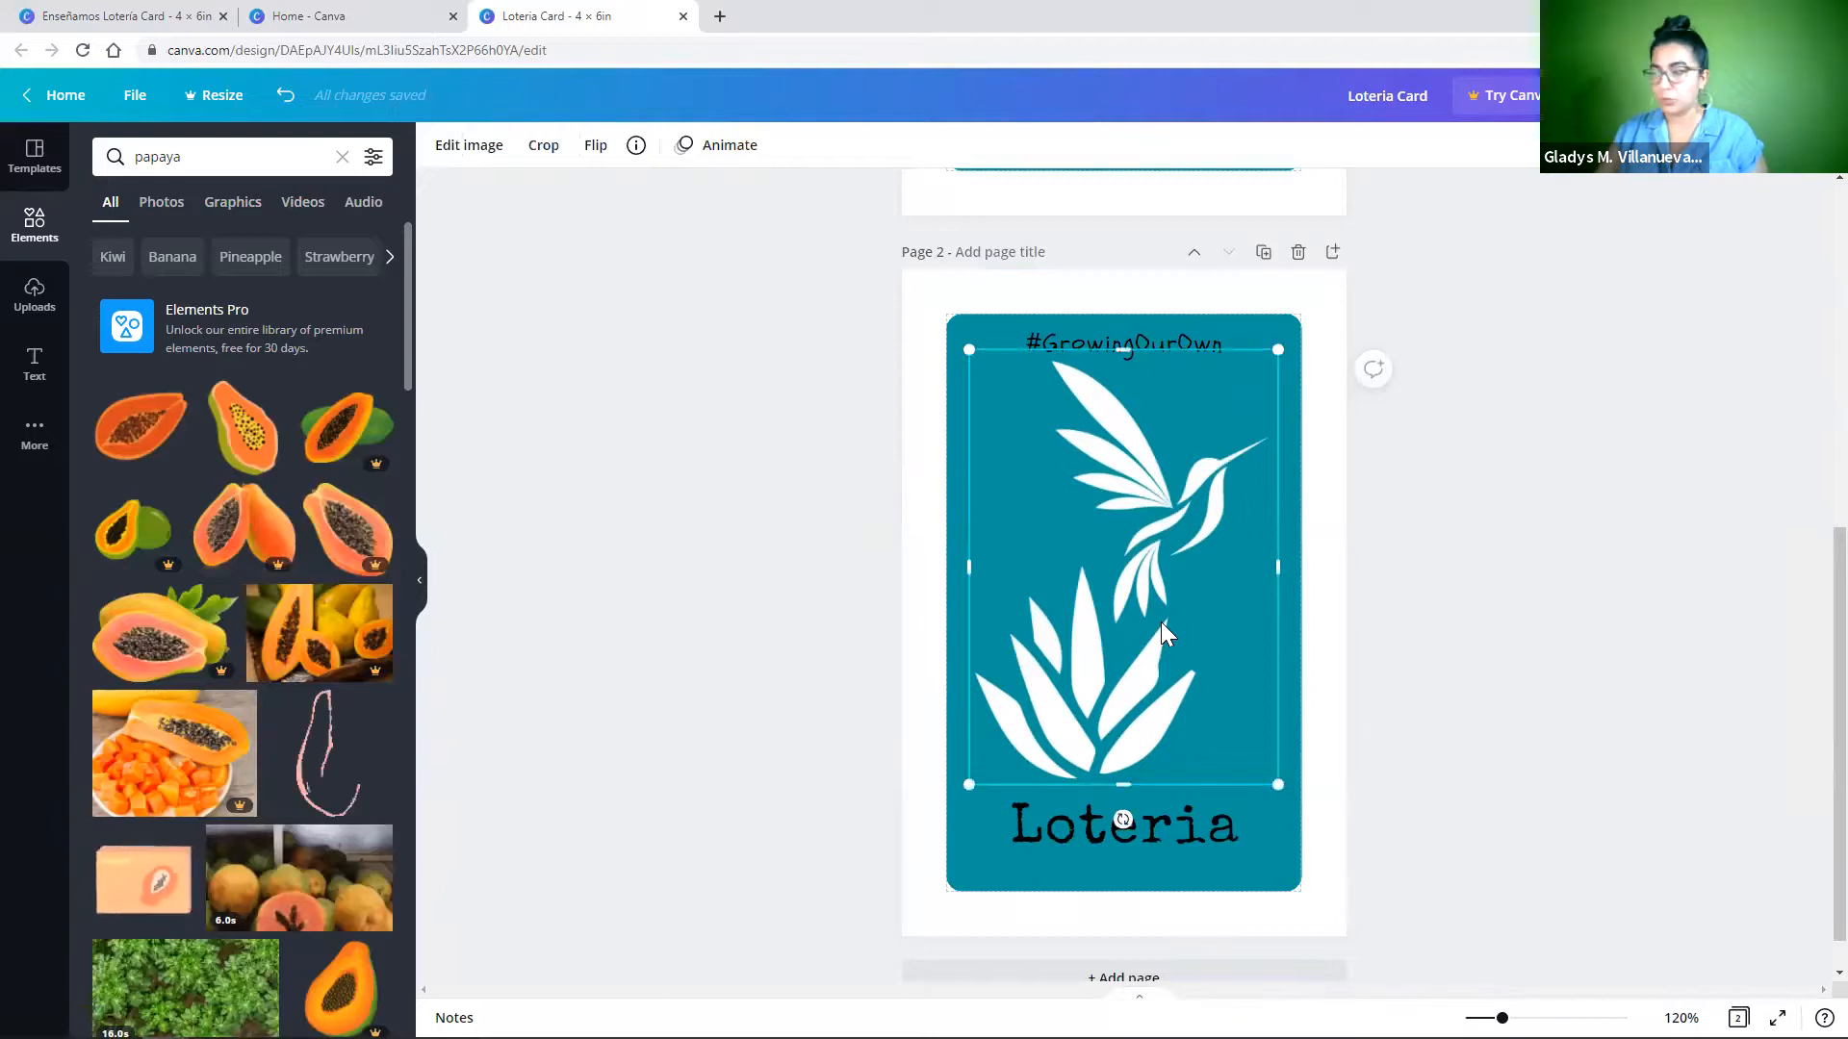
pyautogui.press('Delete')
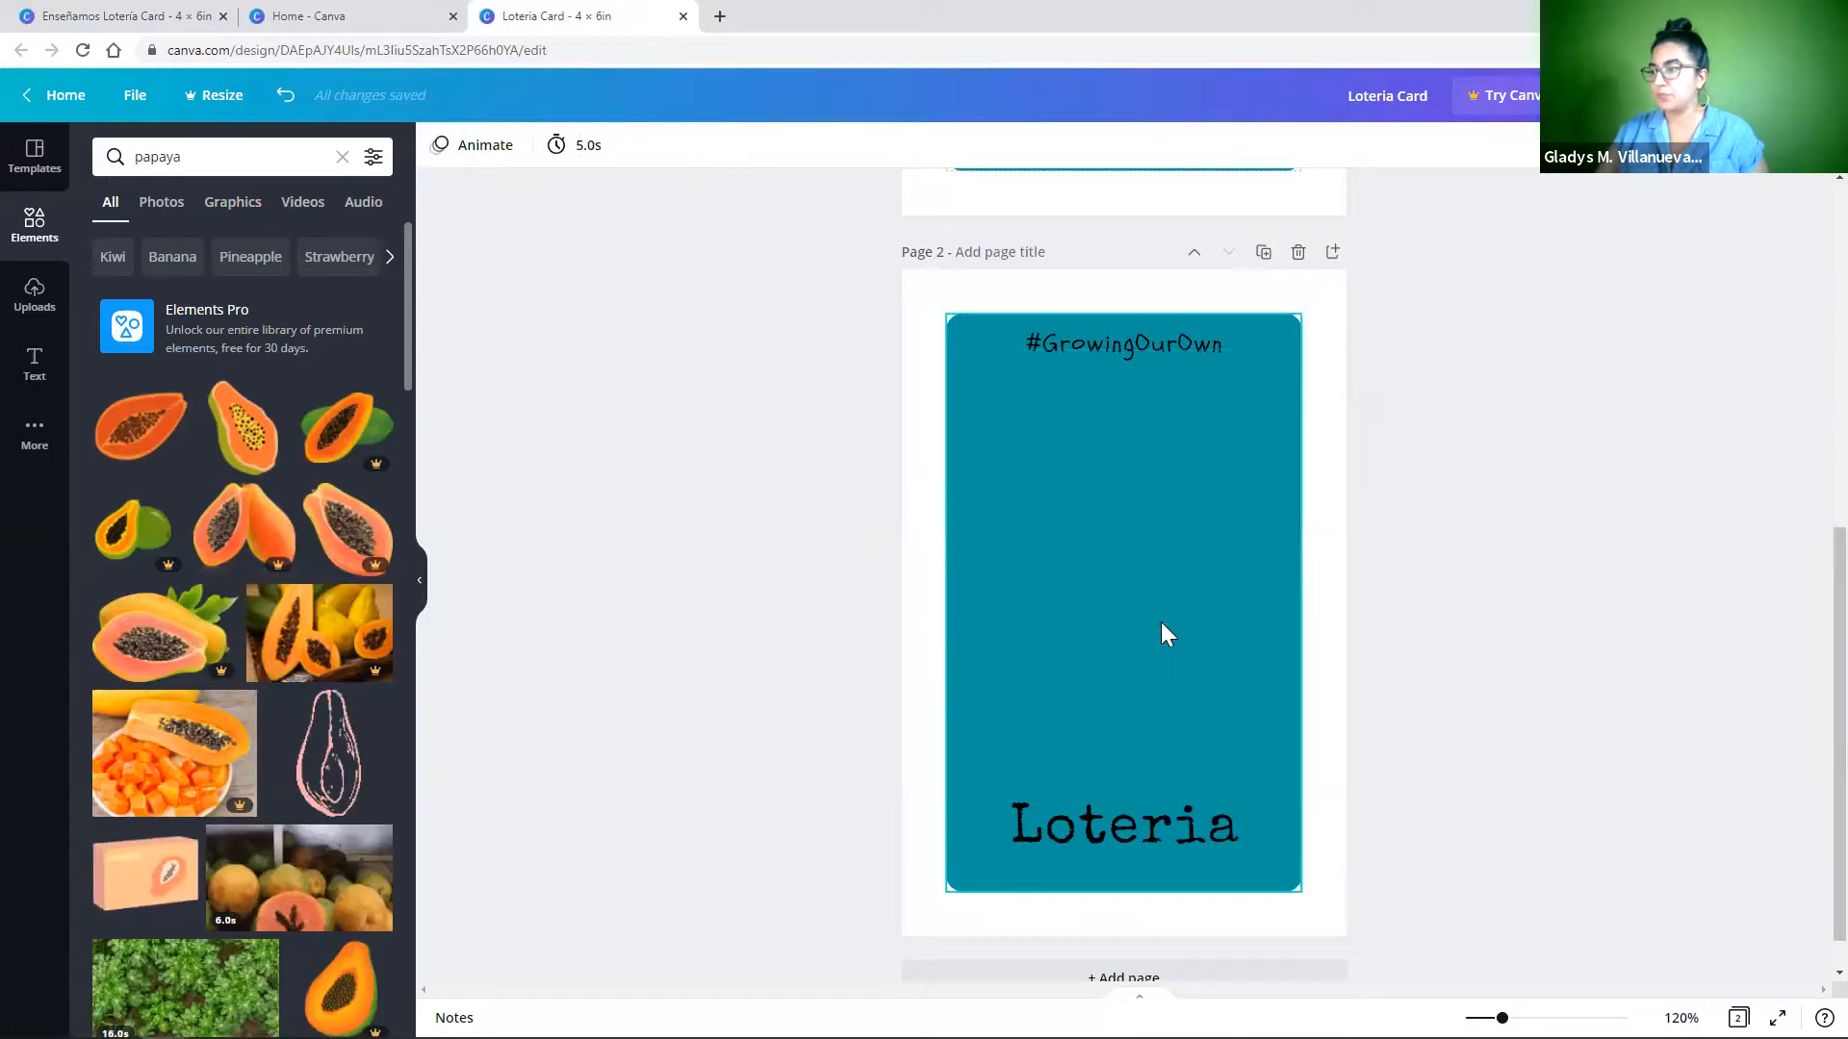
pyautogui.click(1166, 357)
pyautogui.press('Delete')
pyautogui.click(536, 453)
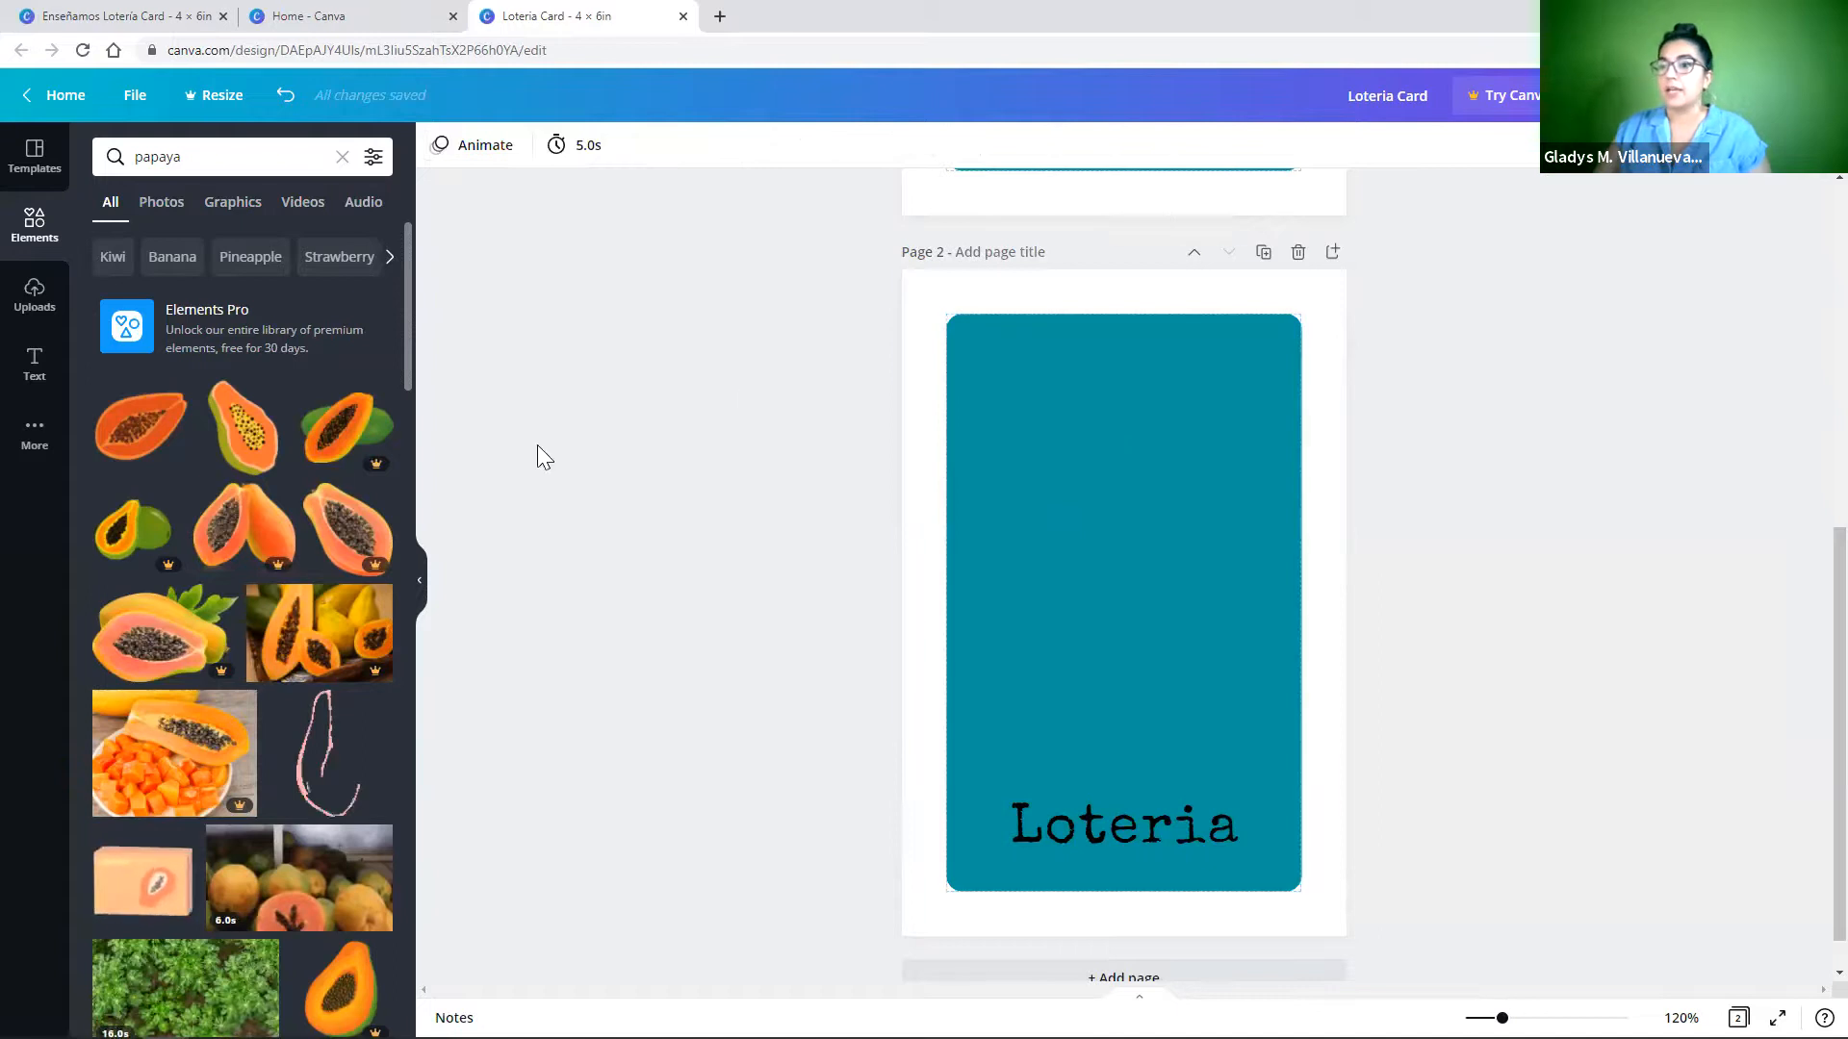
# Add the halved papaya graphic with yellow centre to page 2, enlarge it and centre it above the "Loteria" title.
pyautogui.click(249, 437)
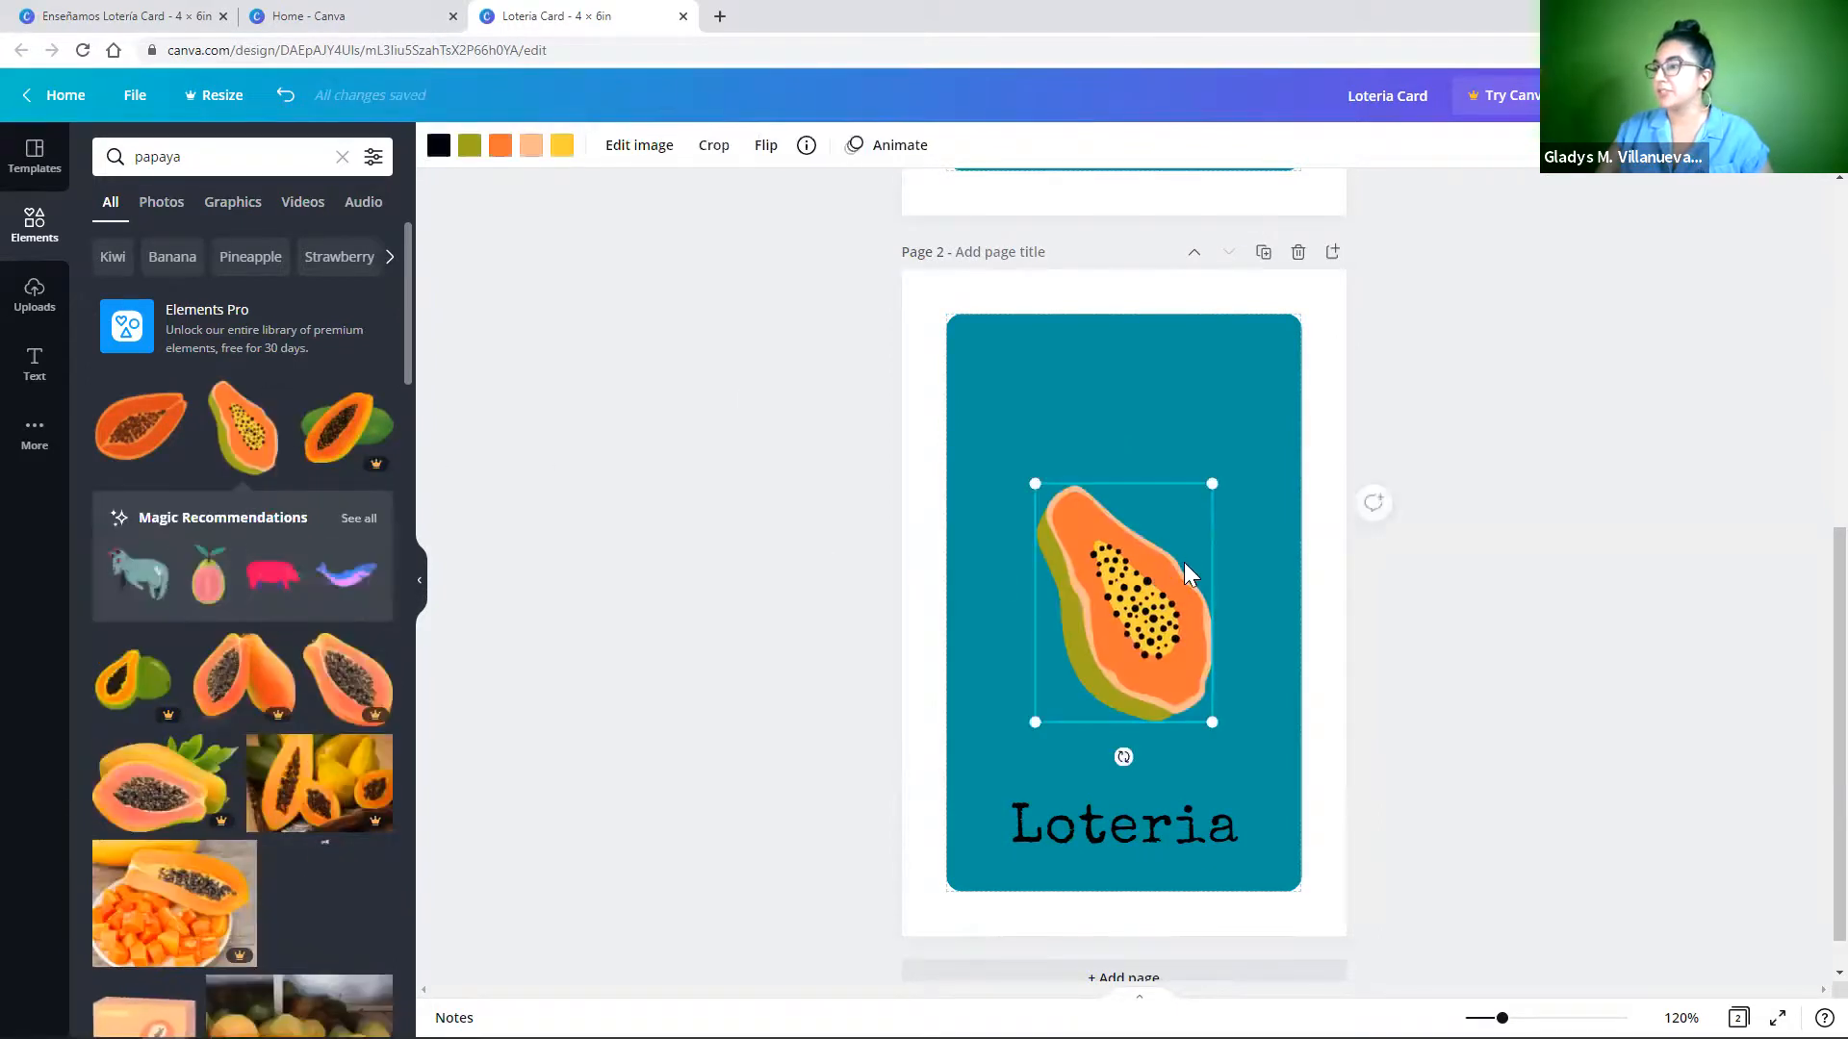
pyautogui.moveTo(1218, 467); pyautogui.dragTo(1284, 395)
pyautogui.moveTo(1035, 398); pyautogui.dragTo(1018, 437)
pyautogui.moveTo(1155, 505)
pyautogui.mouseDown()
pyautogui.moveTo(1131, 510)
pyautogui.moveTo(1133, 533)
pyautogui.mouseUp()
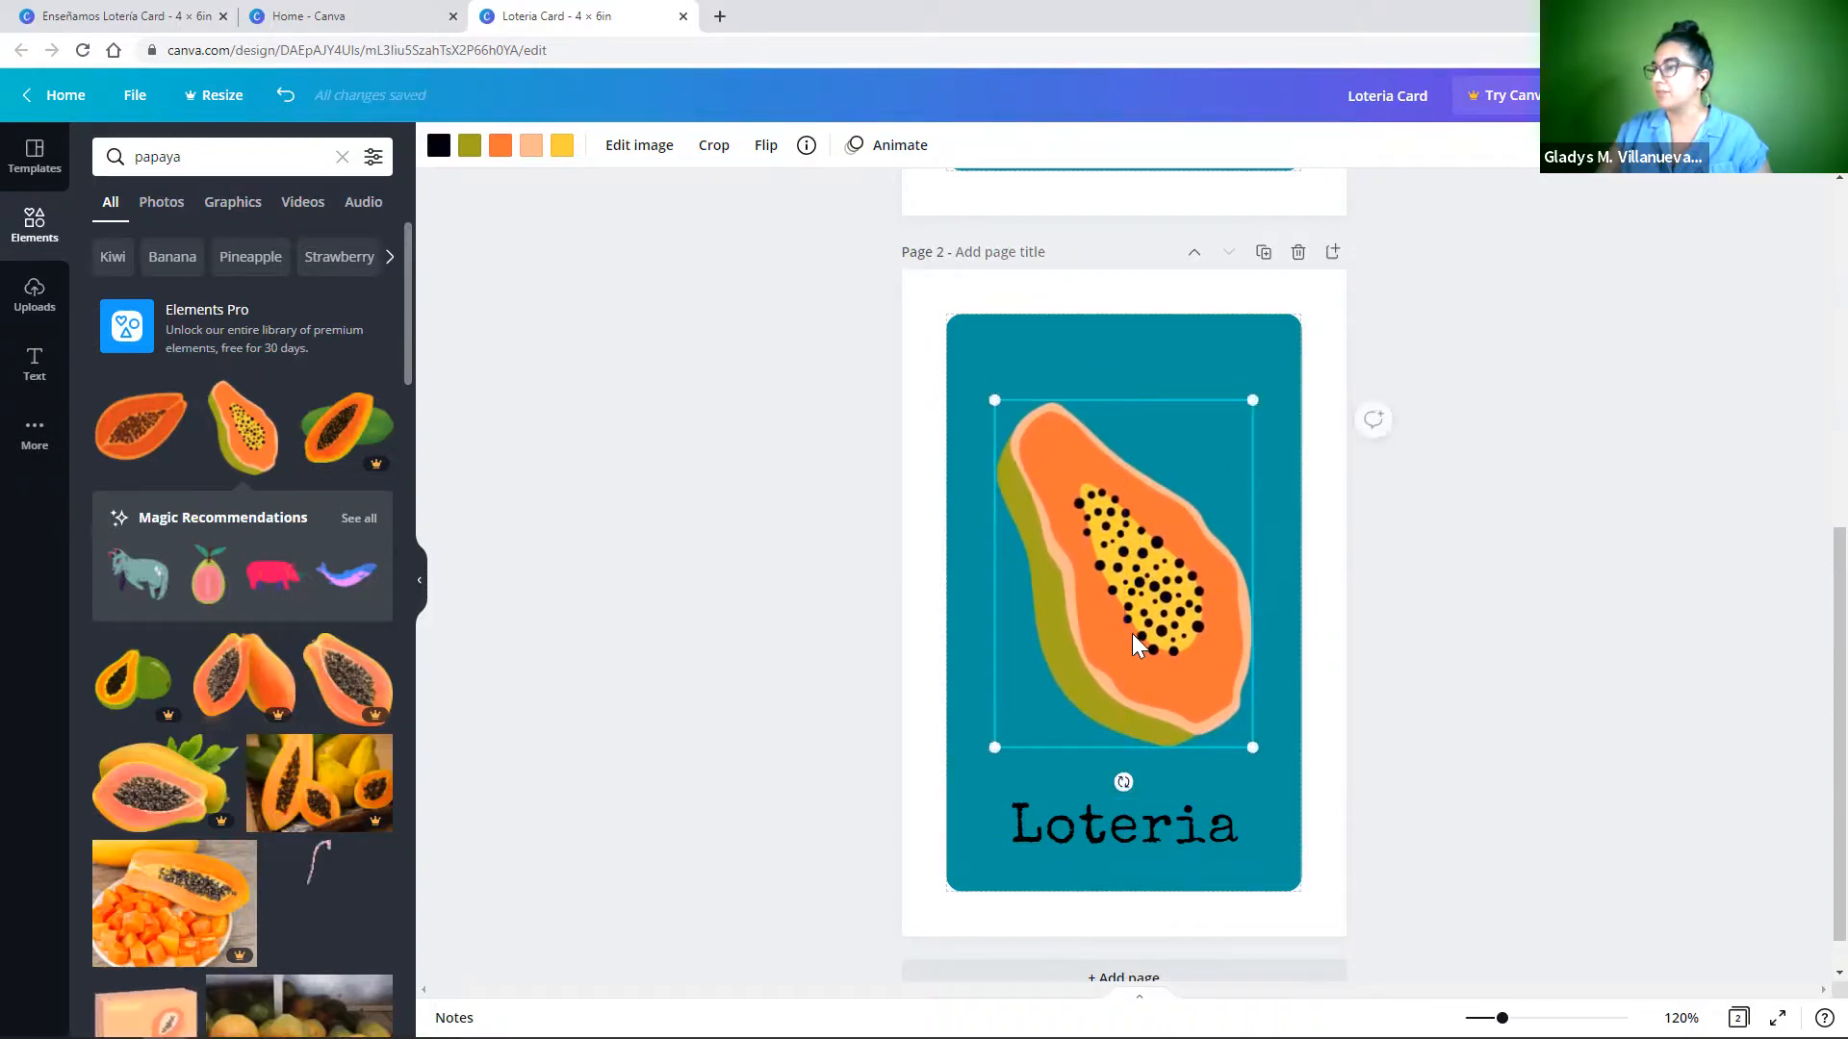
pyautogui.moveTo(1131, 640); pyautogui.dragTo(1133, 647)
# Replace the title text on page 2 with "La Papaya".
pyautogui.click(1138, 829)
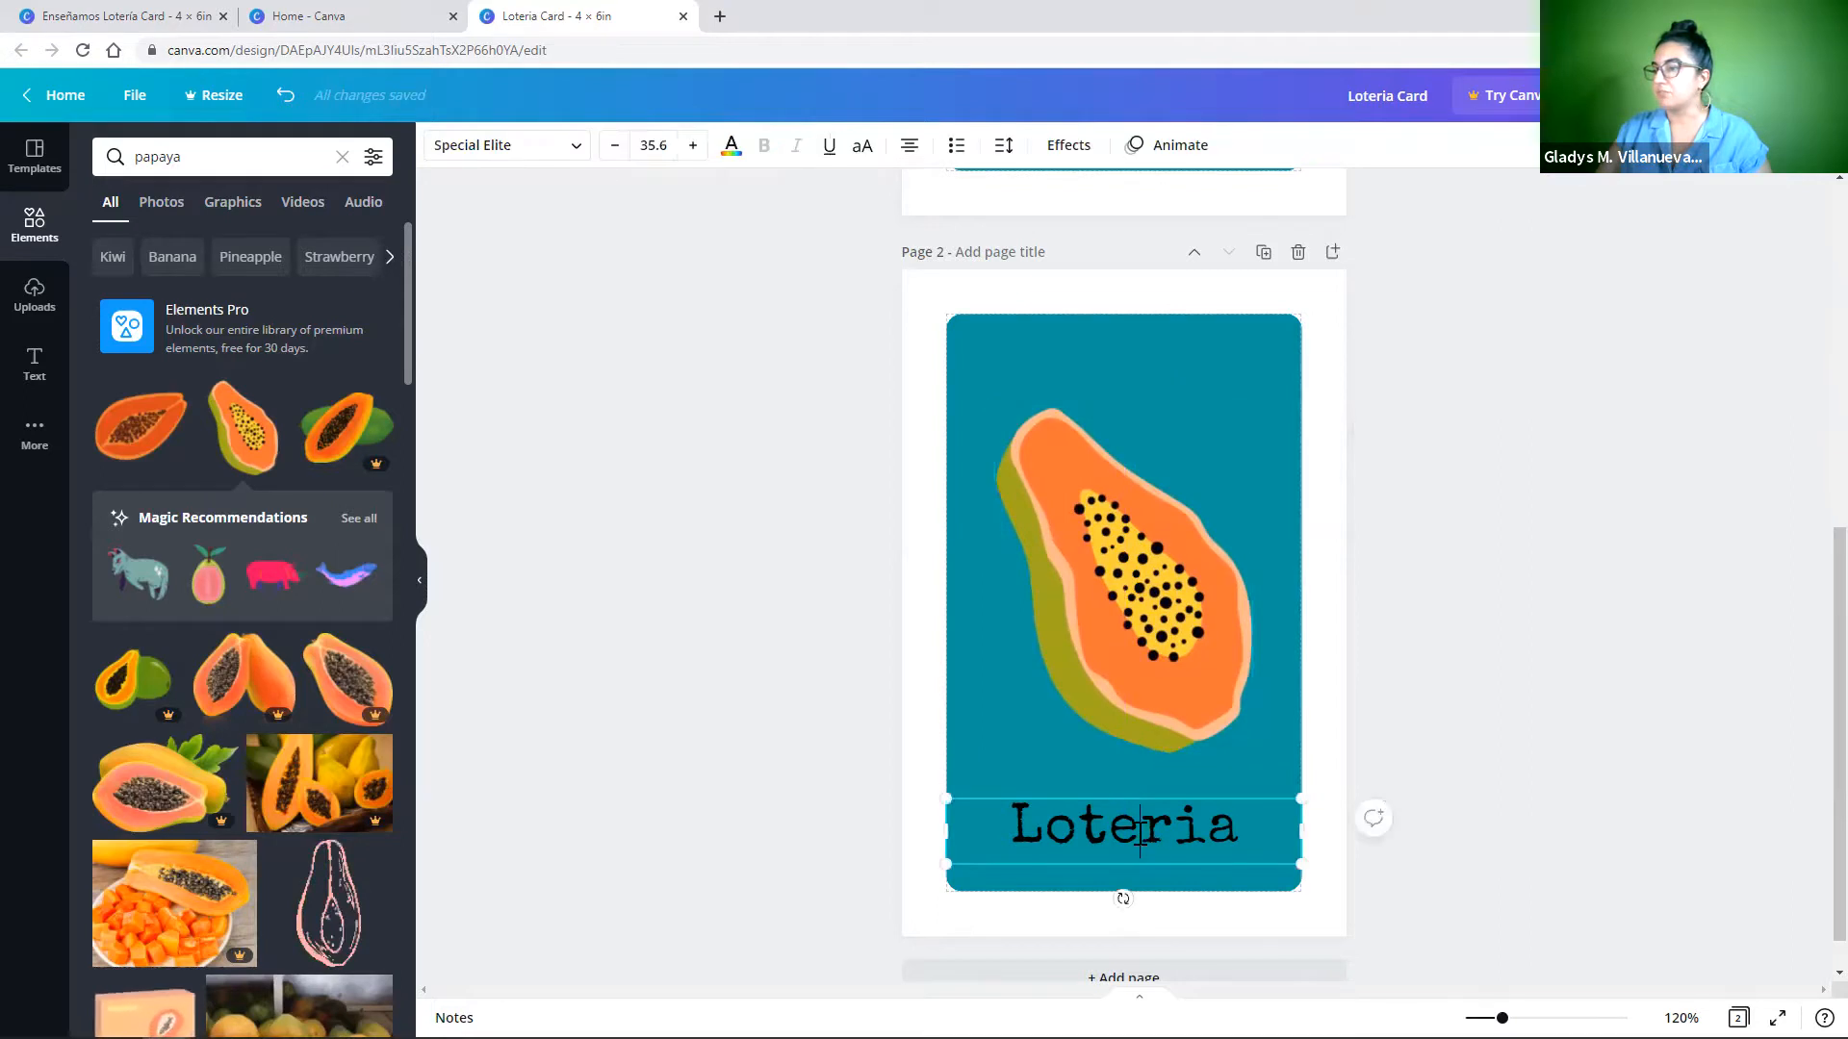
pyautogui.click(1138, 832)
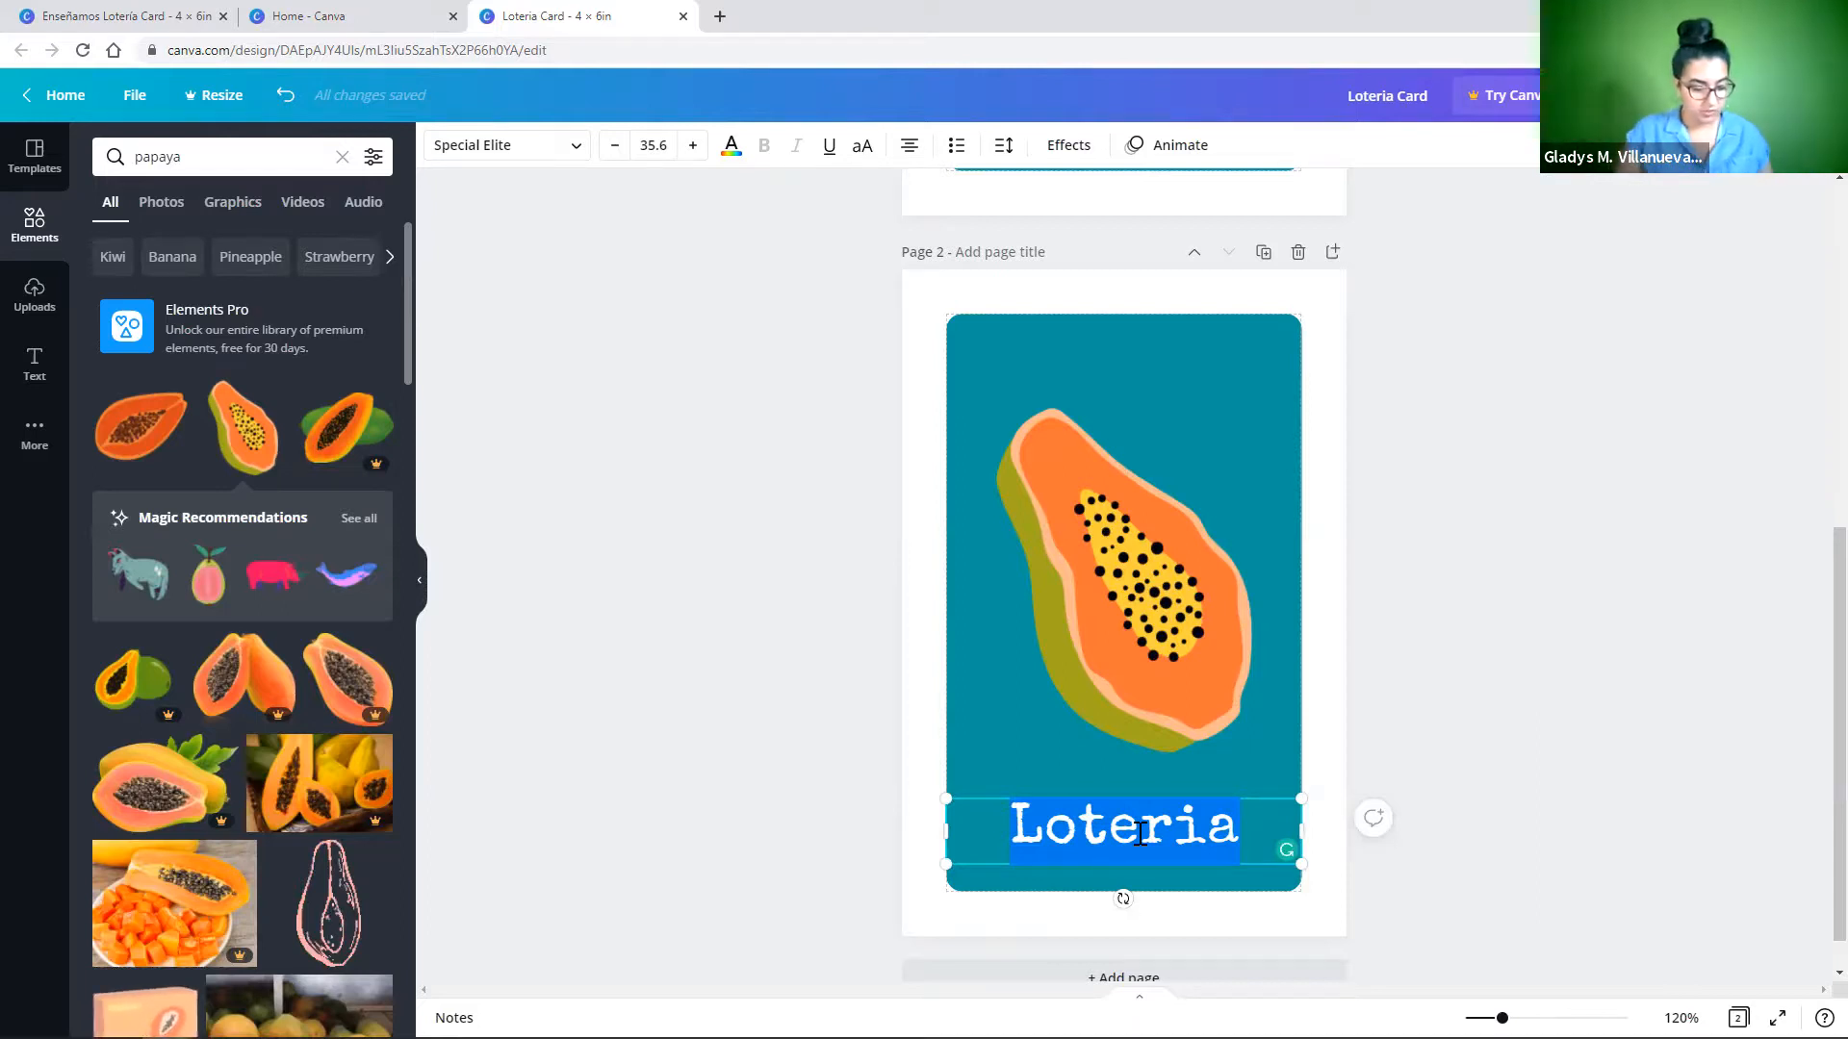
pyautogui.write('La Papa')
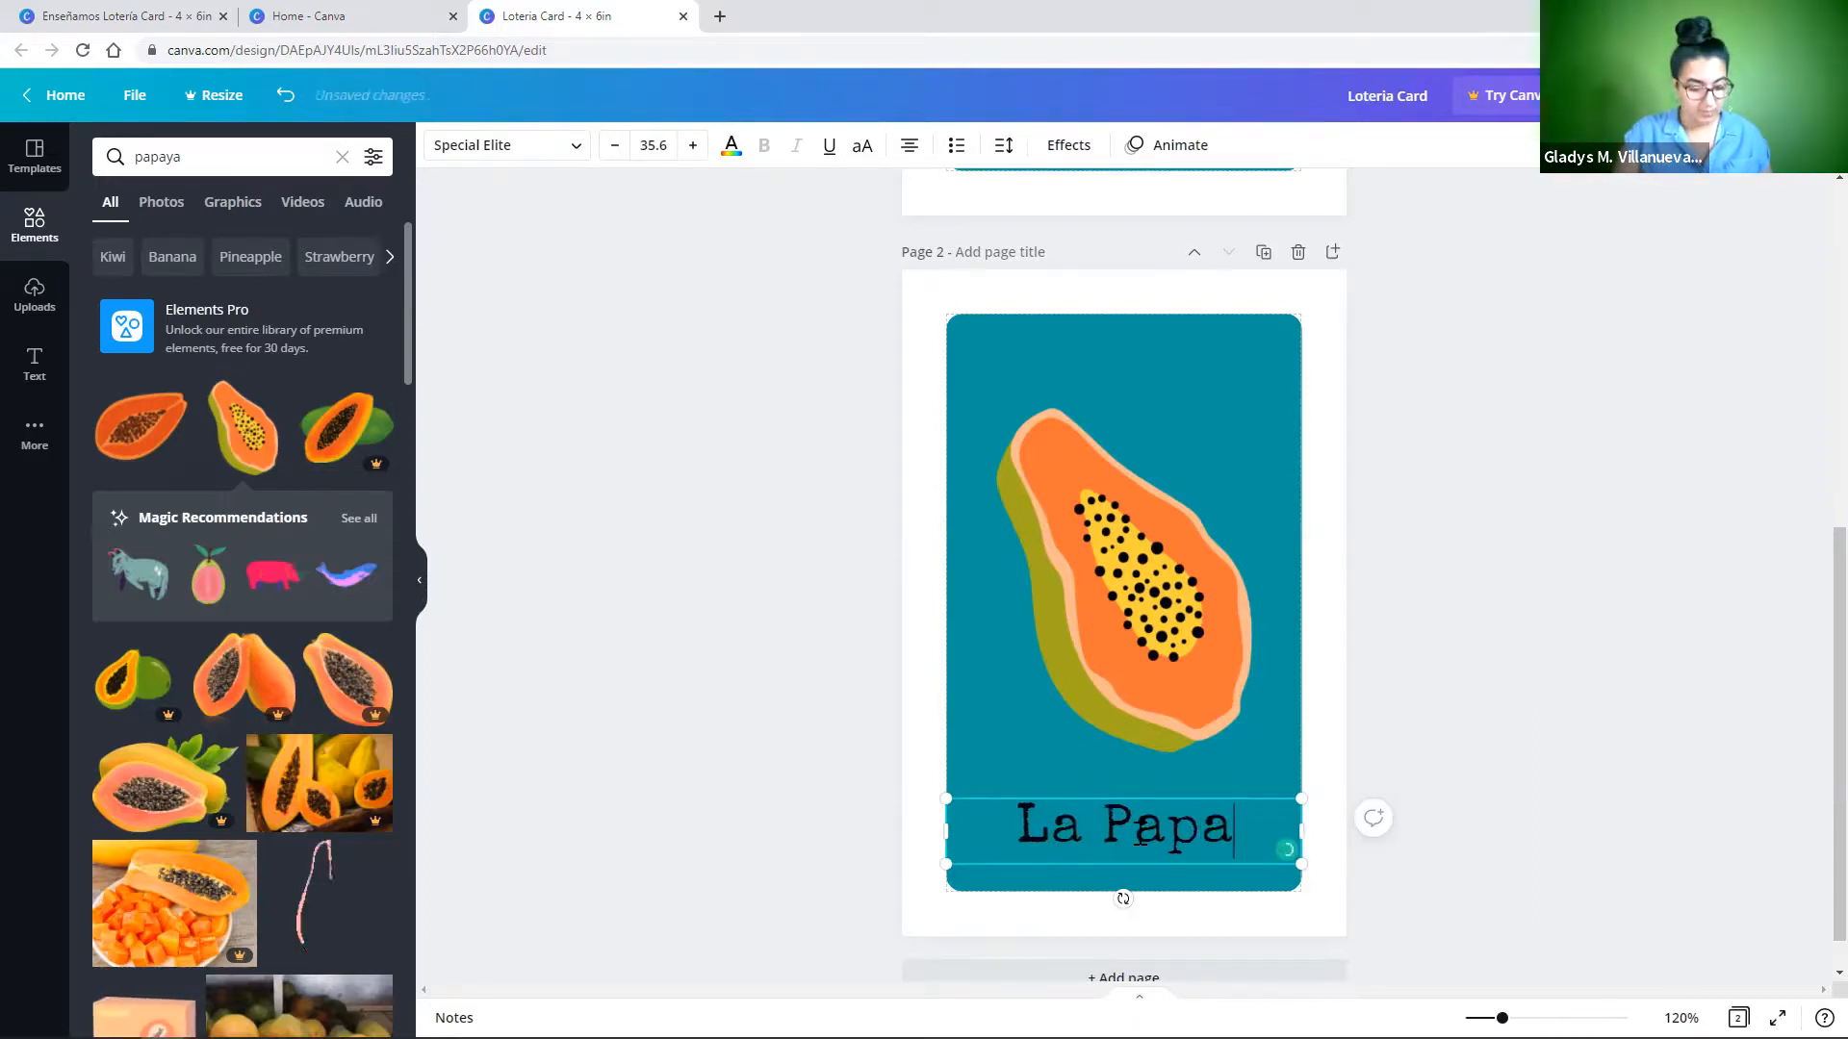
pyautogui.write('ya')
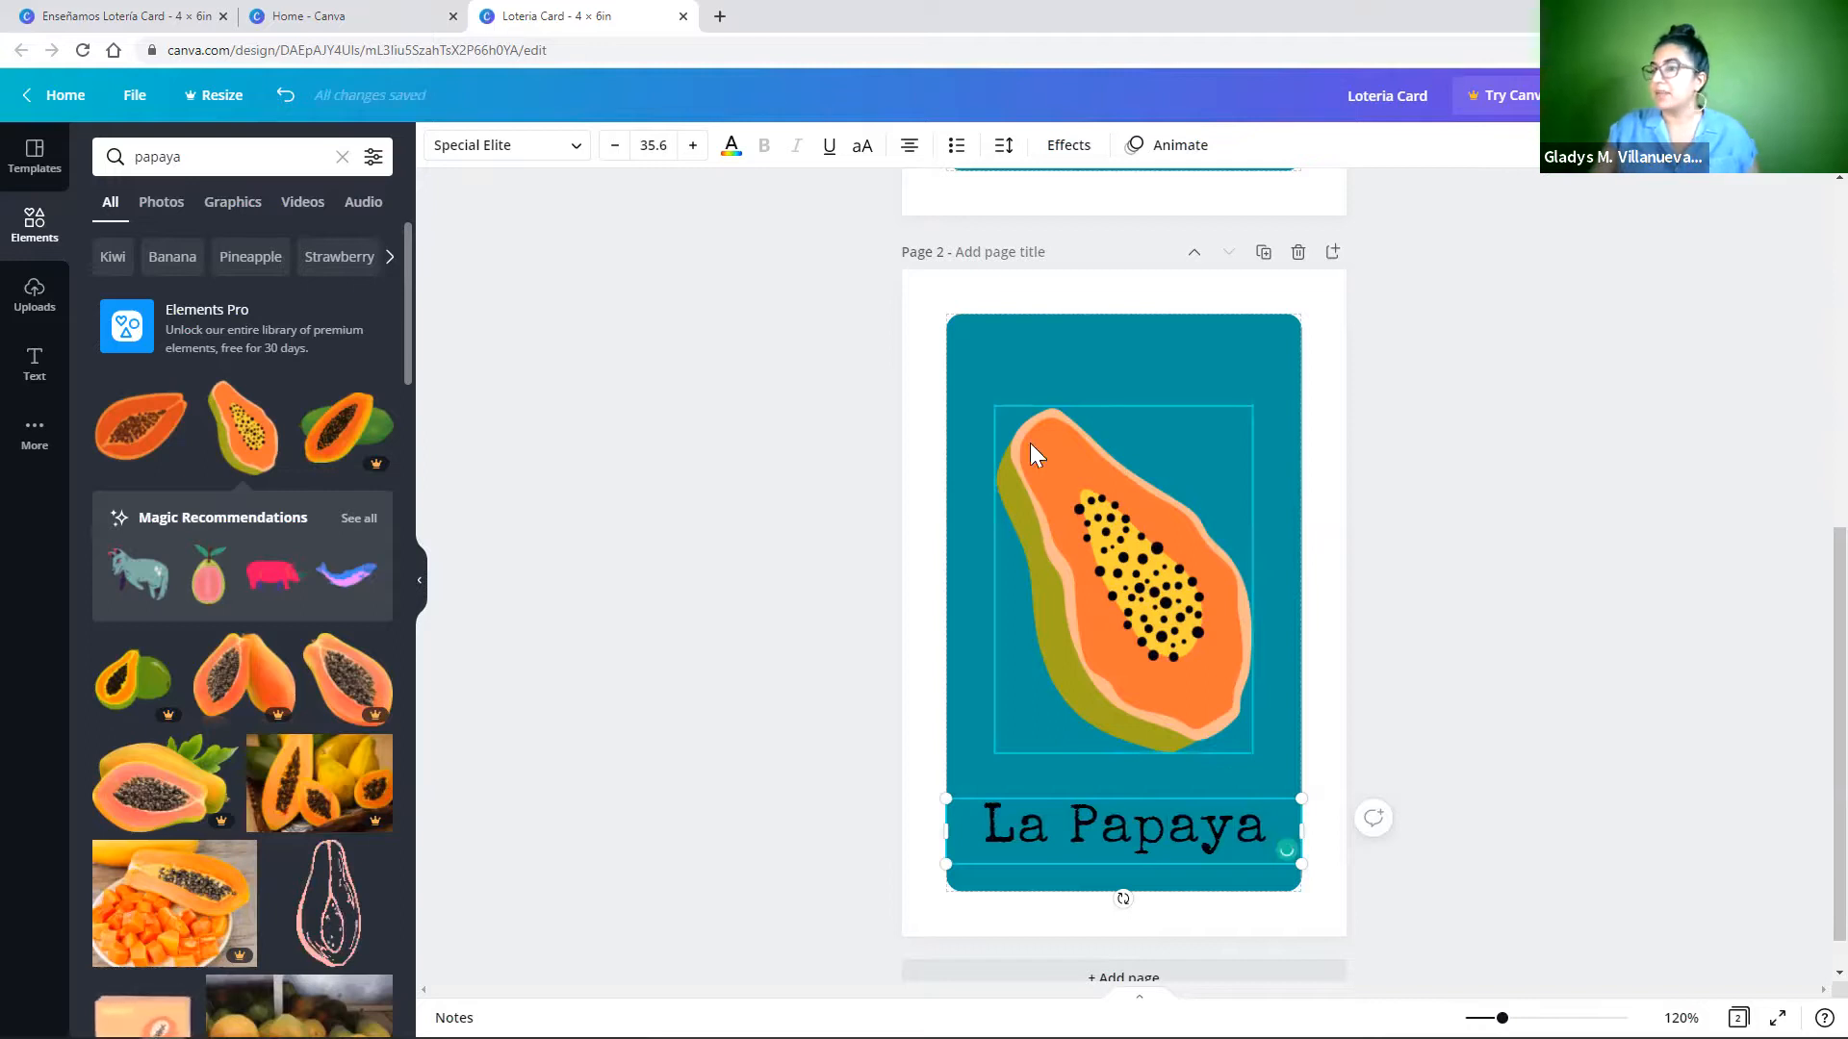
# Add a new heading text box to the papaya card on page 2.
pyautogui.click(40, 381)
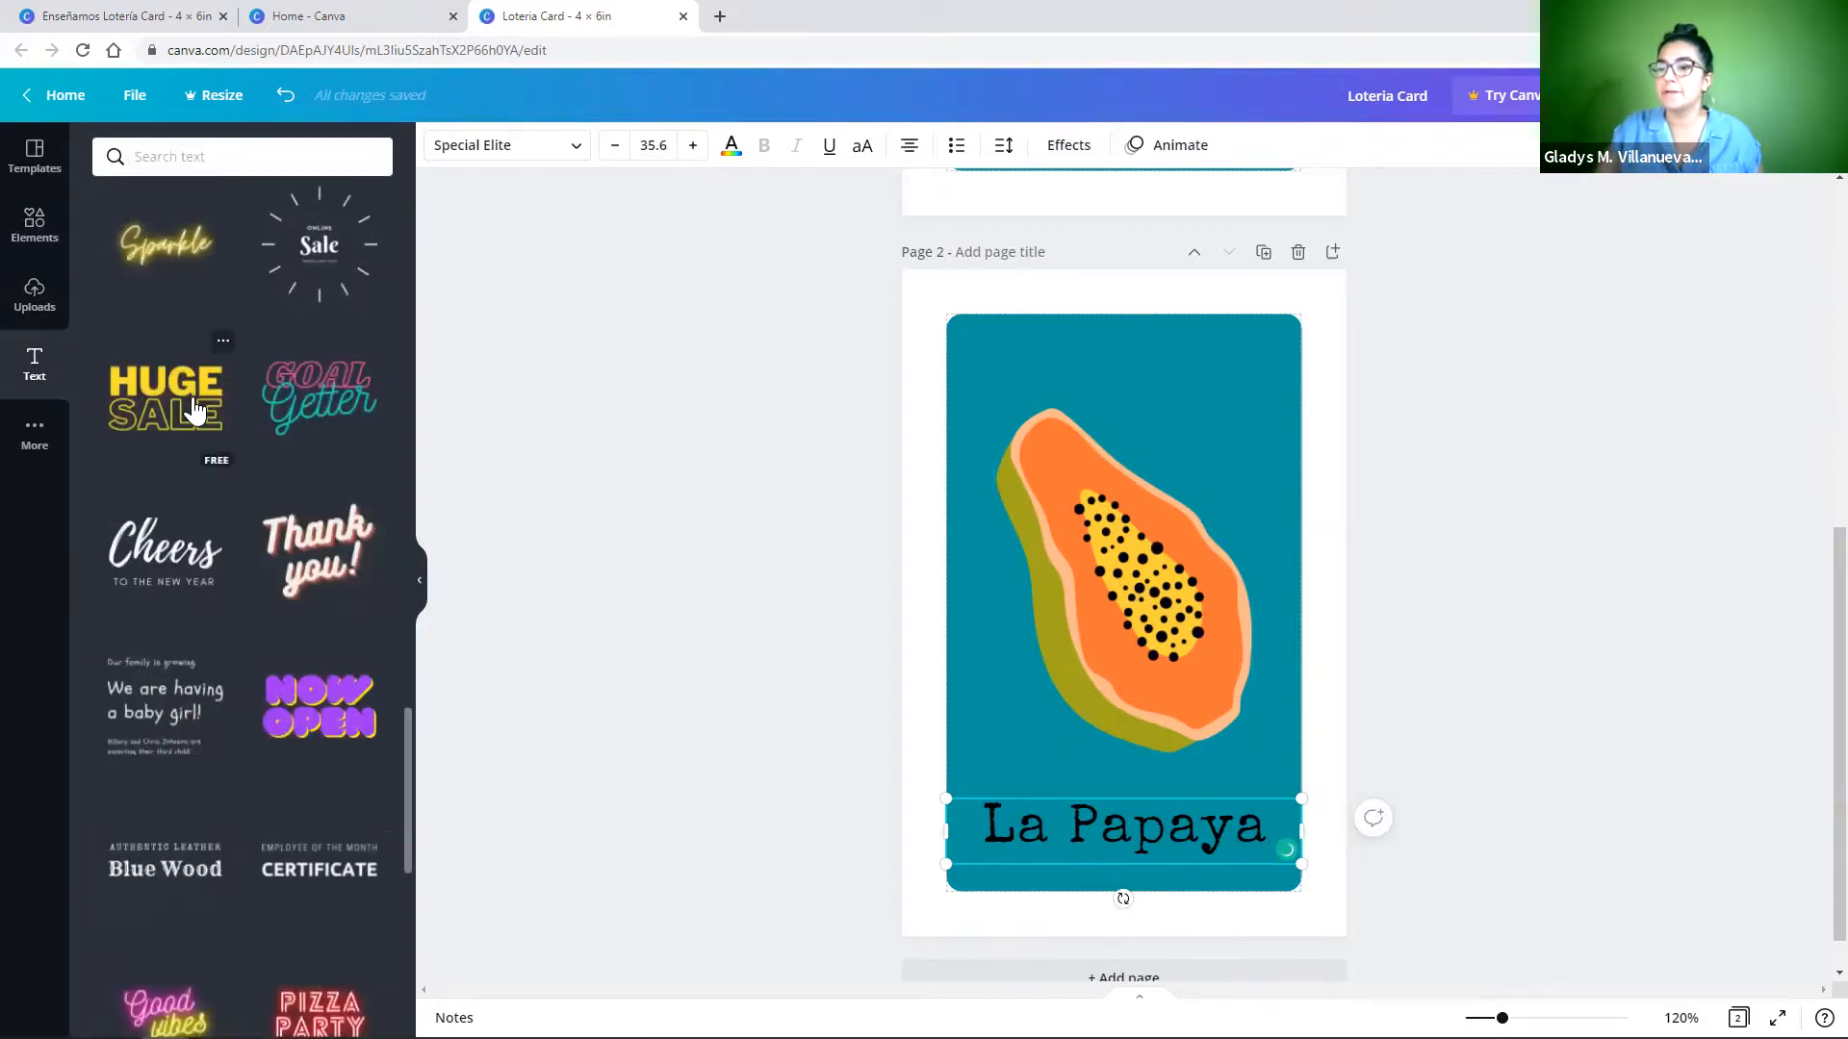
pyautogui.scroll(5, 192, 408)
pyautogui.scroll(5, 192, 408)
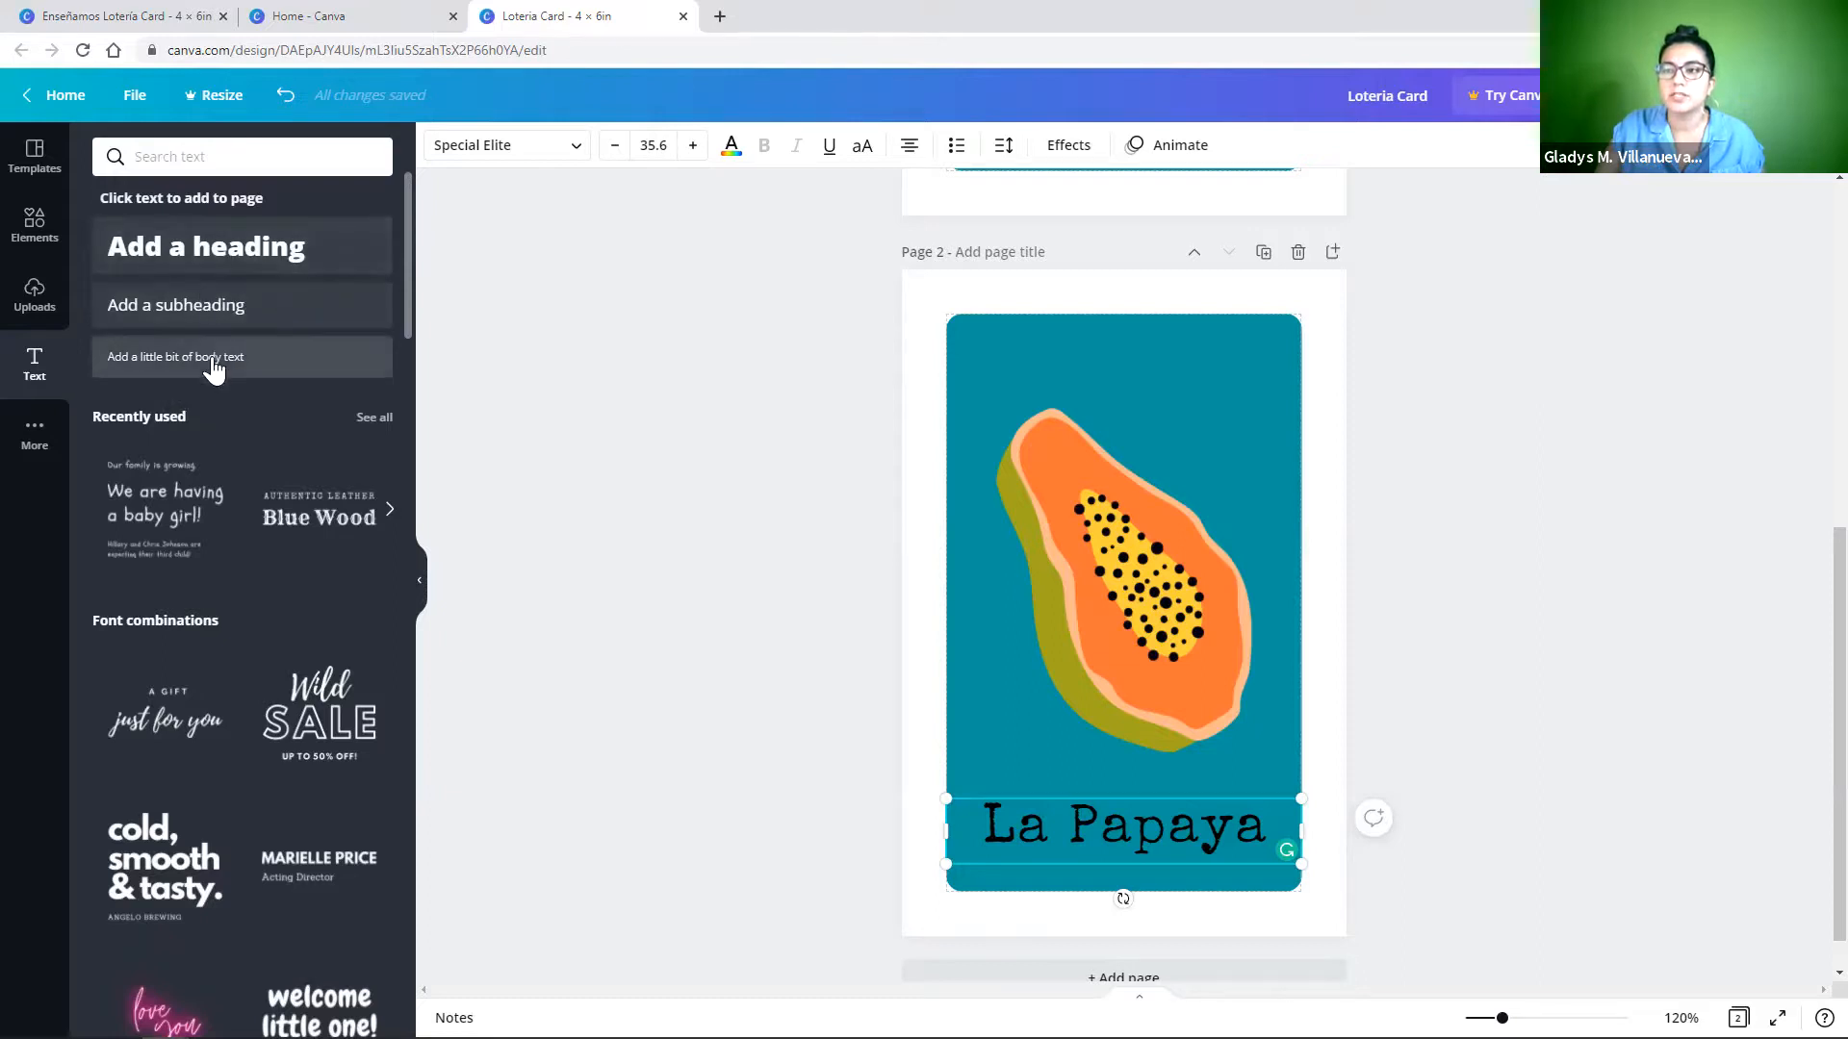
pyautogui.click(215, 262)
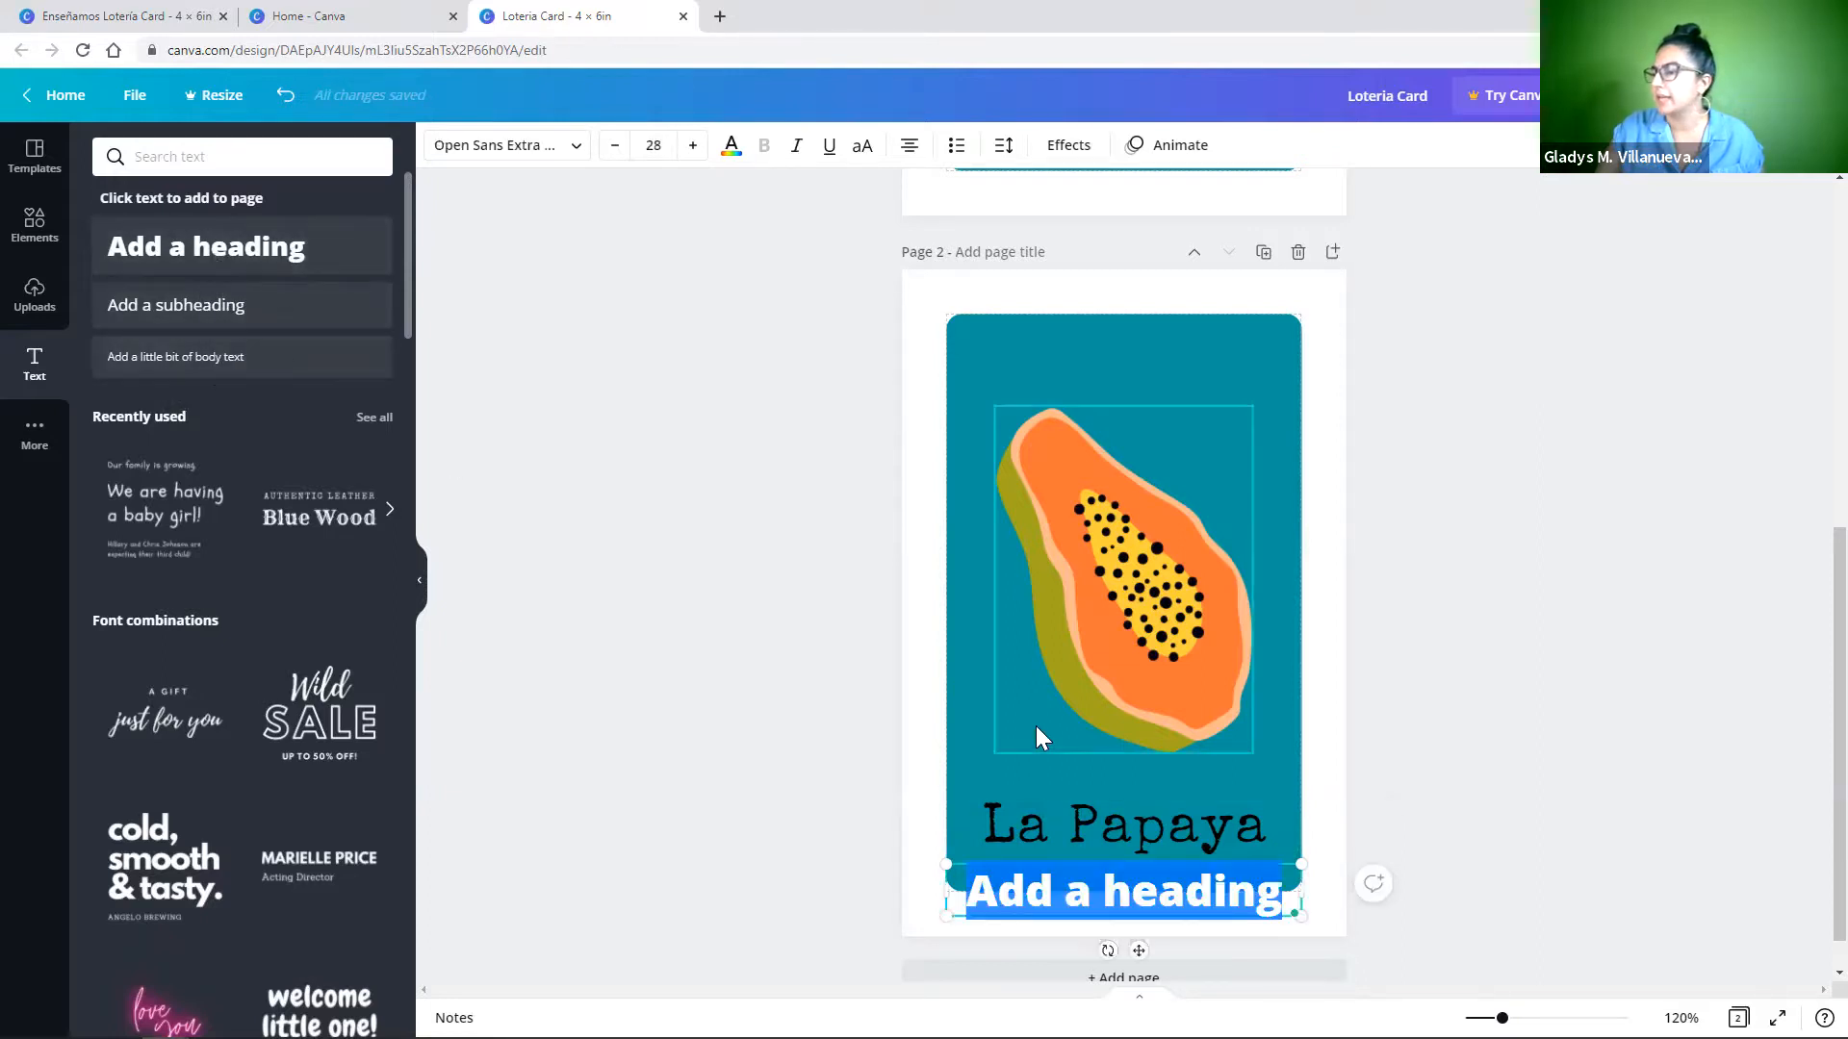
# Replace the new heading's text with "6", narrow its text box and place it in the papaya card's upper-left corner.
pyautogui.moveTo(1139, 927); pyautogui.dragTo(1140, 427)
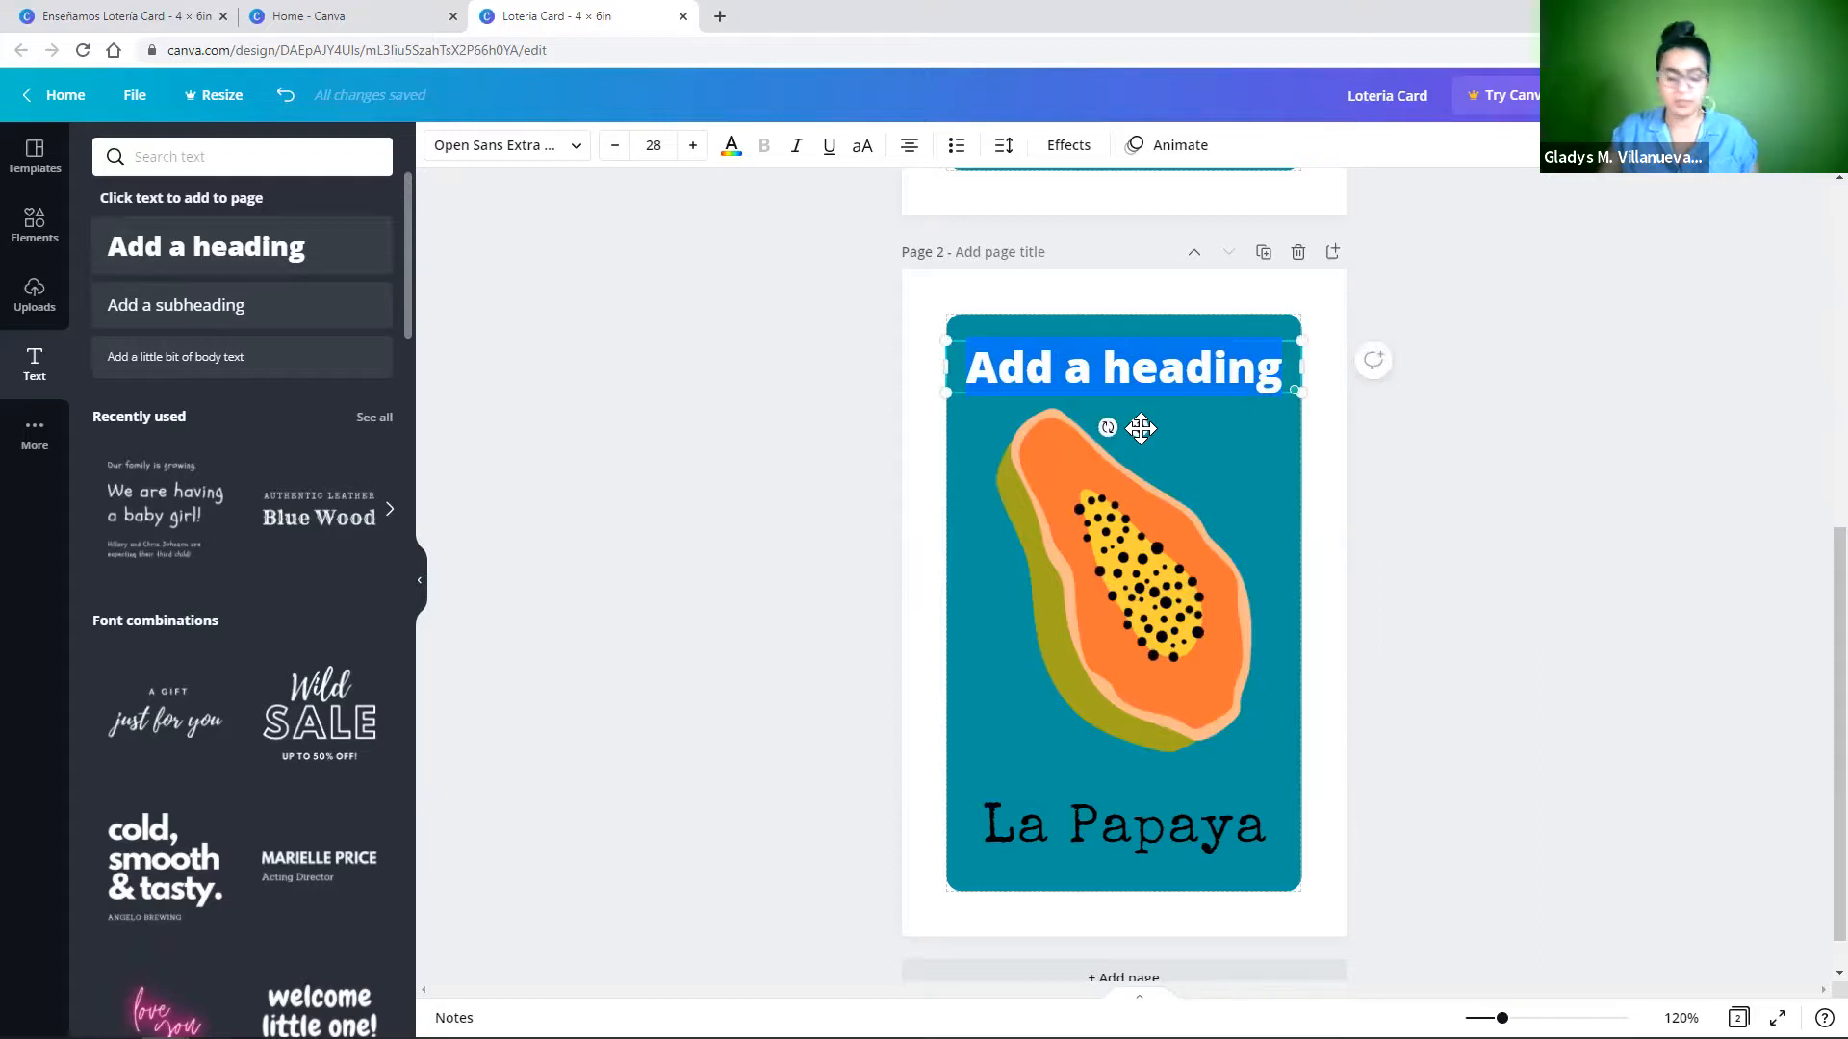
pyautogui.write('6')
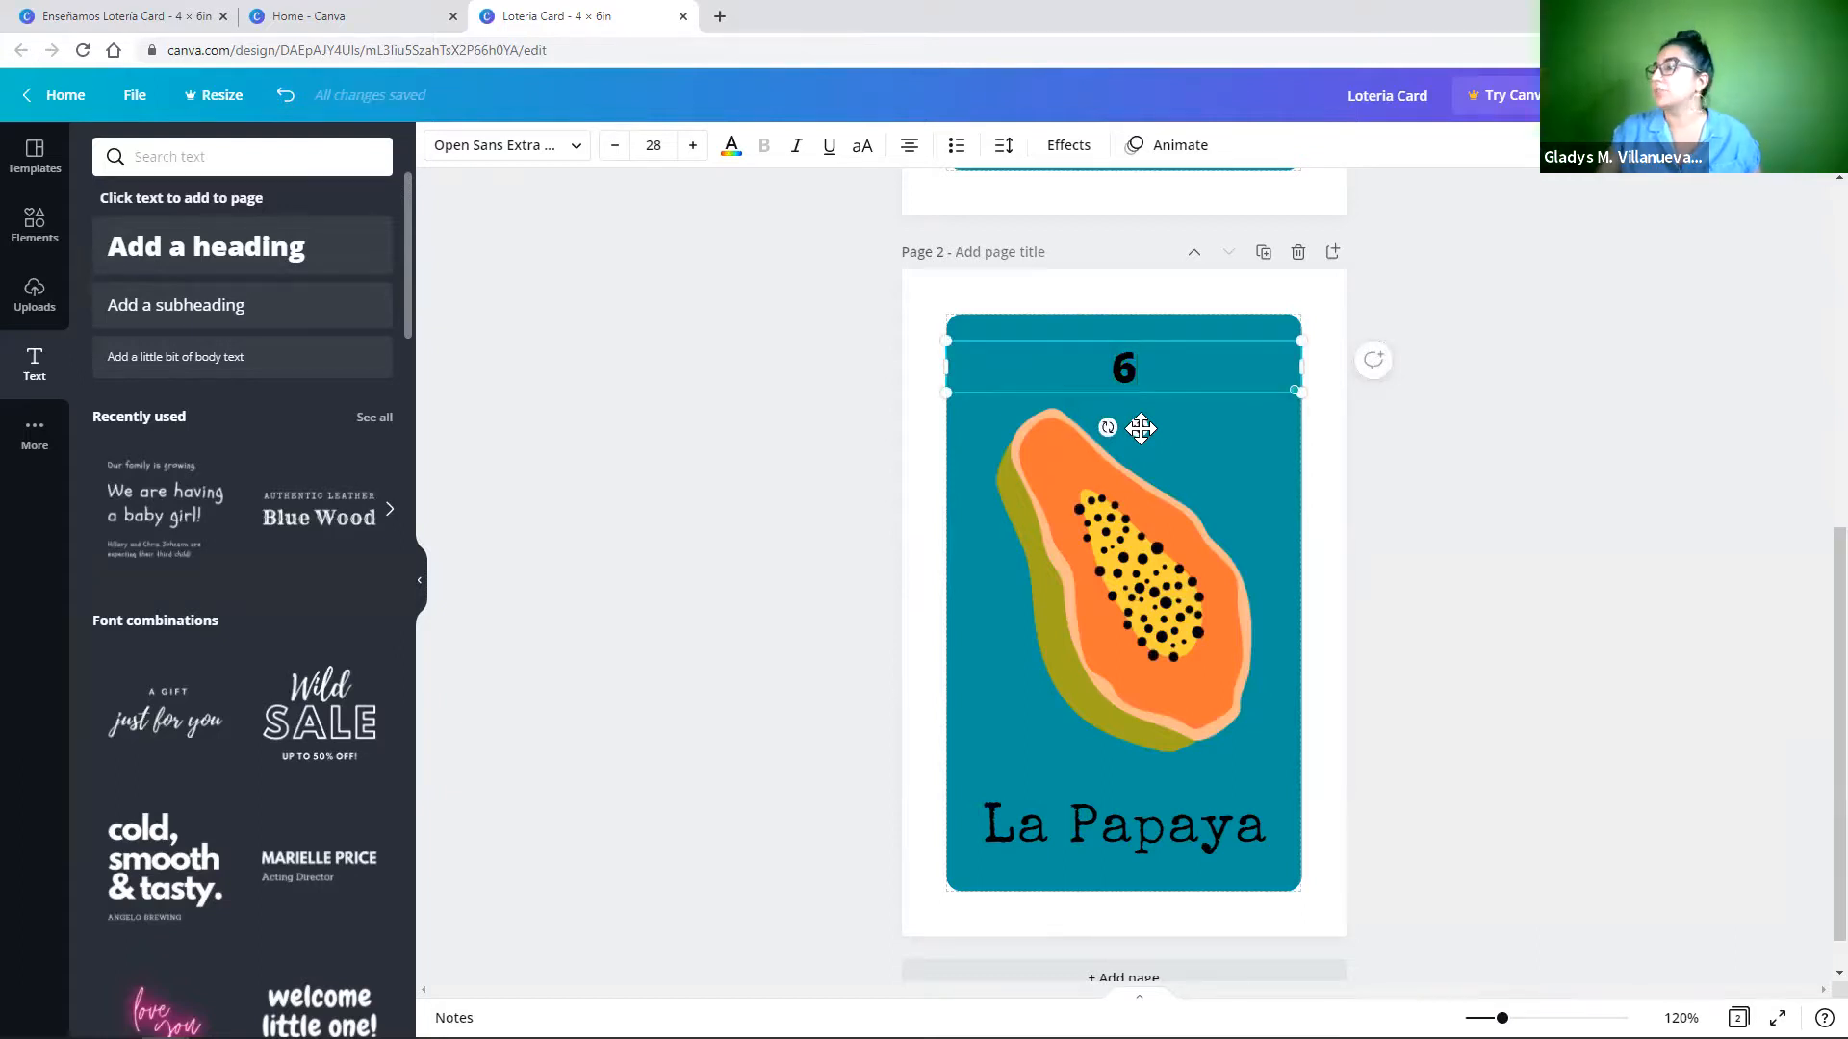
pyautogui.click(908, 154)
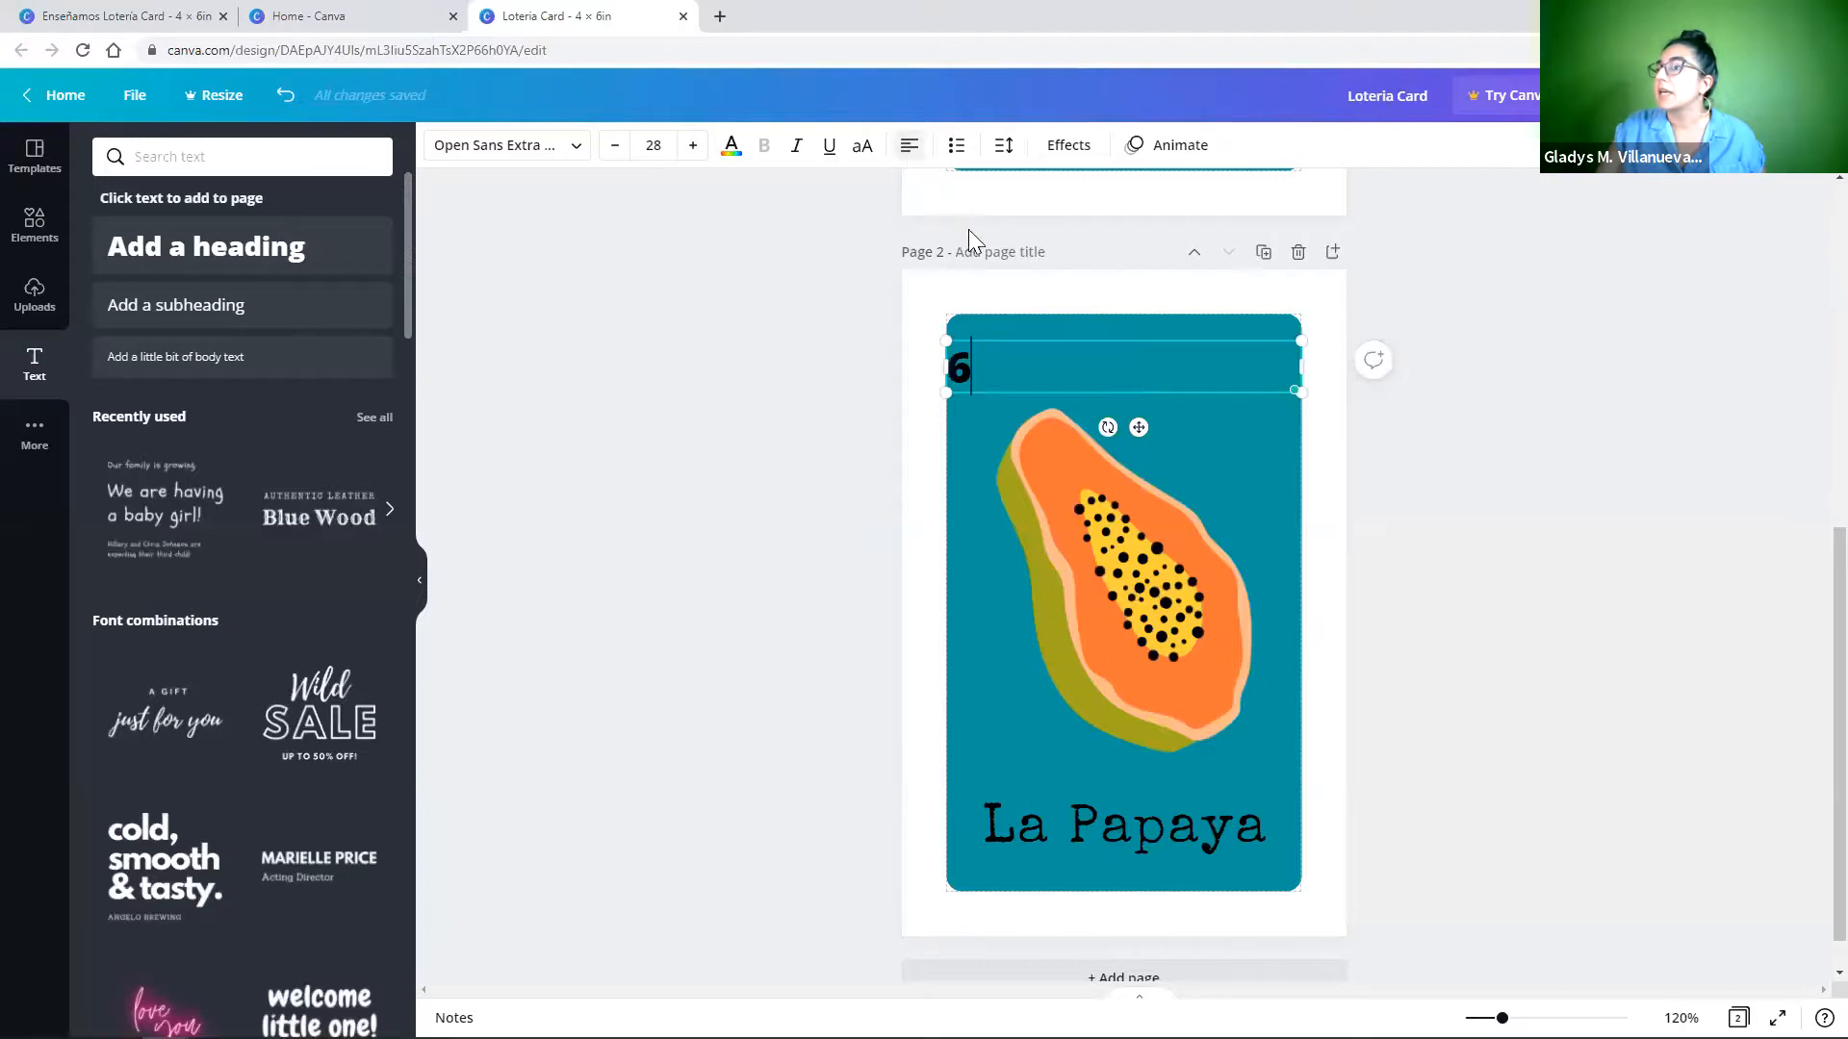
pyautogui.moveTo(1299, 368); pyautogui.dragTo(1002, 364)
pyautogui.click(908, 144)
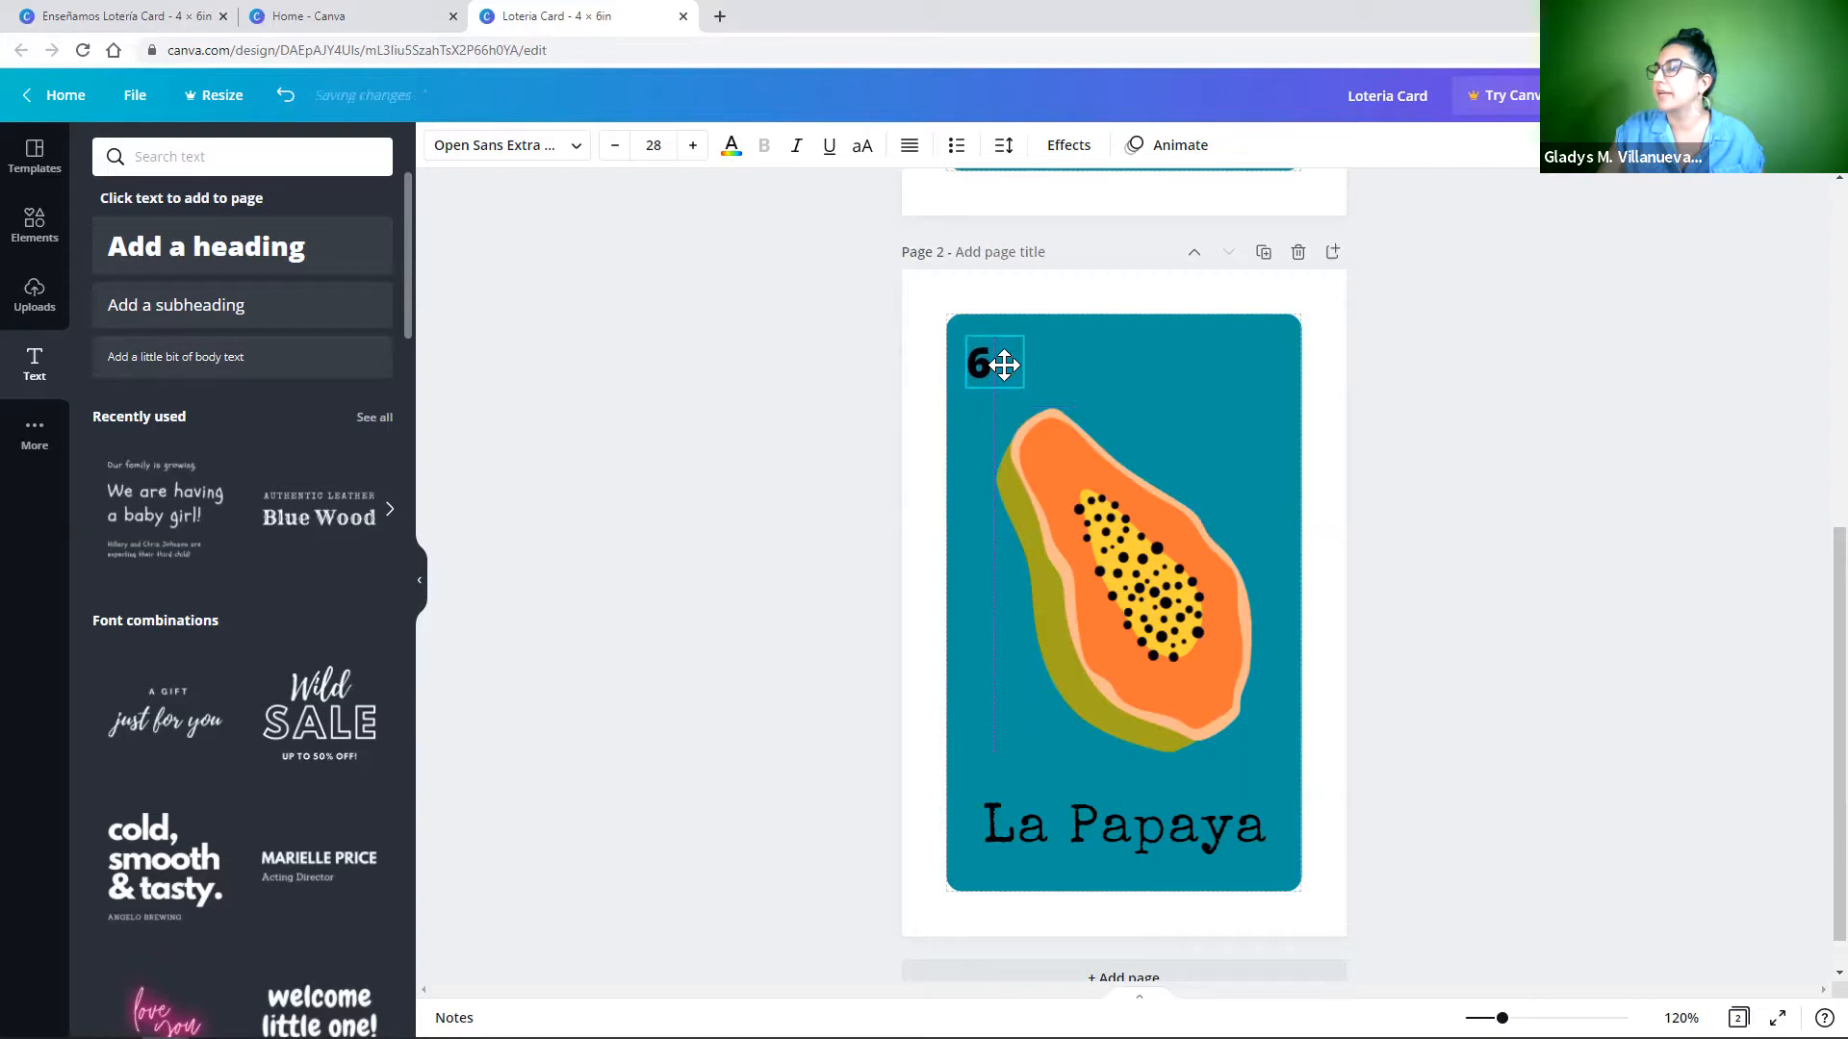
pyautogui.click(1103, 364)
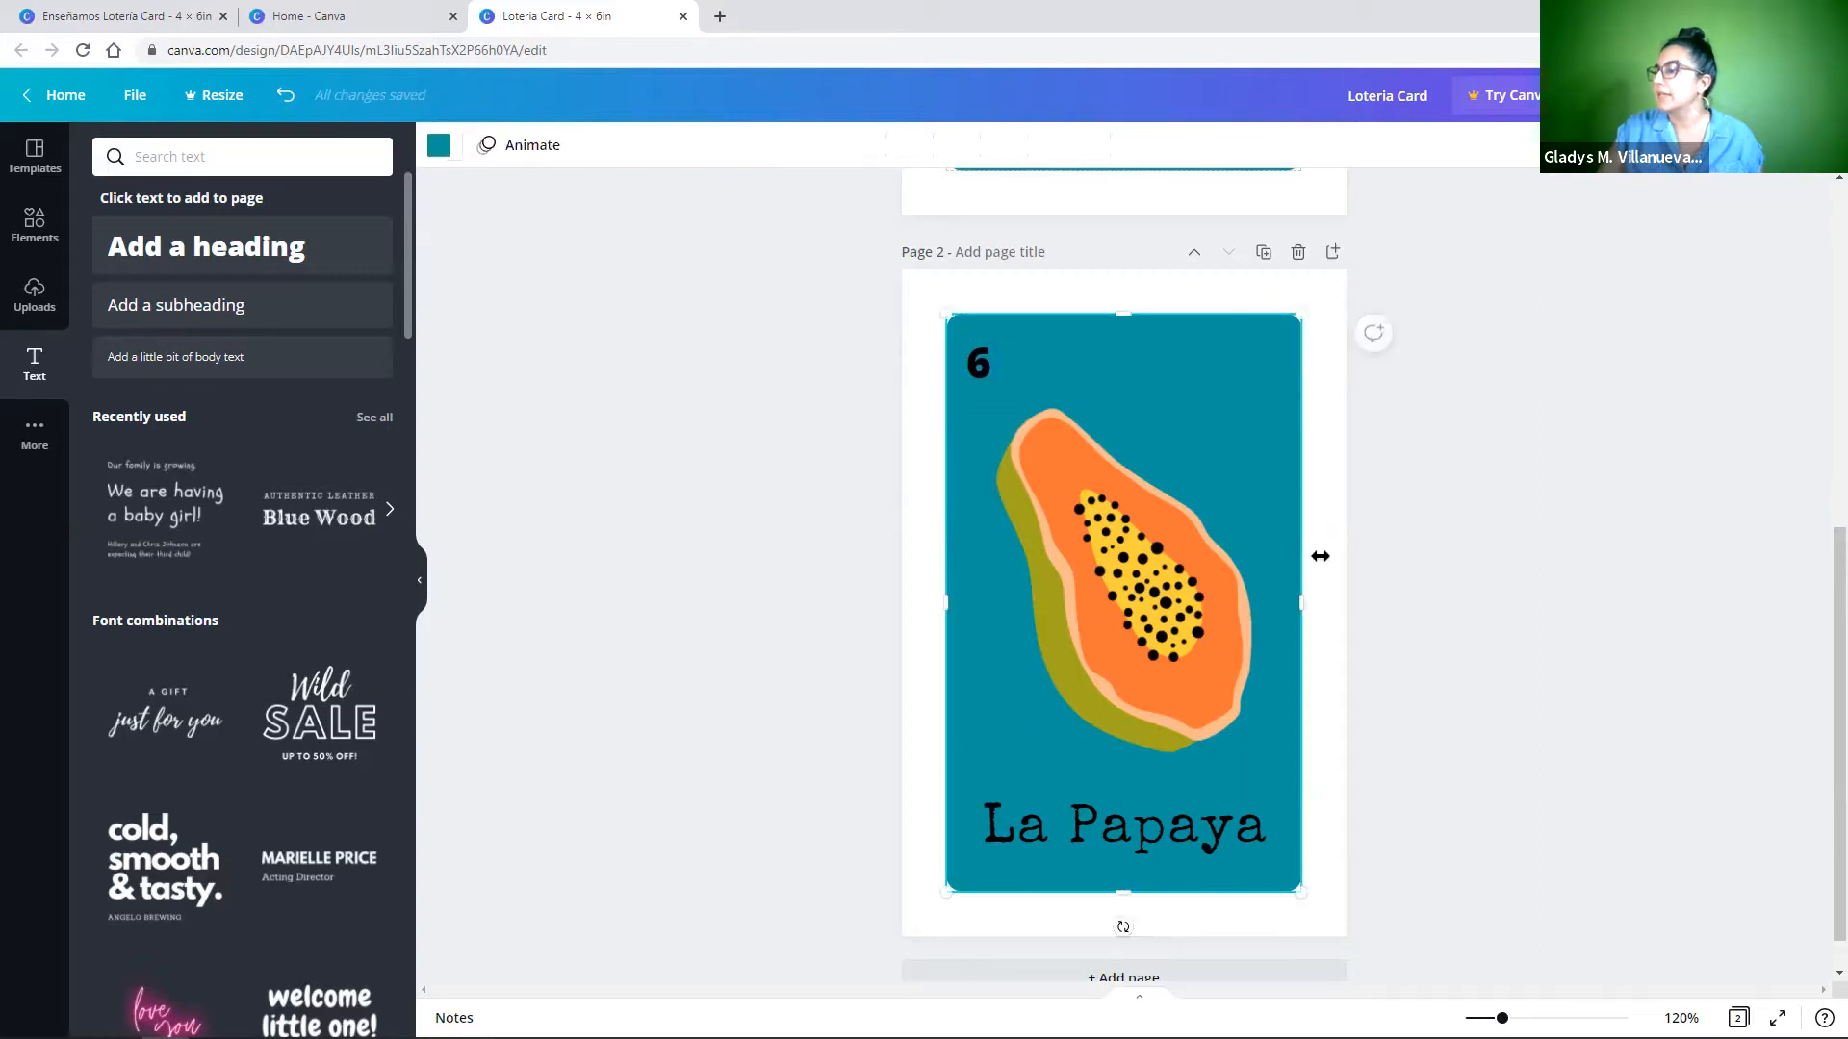
# Preview the finished "La Papaya" card in full screen and return to the editor.
pyautogui.click(1777, 1017)
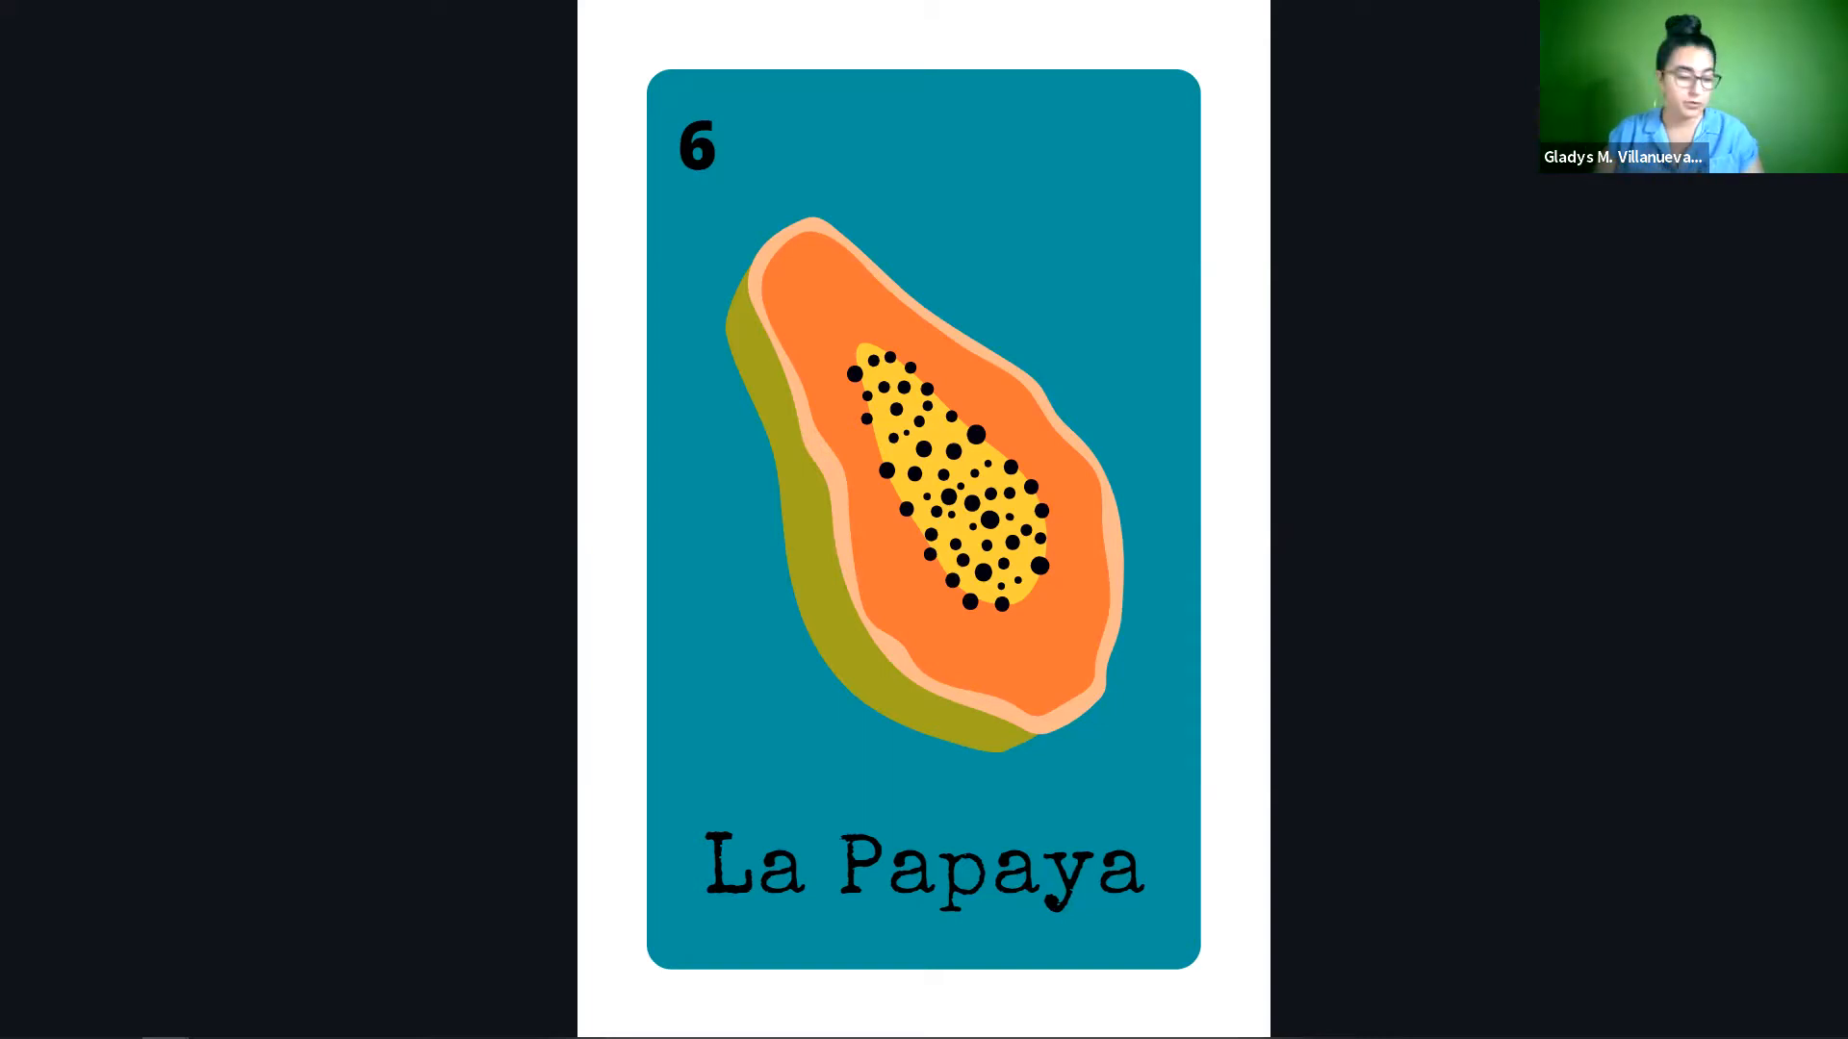
pyautogui.press('Escape')
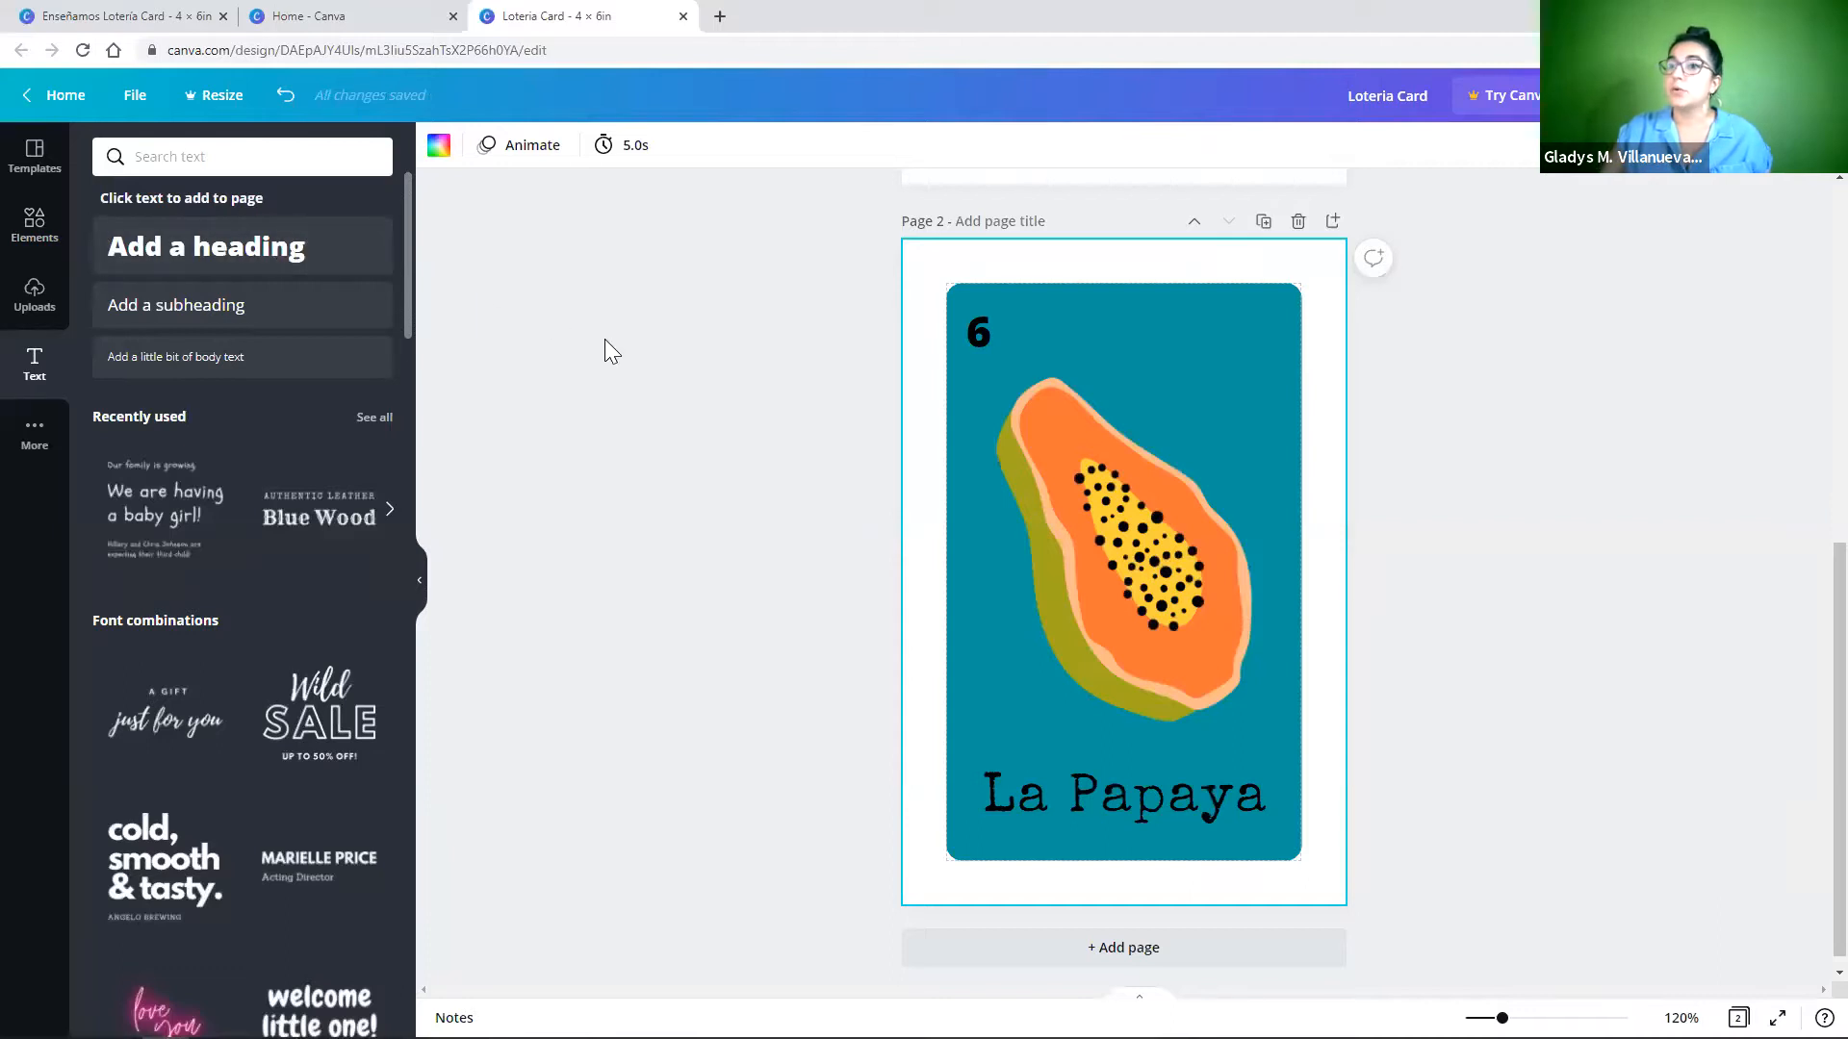
# Switch to the "Enseñamos Lotería Card" design, examine the mission text on page 4, "Back", and open the full-screen preview.
pyautogui.click(154, 15)
pyautogui.scroll(-3, 1135, 597)
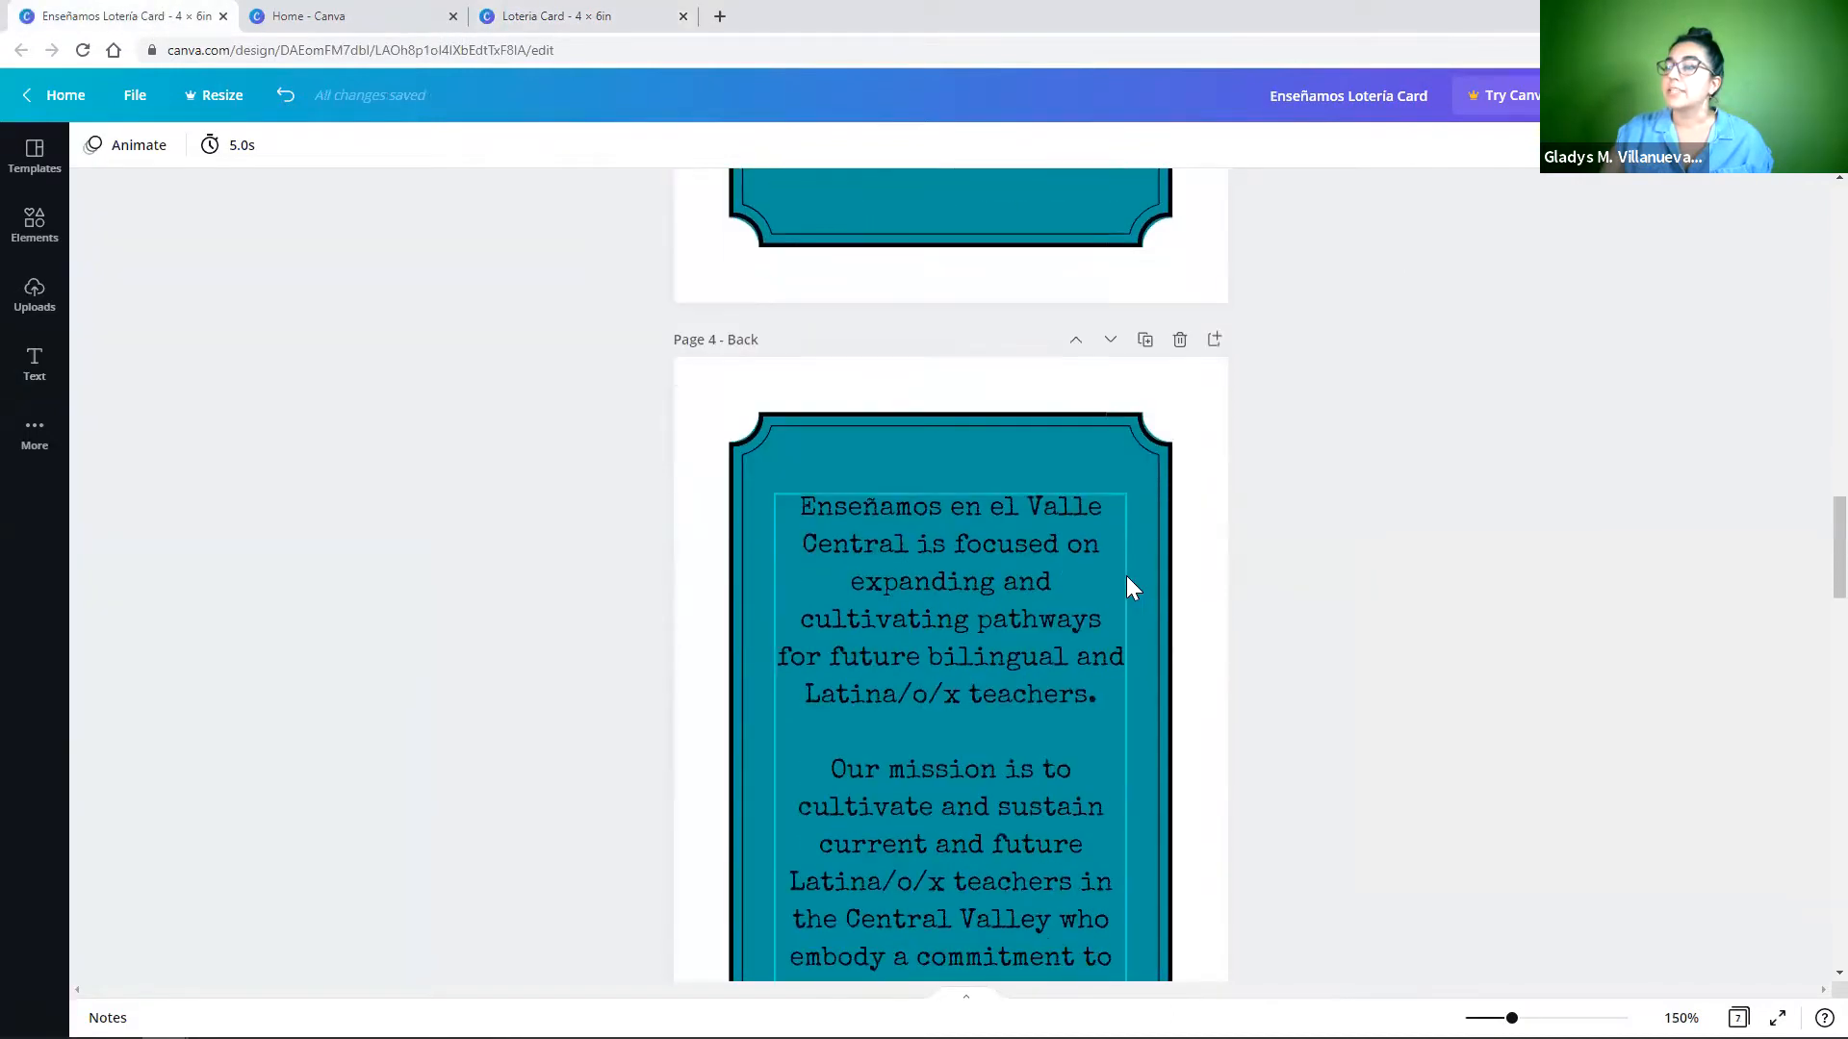
pyautogui.scroll(-1, 1049, 521)
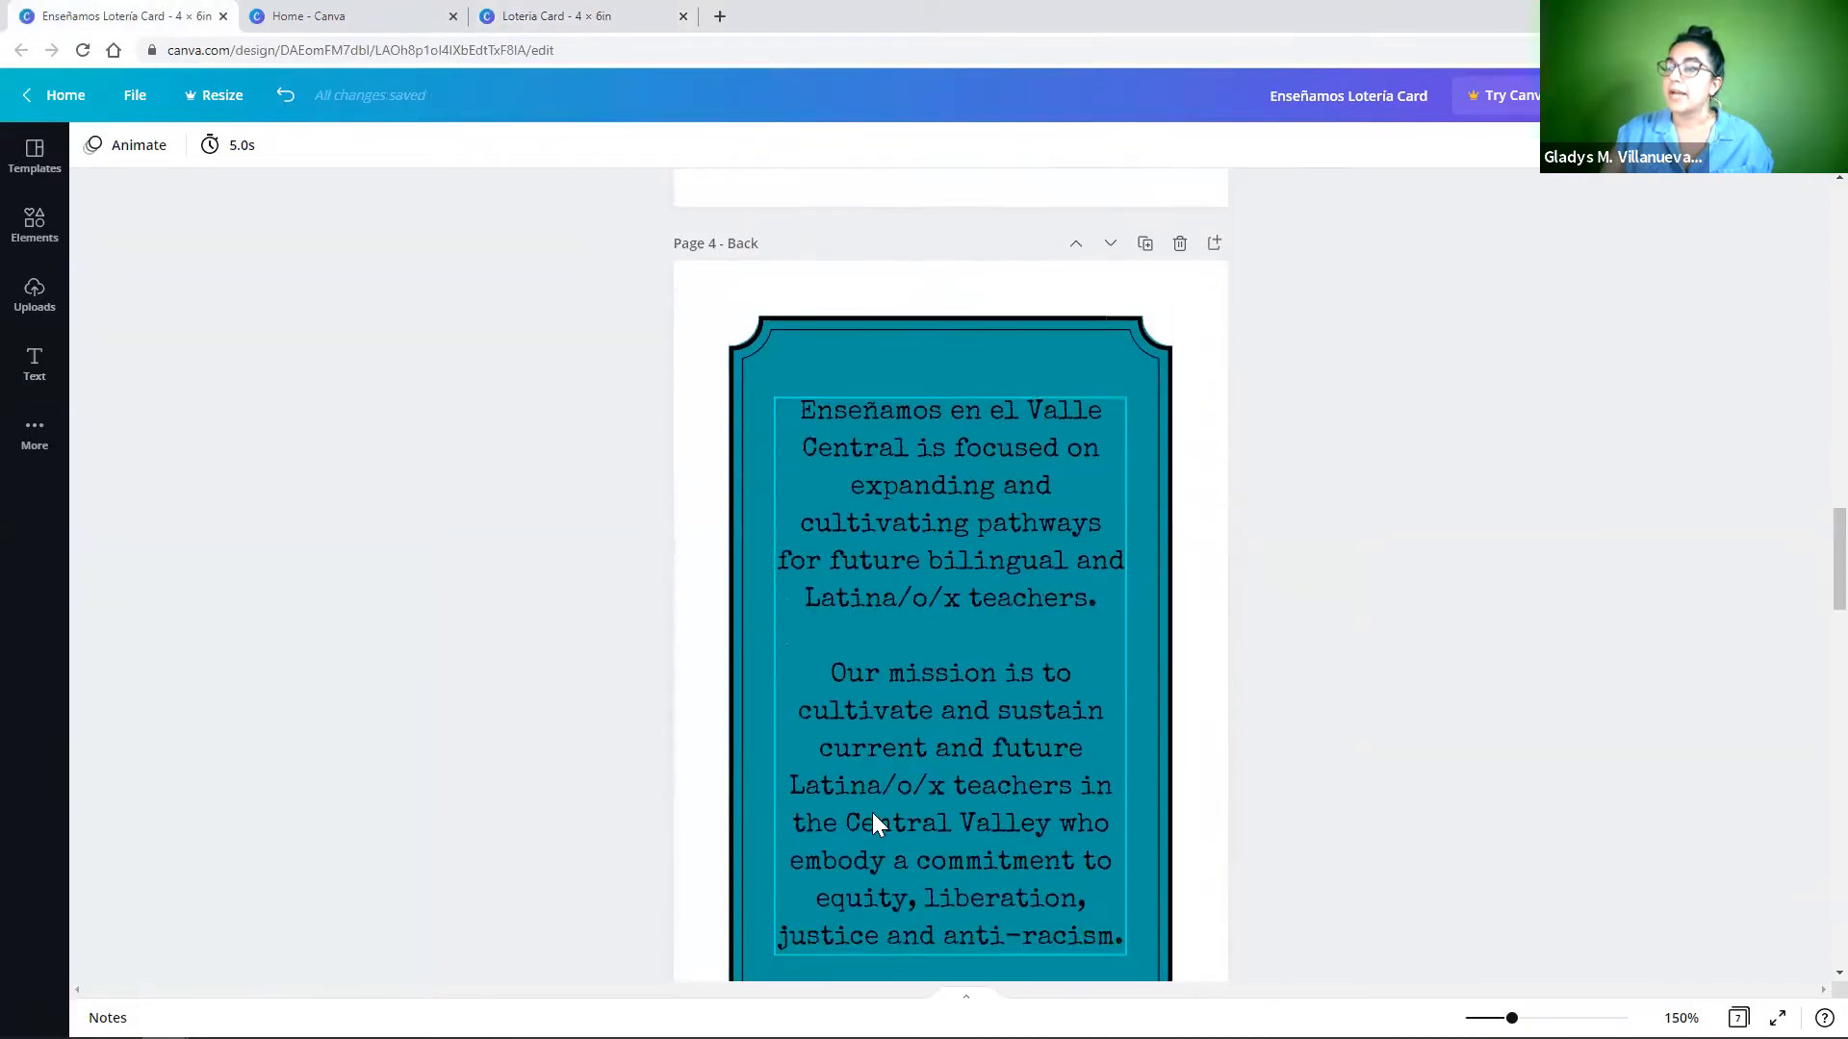
pyautogui.scroll(-1, 1059, 623)
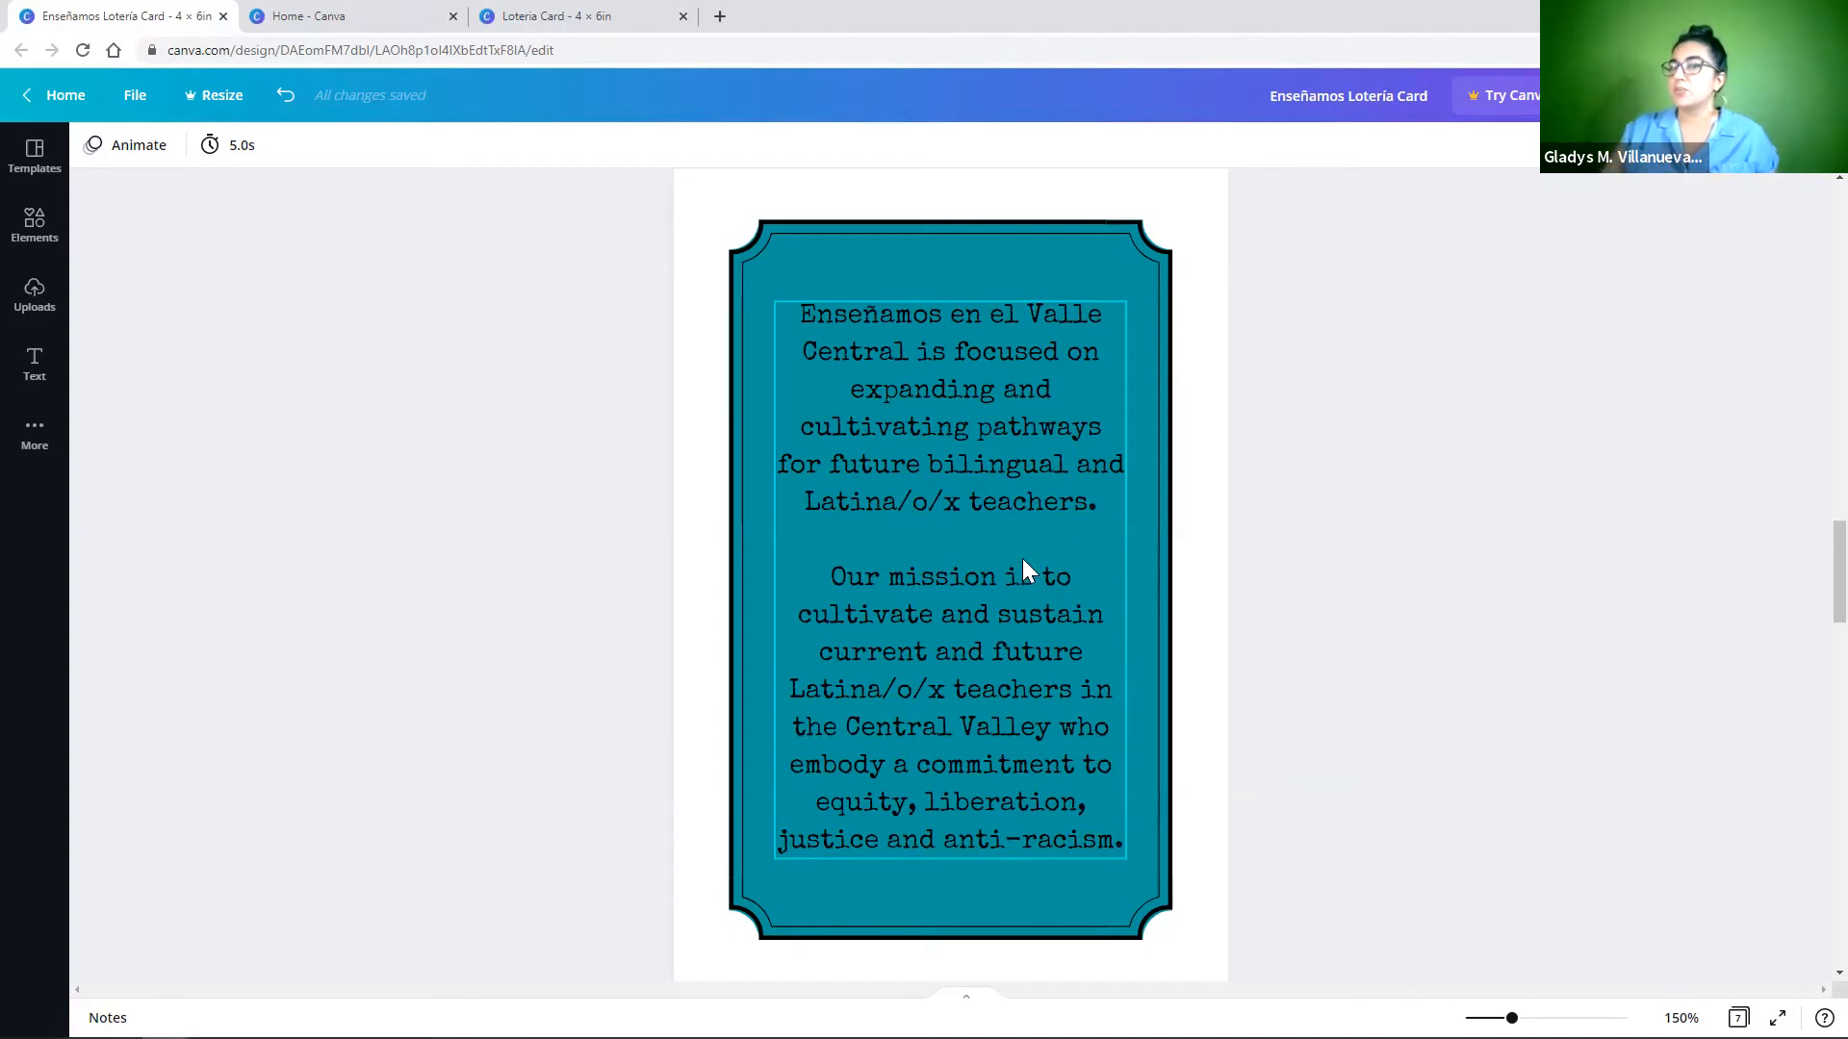
pyautogui.scroll(2, 1155, 602)
pyautogui.scroll(-3, 1266, 627)
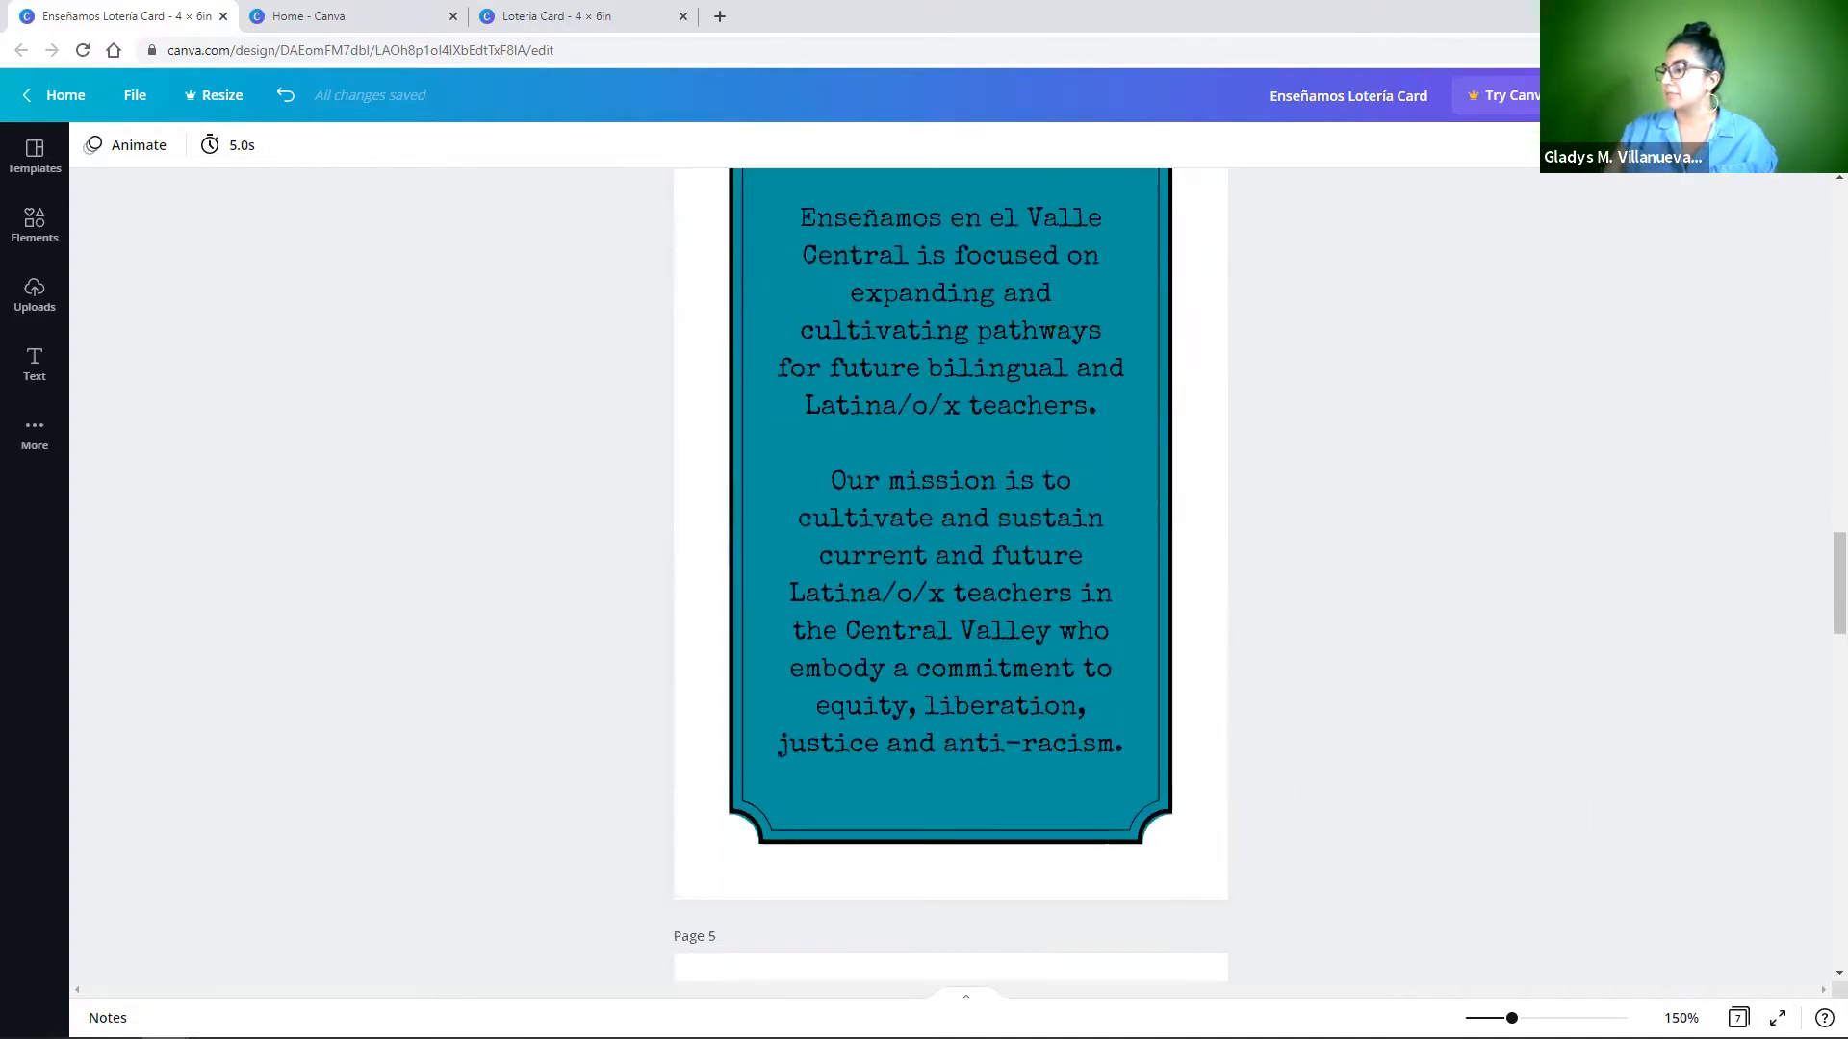
pyautogui.click(1778, 1018)
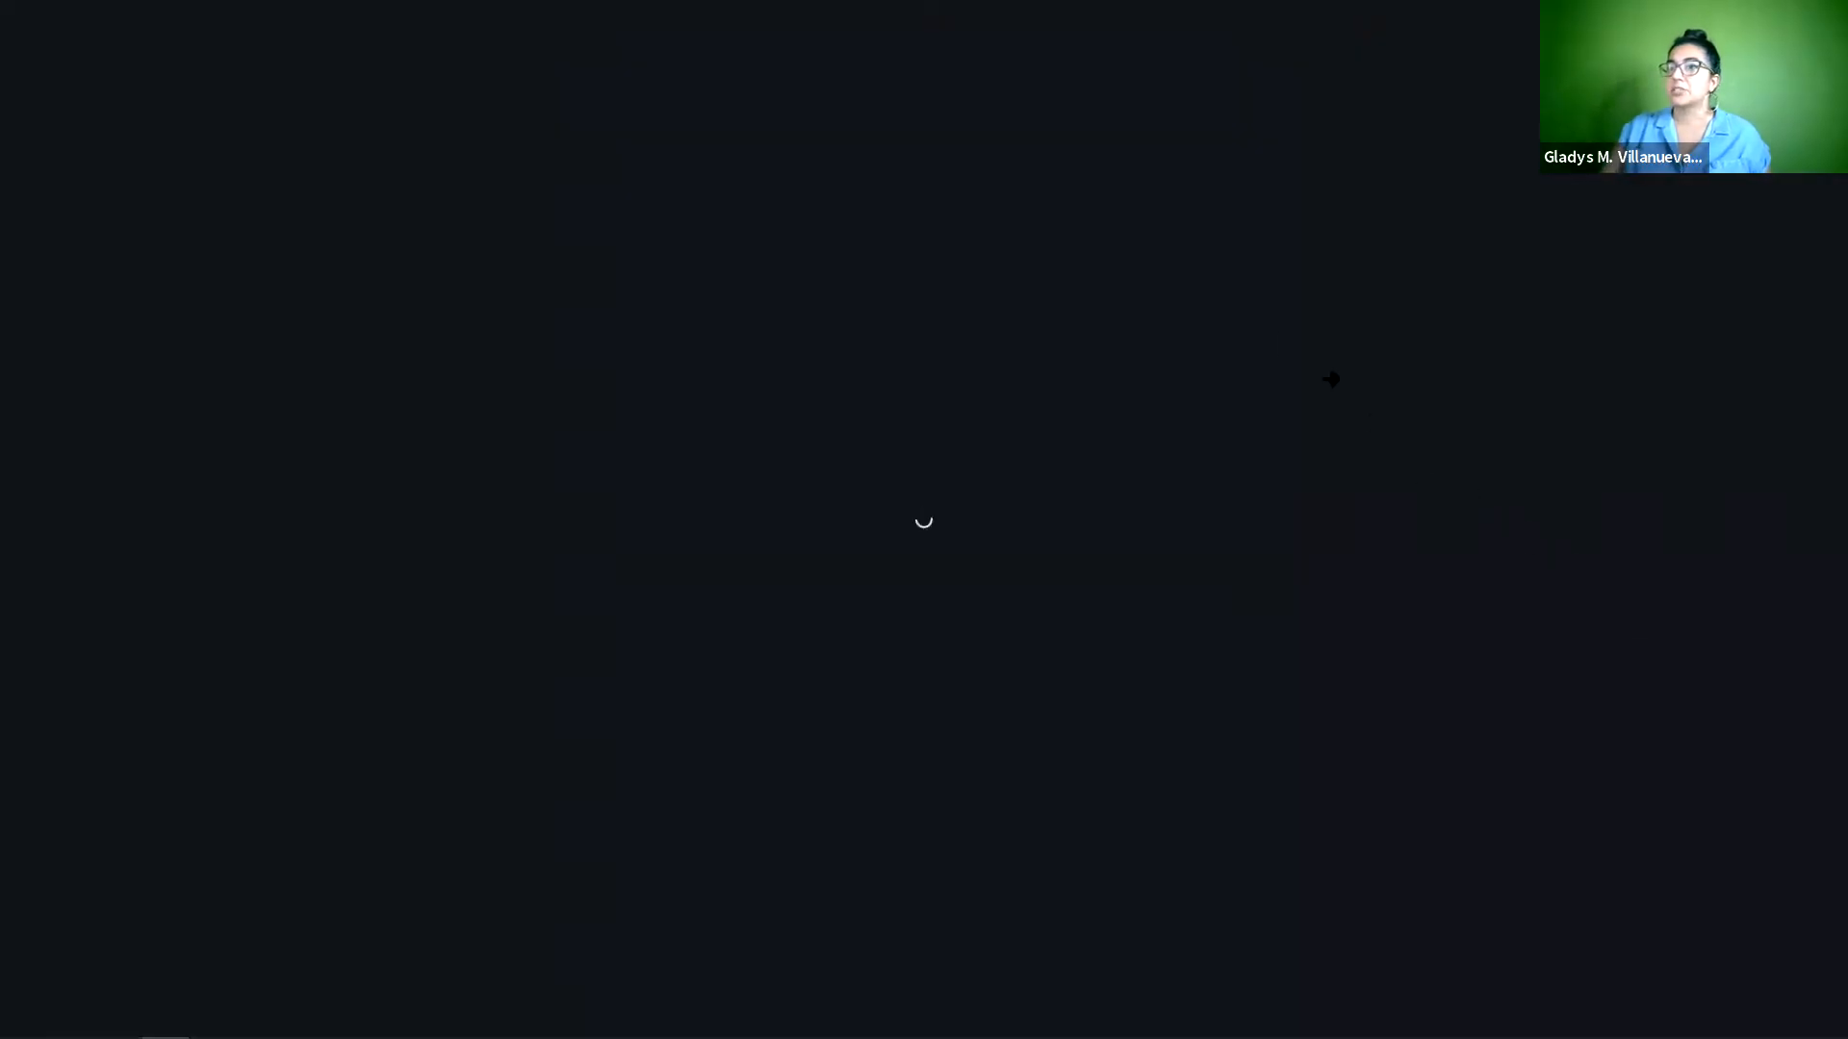